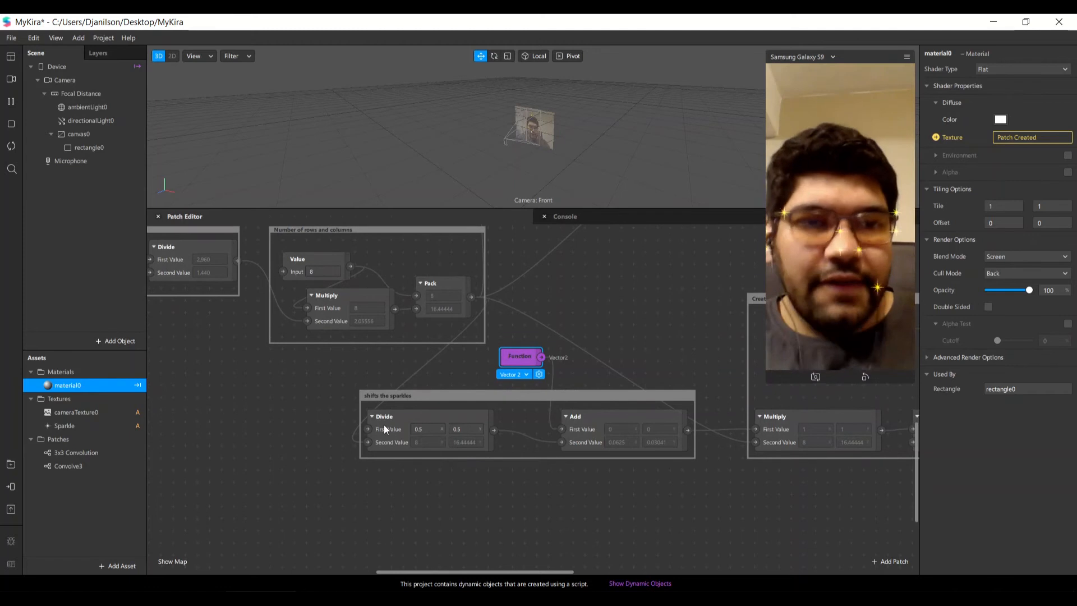
Examine the patch graph from the rows-and-columns and sparkle-shifting groups to the sparkle copies, Pixelate Edges and Detect edges groups
scroll(384, 425, "down", 1)
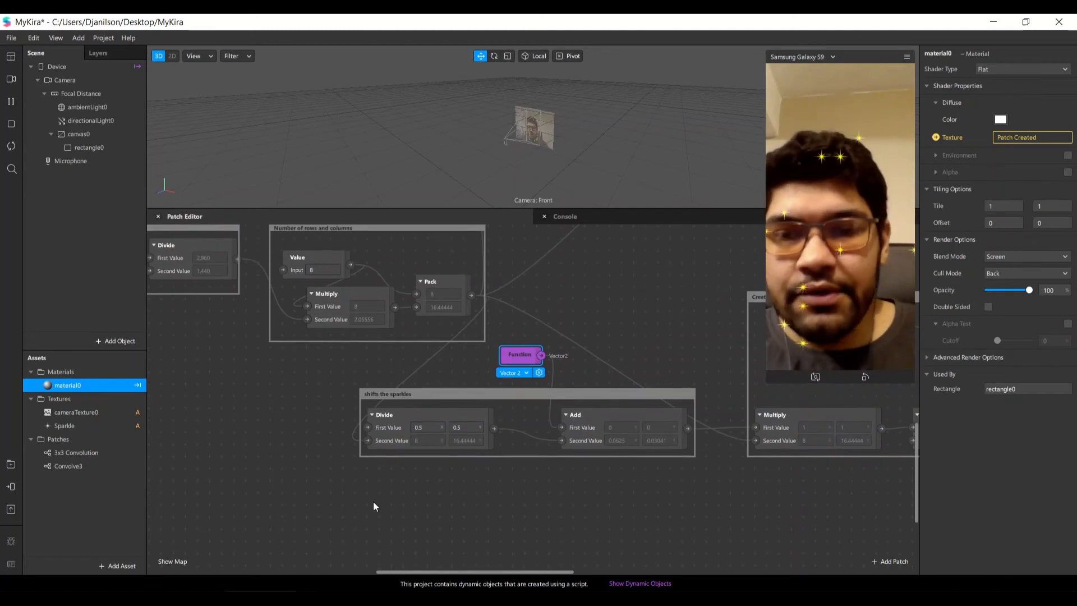
left_click_drag(419, 572, 456, 563)
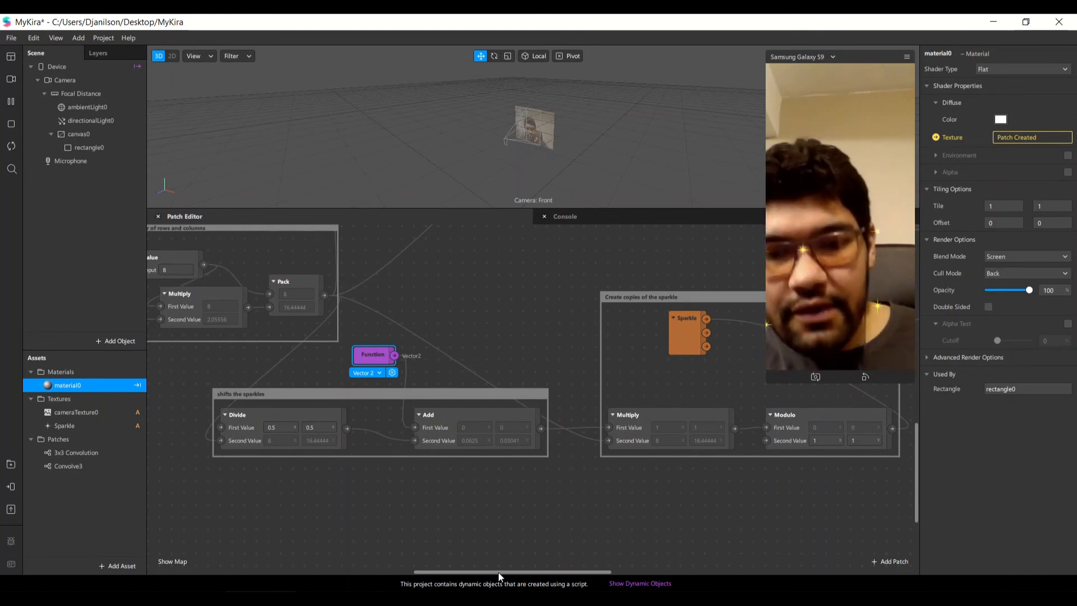
left_click_drag(498, 572, 436, 561)
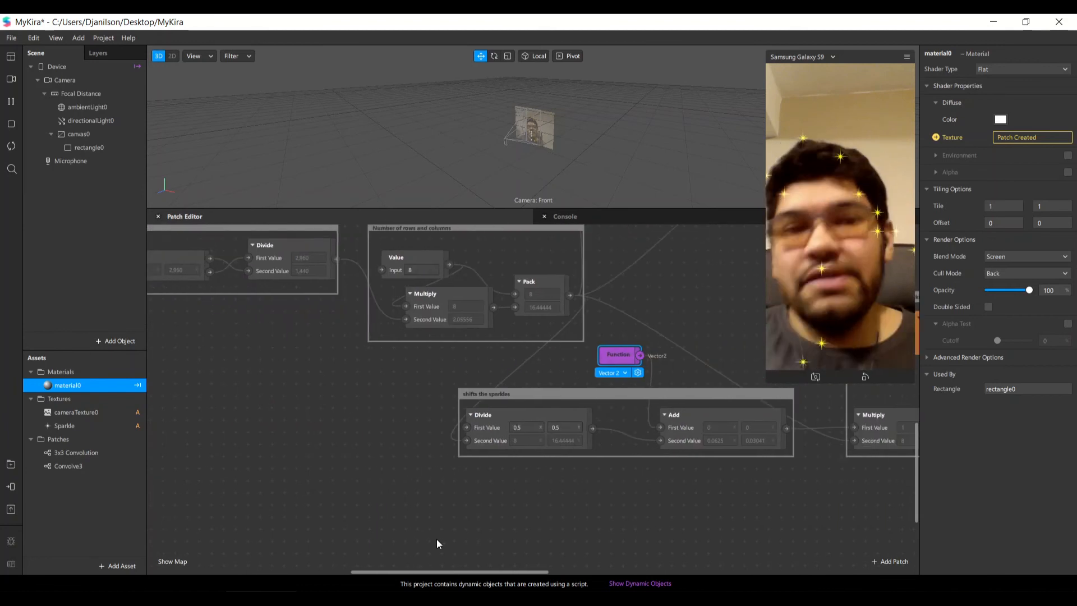
left_click_drag(384, 296, 321, 458)
scroll(318, 457, "up", 3)
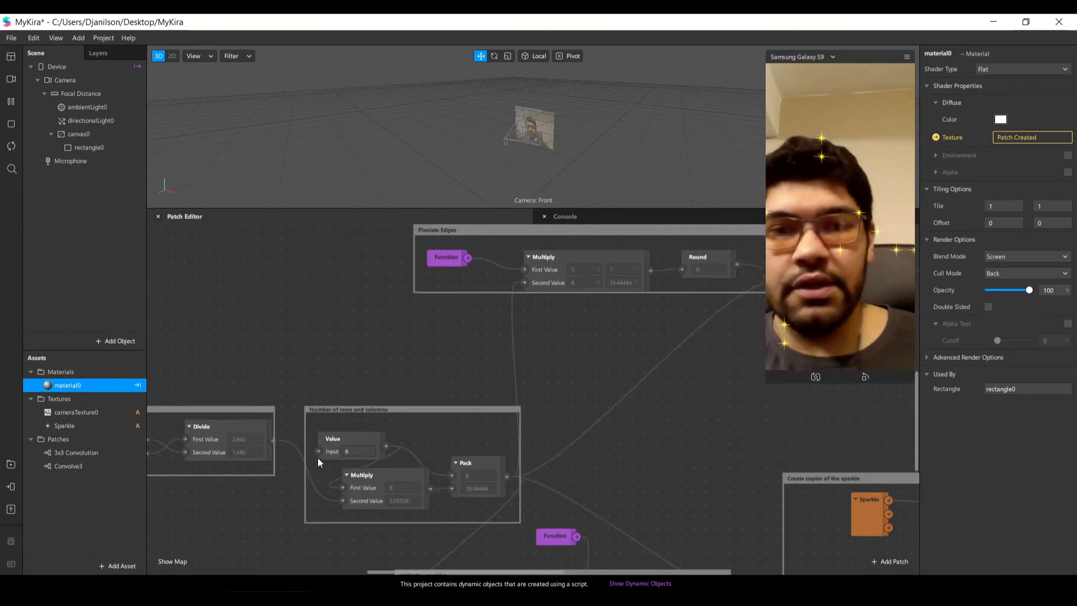
left_click_drag(420, 571, 449, 565)
scroll(420, 517, "down", 4)
scroll(419, 518, "down", 12)
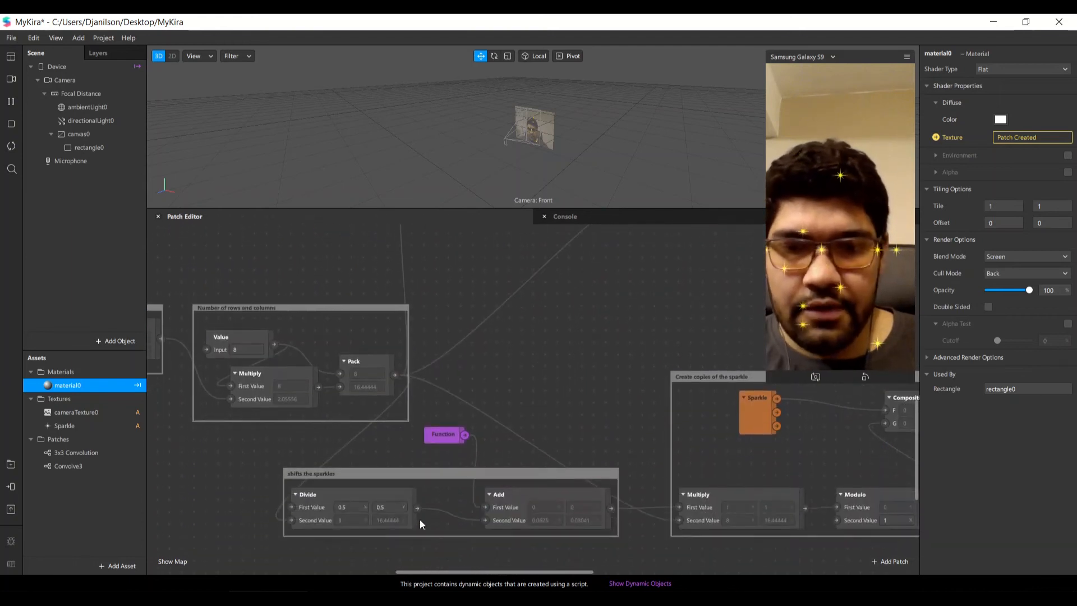
scroll(419, 519, "up", 8)
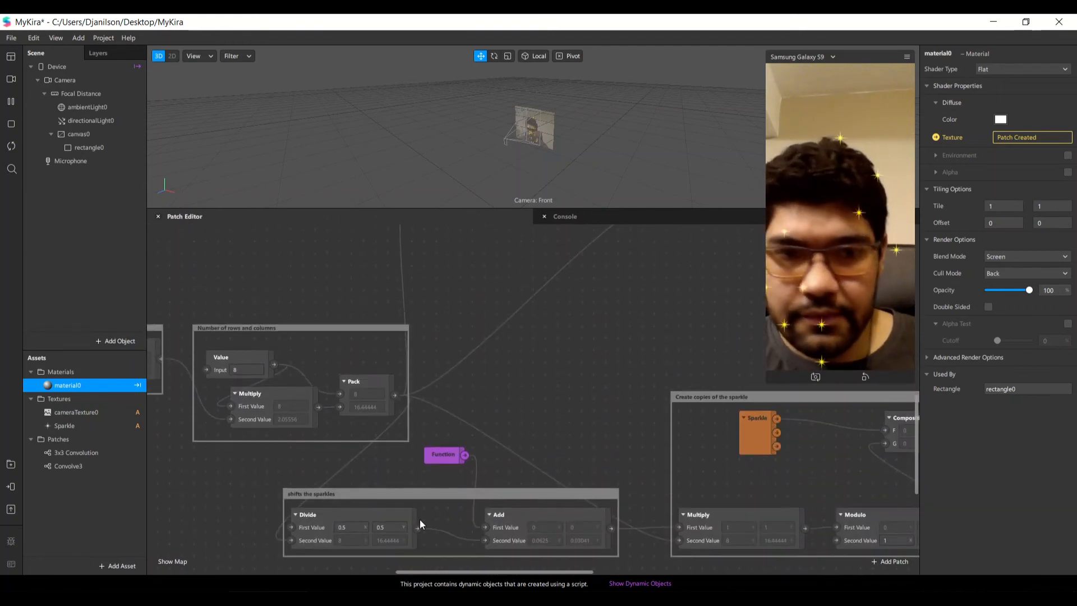
scroll(420, 519, "up", 5)
scroll(419, 519, "left", 5)
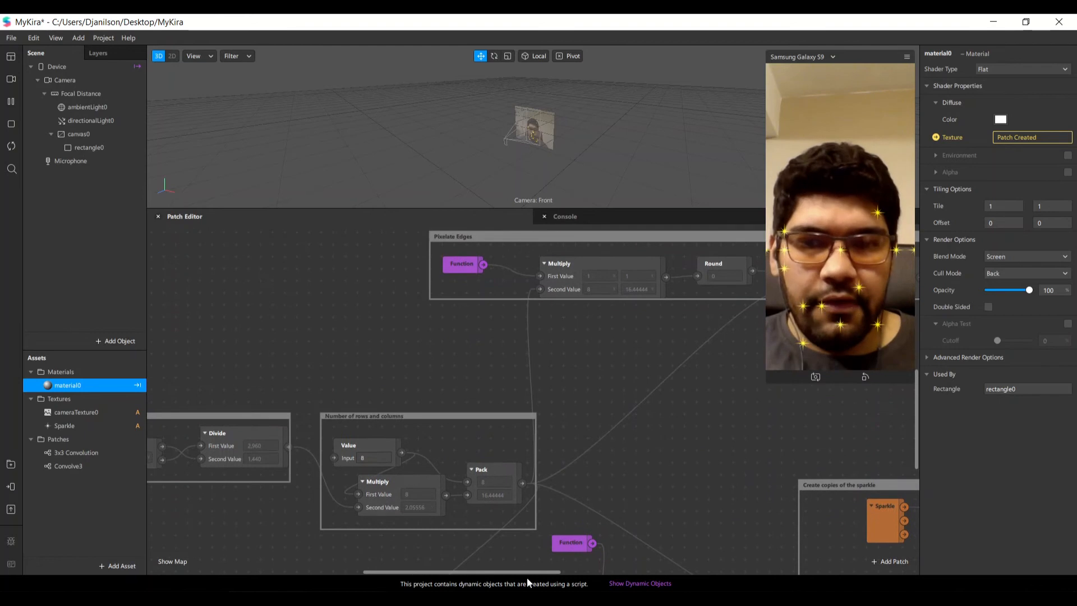
left_click_drag(532, 571, 641, 569)
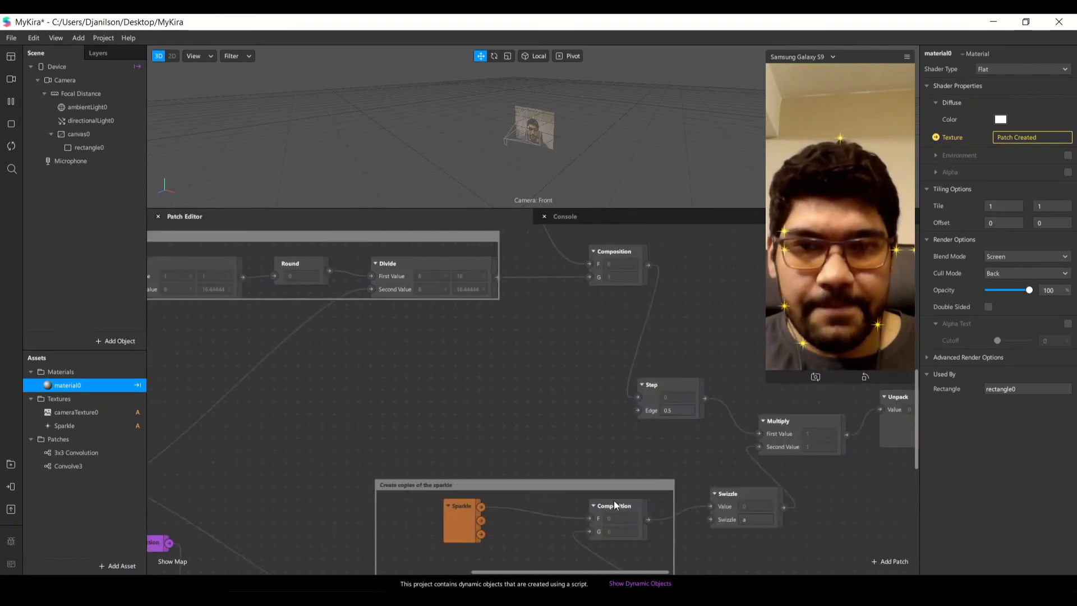
scroll(512, 353, "up", 10)
scroll(513, 356, "down", 2)
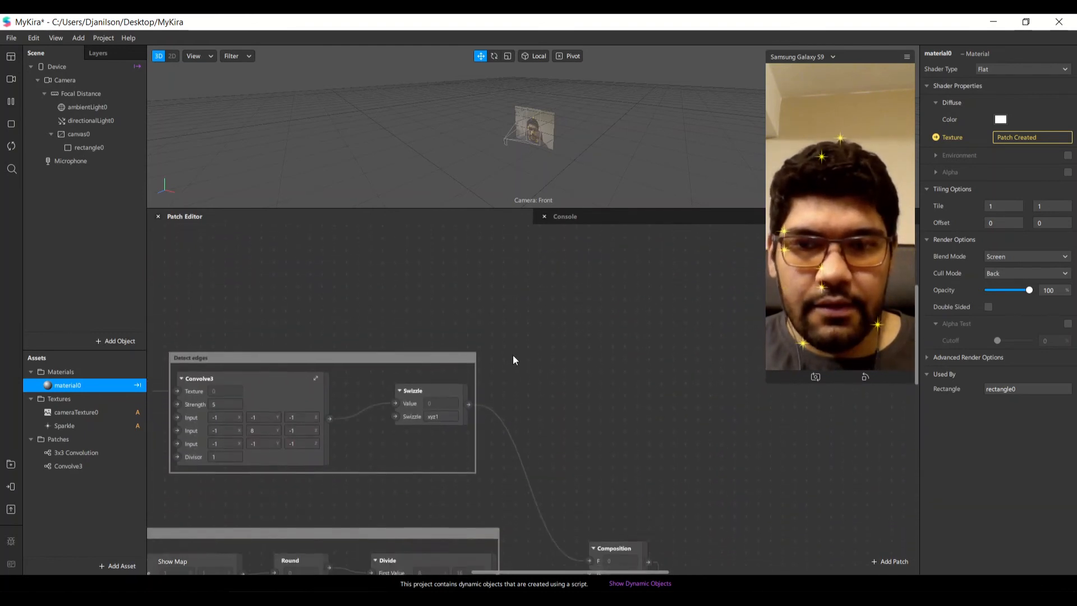
scroll(513, 357, "down", 3)
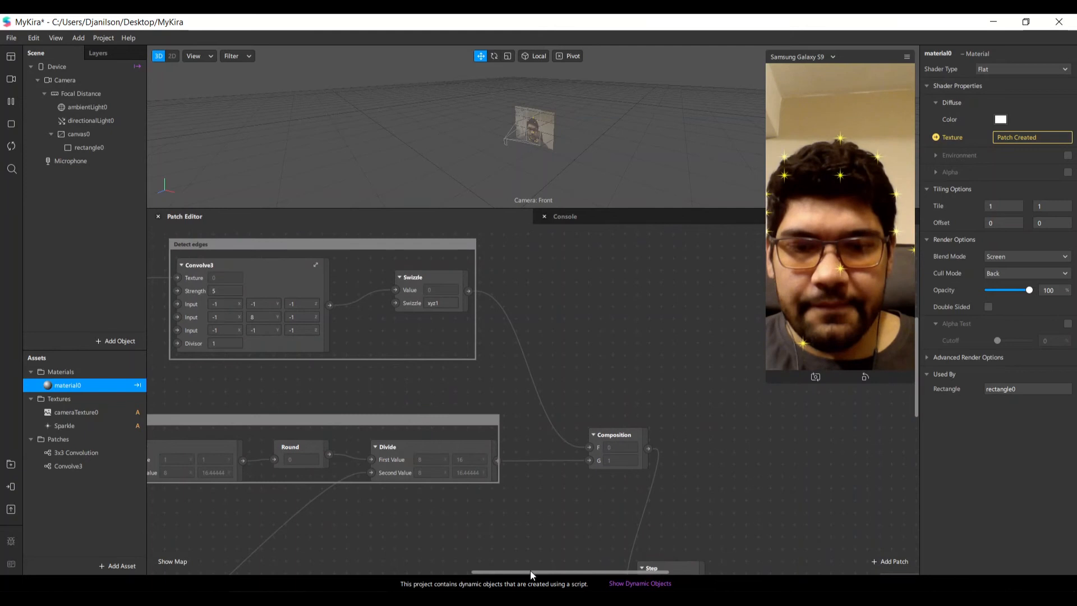
left_click_drag(530, 570, 490, 568)
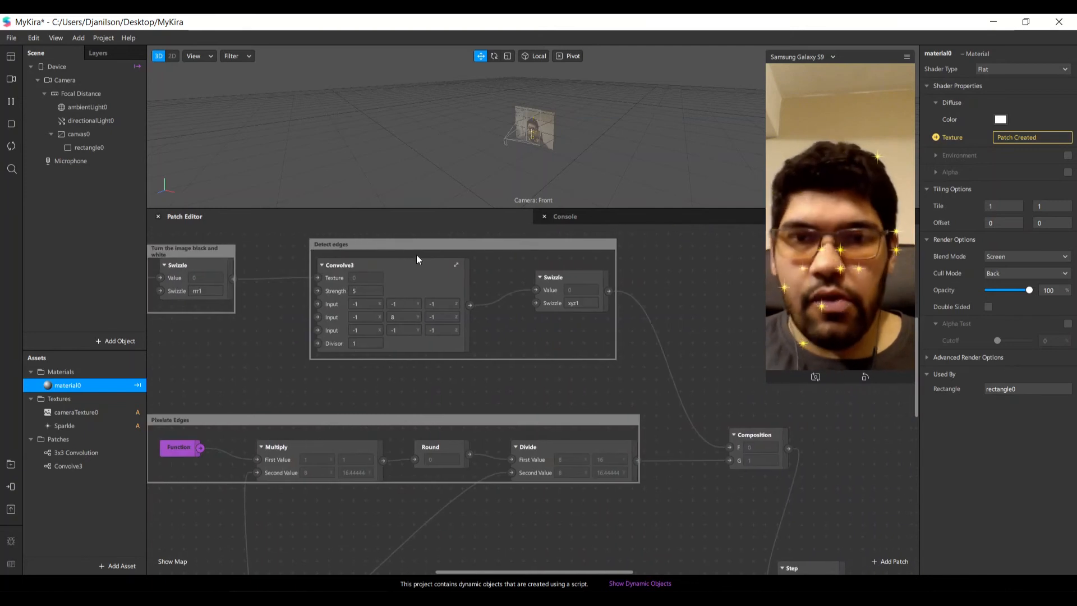
Move the Detect edges group closer to the black-and-white group and disconnect its Swizzle from the Composition patch's F input
left_click_drag(549, 244, 506, 239)
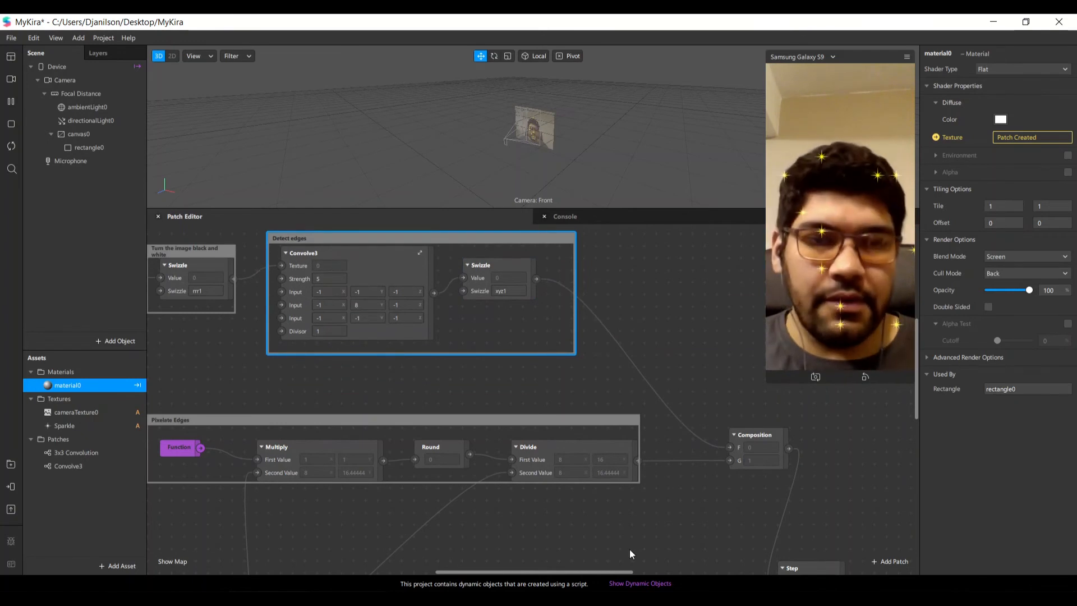
scroll(645, 567, "right", 5)
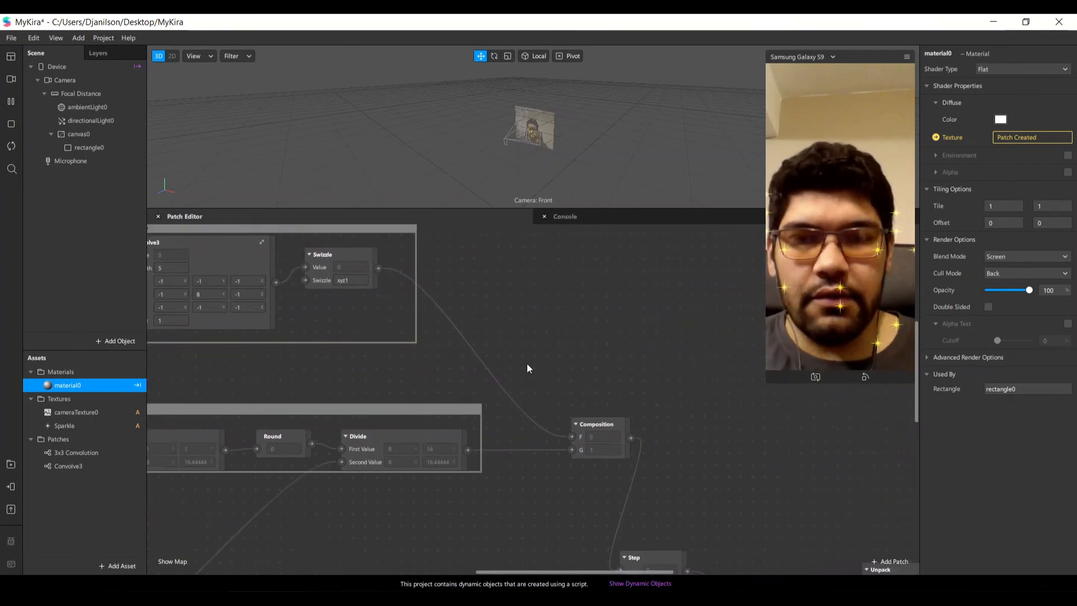
scroll(600, 426, "left", 1)
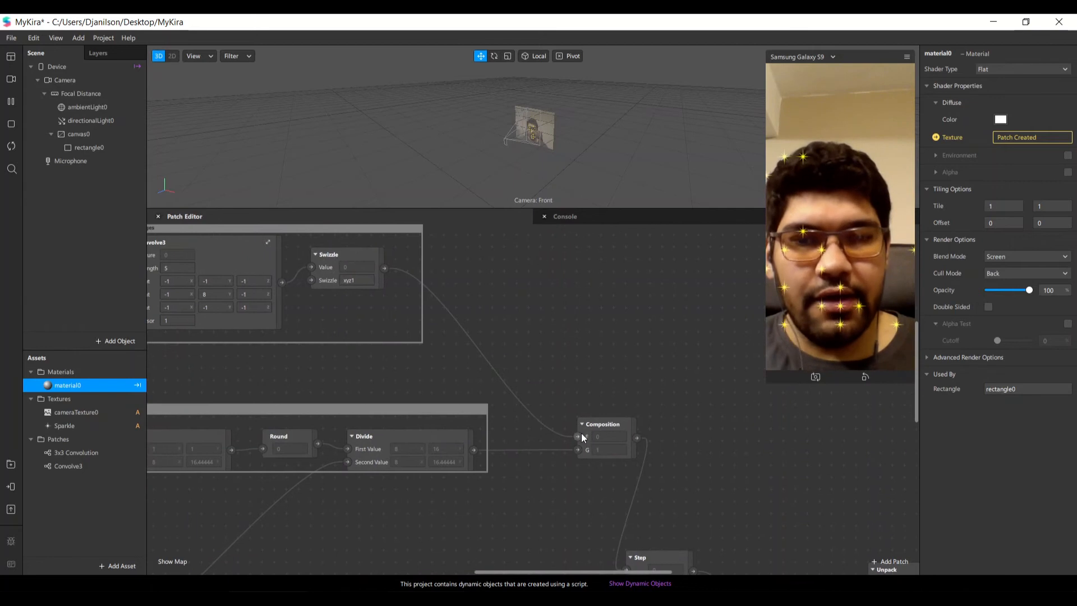
left_click_drag(578, 438, 473, 298)
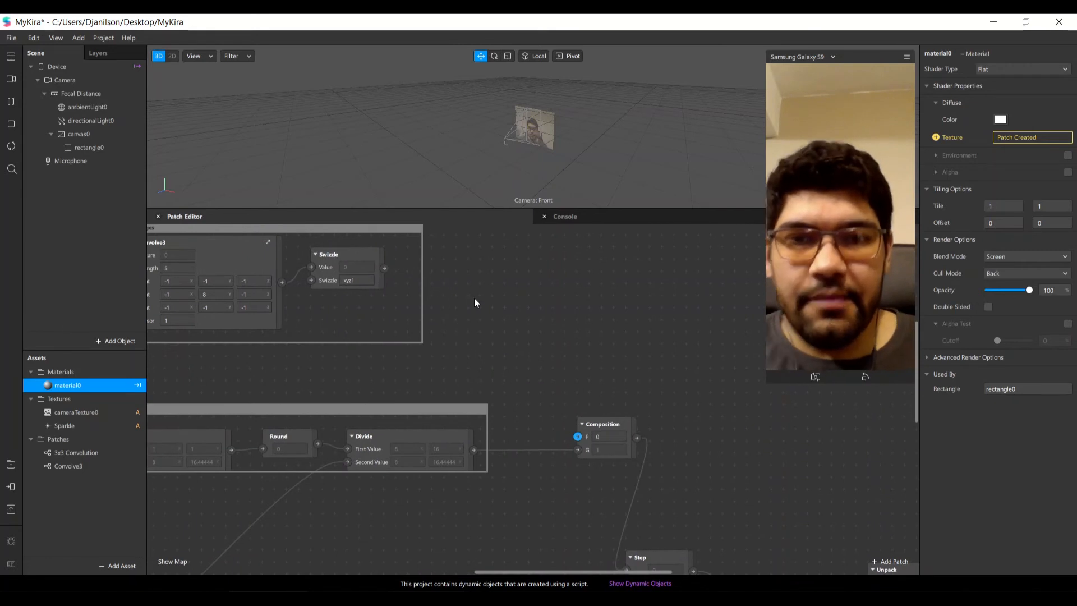
Add a Texture Transform patch fed by the output of the Swizzle in the Detect edges group
left_click_drag(384, 268, 511, 306)
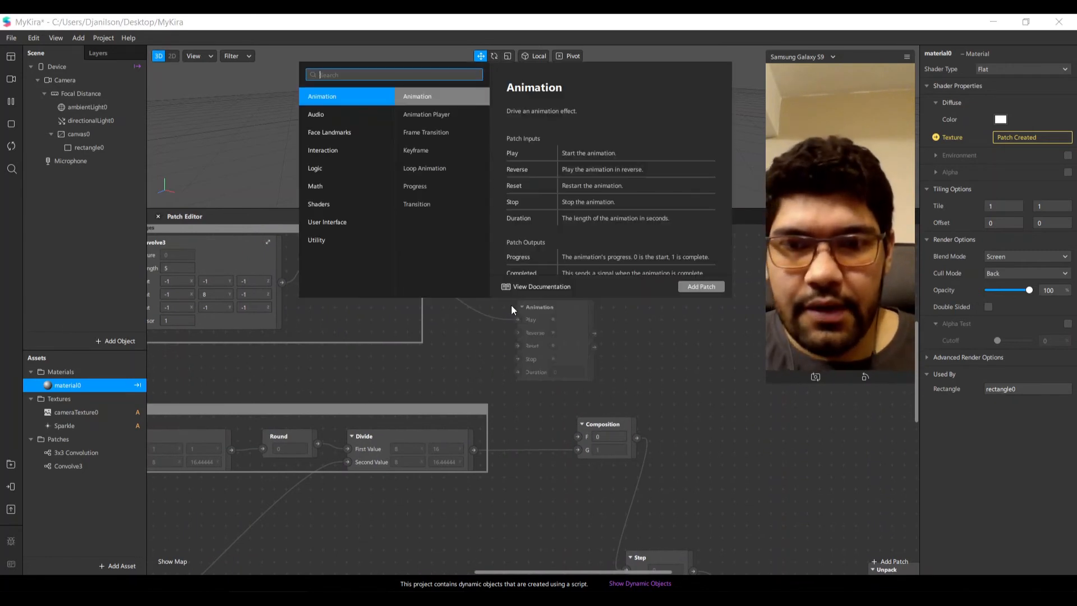
type("textur")
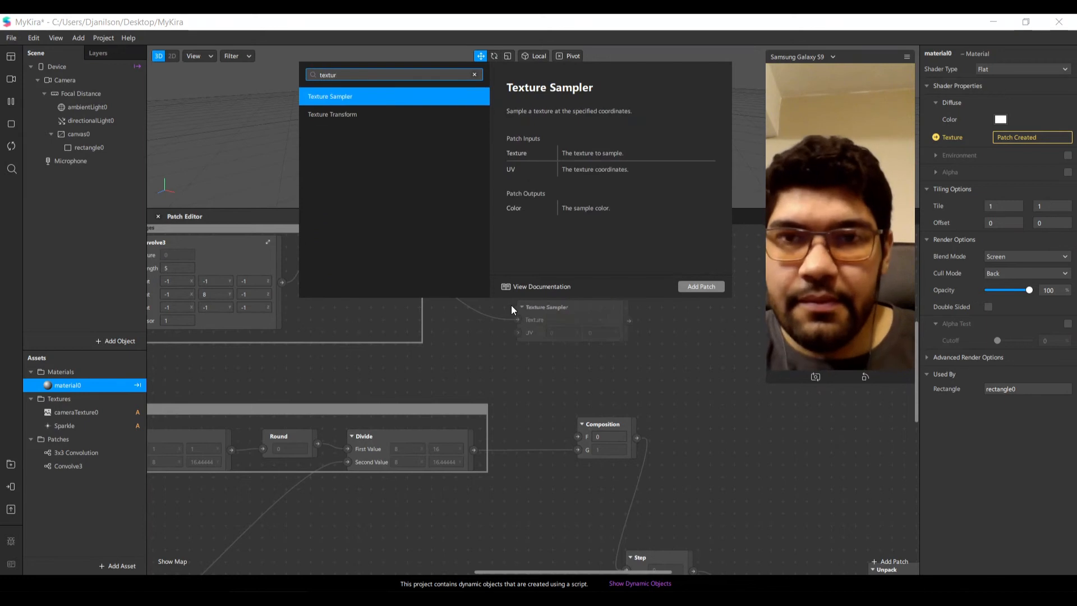
key("Down")
key("Return")
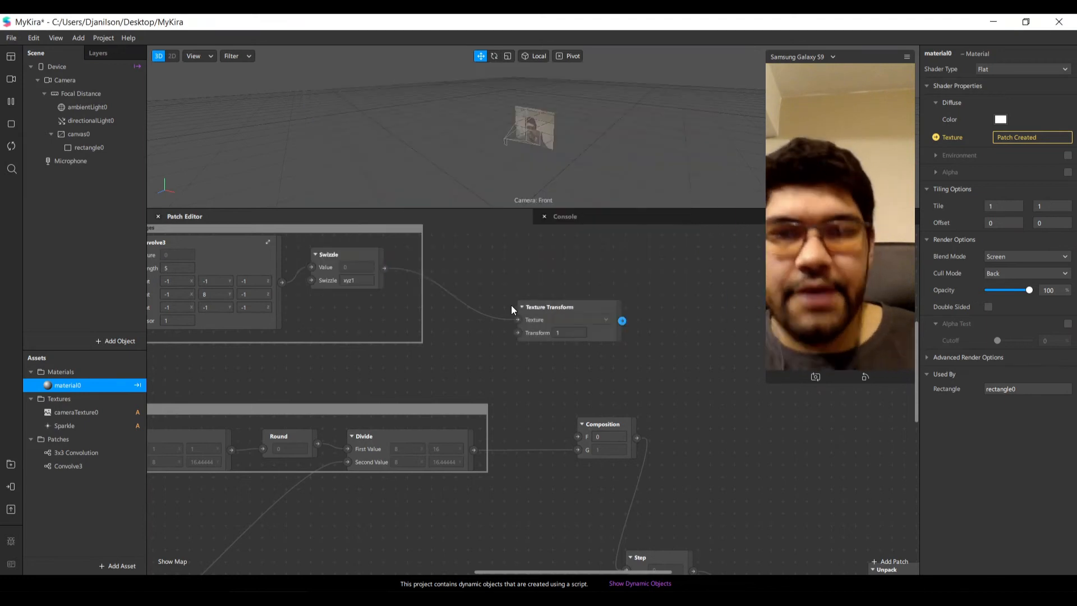
Arrange the Texture Transform and Composition patches below the Detect edges output and connect Texture Transform to Composition's F input
left_click(570, 307)
left_click_drag(570, 307, 509, 327)
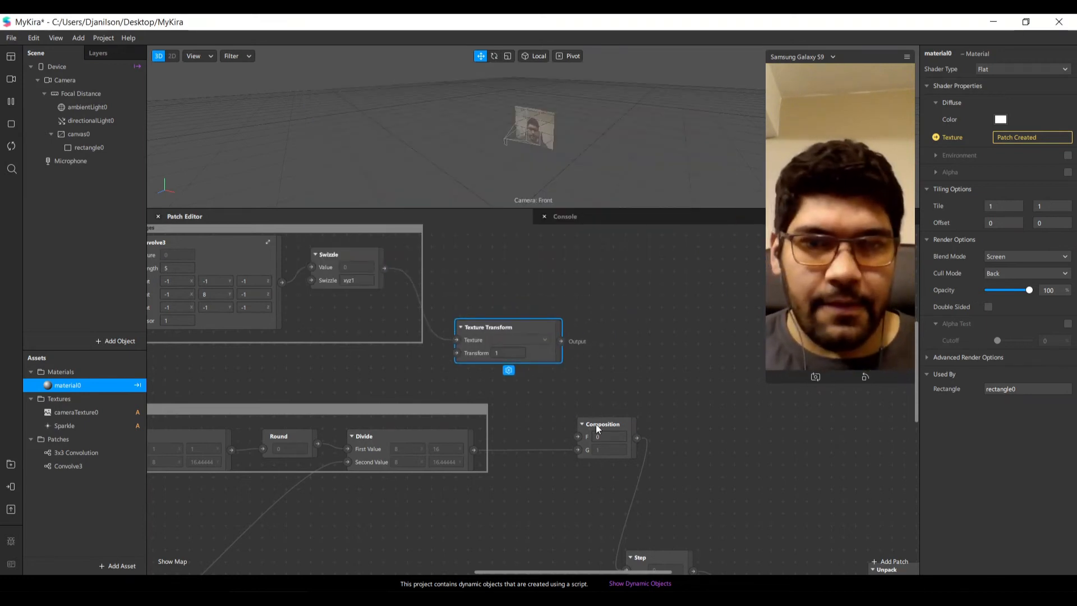
left_click_drag(596, 427, 619, 401)
left_click_drag(549, 341, 575, 329)
scroll(526, 329, "up", 1)
left_click(562, 363)
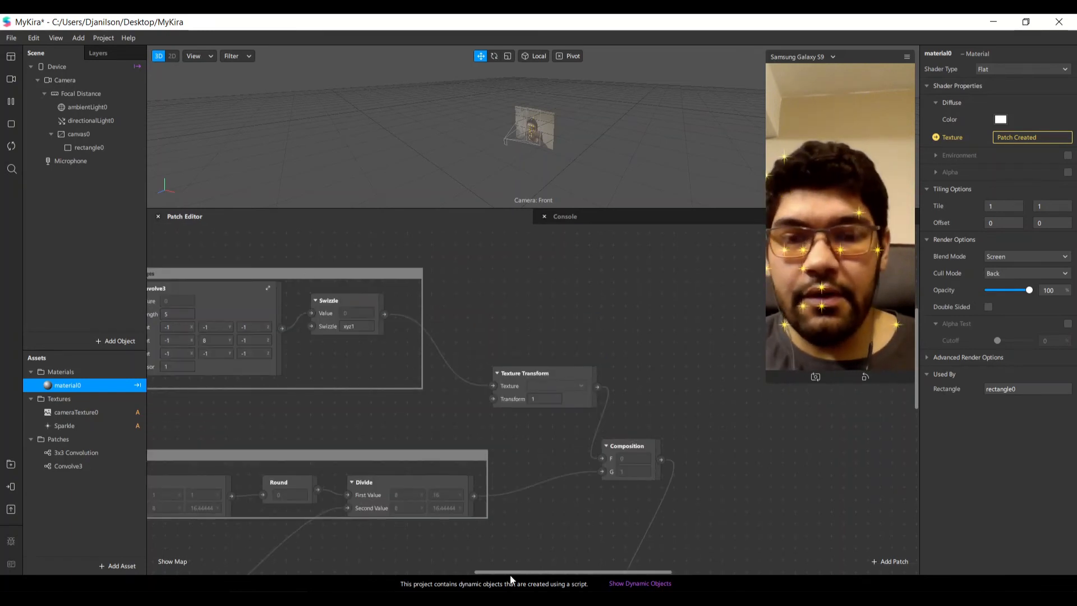
Move the Detect edges group and the black-and-white group upward to free space beside the Texture Transform patch
left_click_drag(510, 573, 473, 573)
left_click(402, 273)
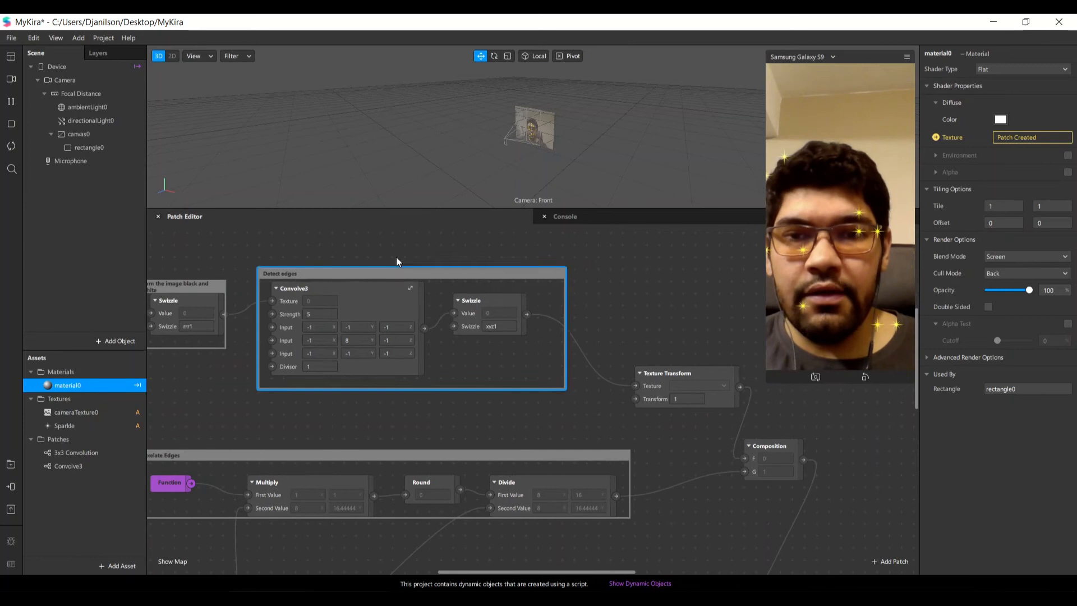
left_click_drag(396, 257, 397, 210)
left_click_drag(198, 287, 202, 217)
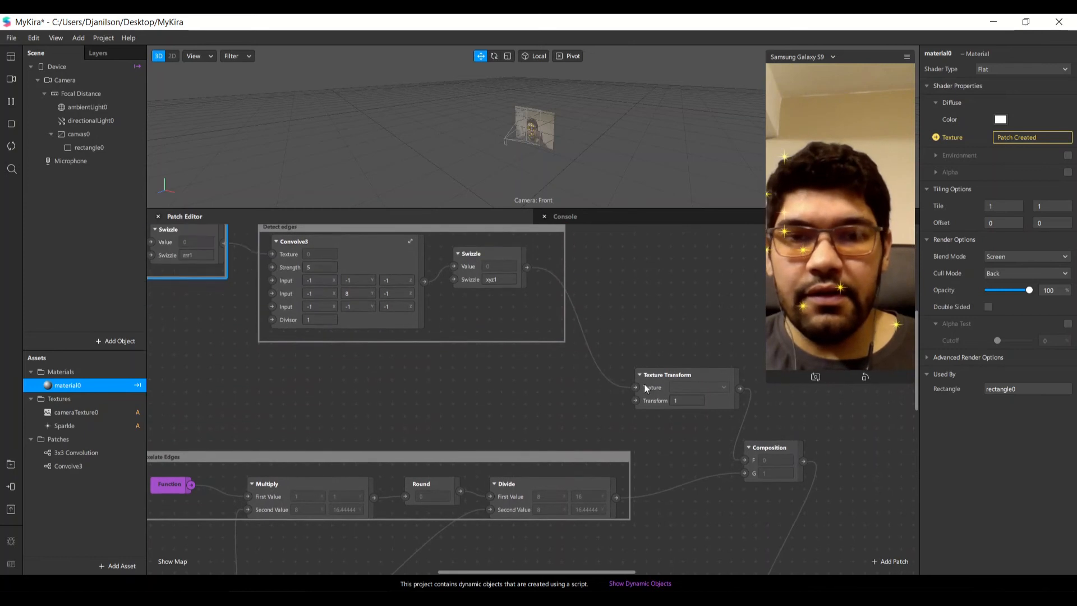
Add a 2D Transform Pack patch, place it beside Texture Transform and connect it to the Transform input
left_click(878, 562)
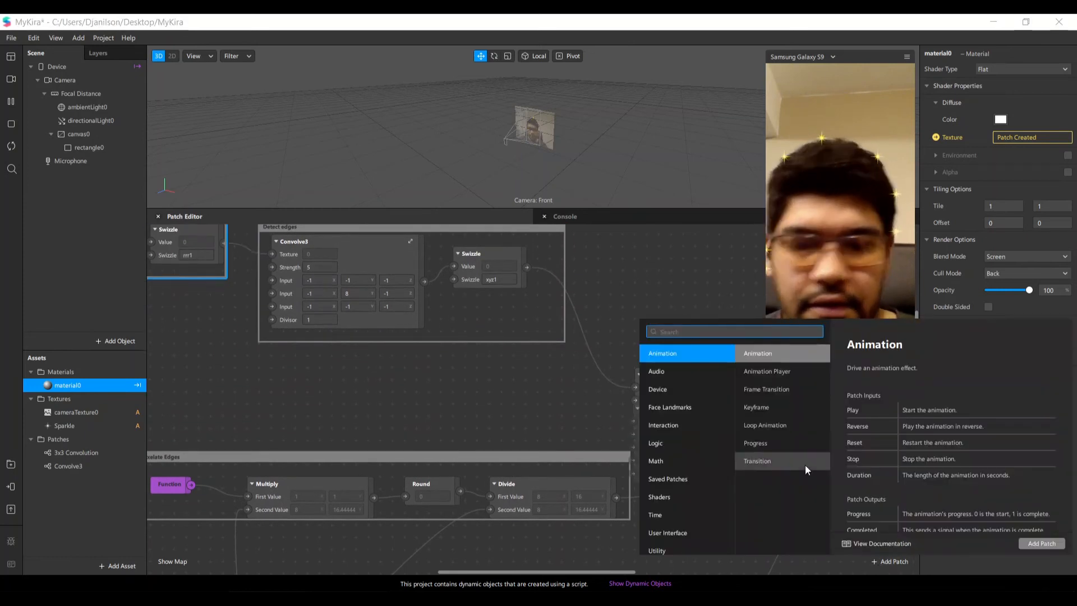
type("2d")
key("Return")
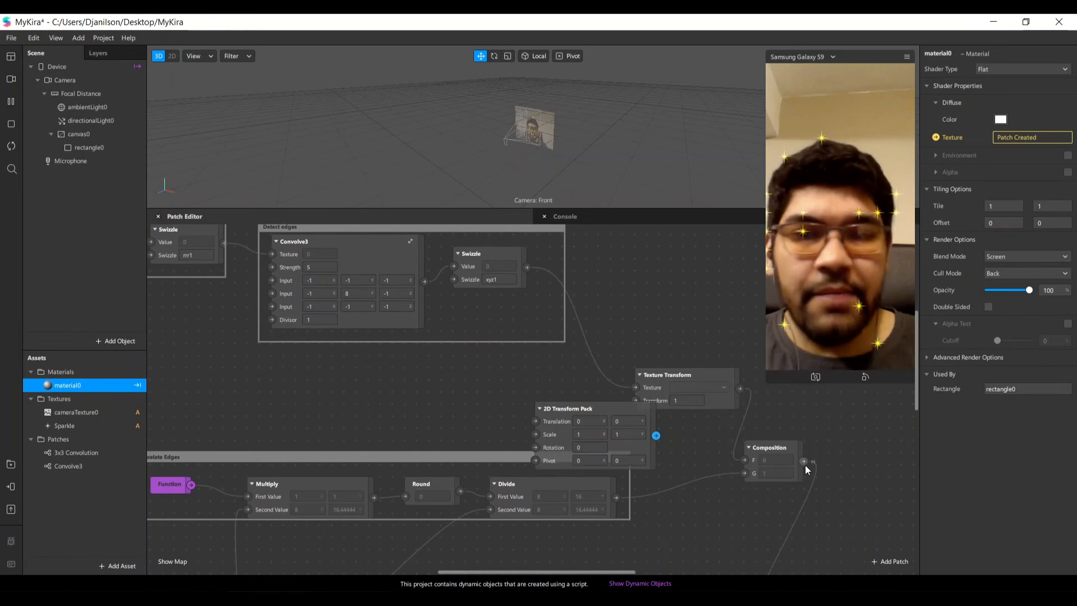
left_click_drag(628, 411, 533, 372)
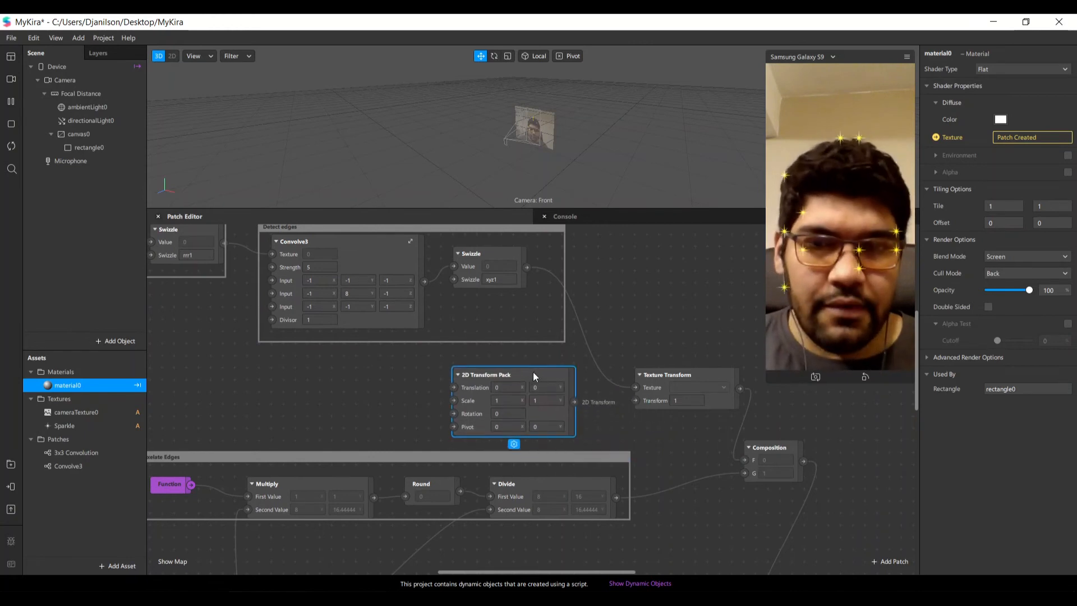
left_click_drag(574, 401, 634, 401)
left_click_drag(526, 370, 516, 375)
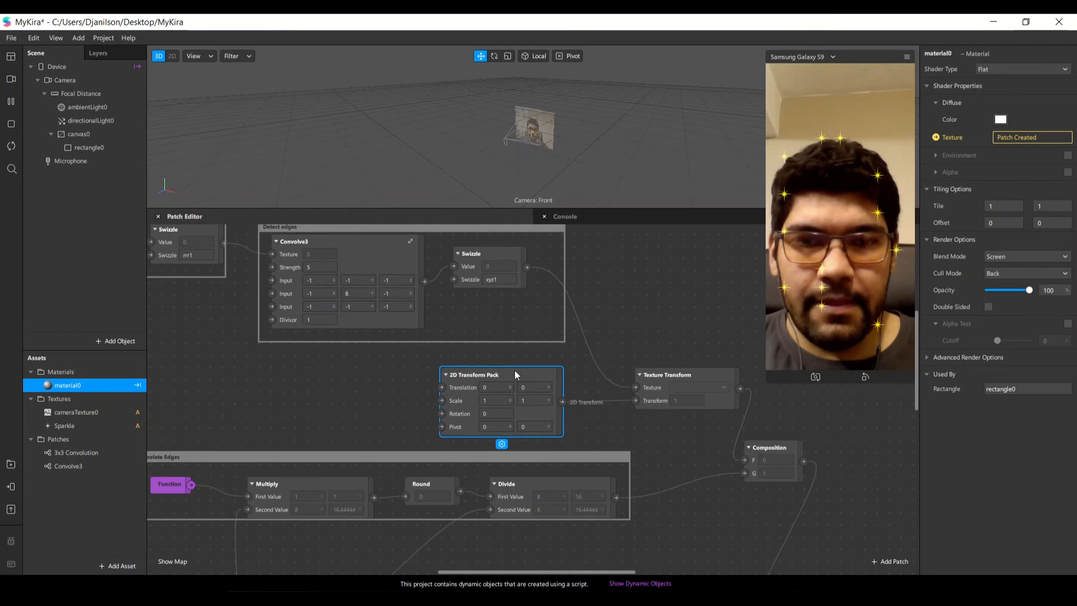
Try X translations of 0.1 and 0.5 in the 2D Transform Pack patch
left_click(489, 388)
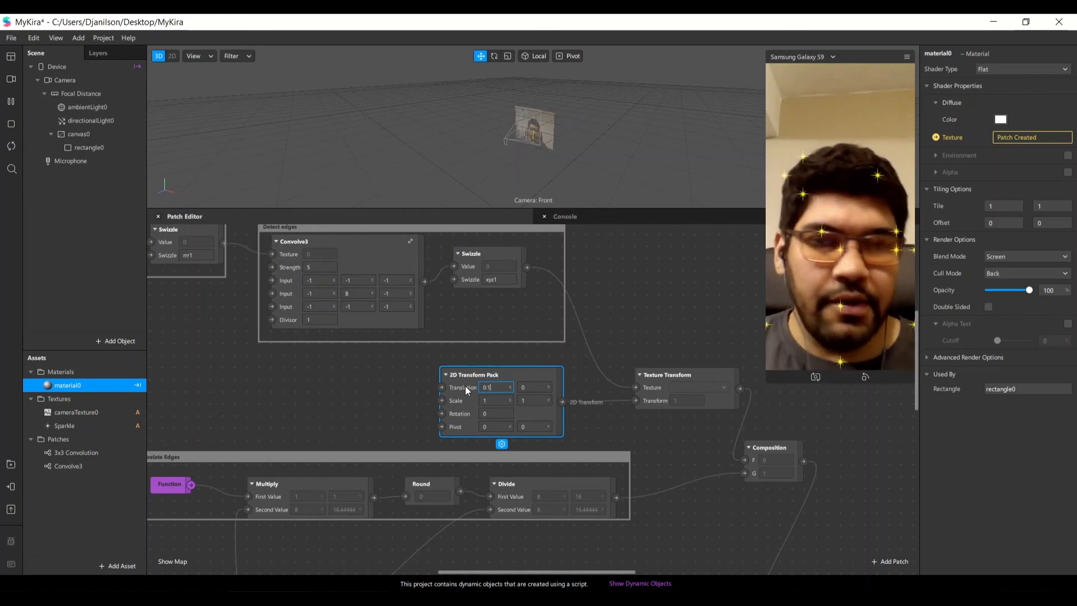
key("Return")
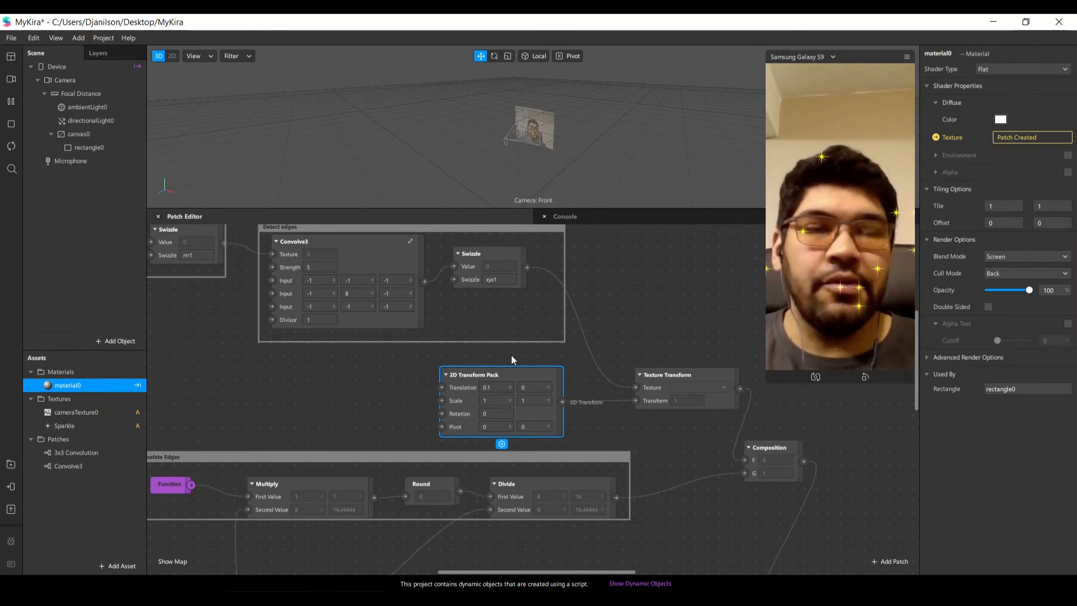
left_click(496, 387)
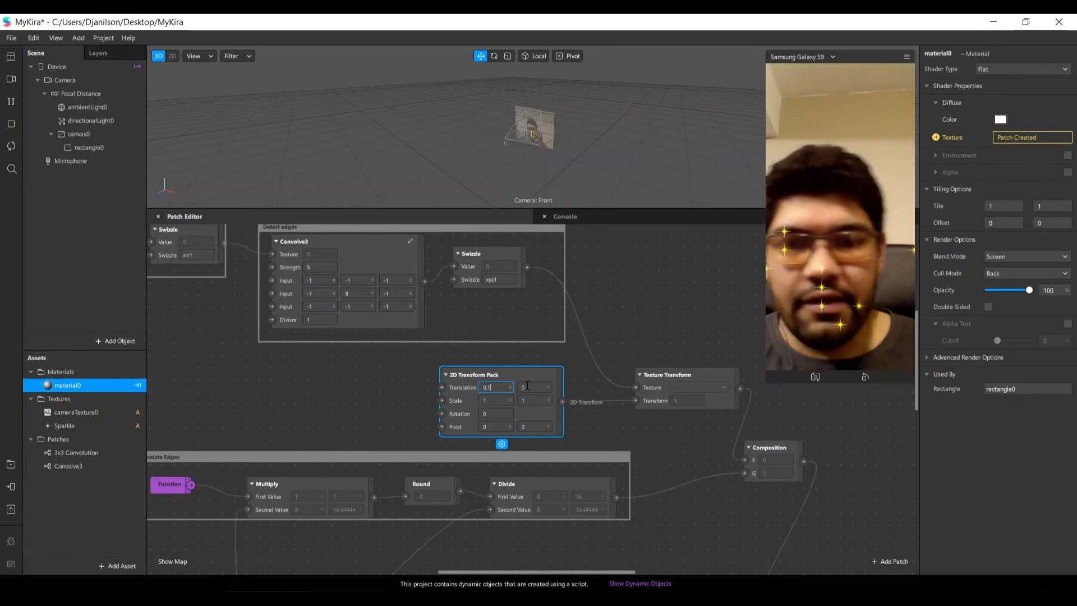
type("0.5")
key("Return")
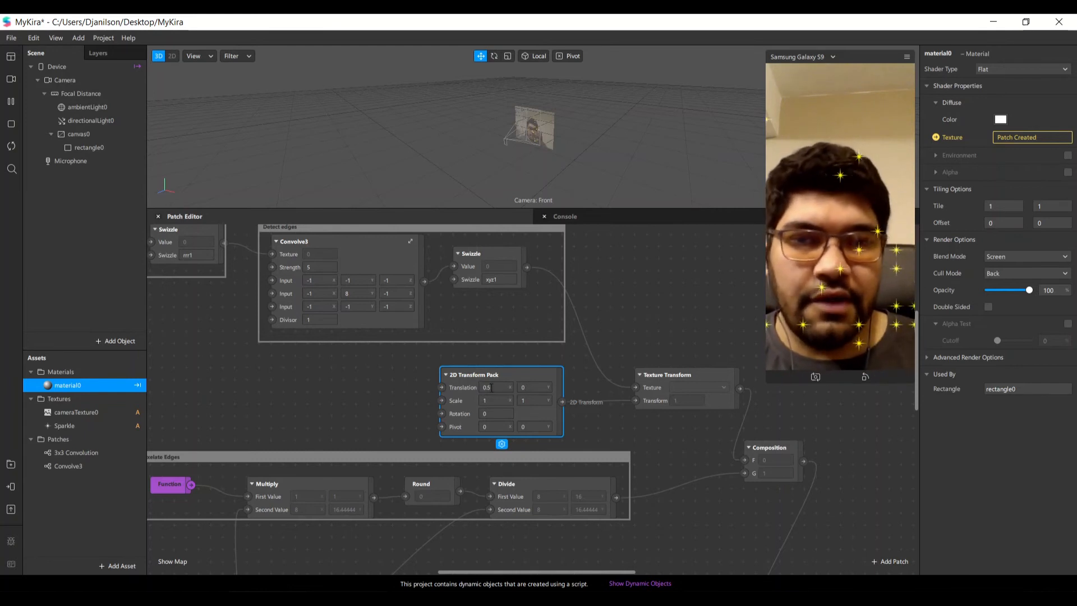
Set the 2D Transform Pack's X translation to 0.2 and move the patch slightly up
left_click(511, 388)
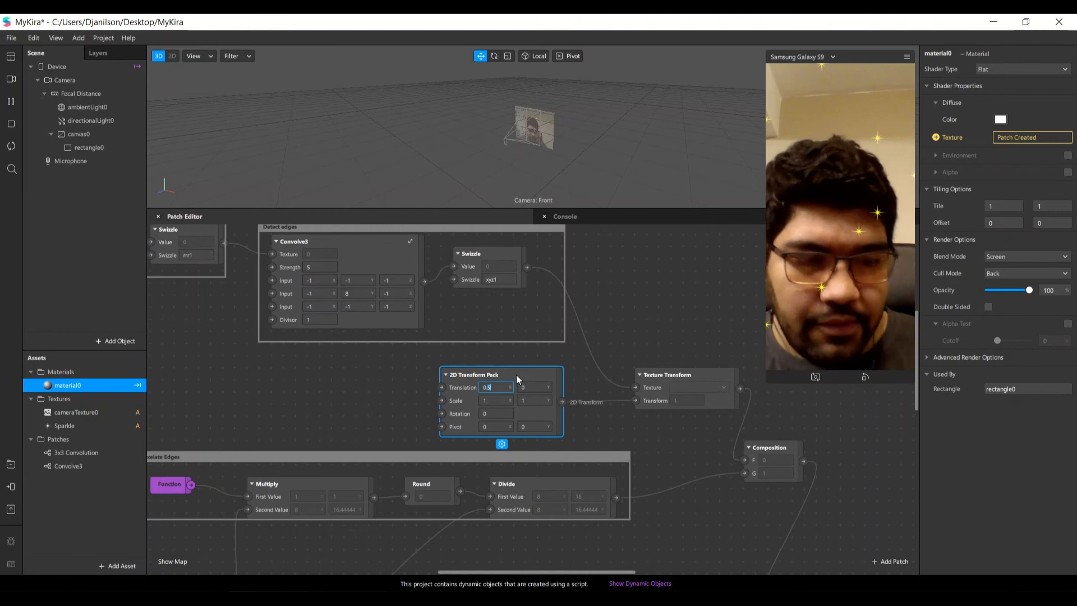
type(".")
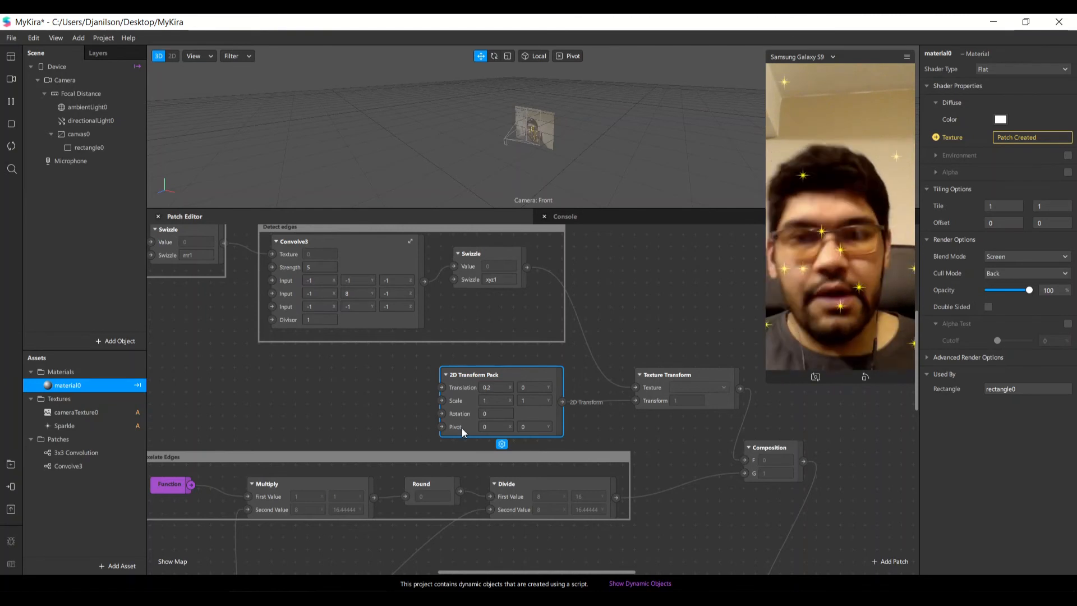
left_click_drag(466, 372, 466, 361)
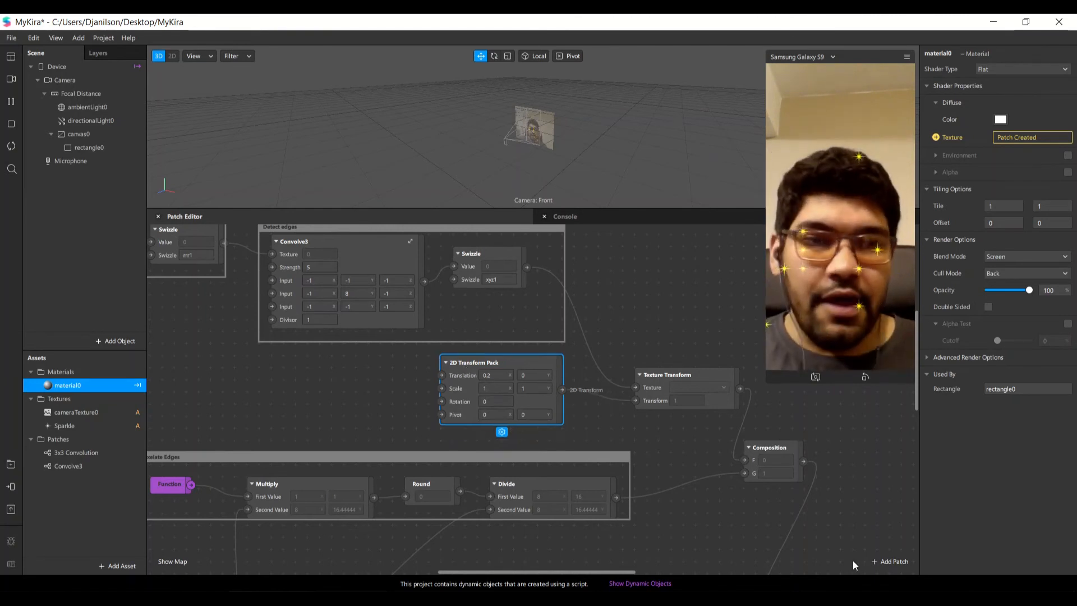
Add a Value patch to the graph
left_click(873, 560)
type("vla")
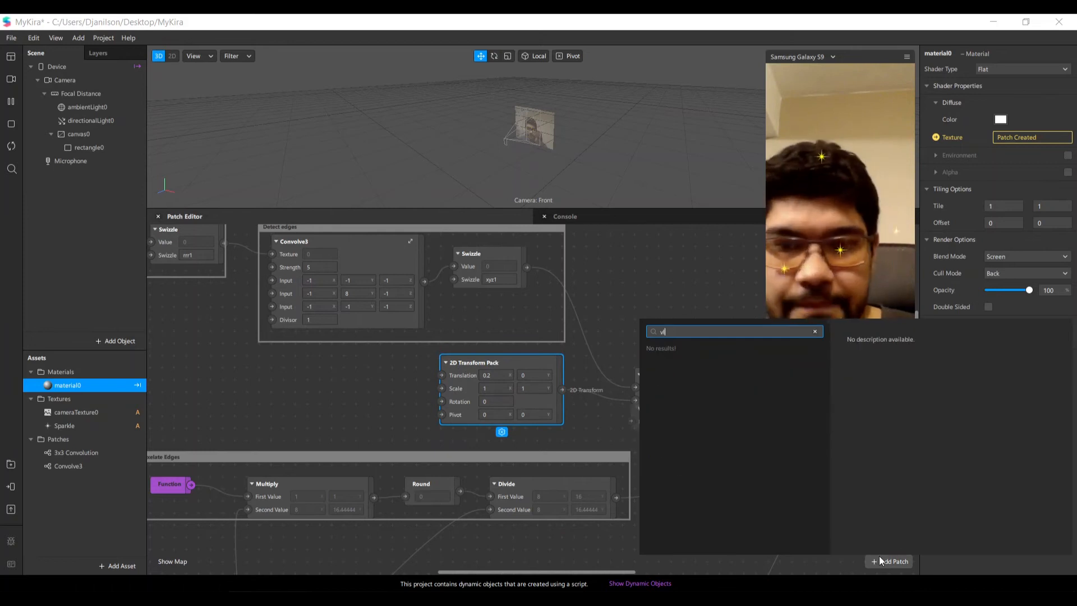
key("BackSpace")
key("BackSpace")
type("al")
key("Return")
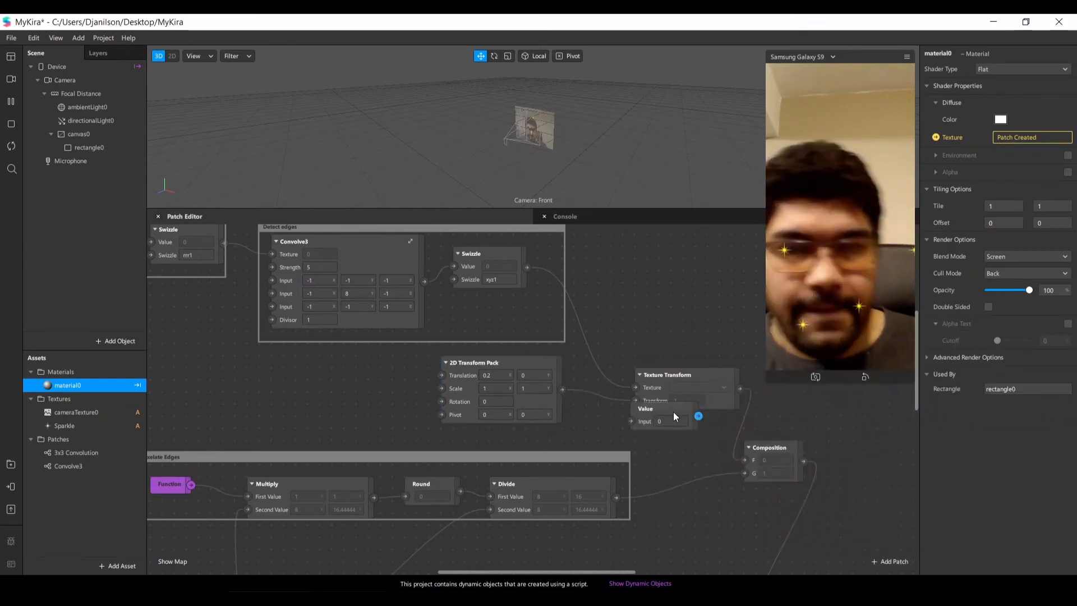
Place the new Value patch beside the 2D Transform Pack and change its type to Vector 2
left_click_drag(672, 409, 275, 400)
left_click(261, 429)
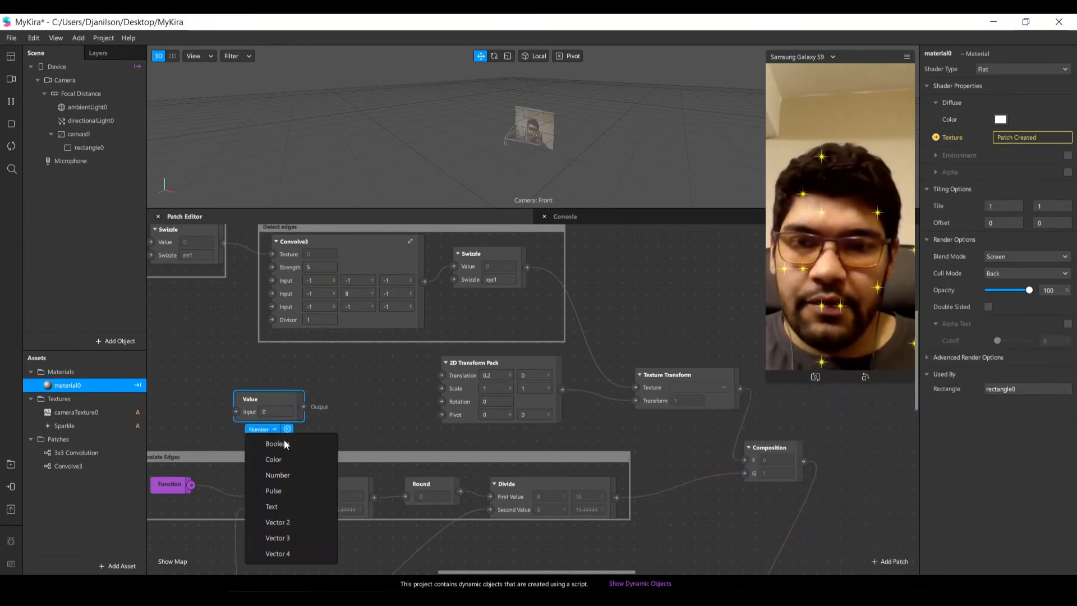
left_click(286, 521)
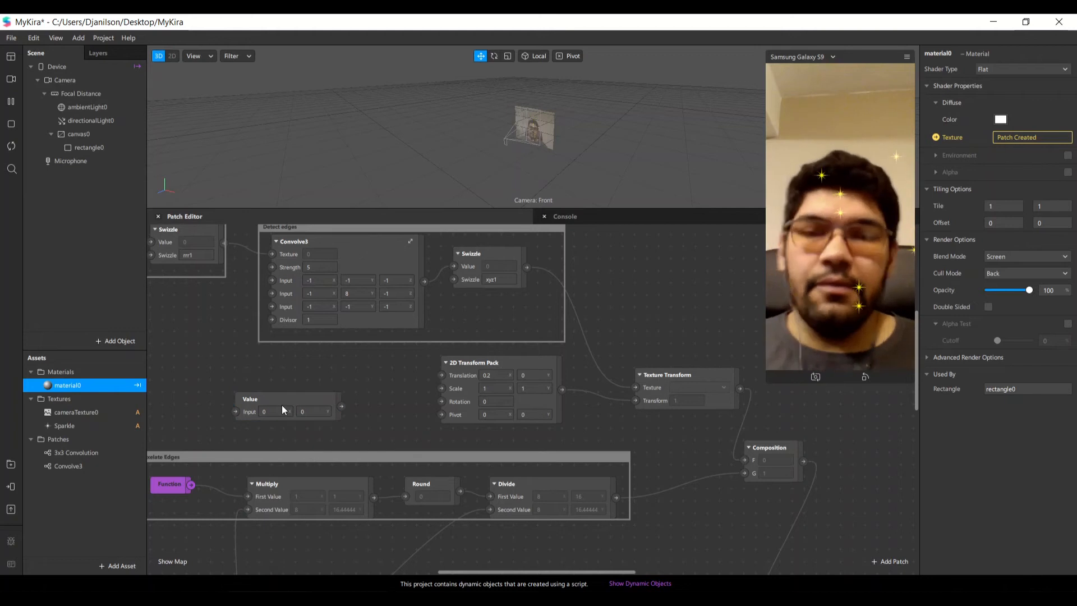
left_click_drag(281, 405, 307, 360)
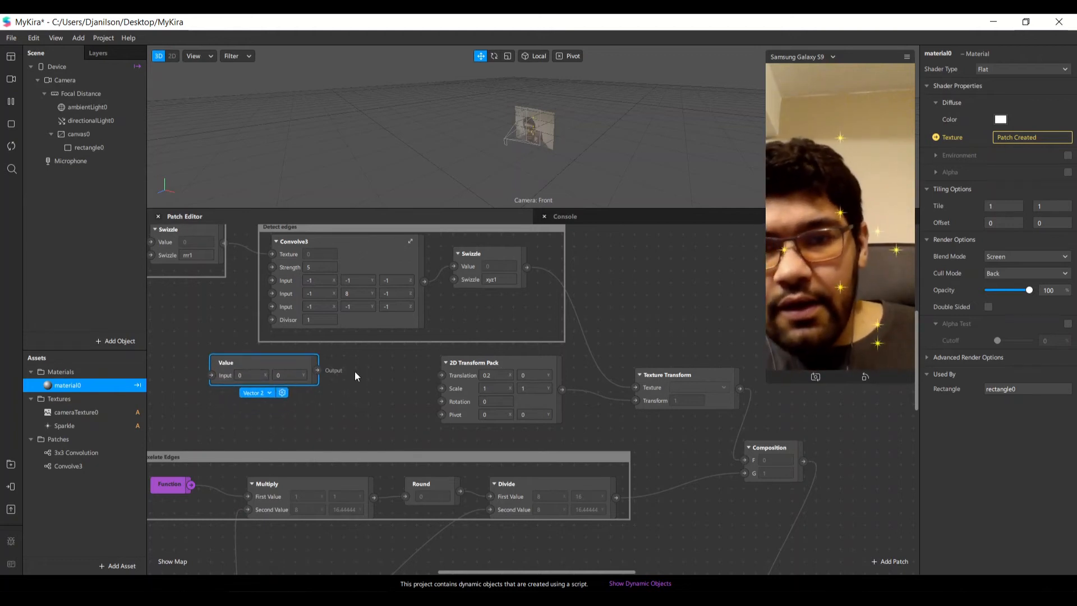
Set the Value patch to 0.1 and 0.05 and connect its output to the 2D Transform Pack's Translation input
left_click(266, 374)
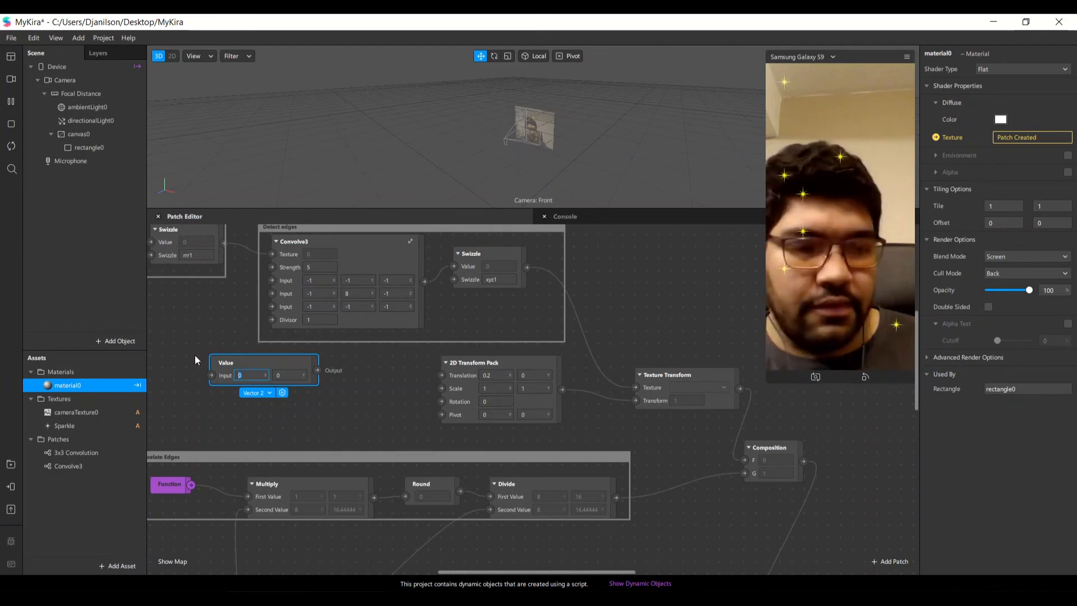
type(".")
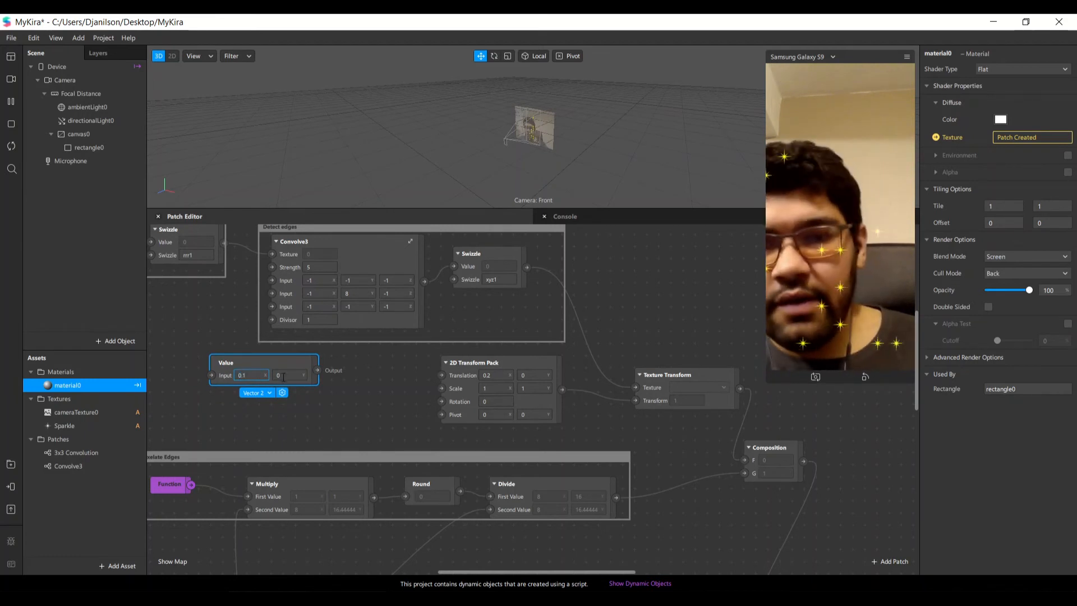
type("1")
key("Tab")
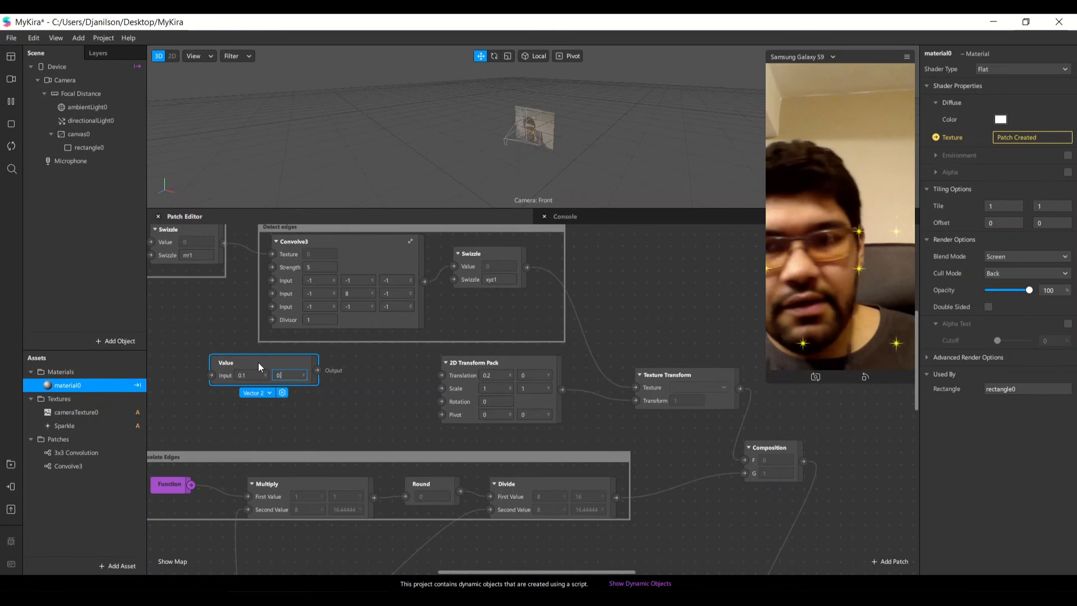
key("BackSpace")
type(".0")
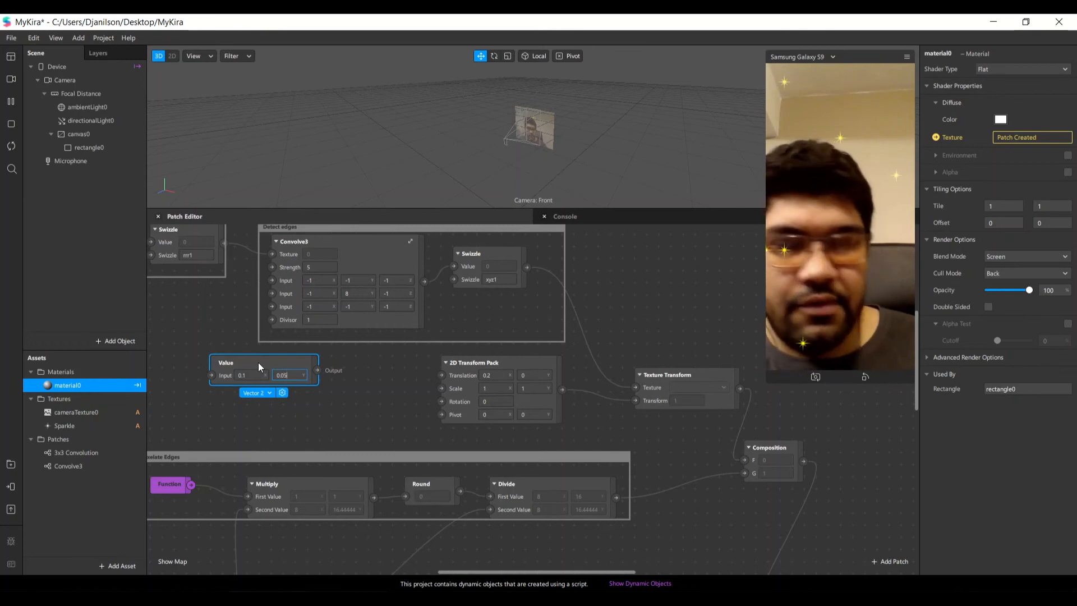
type("5")
key("Return")
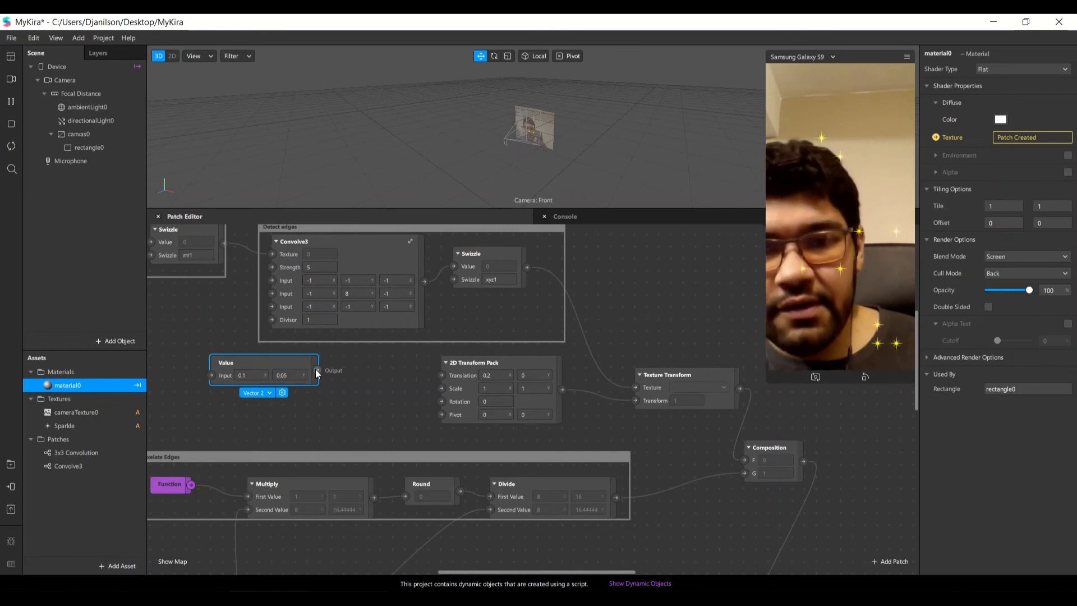
left_click_drag(317, 370, 441, 375)
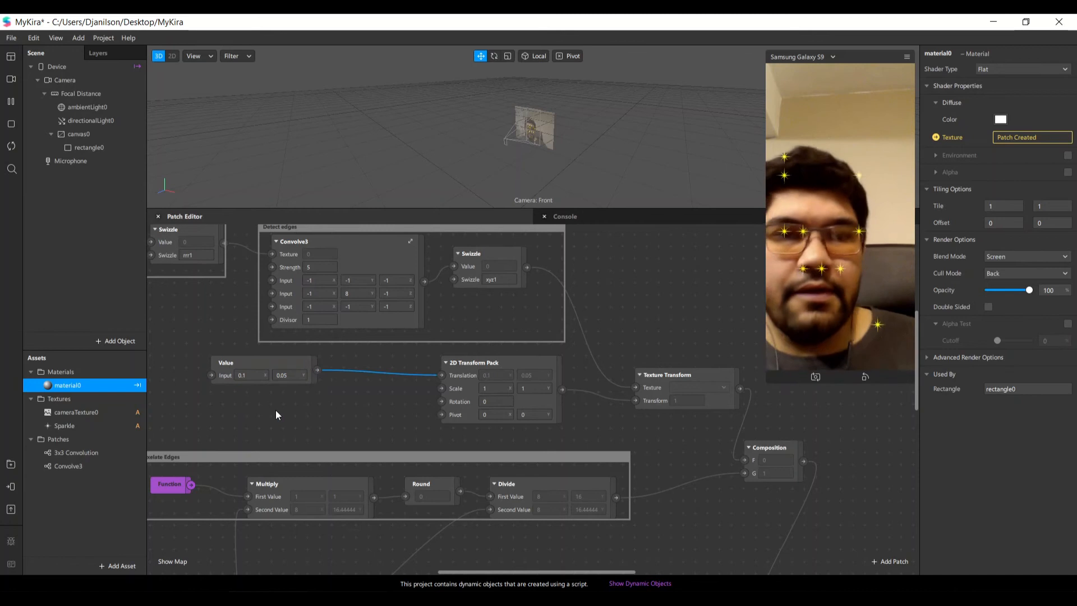
Move the Value patch farther from the 2D Transform Pack and set its components to 1 and 5
left_click_drag(275, 362, 324, 378)
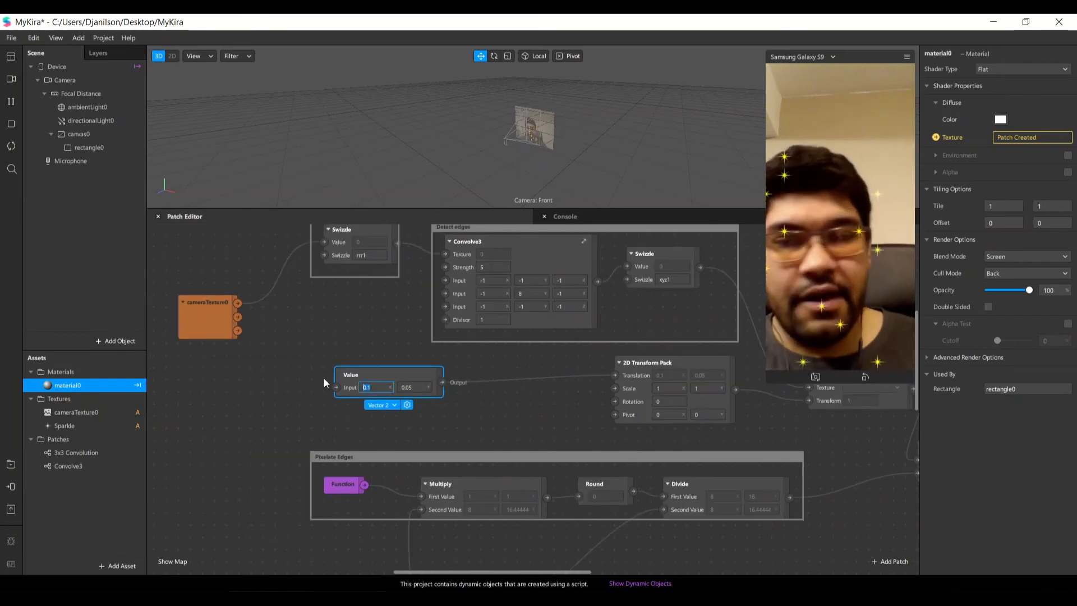
type("1")
key("Tab")
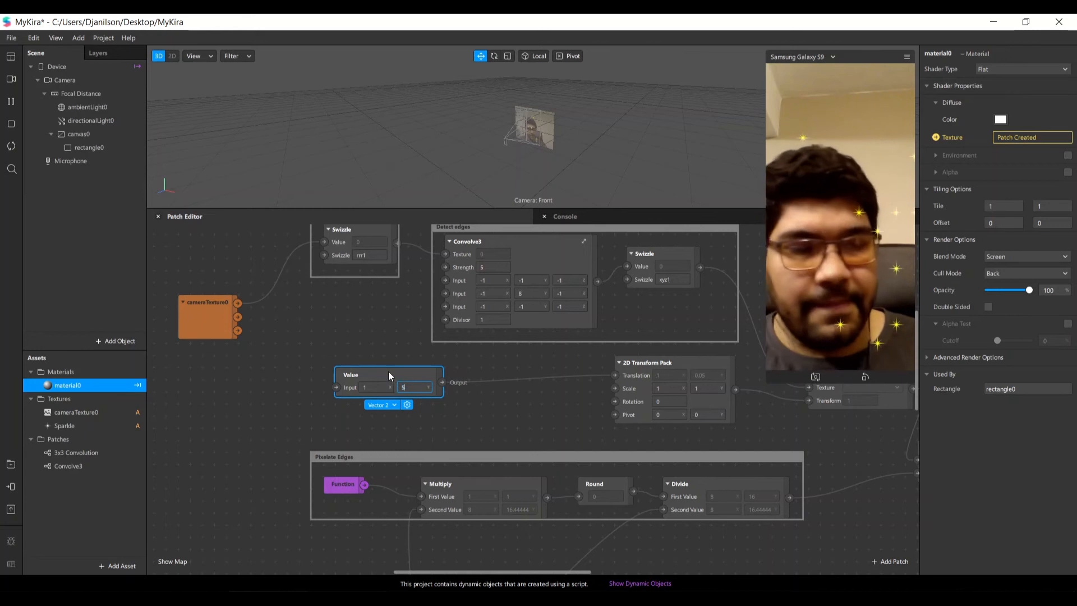
key("Return")
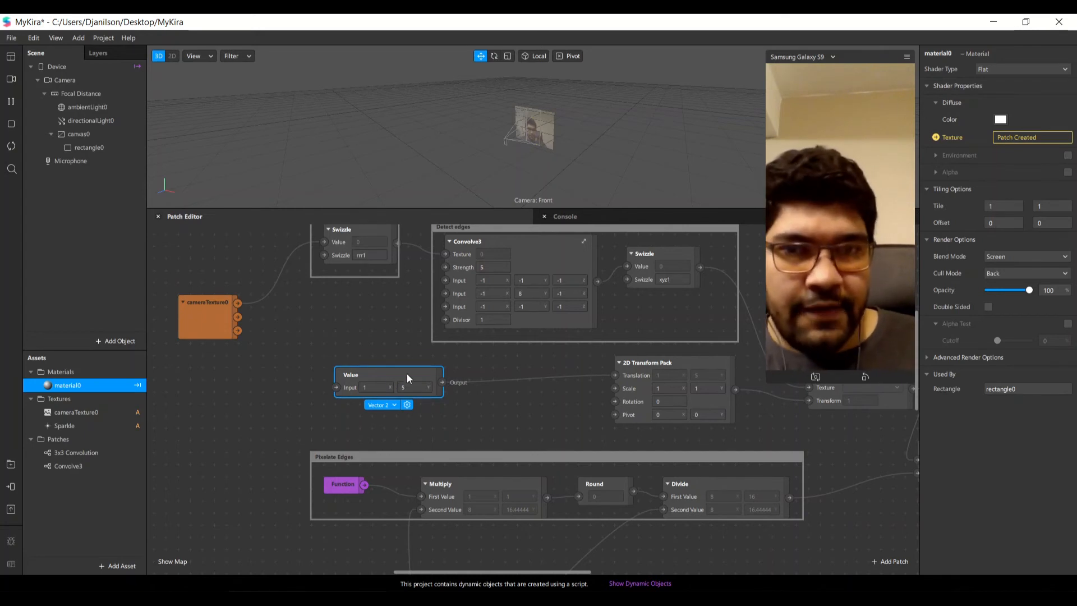
Add a Divide patch fed by the Value patch's output and set its Second Value to 100
left_click_drag(407, 378, 511, 374)
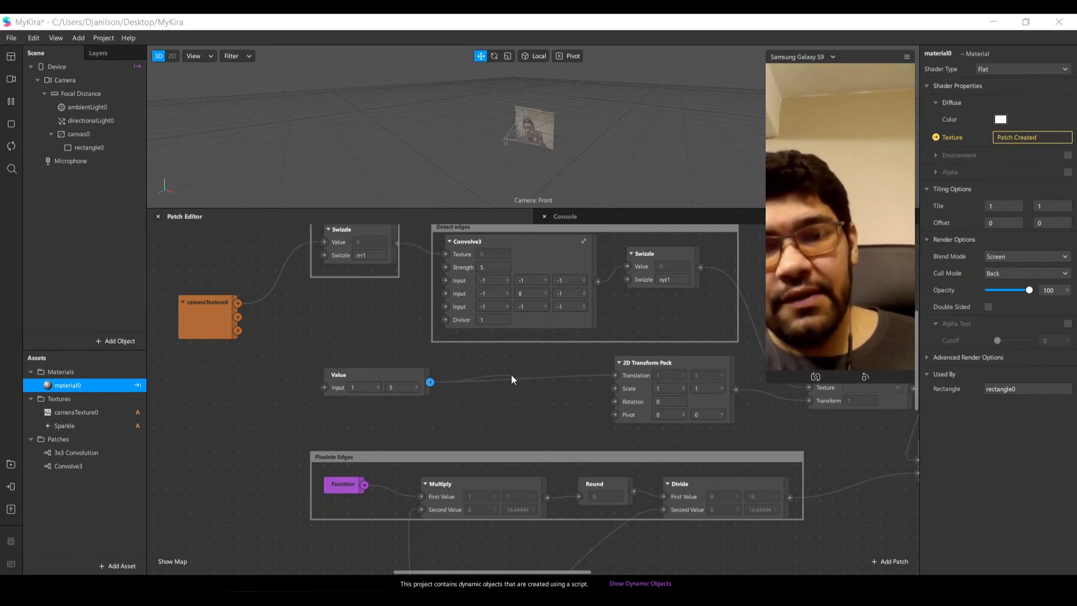
type("divide")
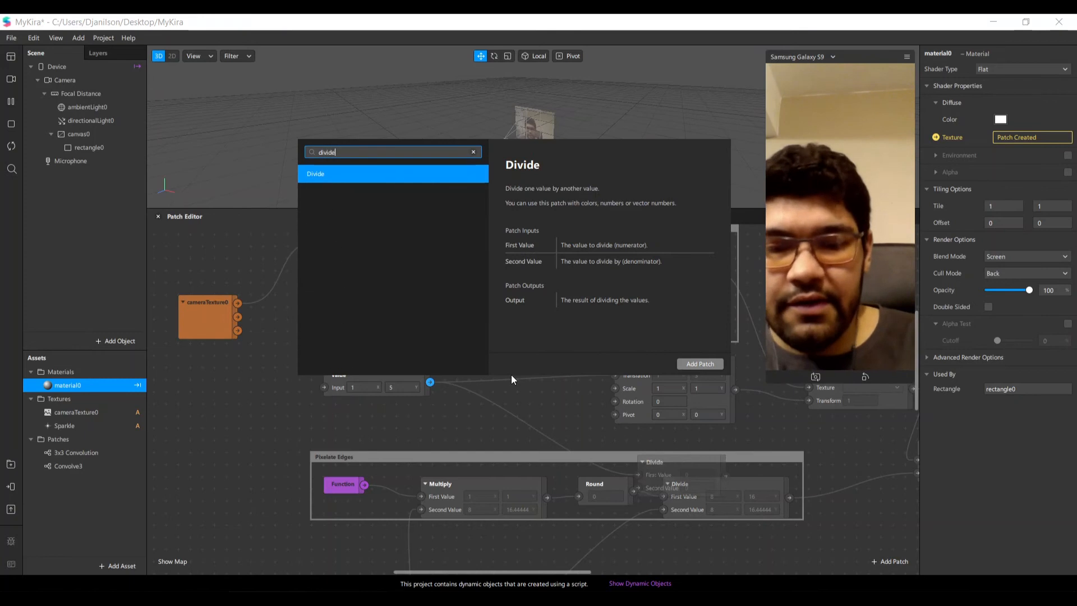
key("Return")
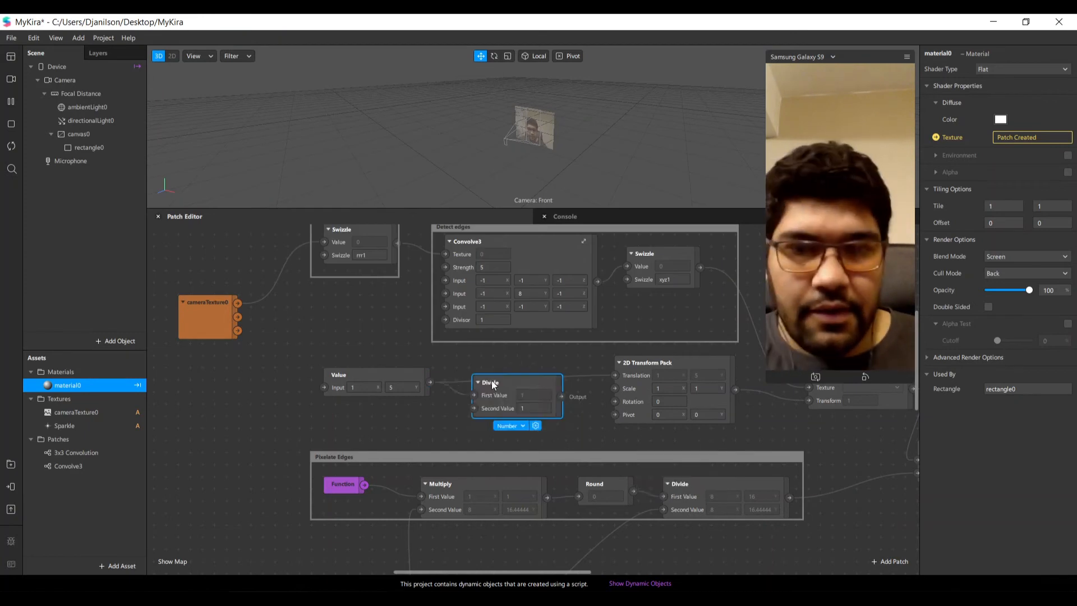
left_click(529, 400)
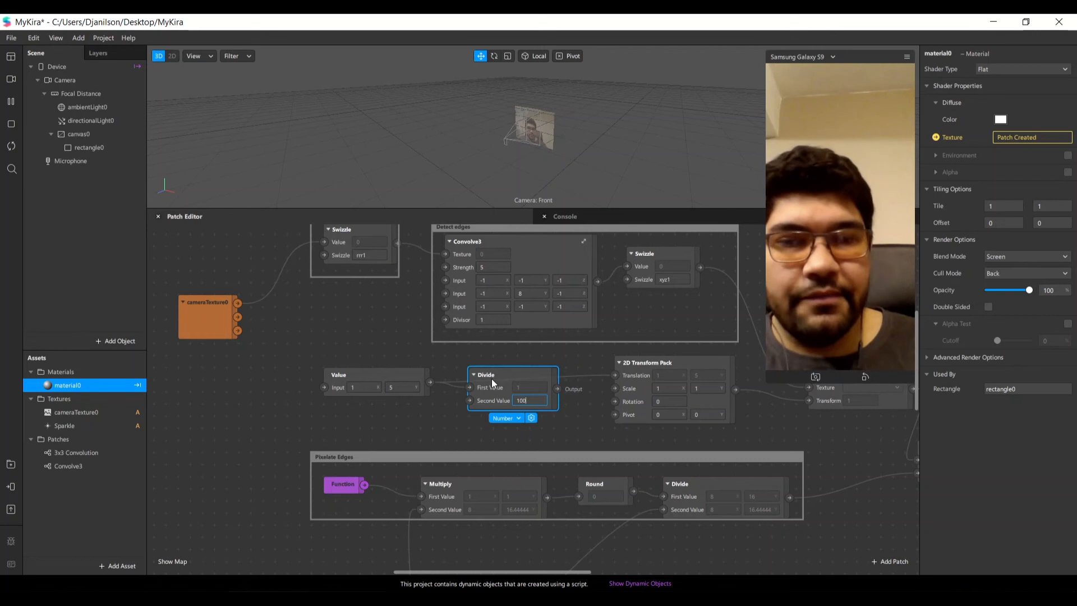
type("00")
key("Return")
Connect the Divide output to the 2D Transform Pack's Translation and align the Divide and Value patches in one row
left_click_drag(556, 389, 616, 375)
left_click_drag(514, 372, 542, 359)
left_click_drag(381, 384, 420, 367)
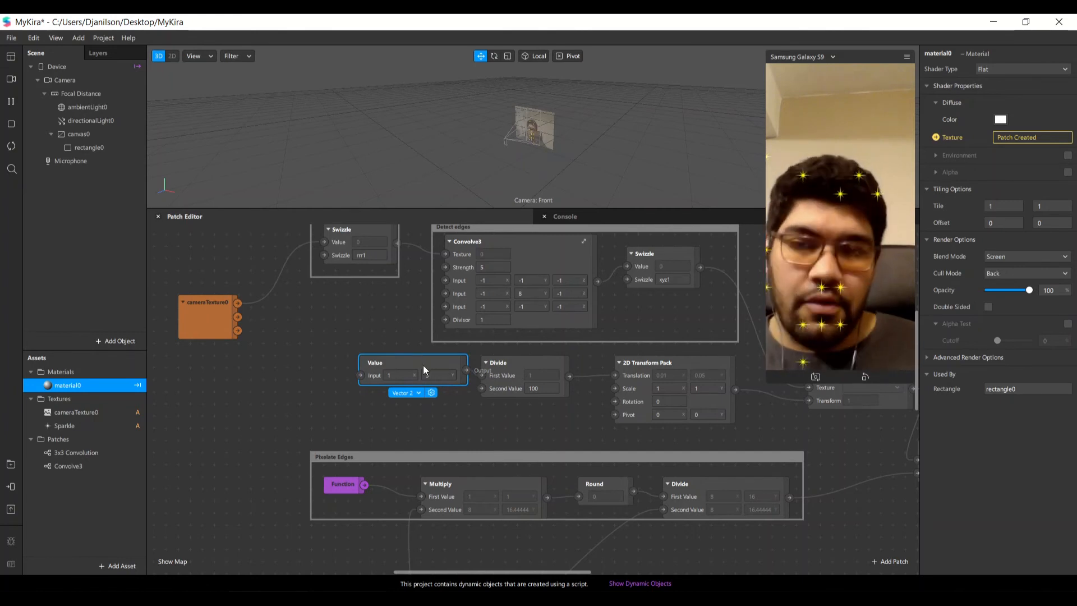
Move the Value patch away from Divide and try an X component of 10
left_click_drag(424, 371, 342, 369)
left_click(343, 384)
type("10")
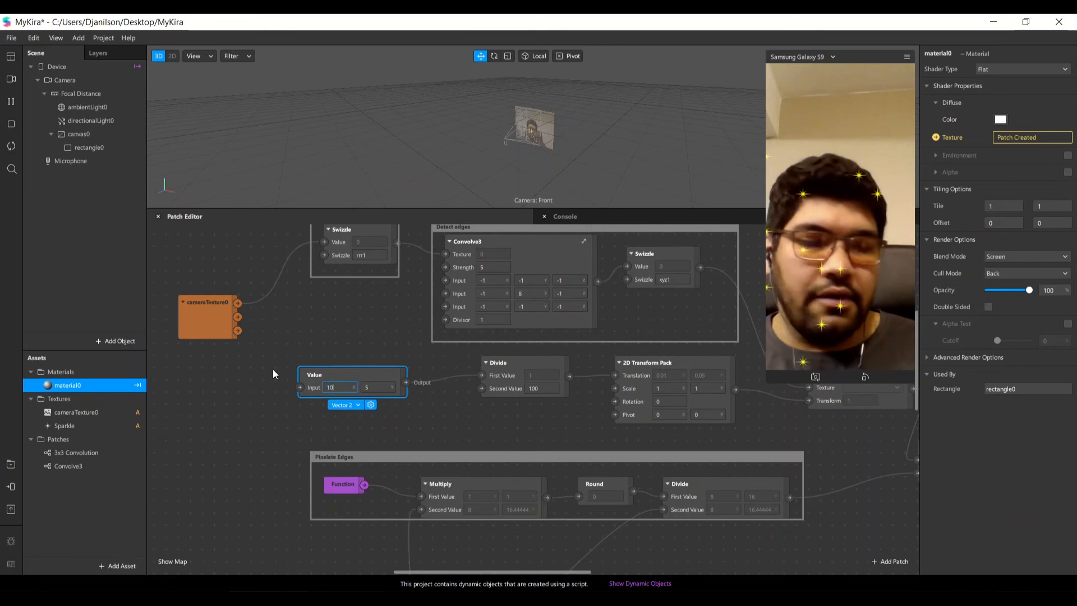
key("Return")
left_click_drag(352, 381, 330, 370)
Set both the X and Y components of the Value patch to 1
left_click(368, 377)
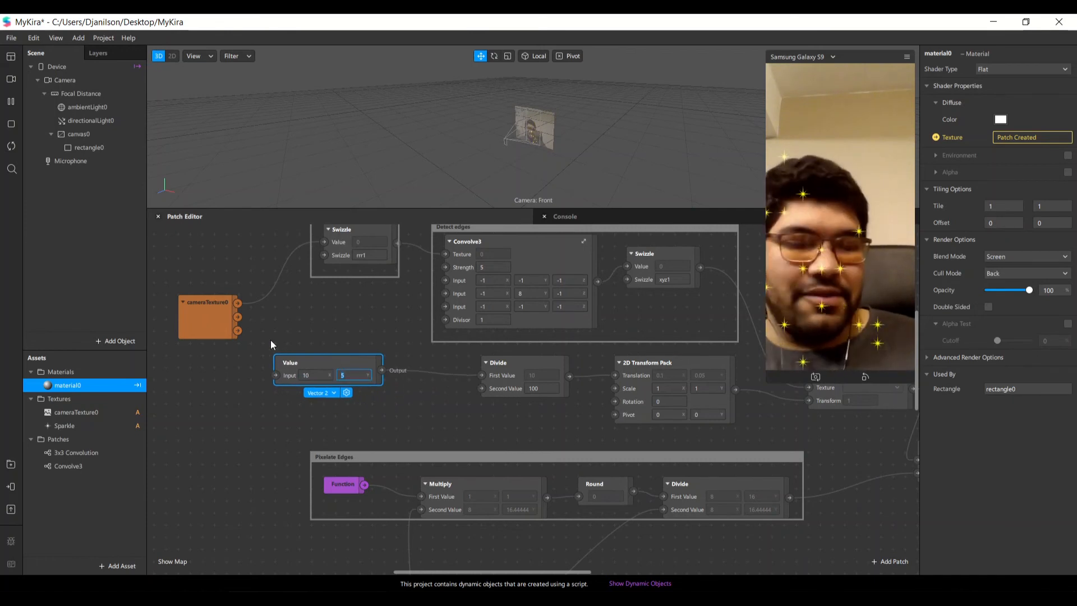
type("1")
key("Return")
left_click(307, 376)
type("1")
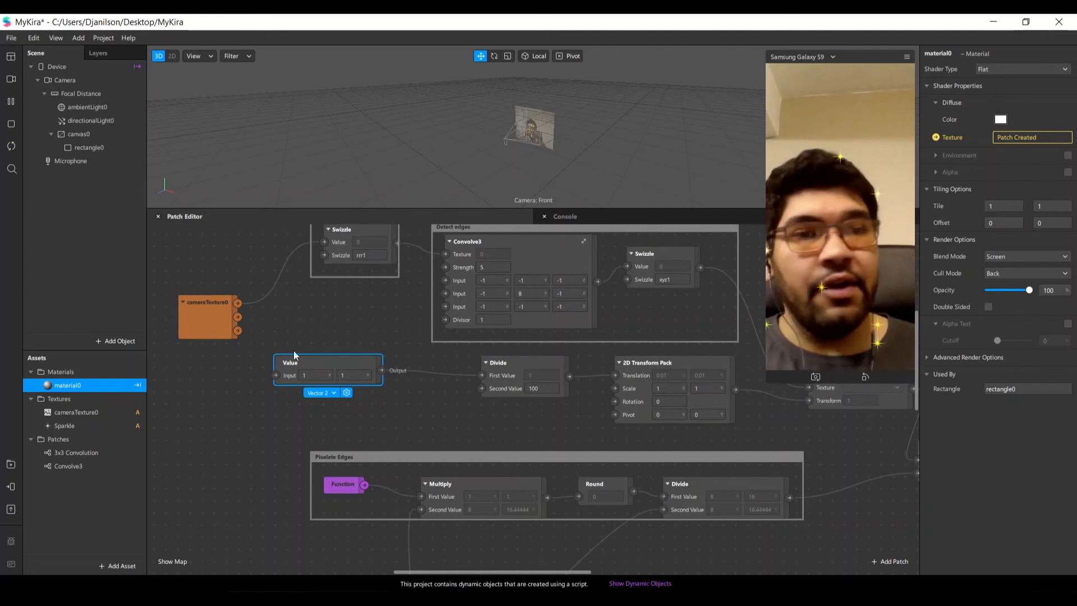
key("Return")
left_click_drag(311, 377, 288, 379)
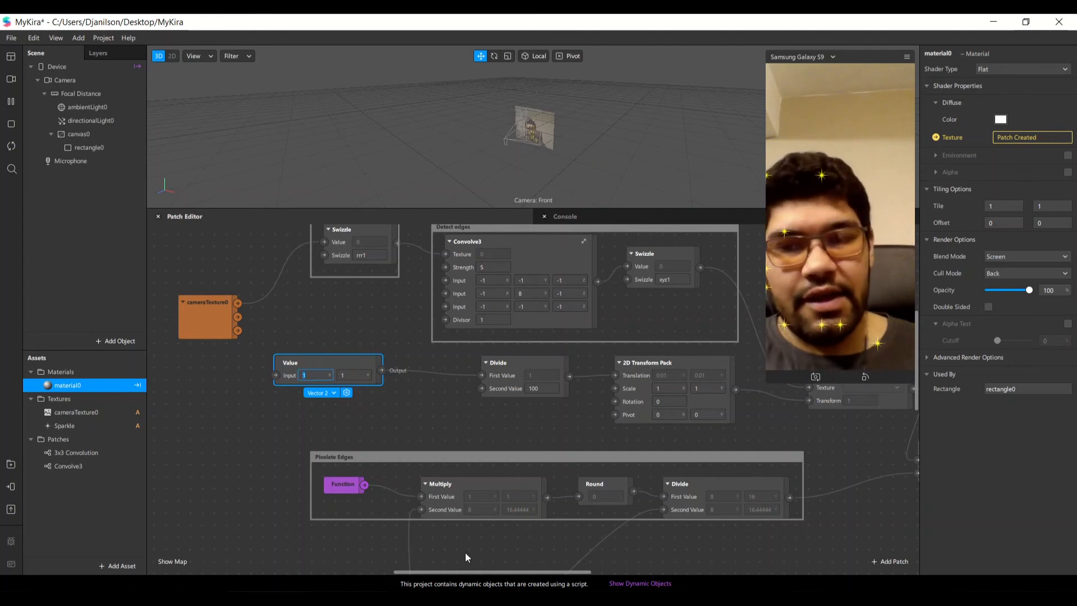
Move the material0 patch near the Step patch and connect Step's output directly to its Diffuse Texture
left_click_drag(480, 570, 637, 531)
scroll(638, 531, "down", 6)
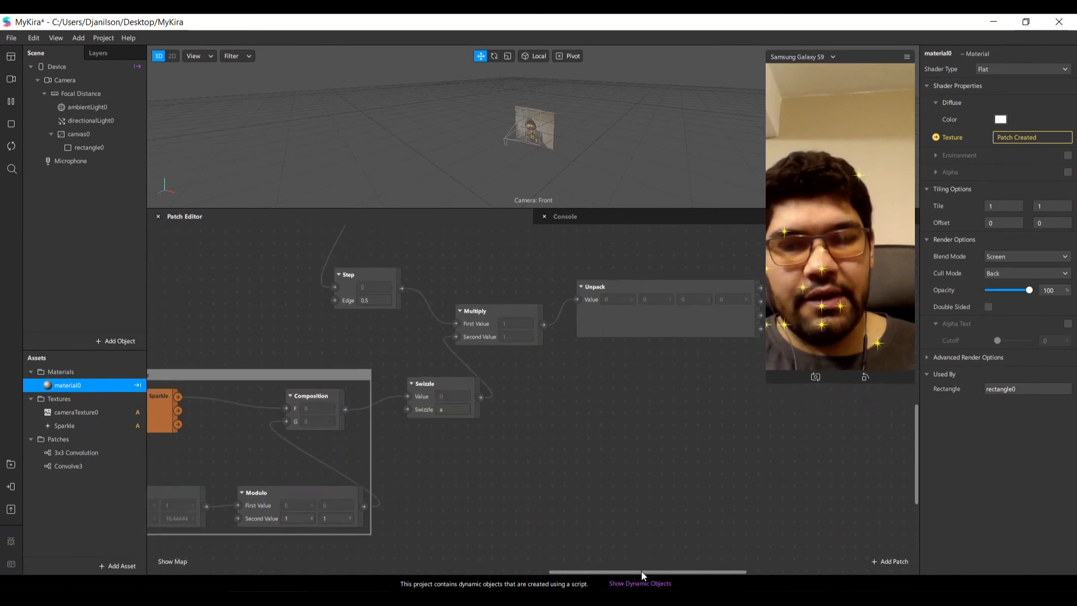
left_click_drag(641, 571, 680, 535)
scroll(681, 533, "up", 6)
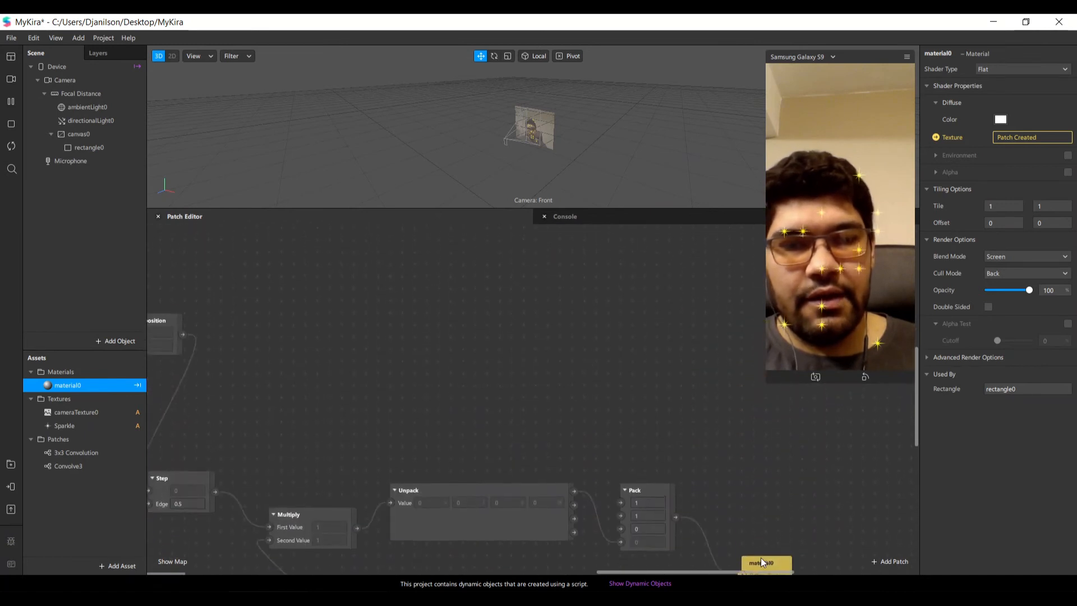
left_click_drag(761, 558, 168, 248)
left_click_drag(607, 571, 541, 553)
scroll(509, 332, "up", 2)
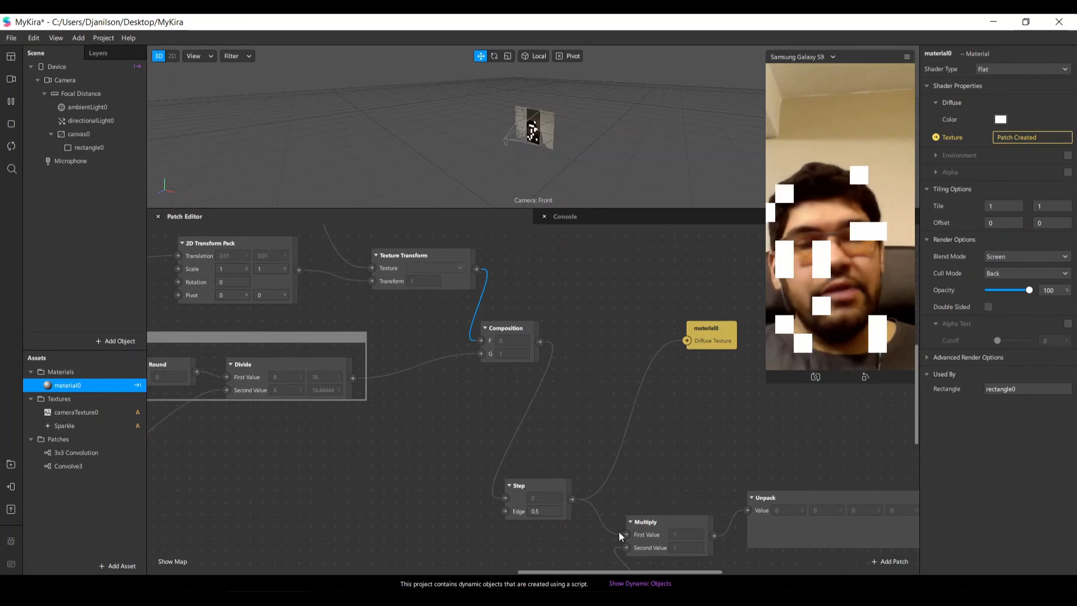
Return to the Vector 2 Value patch and try a Y component of 3
left_click_drag(634, 572, 508, 570)
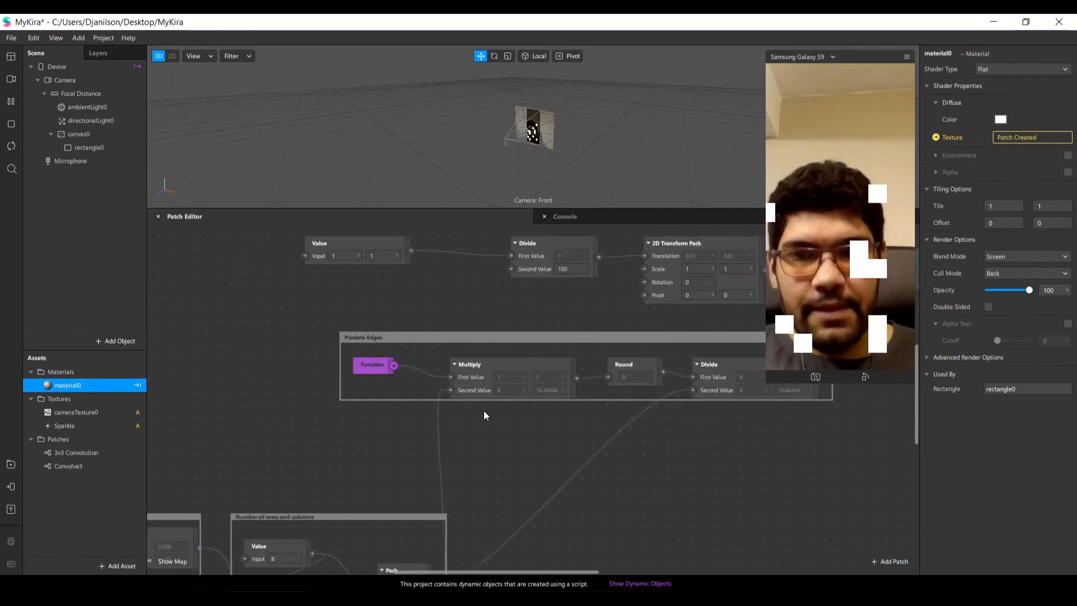
scroll(483, 414, "up", 3)
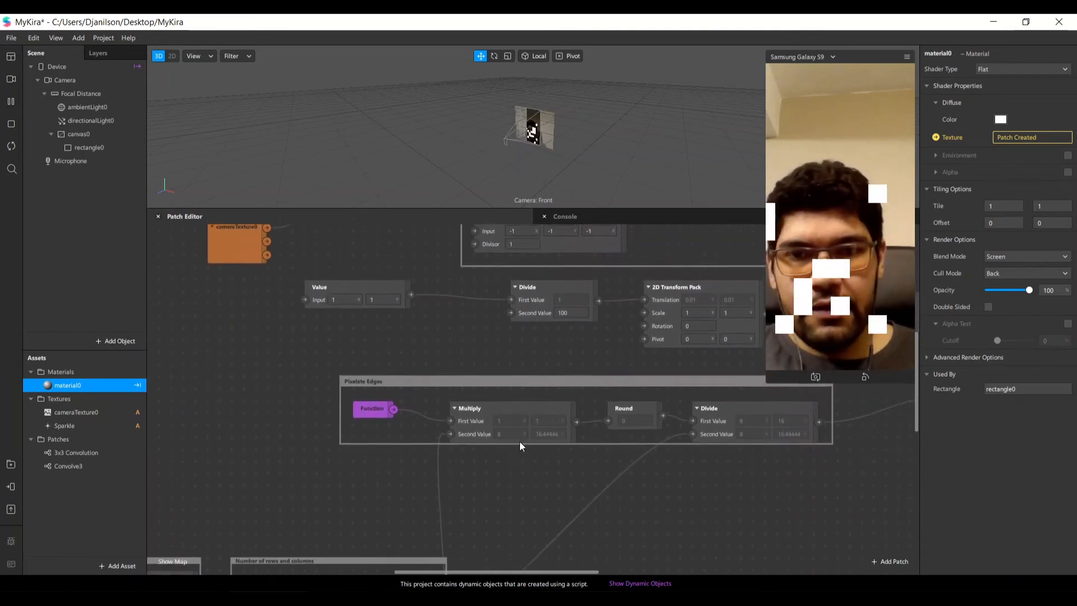
scroll(520, 446, "down", 1)
mouse_move(526, 570)
left_mouse_down()
mouse_move(567, 571)
mouse_move(530, 572)
left_mouse_up()
scroll(382, 271, "up", 1)
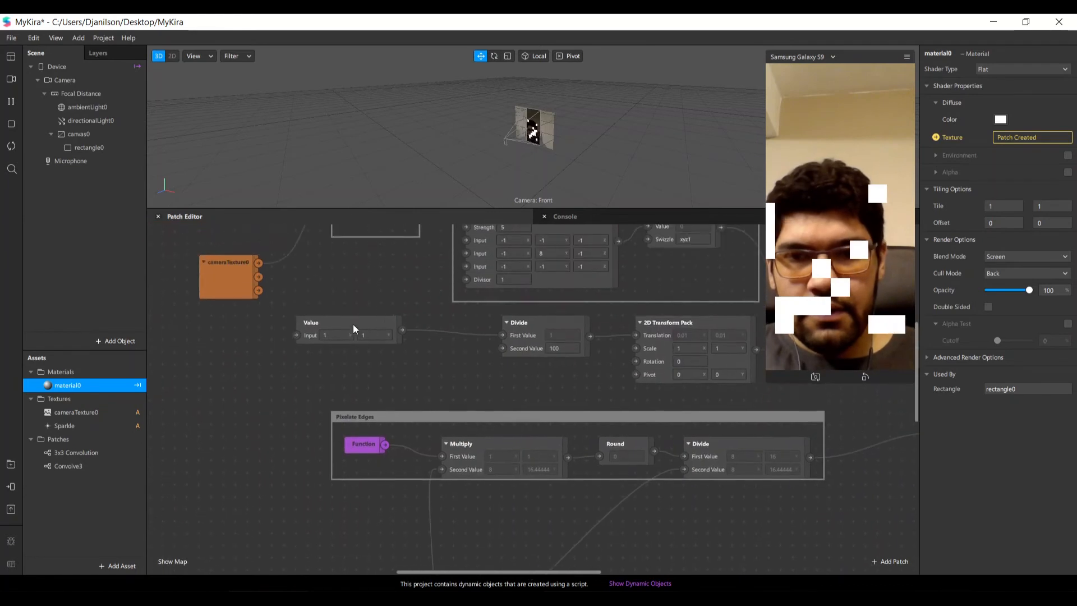
left_click(383, 335)
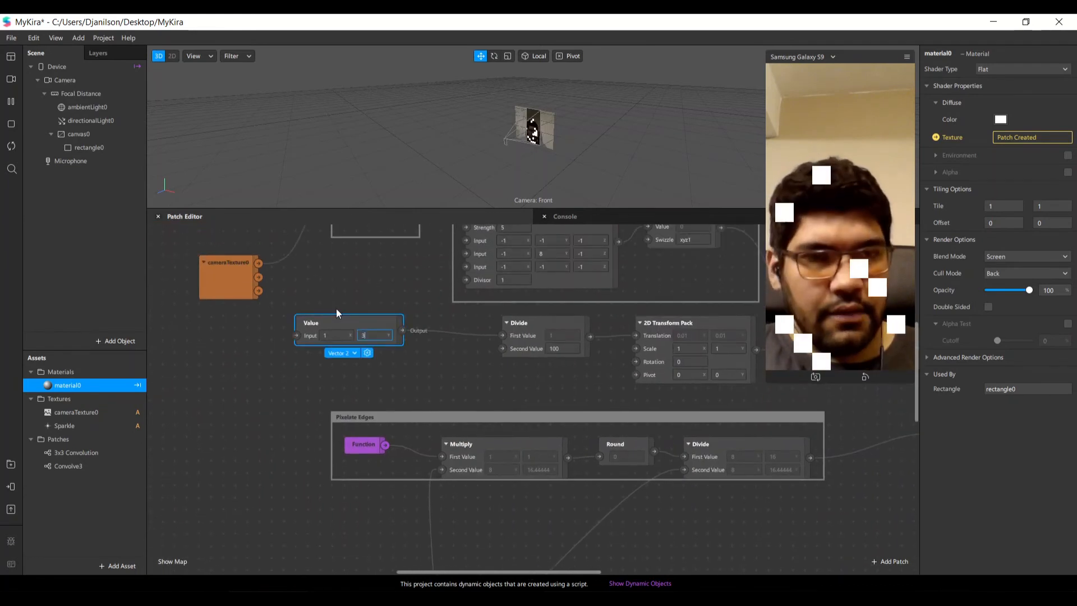
key("Return")
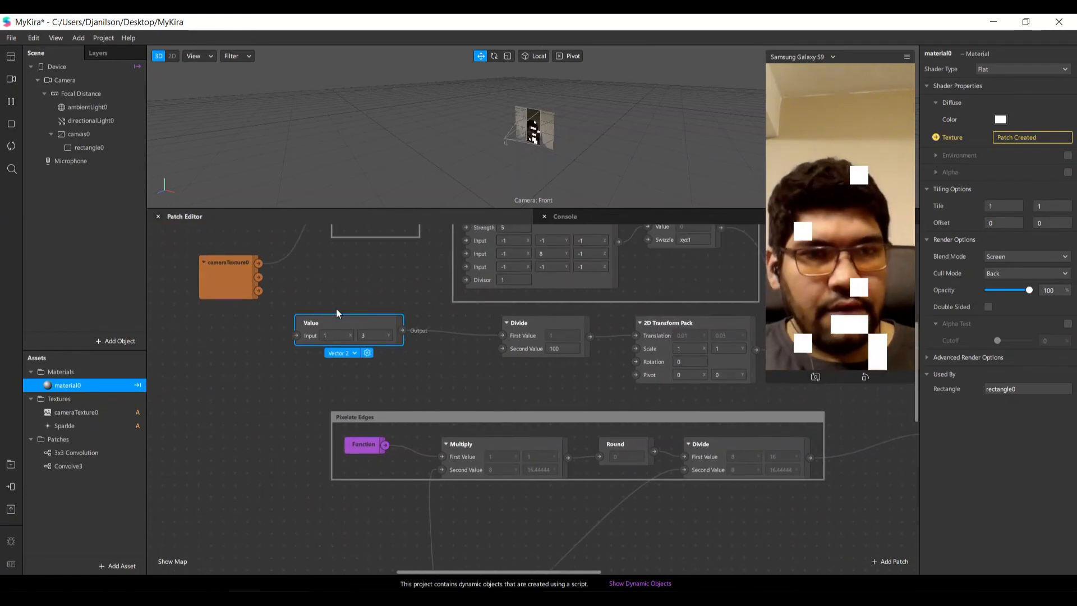
Try Y components of 10 and 50 in the Value patch
left_click(359, 334)
type("10")
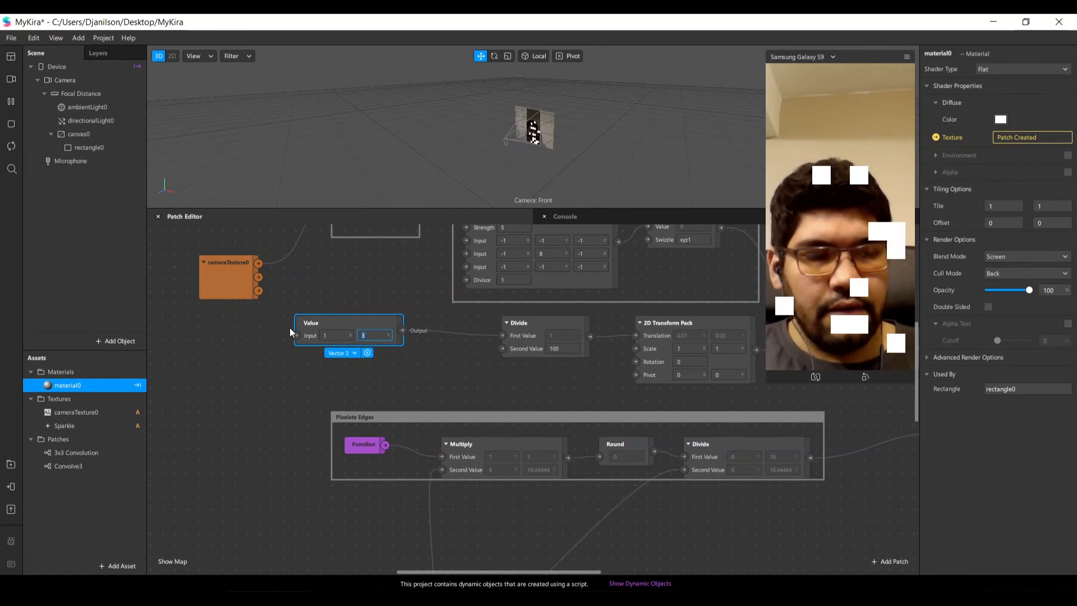
key("Return")
left_click(364, 335)
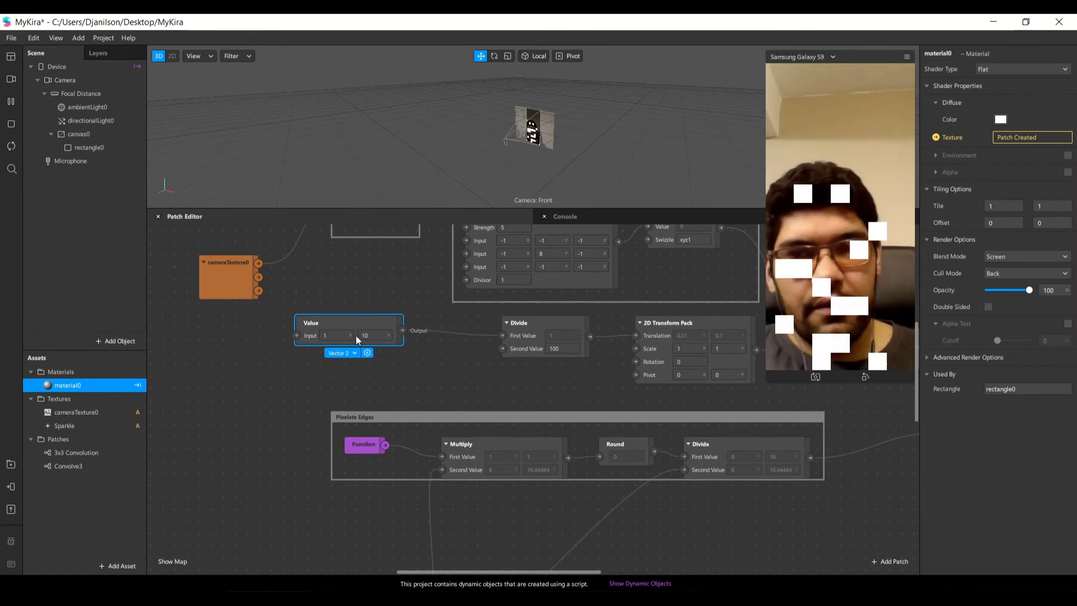
type("50")
key("Return")
Set the Y component of the Value patch to 100
left_click(366, 335)
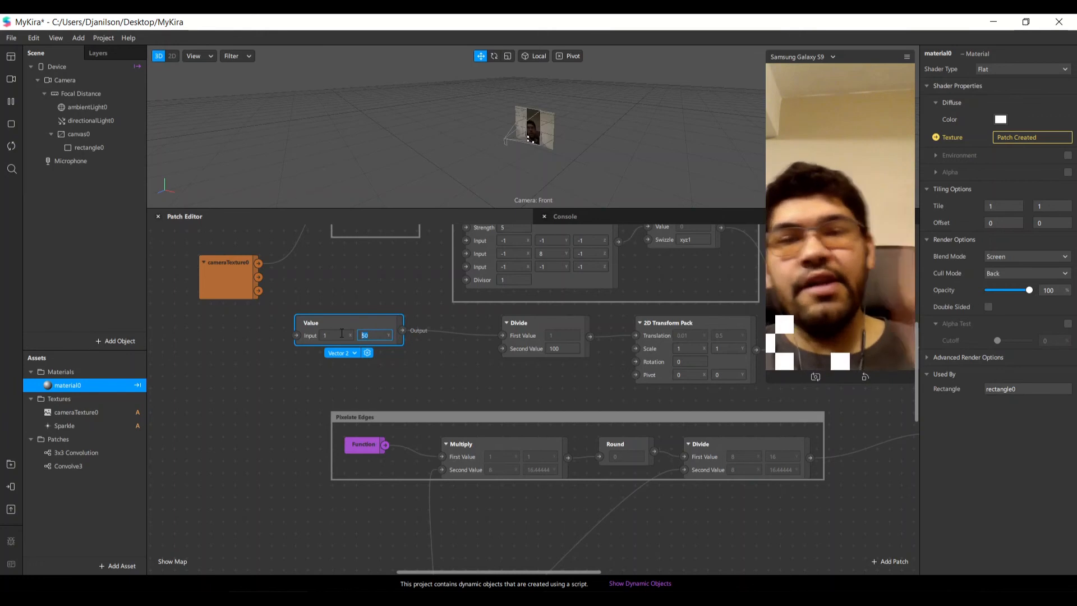
type("100")
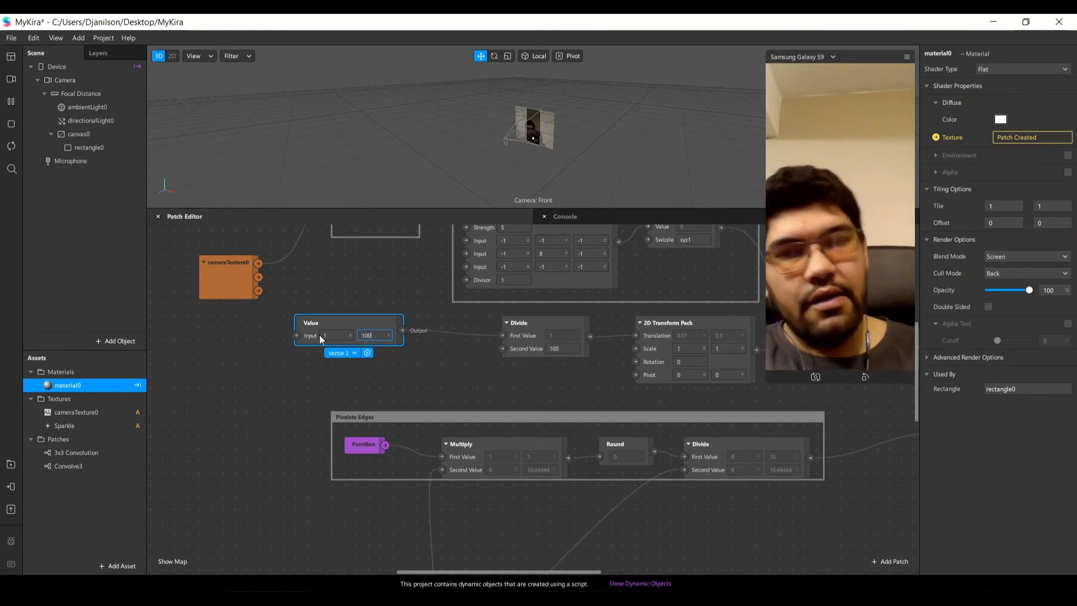
key("Return")
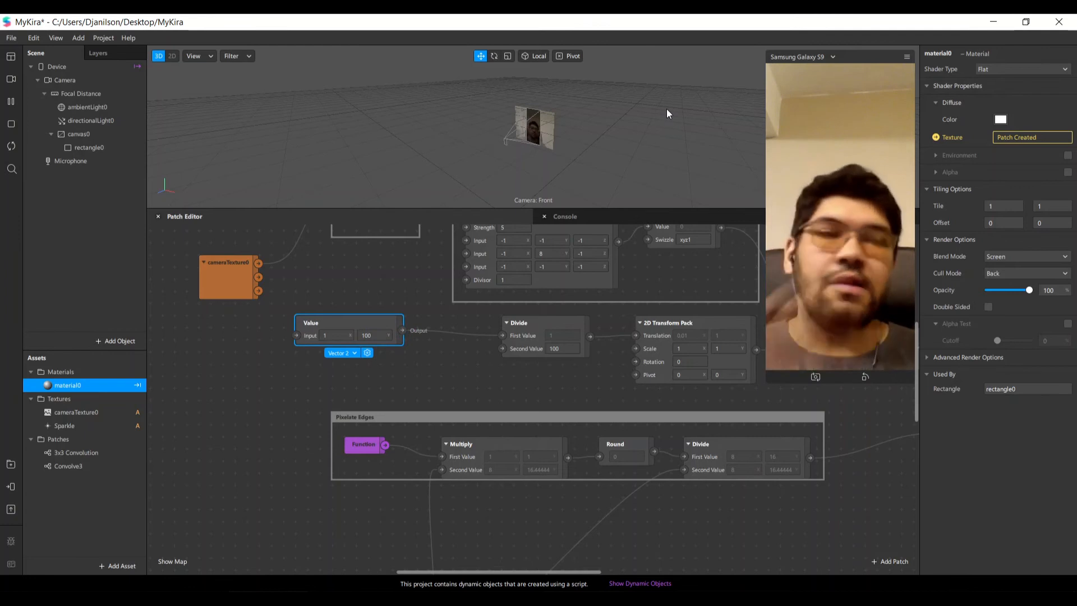
Set the Y component of the Vector 2 Value patch to 1
double_click(373, 335)
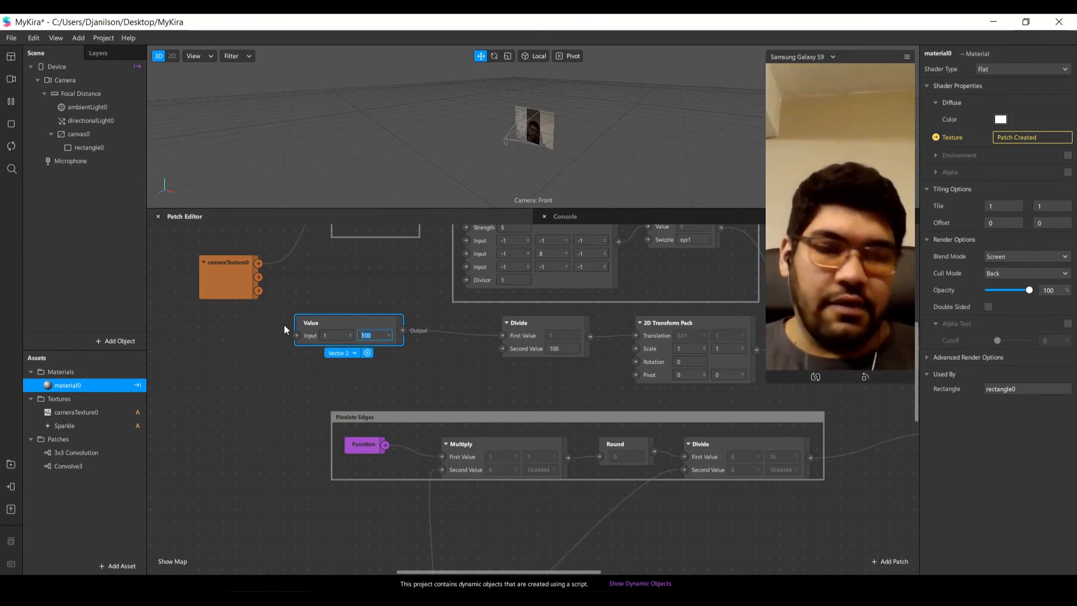
type("1")
key("Return")
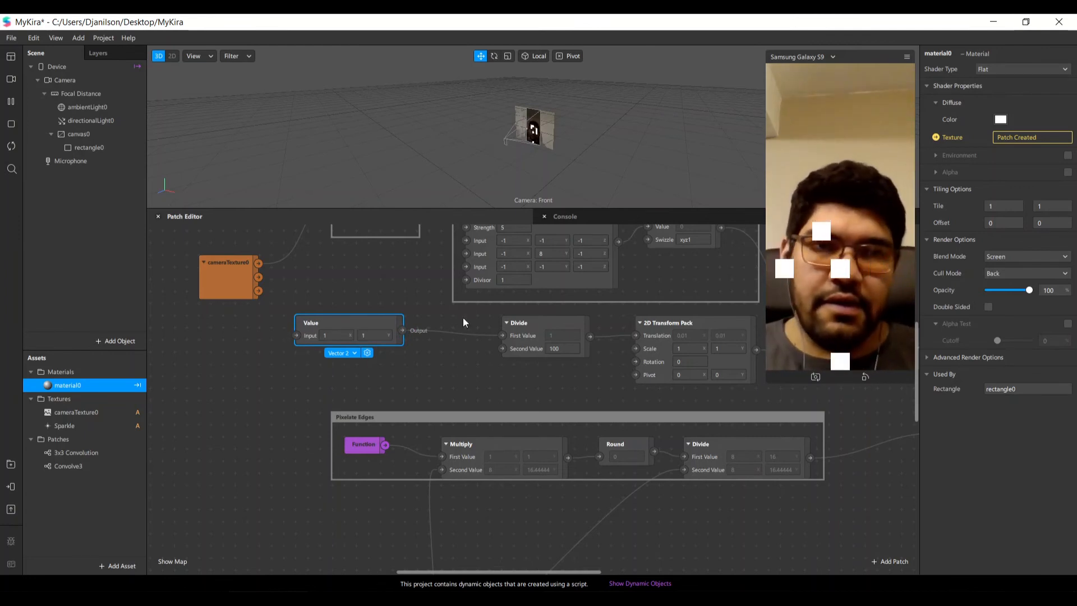
Connect the output of the Composition patch in the "Create copies of the sparkle" group directly to material0's Diffuse Texture
scroll(724, 287, "down", 2)
scroll(719, 284, "down", 2)
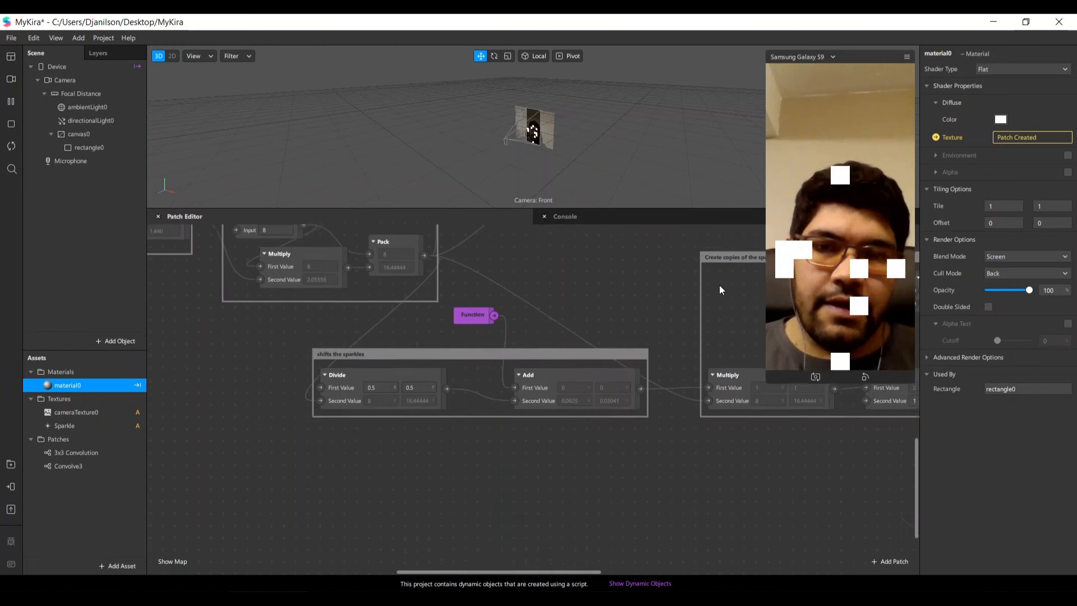
scroll(723, 278, "up", 6)
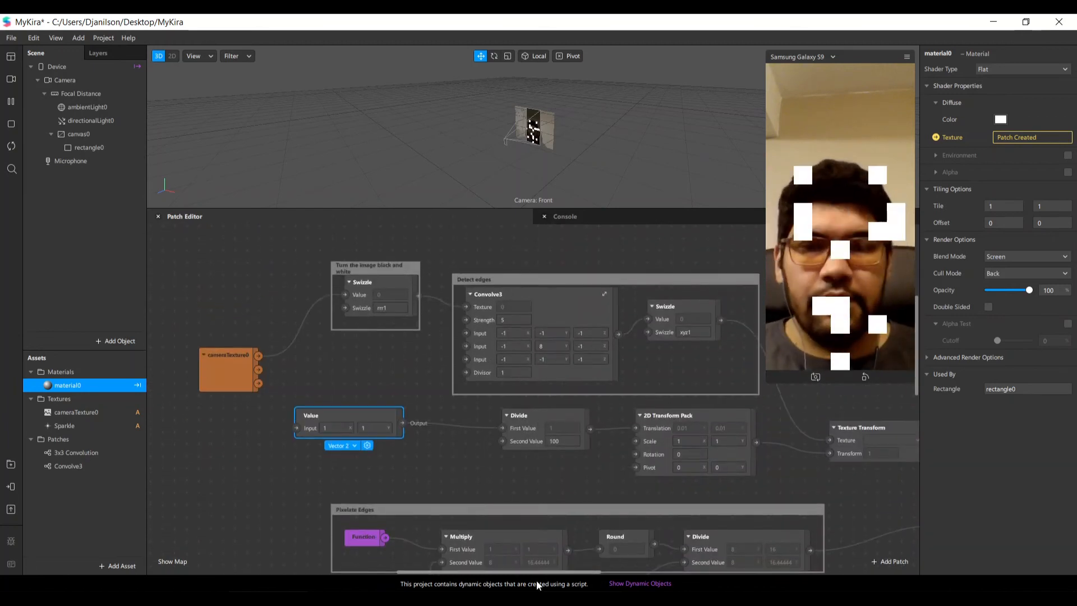
left_click_drag(532, 572, 642, 572)
scroll(561, 509, "down", 5)
scroll(695, 542, "up", 3)
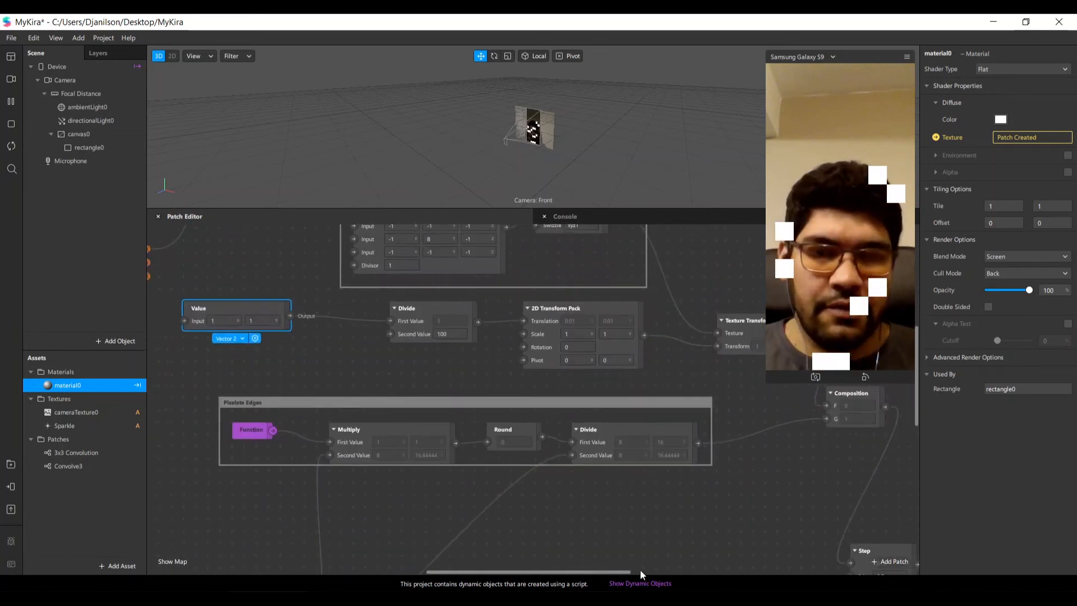
scroll(662, 503, "down", 1)
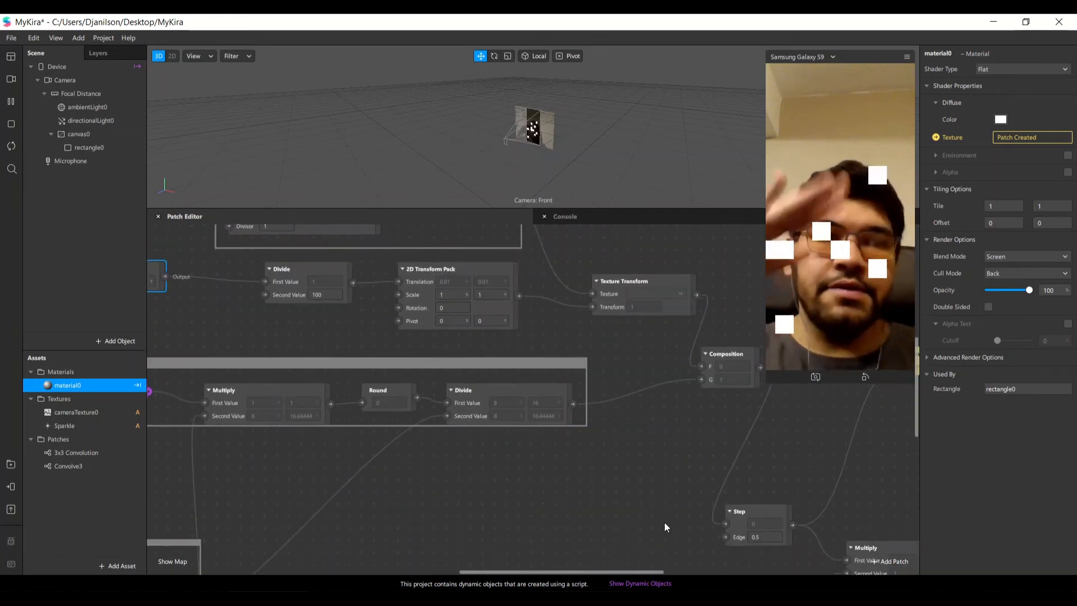
left_click_drag(651, 572, 693, 565)
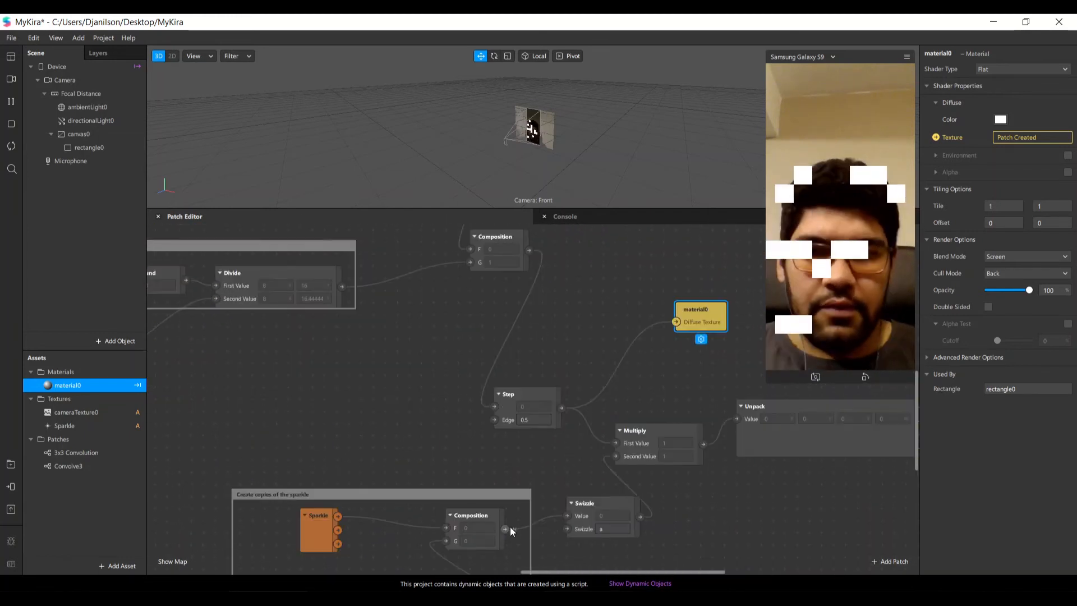
left_click_drag(508, 527, 675, 324)
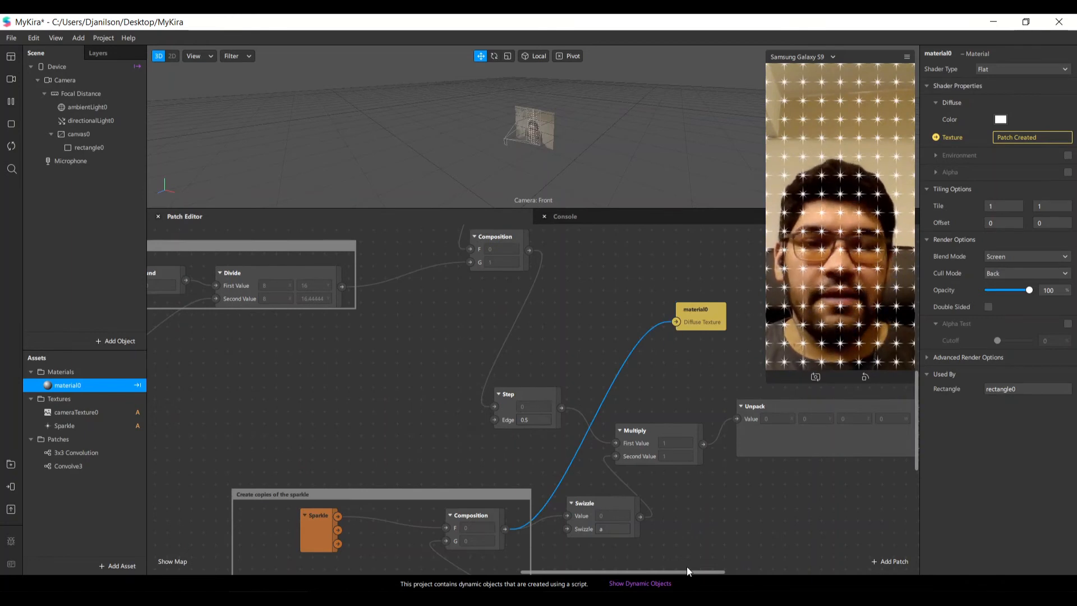
Widen the "shifts the sparkles" comment frame and spread its Divide and Add patches apart to make room between them
left_click_drag(691, 570, 422, 558)
scroll(465, 504, "down", 3)
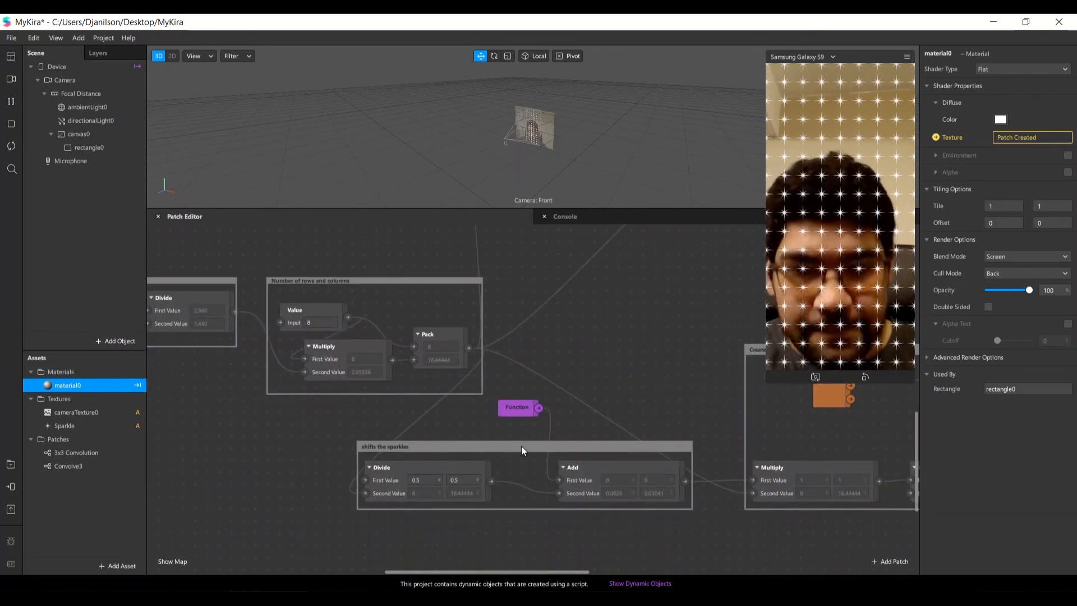
left_click_drag(521, 446, 482, 451)
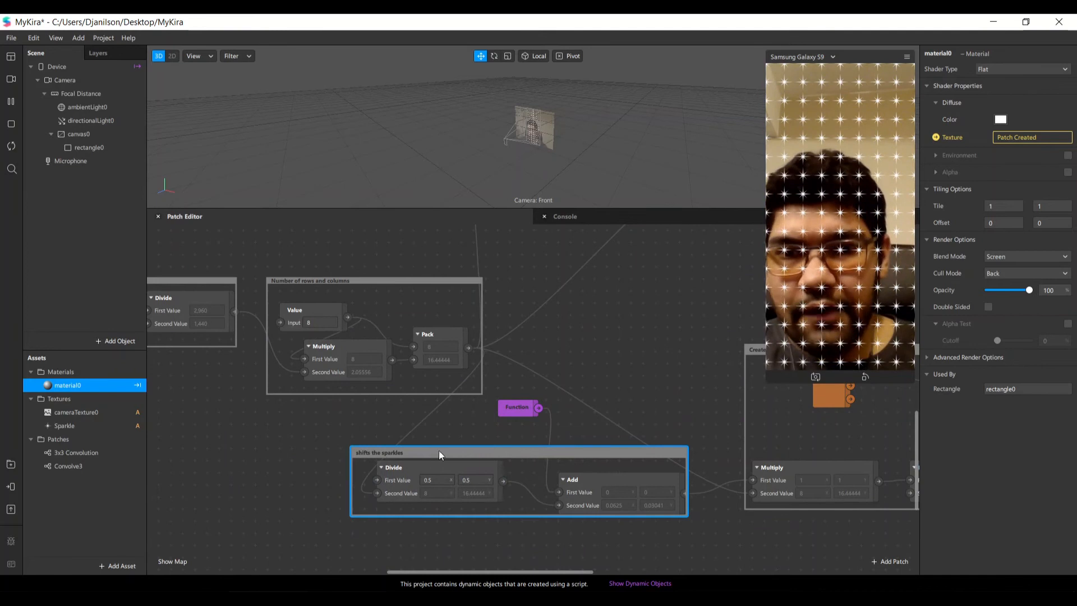
left_click(409, 465)
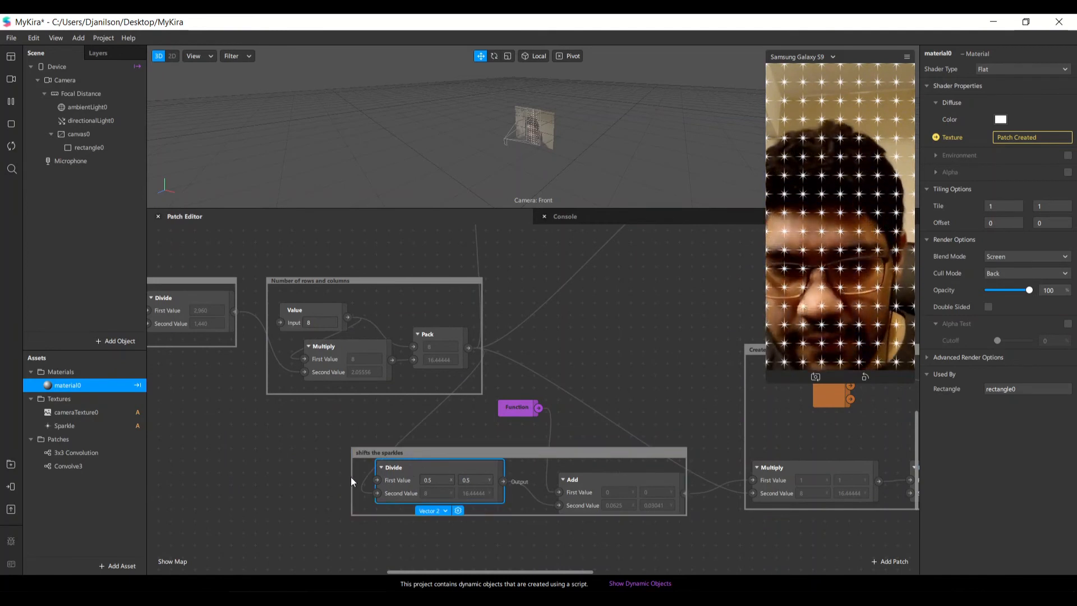
left_click_drag(351, 477, 229, 480)
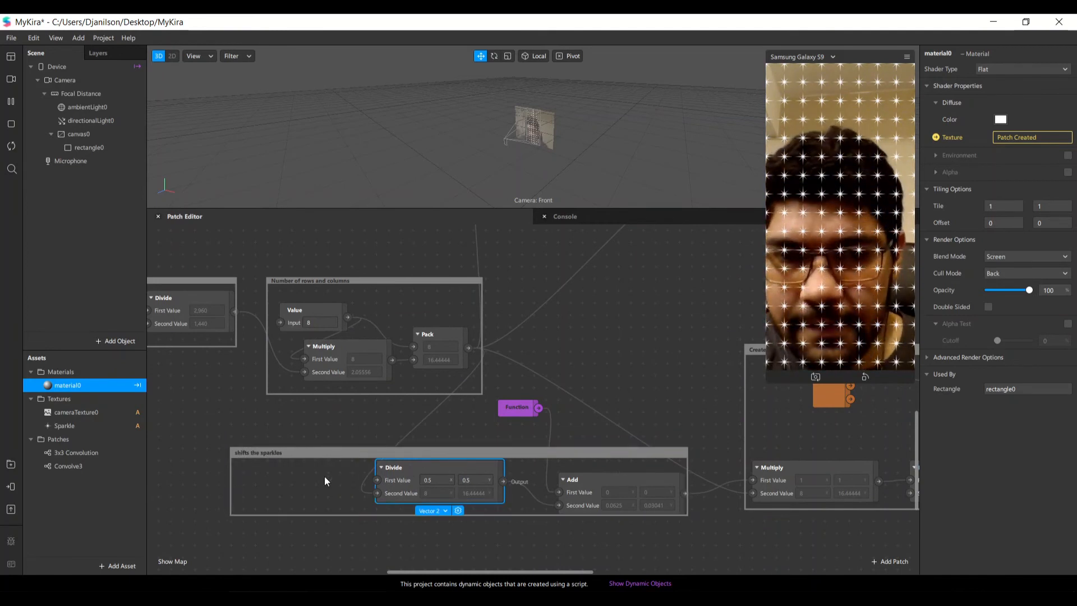
left_click_drag(395, 466, 274, 468)
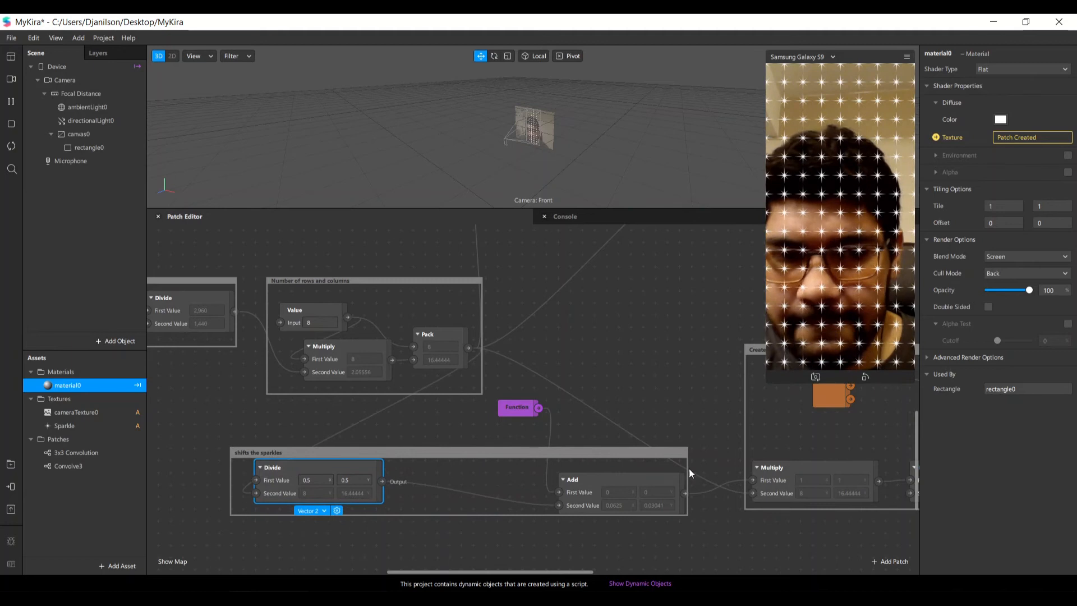
left_click(610, 473)
left_click_drag(610, 472, 583, 461)
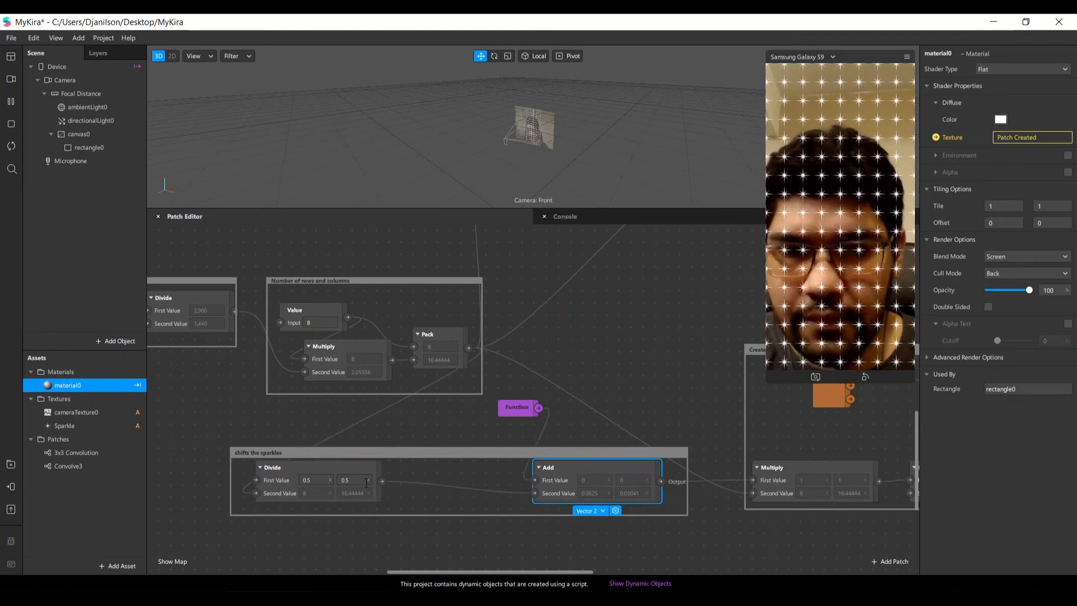
Insert a Vector 2 Add patch fed by the sparkle-shifting Divide and connect its output to the existing Add's Second Value
left_click_drag(344, 470, 581, 478)
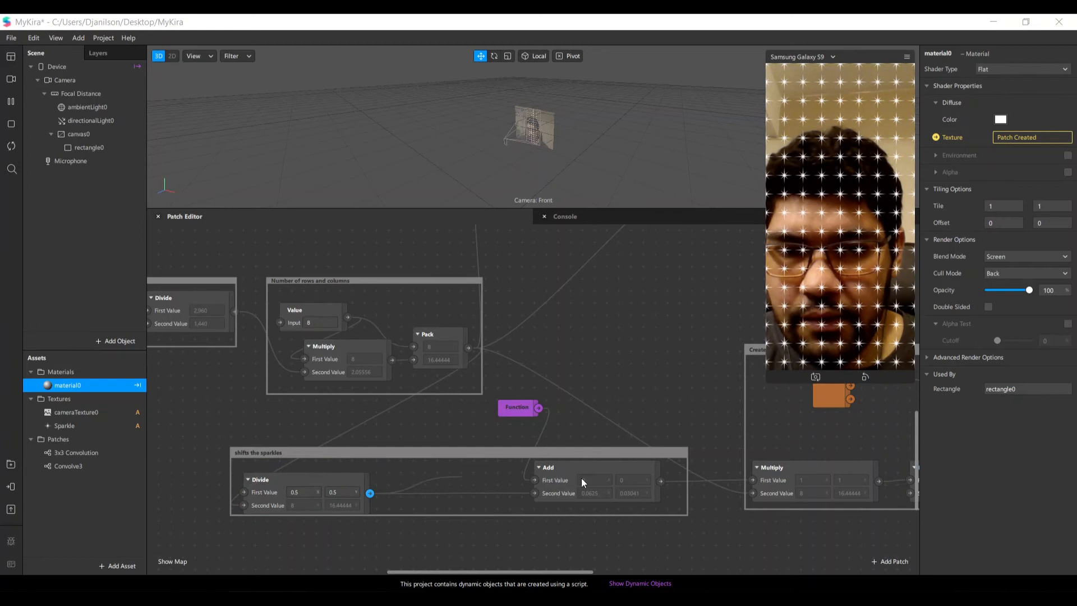
type("add")
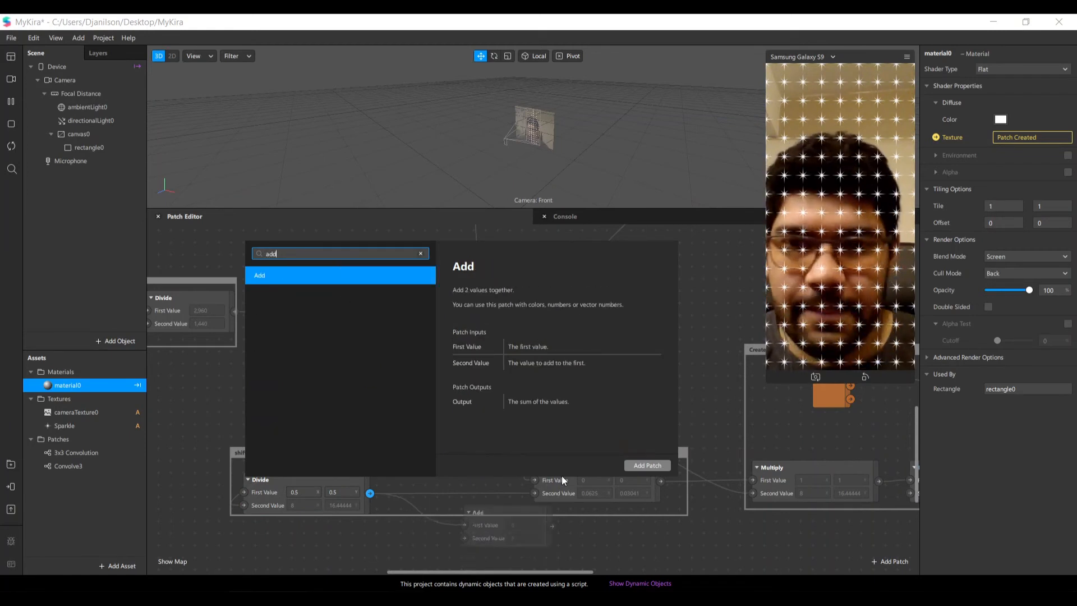
key("Return")
left_click_drag(486, 517, 438, 482)
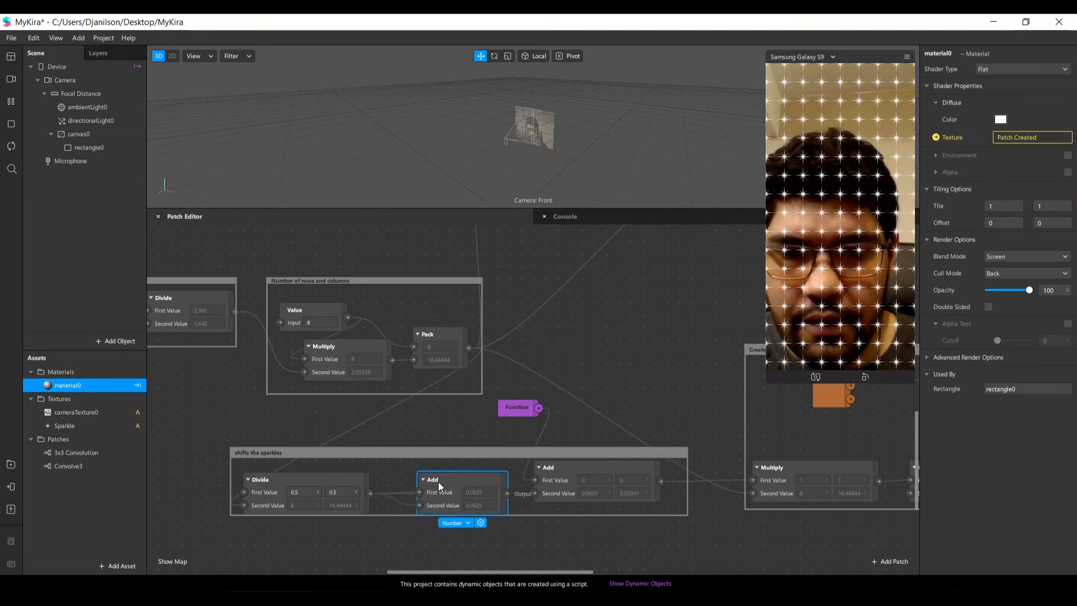
left_click(456, 523)
left_click(469, 550)
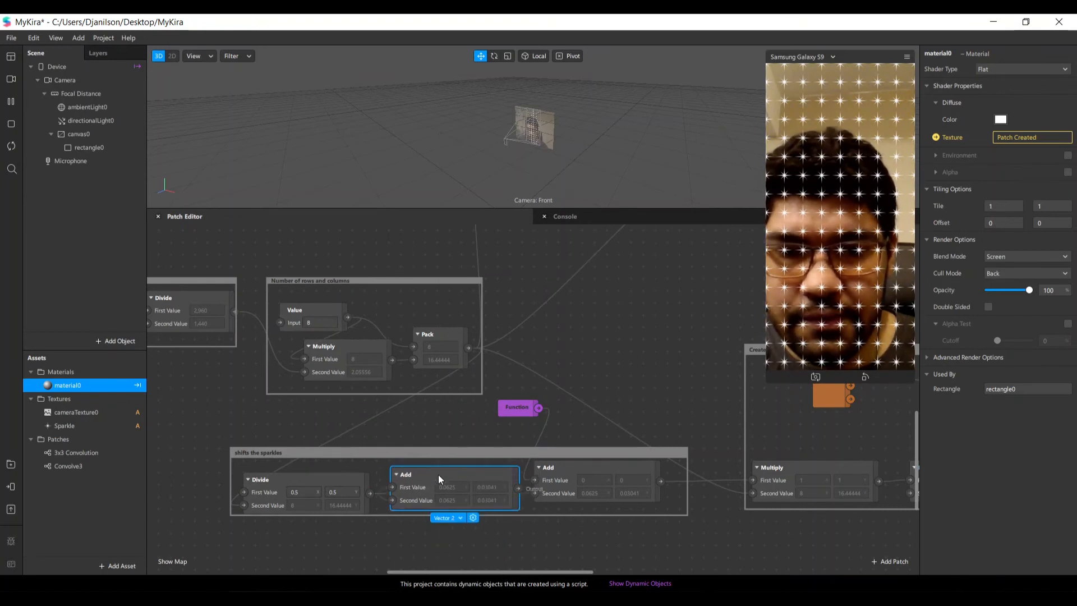
left_click_drag(439, 474, 402, 476)
left_click_drag(507, 493, 534, 492)
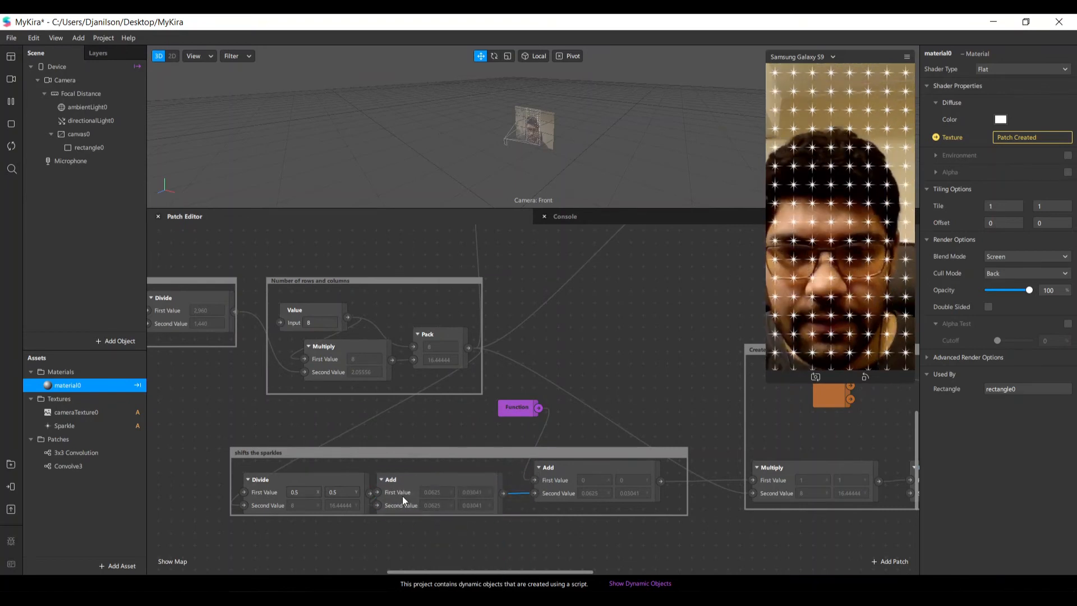
Free the new Add patch's First Value, keeping Divide on its Second Value, and space out both Add patches
left_click_drag(420, 480, 432, 467)
left_click_drag(602, 471, 639, 480)
left_click_drag(456, 472, 480, 473)
left_click_drag(414, 480, 433, 488)
left_click(452, 476)
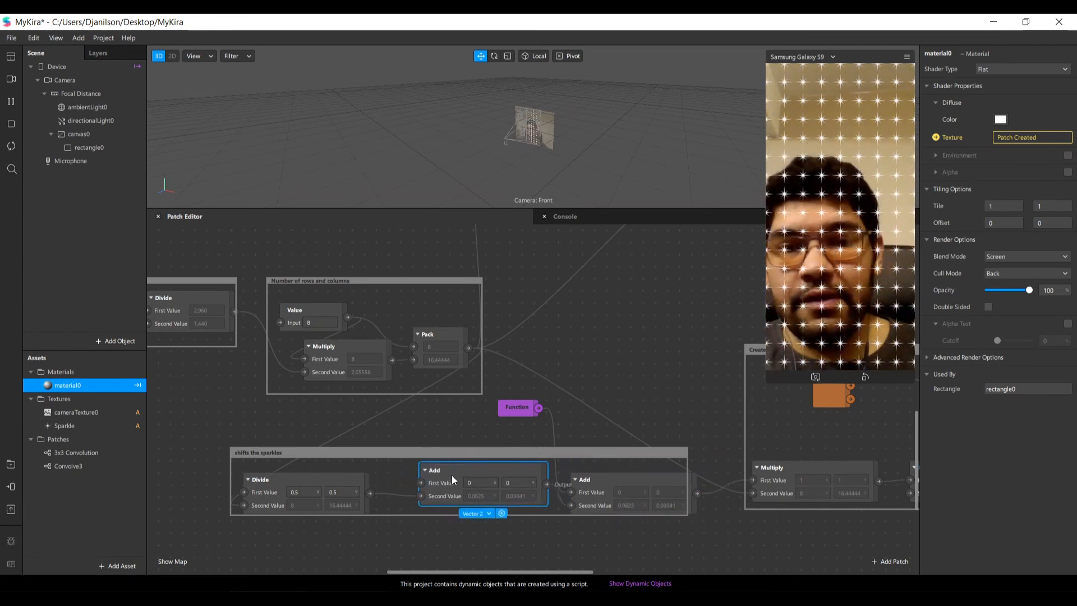
Change the Divide patch feeding the 2D Transform Pack to Vector 2 and move it and the Value patch for more spacing
scroll(526, 435, "up", 3)
scroll(526, 430, "up", 4)
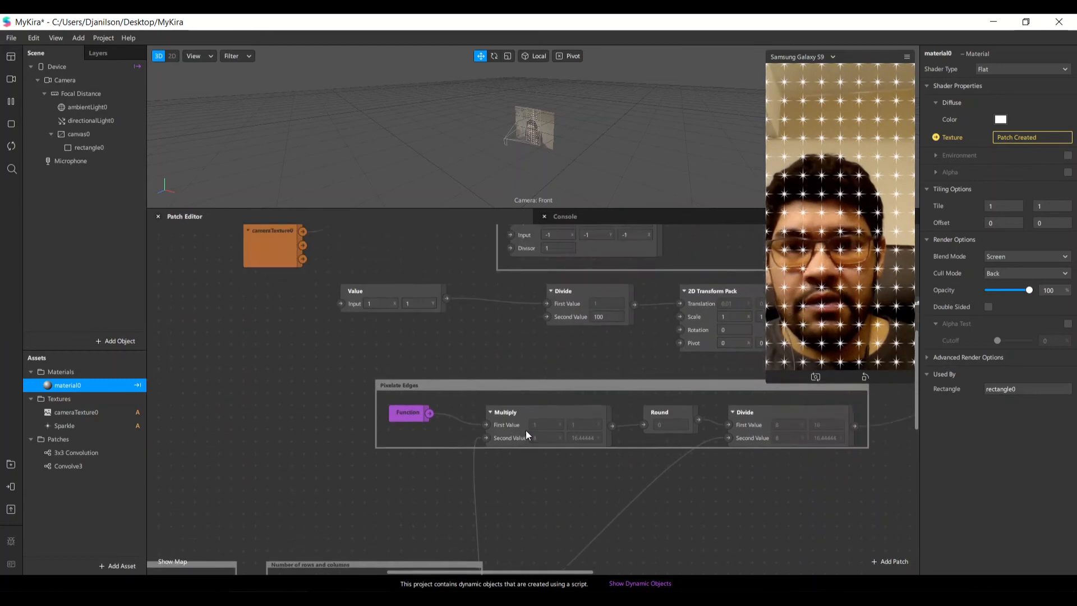
left_click_drag(592, 383, 580, 385)
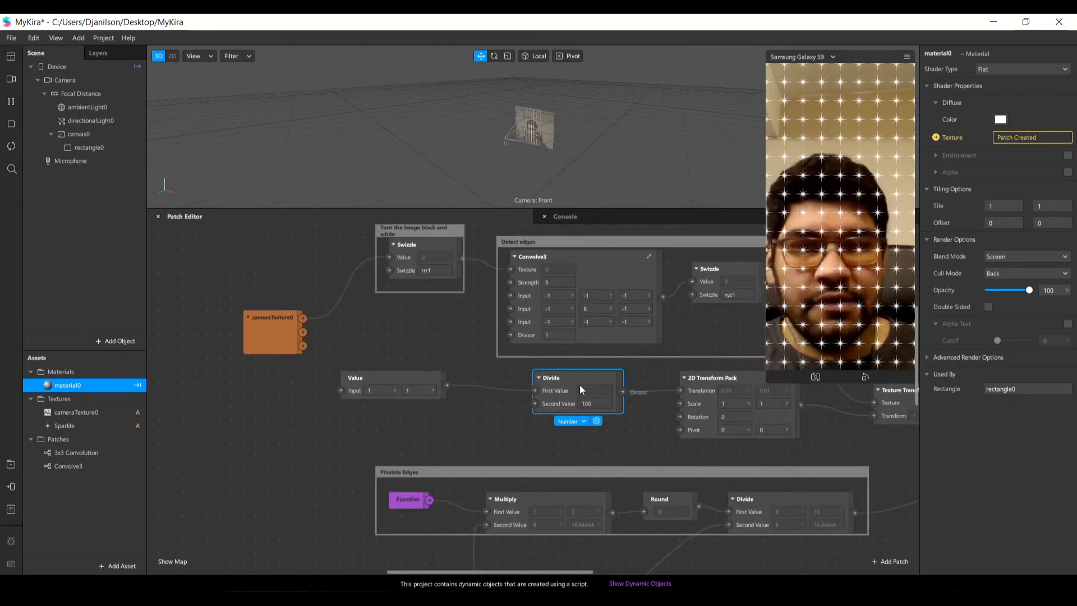
left_click_drag(539, 571, 590, 571)
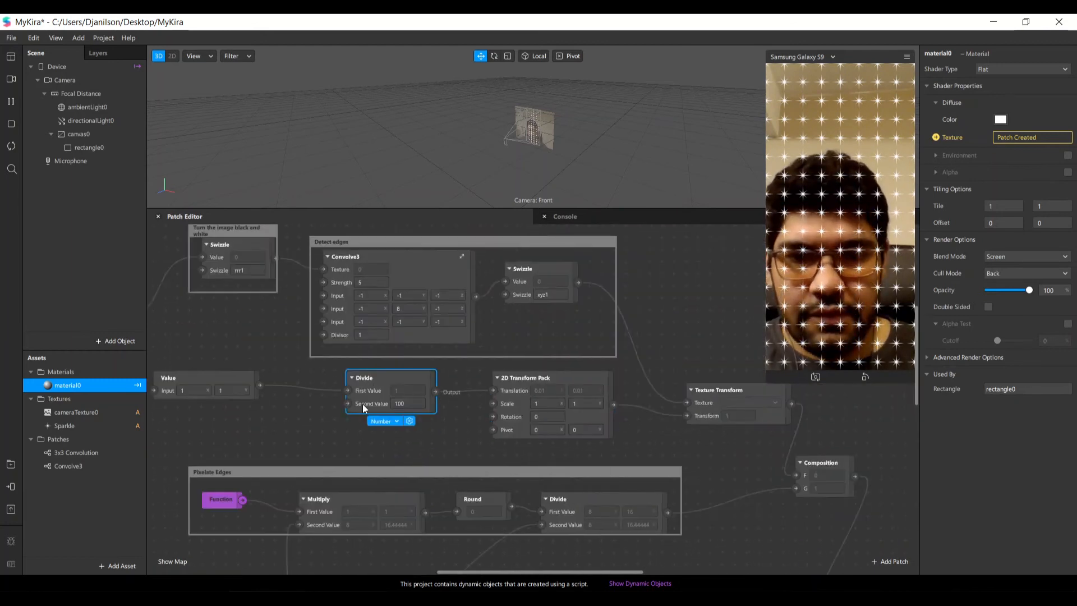
left_click(372, 421)
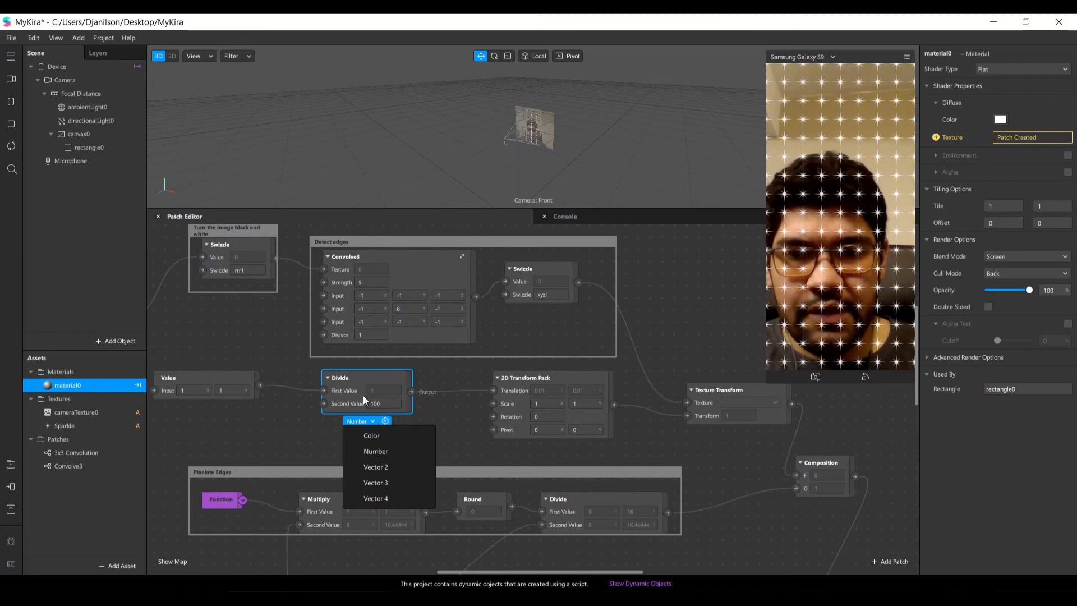
left_click(385, 465)
left_click_drag(393, 377, 366, 382)
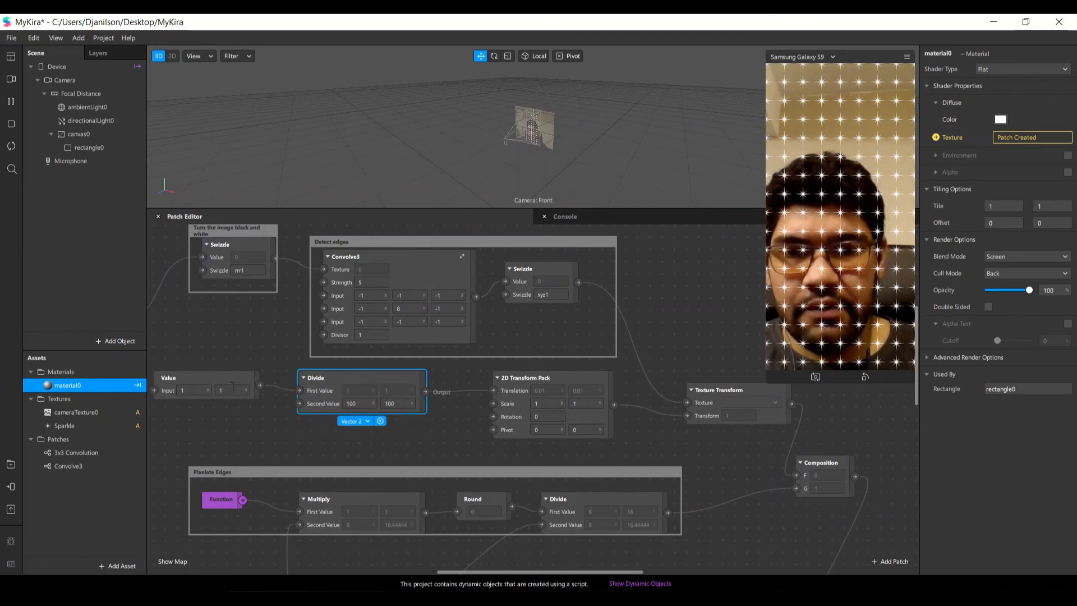
left_click_drag(214, 380, 203, 386)
Connect the output of the divide-by-100 patch to the First Value of the new Add patch in the "shifts the sparkles" group
scroll(398, 376, "down", 2)
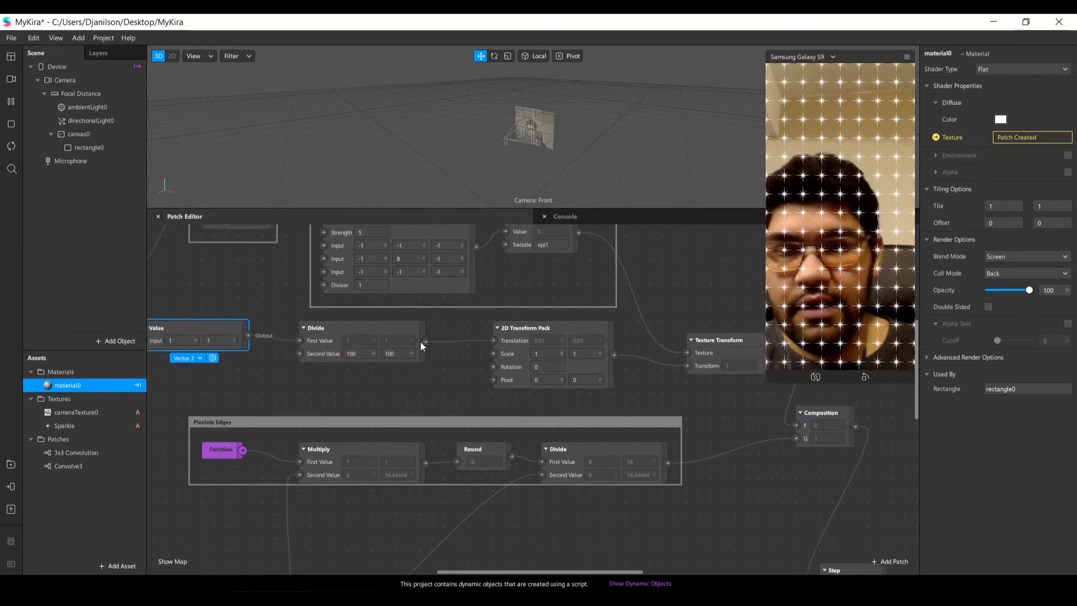
scroll(421, 365, "down", 1)
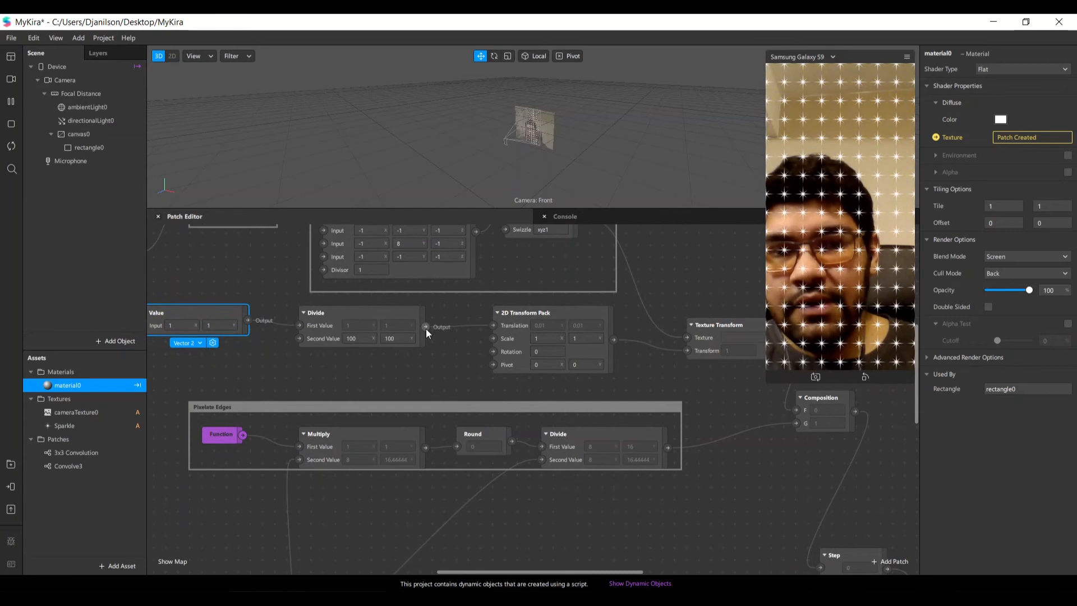
left_click_drag(426, 327, 417, 361)
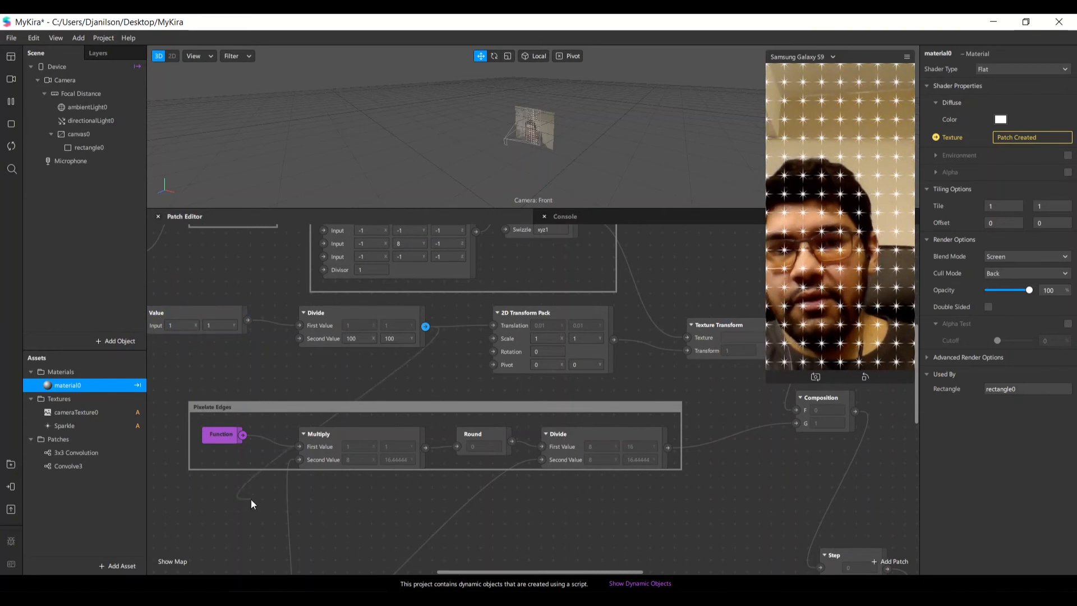
scroll(250, 499, "down", 6)
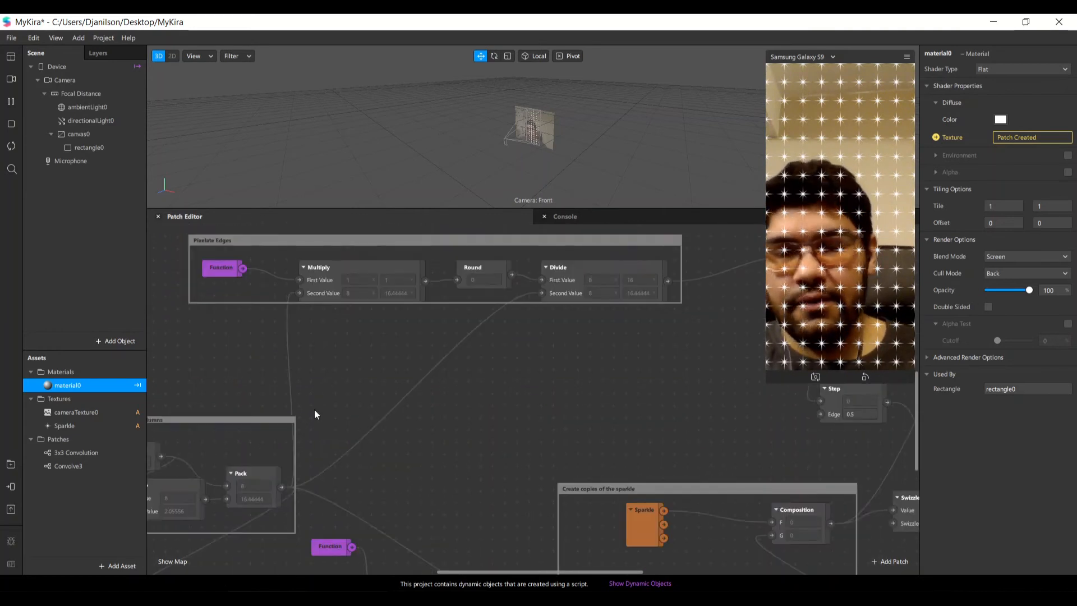
scroll(315, 406, "down", 4, "ctrl")
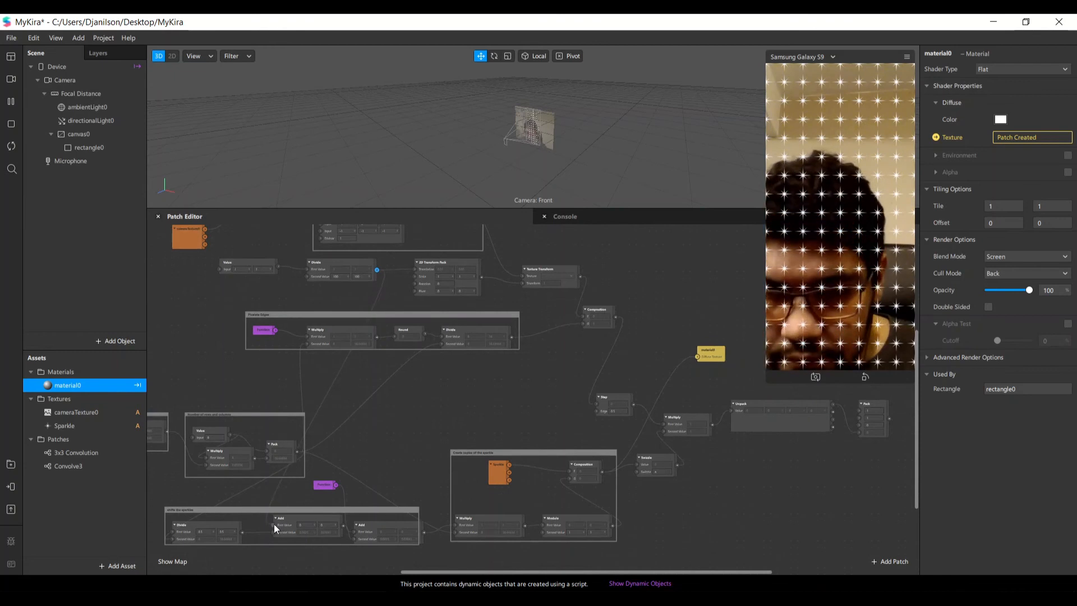
left_click_drag(274, 528, 273, 526)
scroll(308, 491, "down", 2)
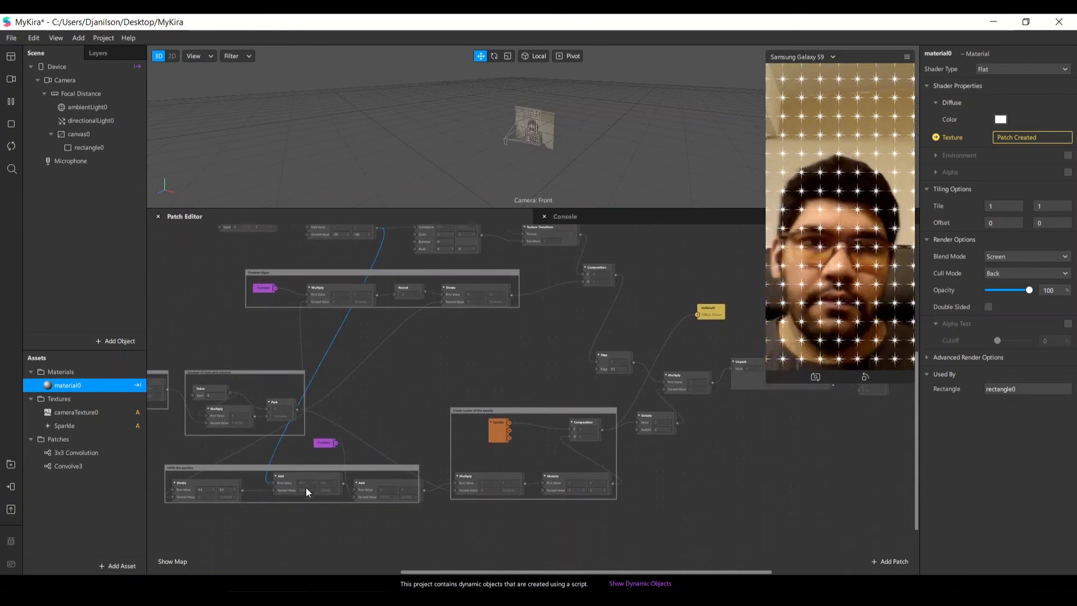
Set both the X and Y inputs of the Vector 2 Value patch feeding the divide-by-100 patch to 5
scroll(305, 486, "up", 5)
scroll(278, 436, "up", 6, "ctrl")
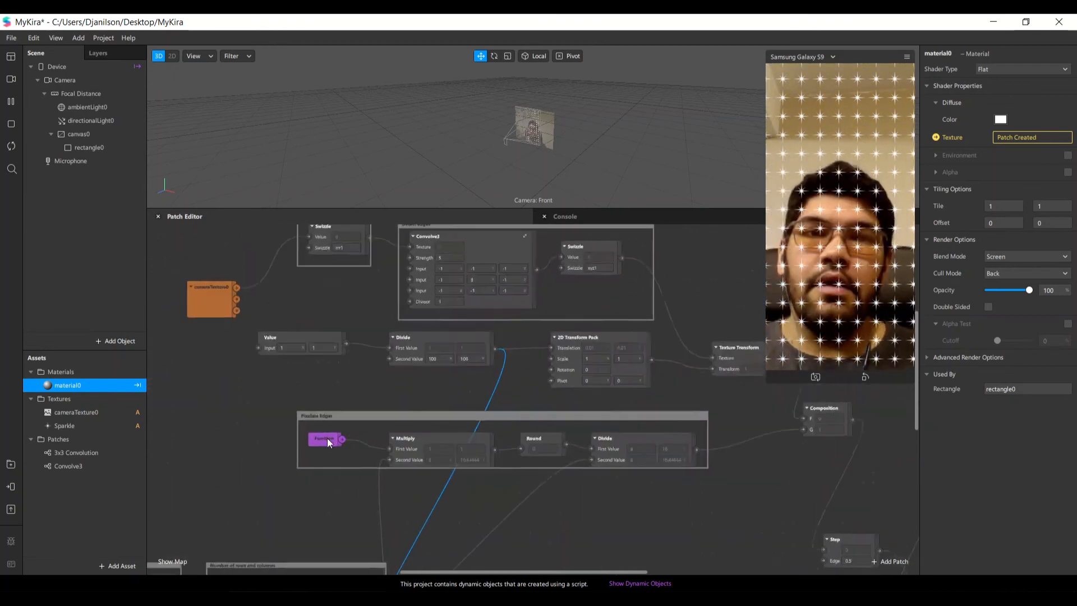
left_click(275, 265)
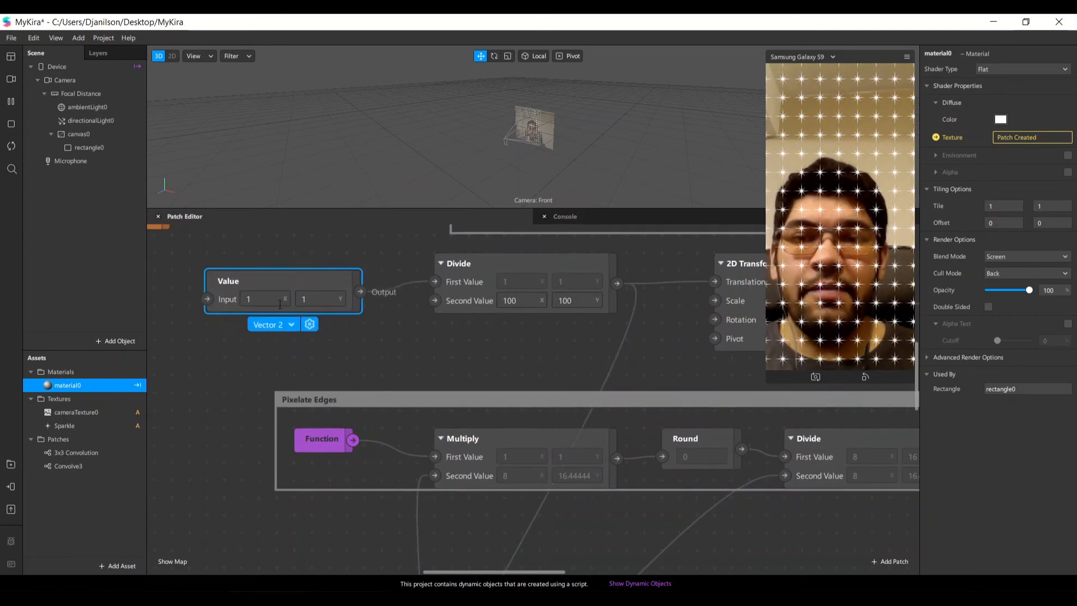
scroll(212, 298, "right", 3)
left_click_drag(227, 284, 261, 284)
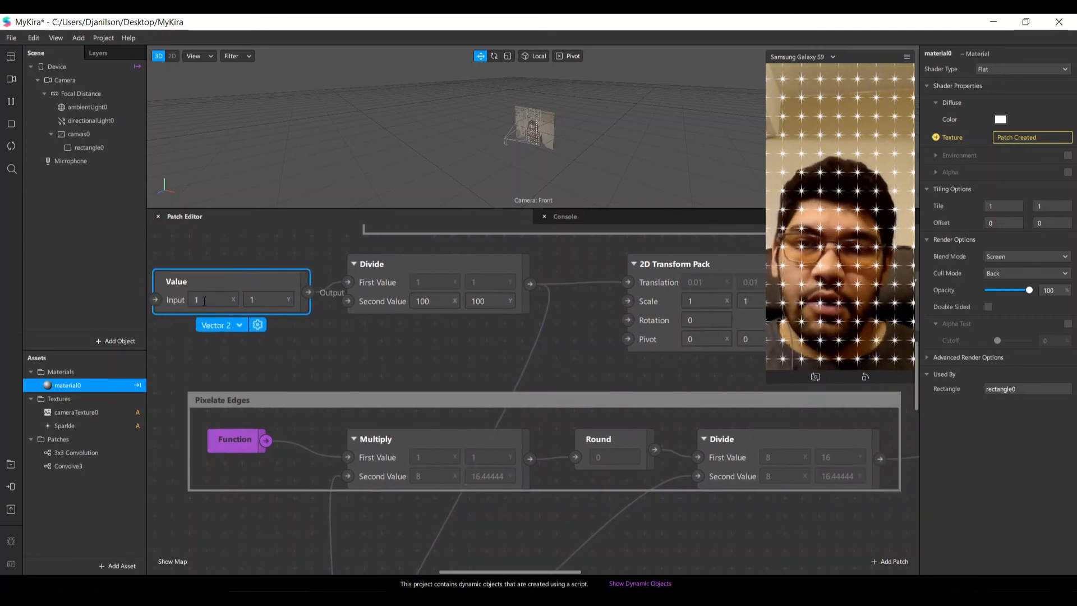
scroll(202, 298, "right", 1)
scroll(179, 299, "right", 1)
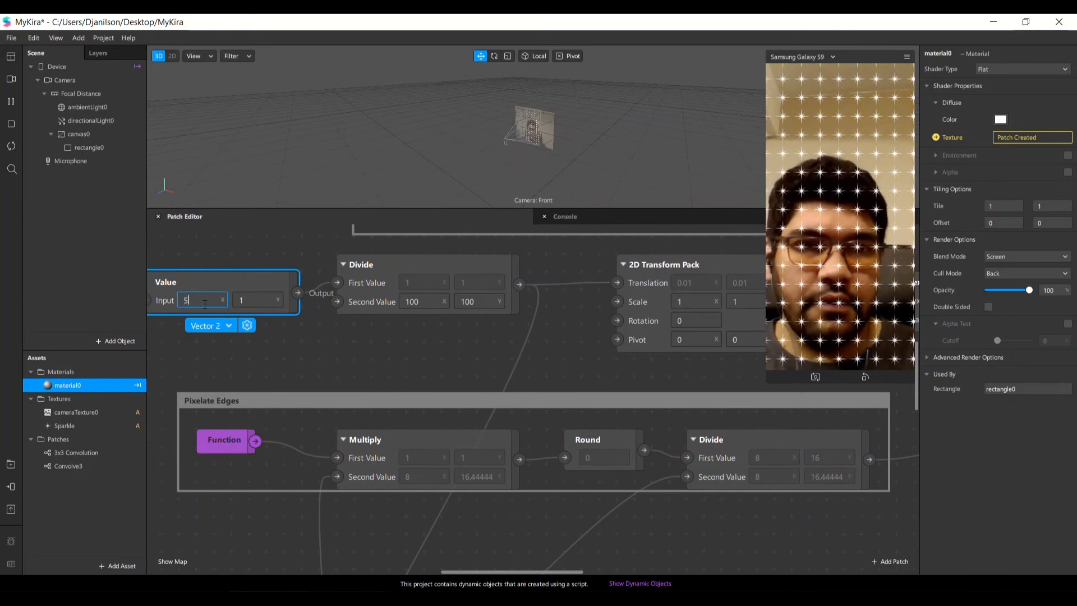
key("Return")
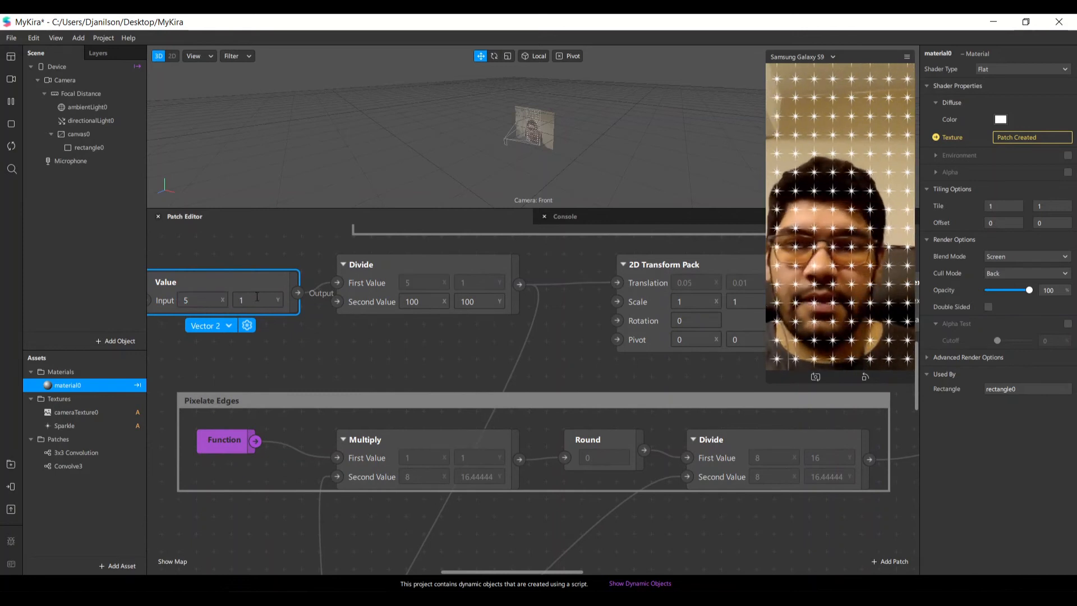
left_click(257, 297)
type("5")
key("Return")
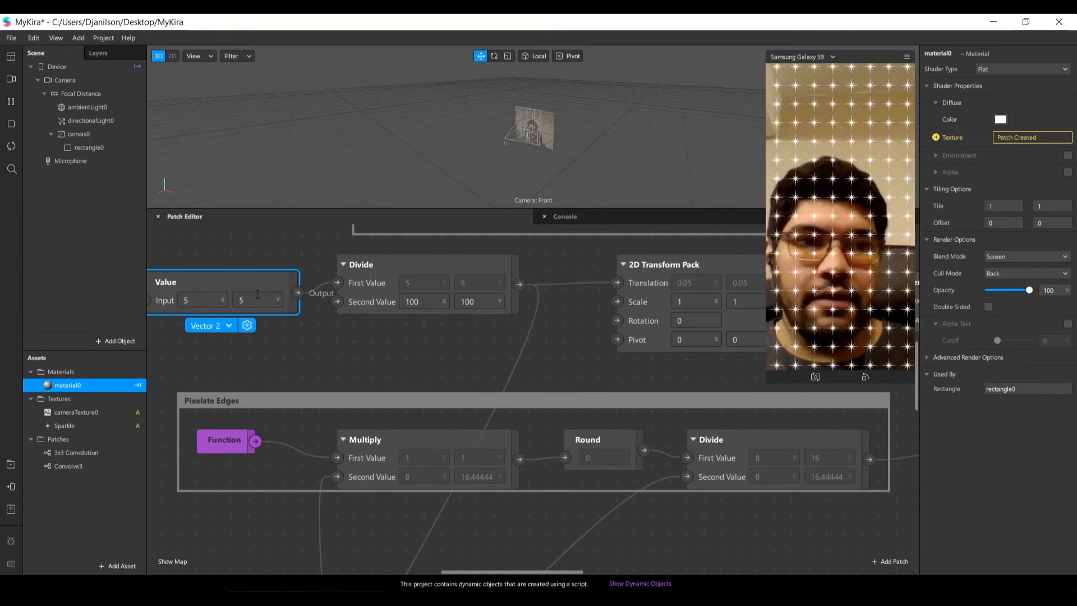
Move material0 nearer the Composition patch and feed its Diffuse Texture first from Texture Transform, finally from the Composition output
scroll(485, 421, "down", 5)
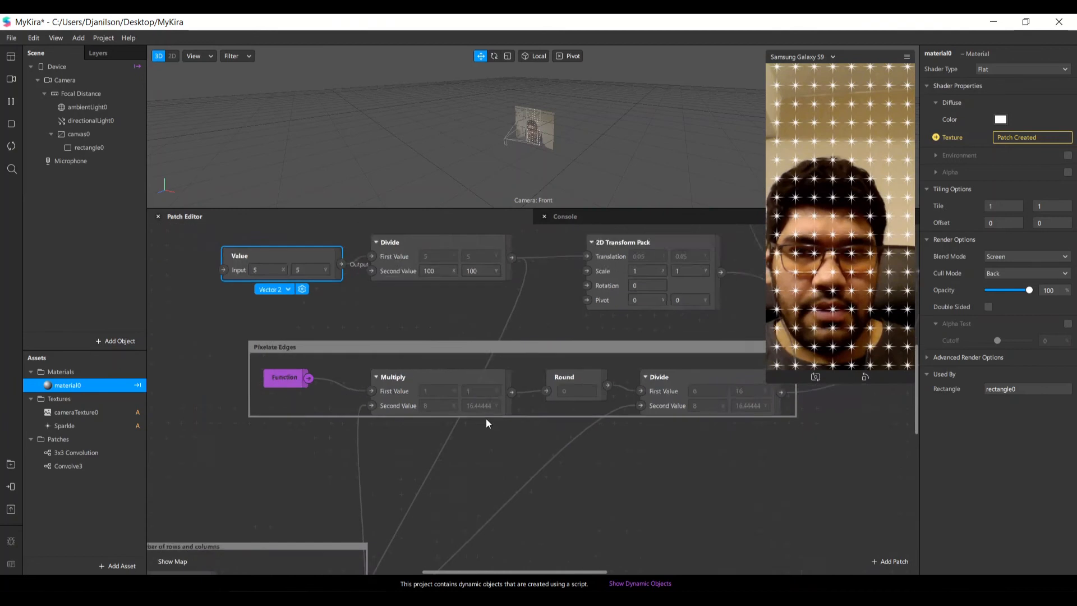
left_click_drag(362, 312, 254, 312)
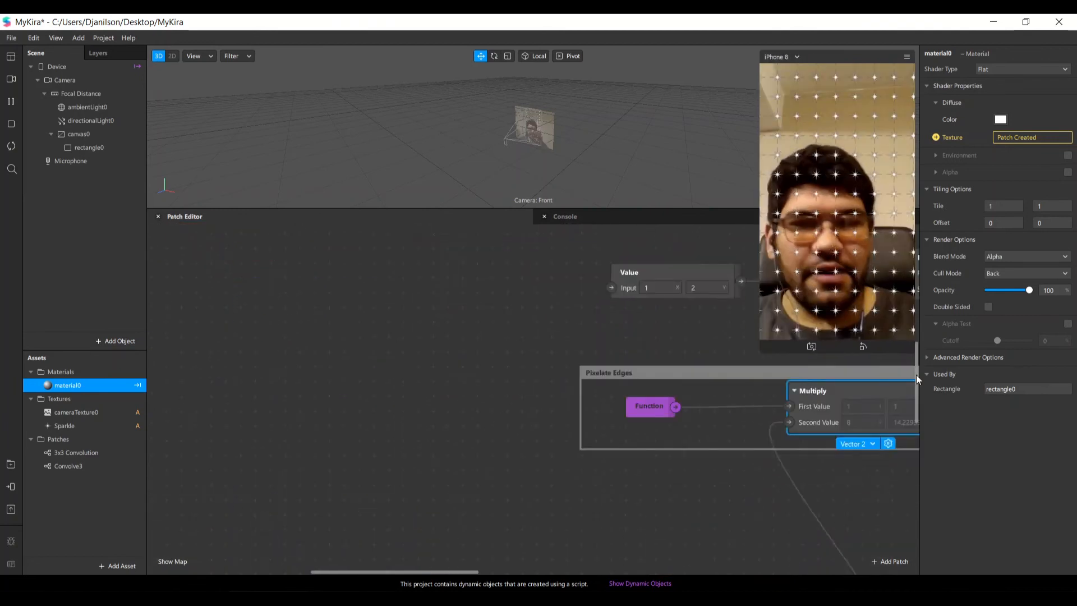
left_click_drag(916, 375, 915, 488)
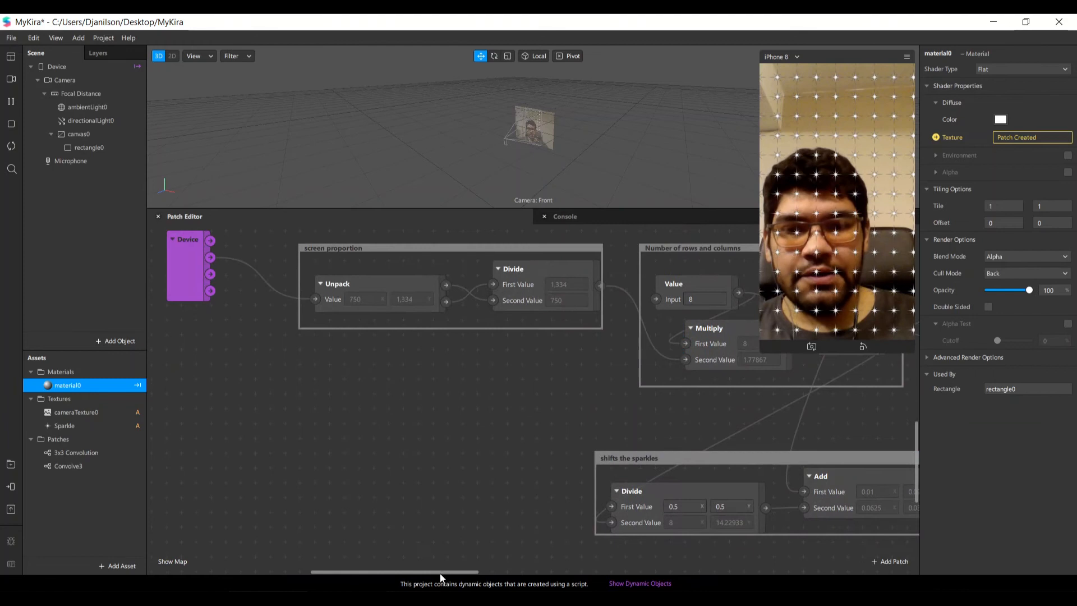
left_click_drag(439, 572, 613, 557)
scroll(699, 360, "up", 4)
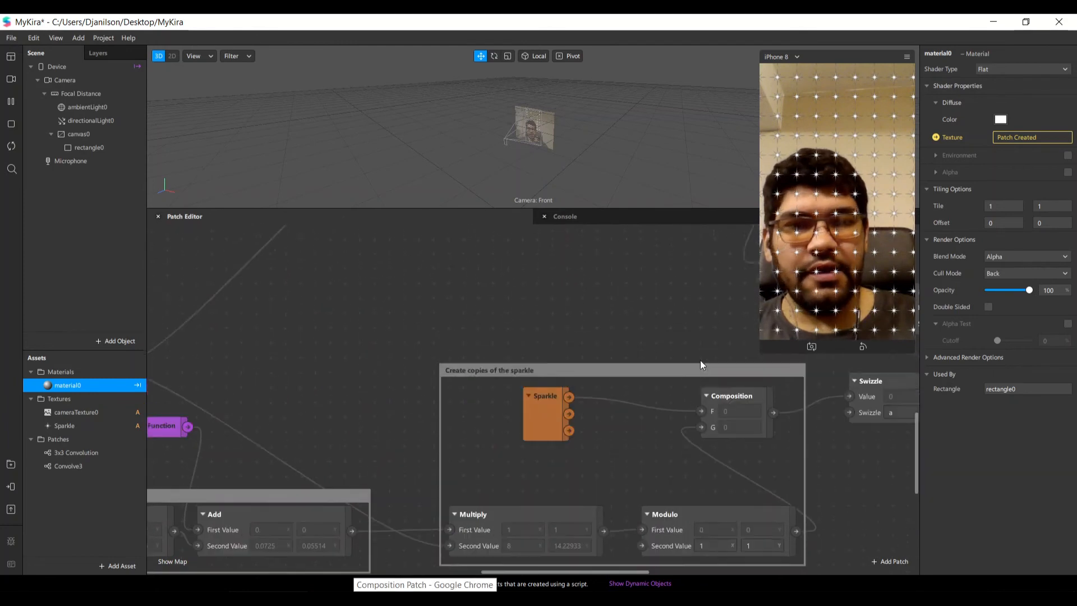
scroll(664, 358, "up", 4)
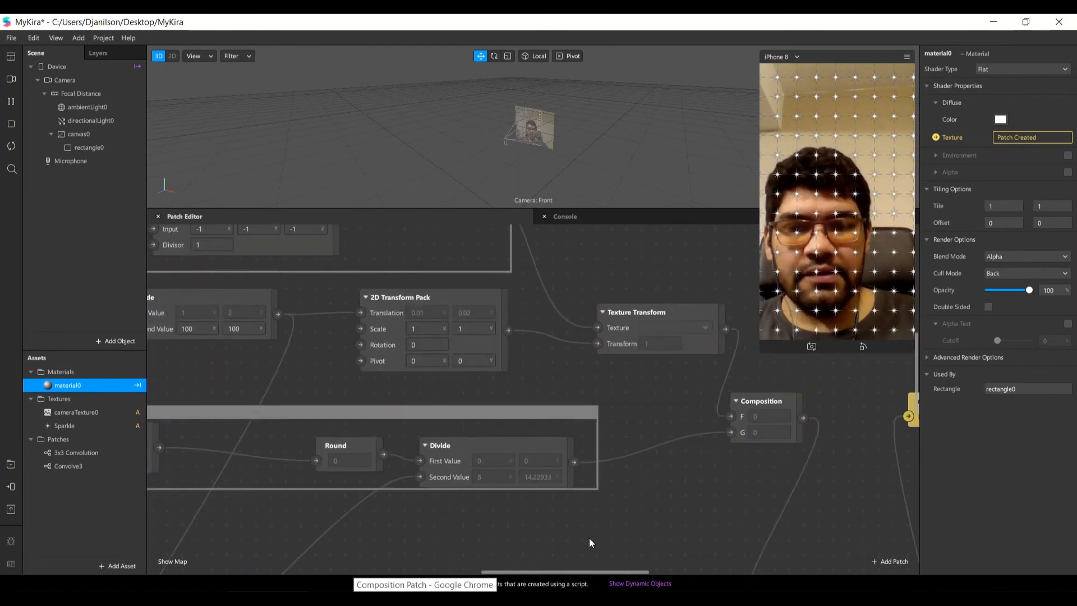
left_click_drag(510, 570, 624, 504)
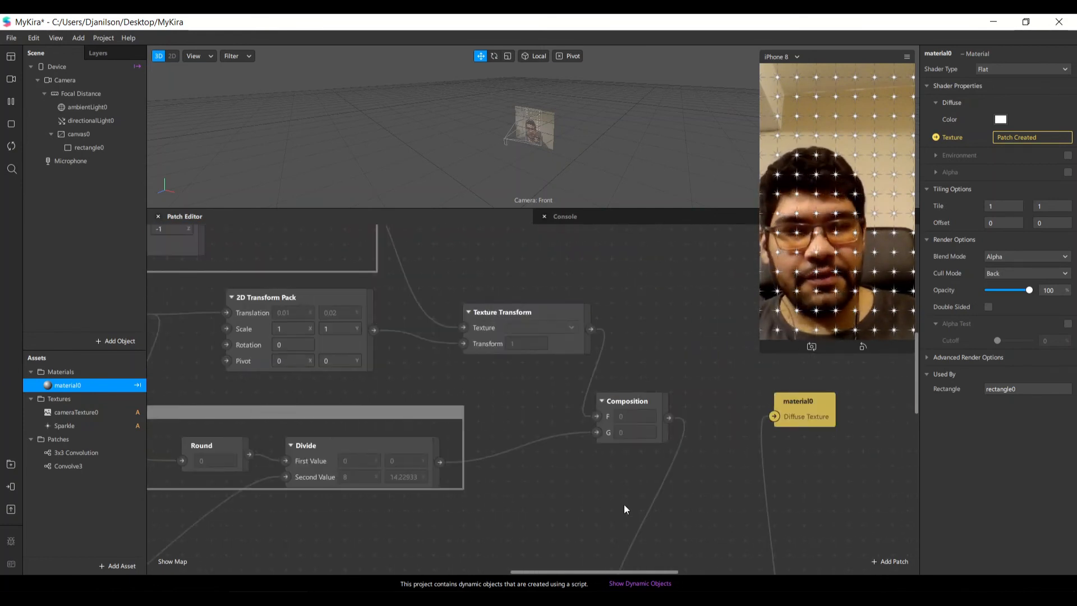
left_click_drag(808, 402, 757, 352)
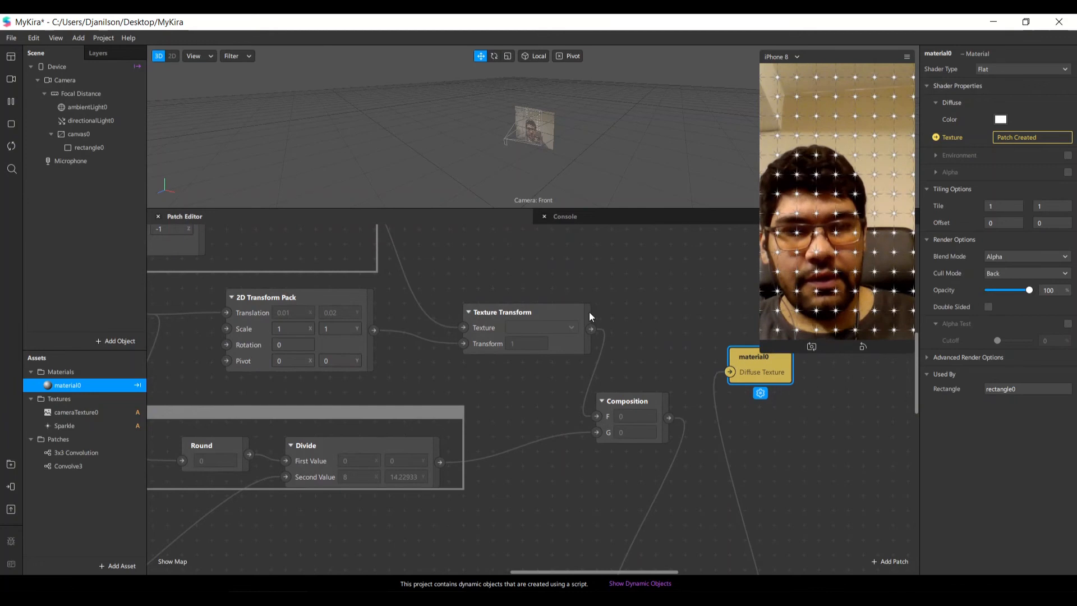
left_click_drag(591, 329, 728, 372)
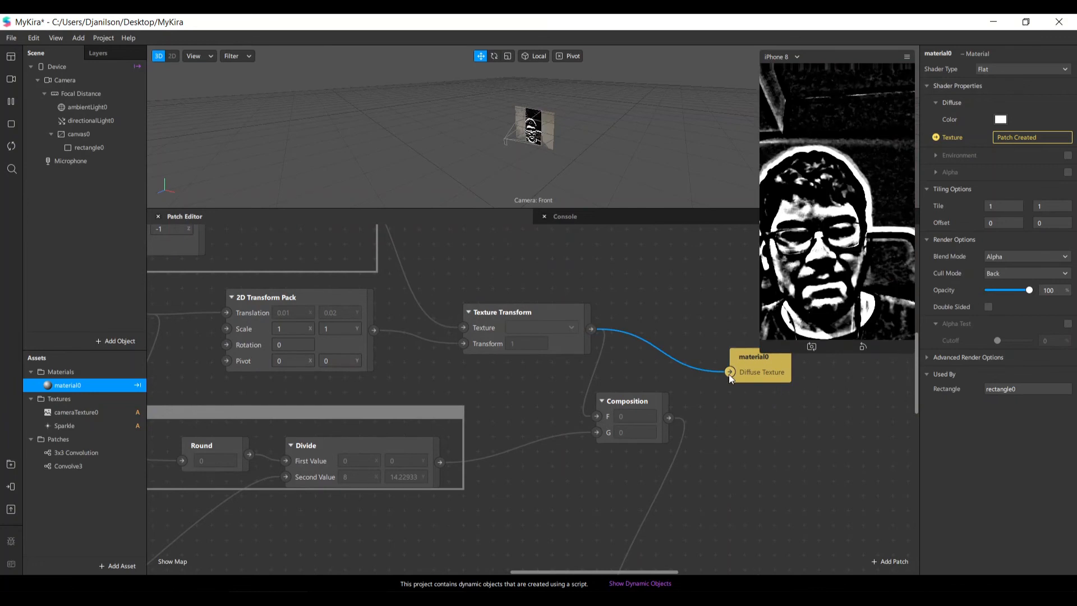
left_click_drag(668, 418, 731, 375)
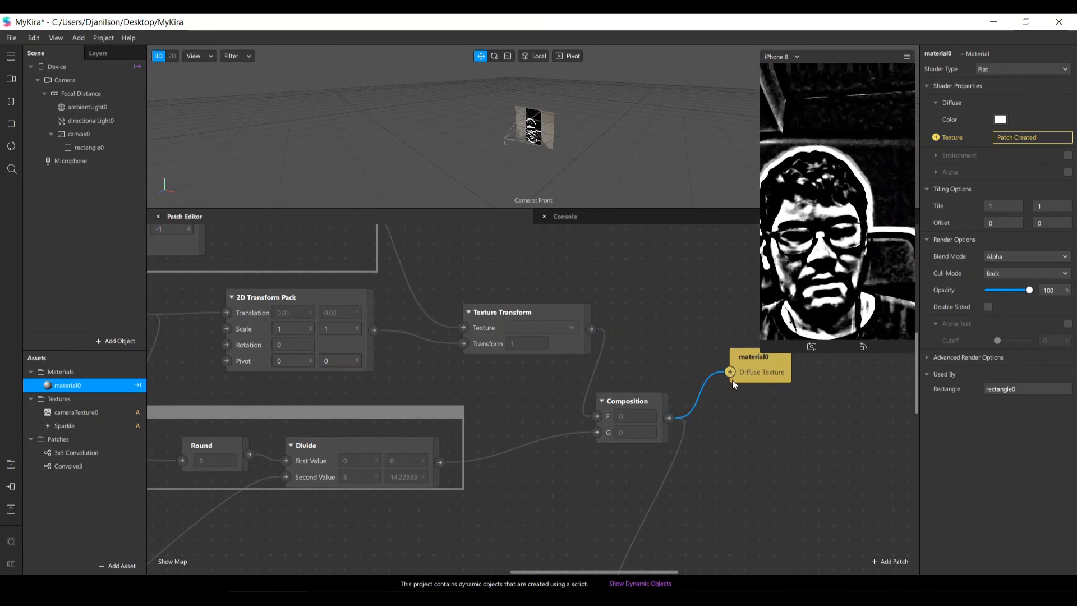
Set the X input of the Vector 2 Value patch to 100 to test a large shift of the pixelated edges
left_click_drag(637, 571, 514, 571)
scroll(576, 397, "down", 1)
scroll(339, 364, "up", 2)
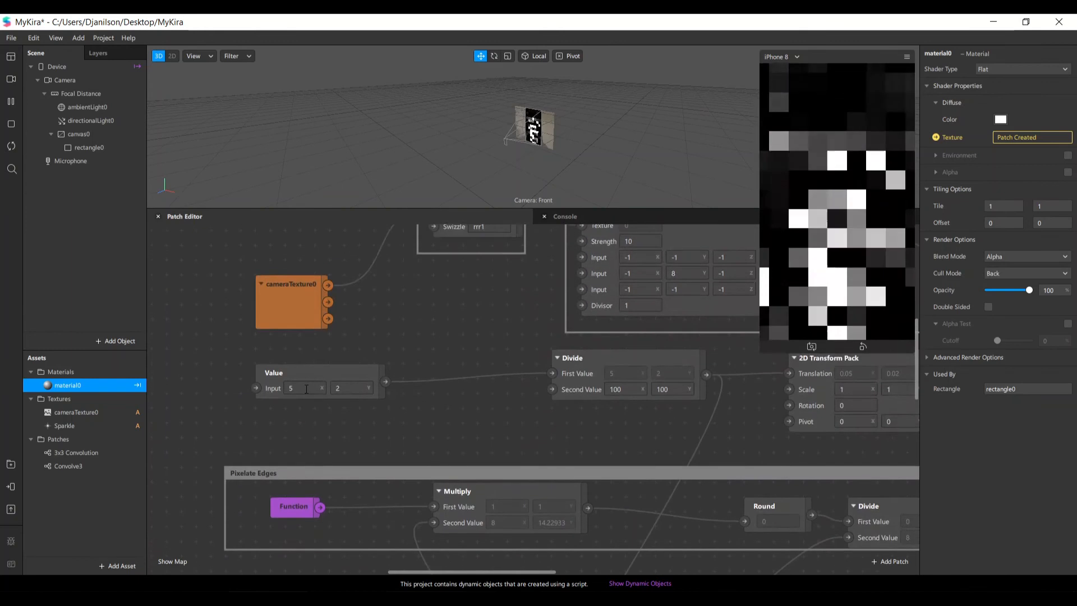
left_click_drag(299, 388, 247, 378)
type("100")
key("Return")
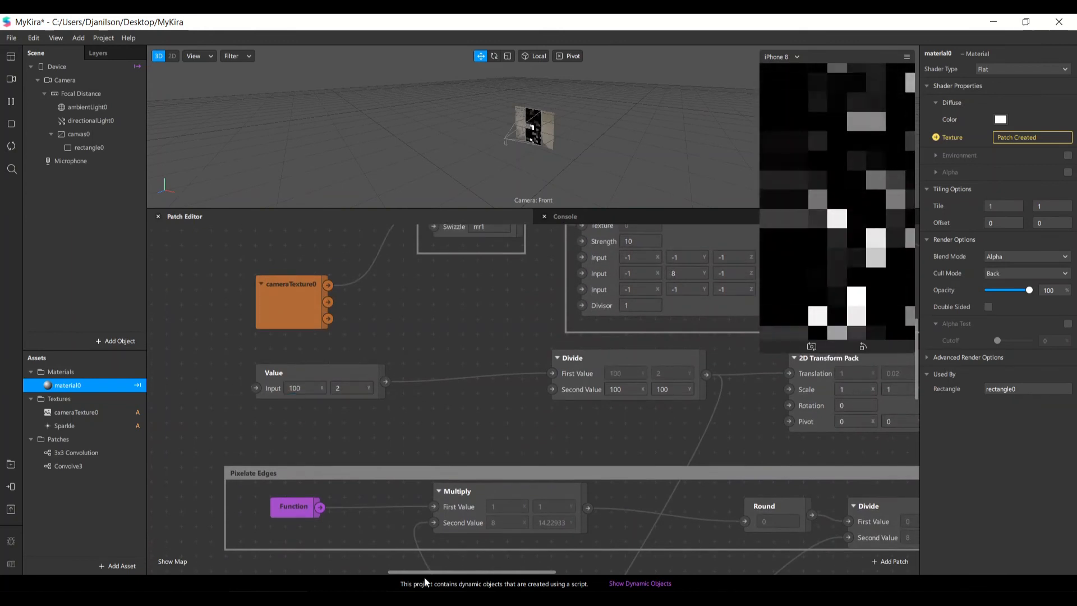
Connect the Texture Transform output to material0's Diffuse Texture to preview the shifted edges without pixelation
left_click_drag(416, 572, 437, 573)
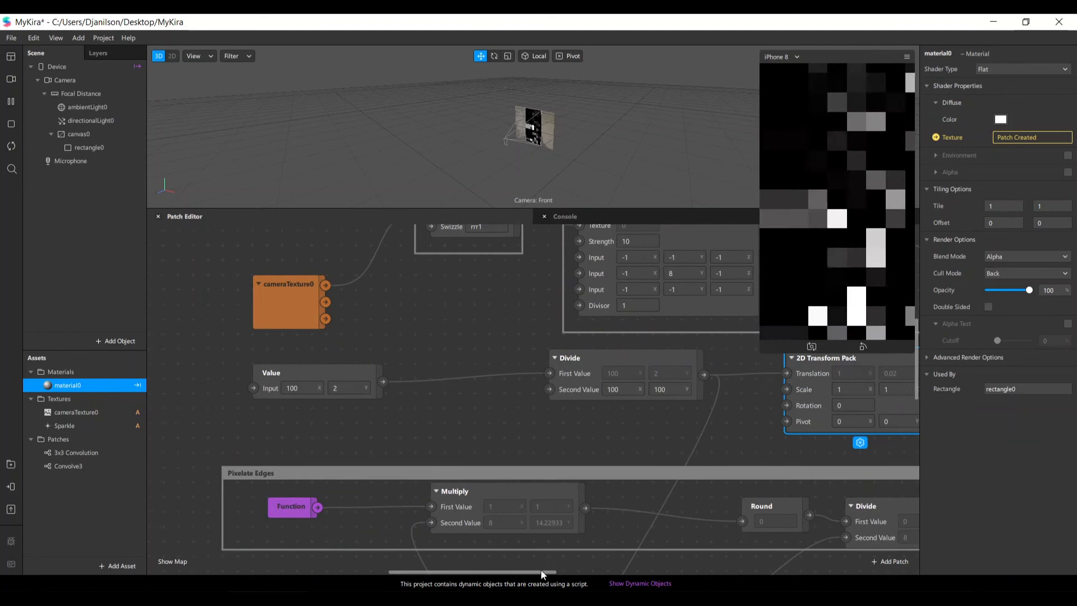
left_click_drag(540, 572, 593, 572)
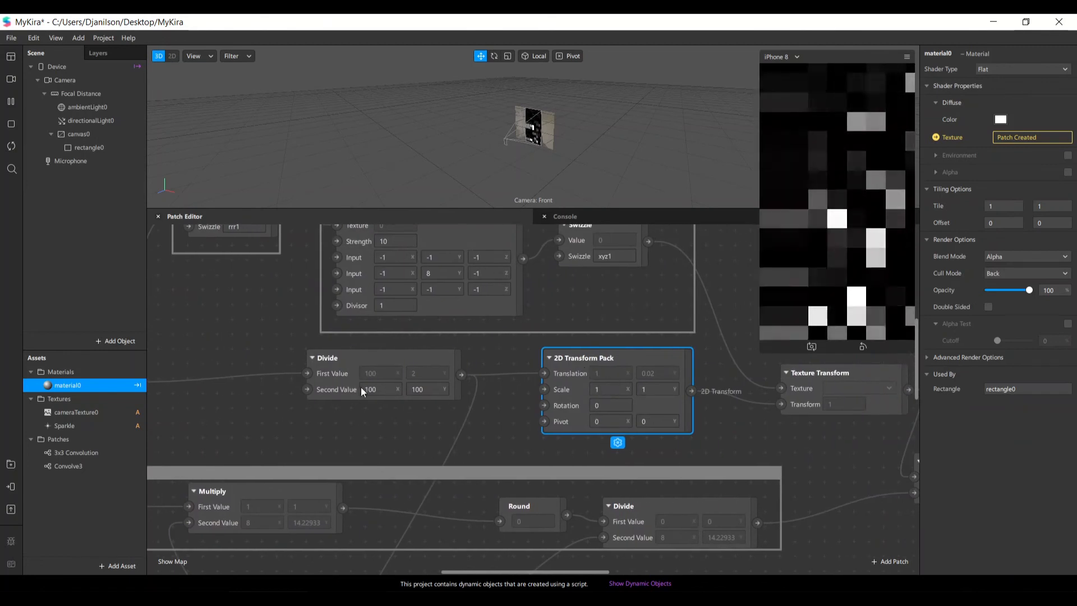
left_click_drag(546, 572, 643, 581)
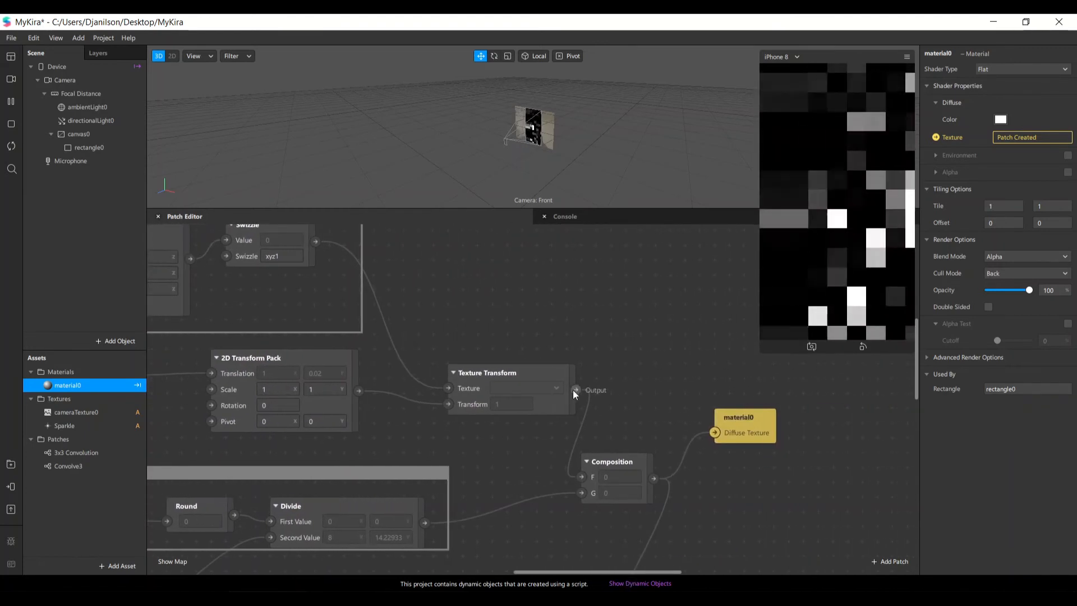
left_click_drag(716, 435, 741, 417)
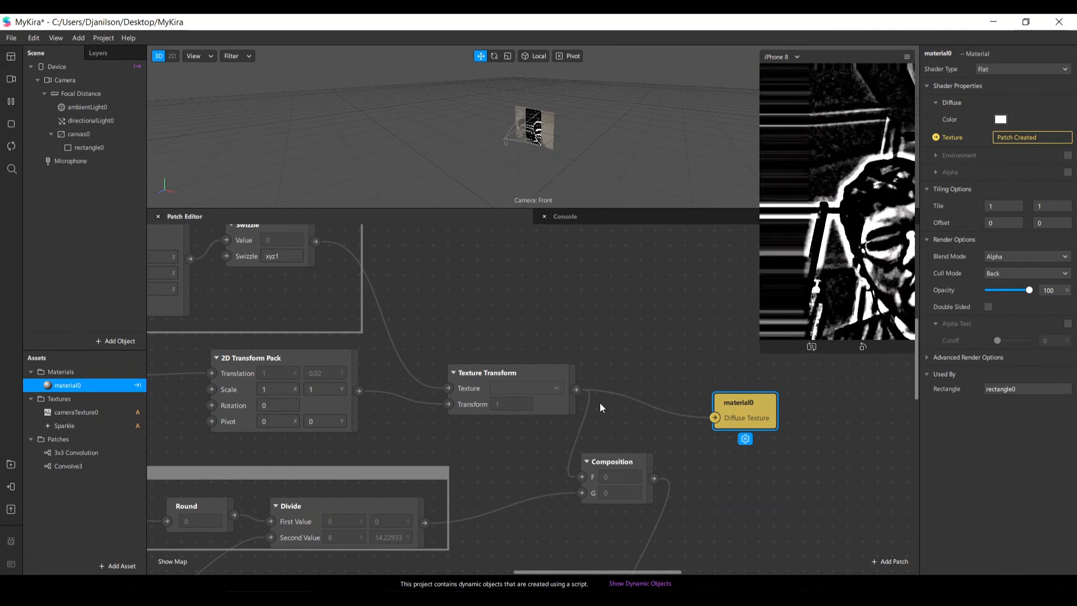
Set the X input of the Vector 2 Value patch to 50
left_click_drag(564, 571, 425, 533)
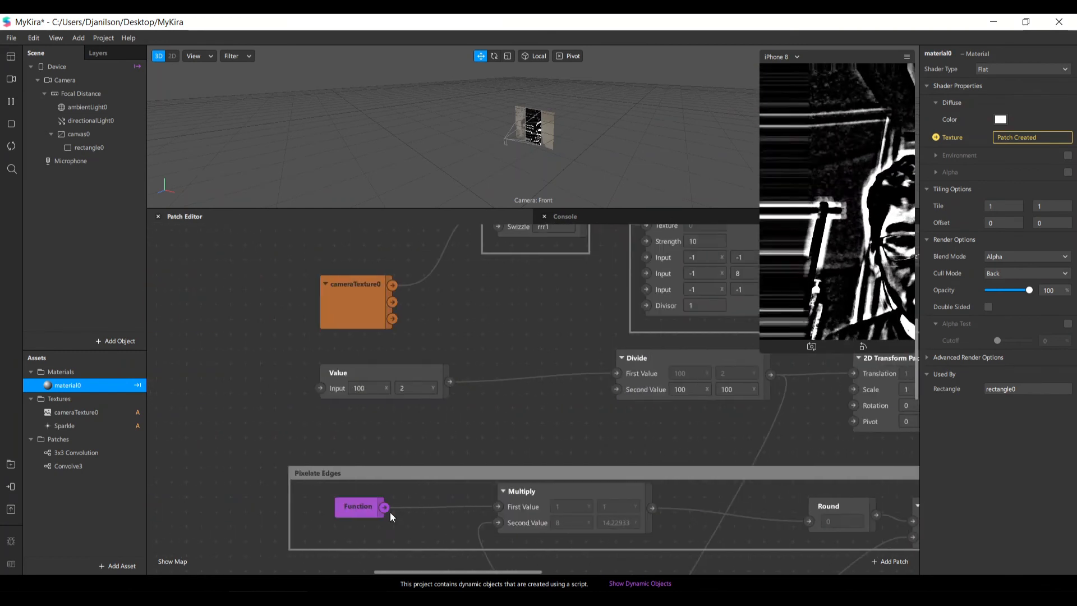
left_click(368, 385)
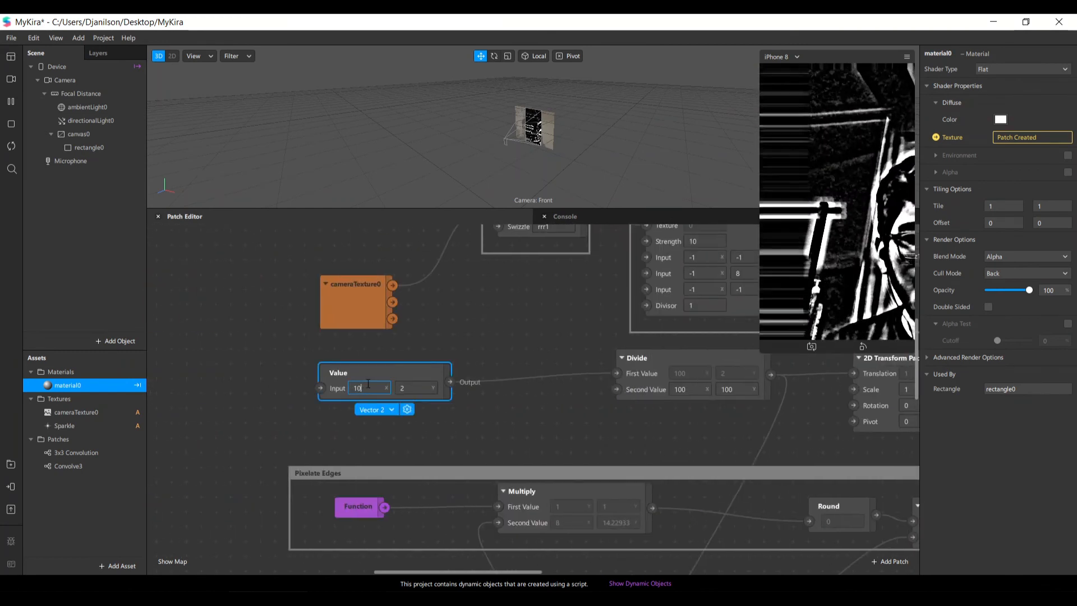
type("50")
key("Return")
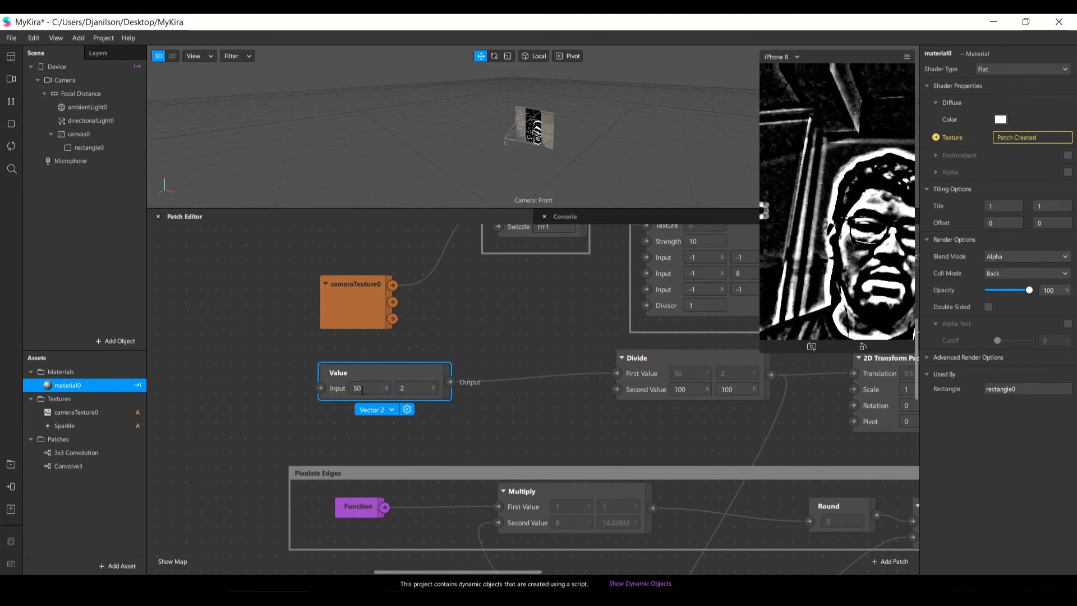
Raise the X input of the Vector 2 Value patch to 1000
left_click(361, 391)
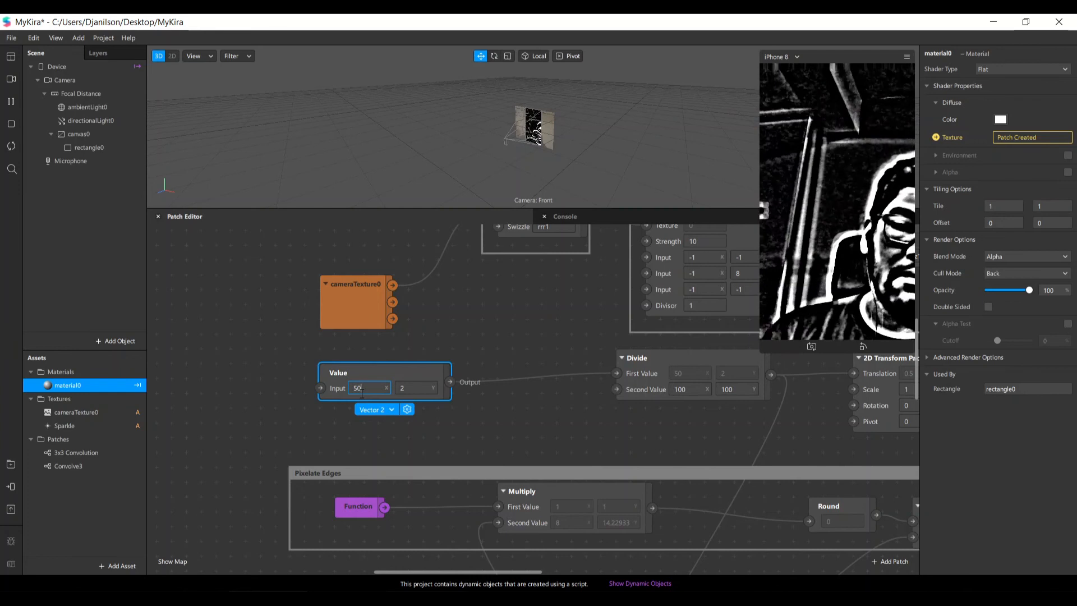
type("100")
key("Return")
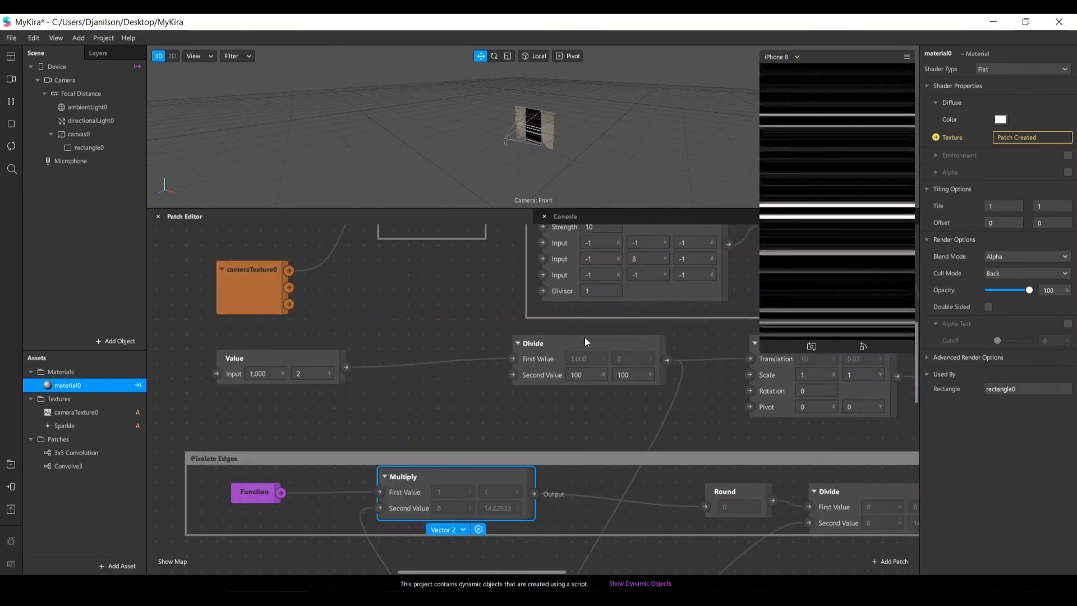
Connect the Composition output to material0's Diffuse Texture to preview the pixelated edges
left_click_drag(539, 572, 547, 572)
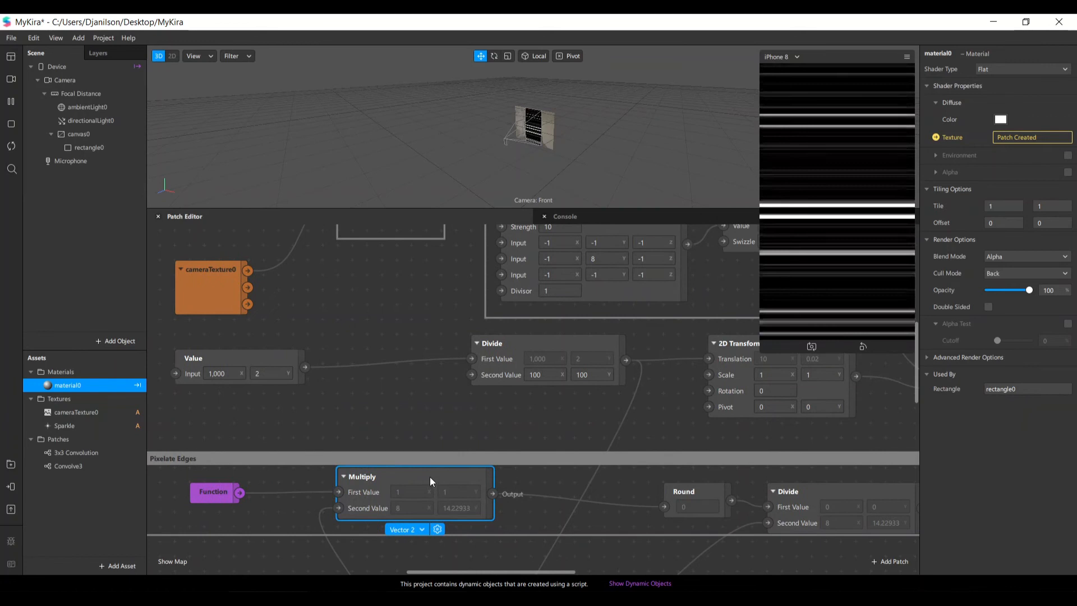
mouse_move(480, 572)
left_mouse_down()
mouse_move(505, 571)
mouse_move(467, 568)
left_mouse_up()
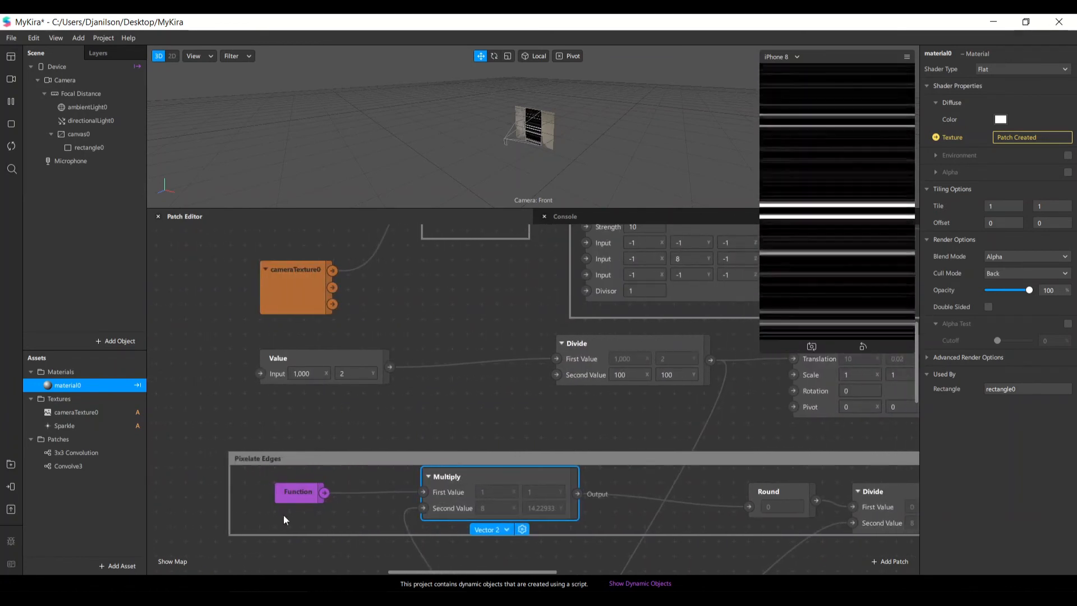
left_click_drag(424, 569, 544, 569)
left_click_drag(702, 463, 763, 403)
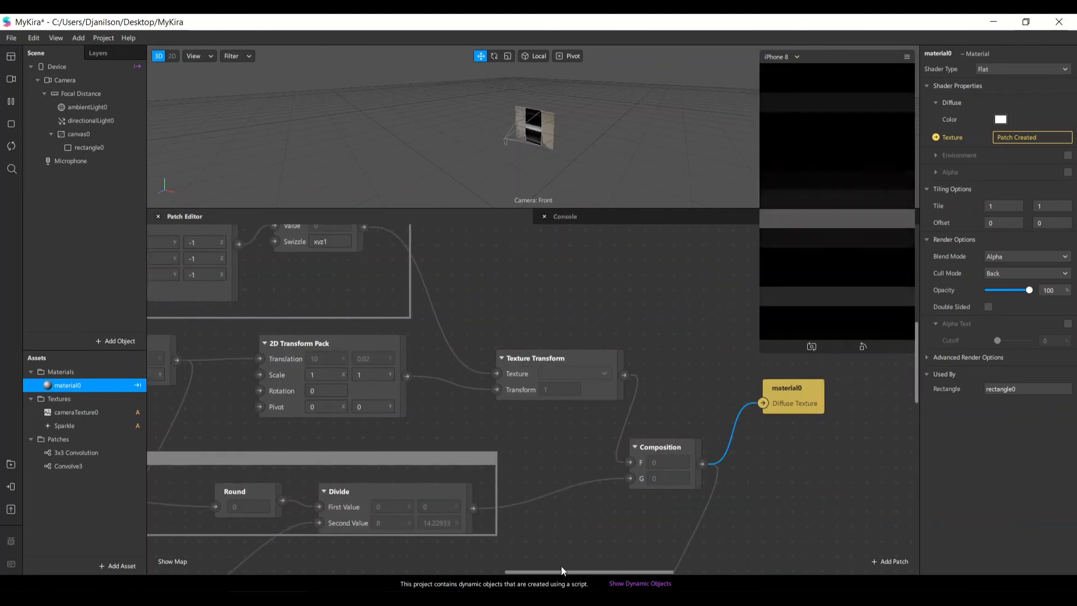
Reposition the Multiply patch in the Pixelate Edges group and insert an Add patch fed by its output
left_click_drag(562, 571, 433, 566)
scroll(448, 519, "down", 1)
scroll(457, 451, "down", 3)
left_click_drag(431, 418, 400, 432)
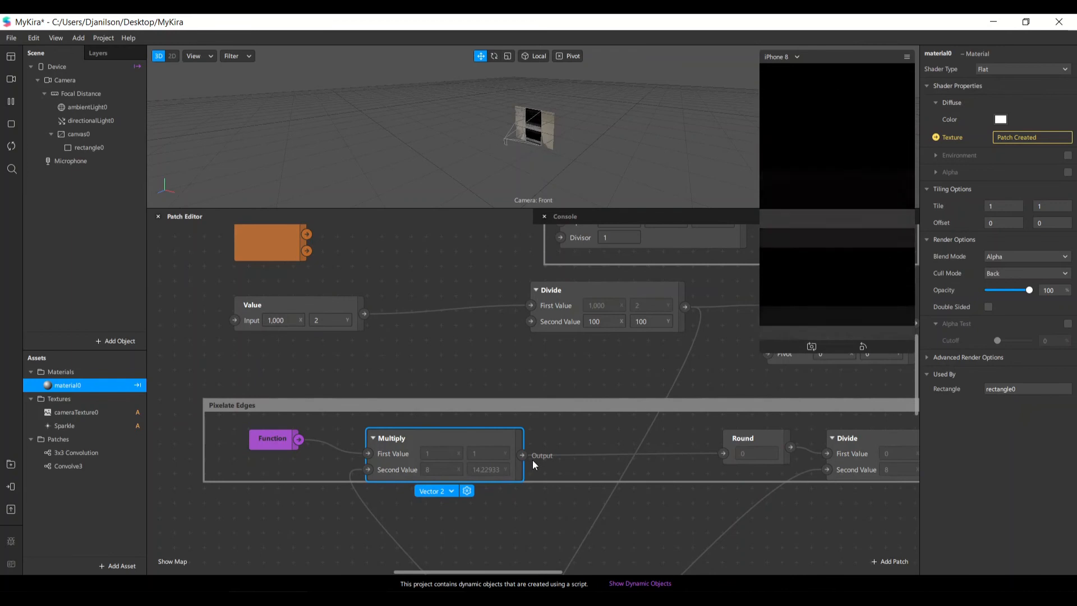
left_click_drag(521, 456, 614, 440)
type("add")
key("Return")
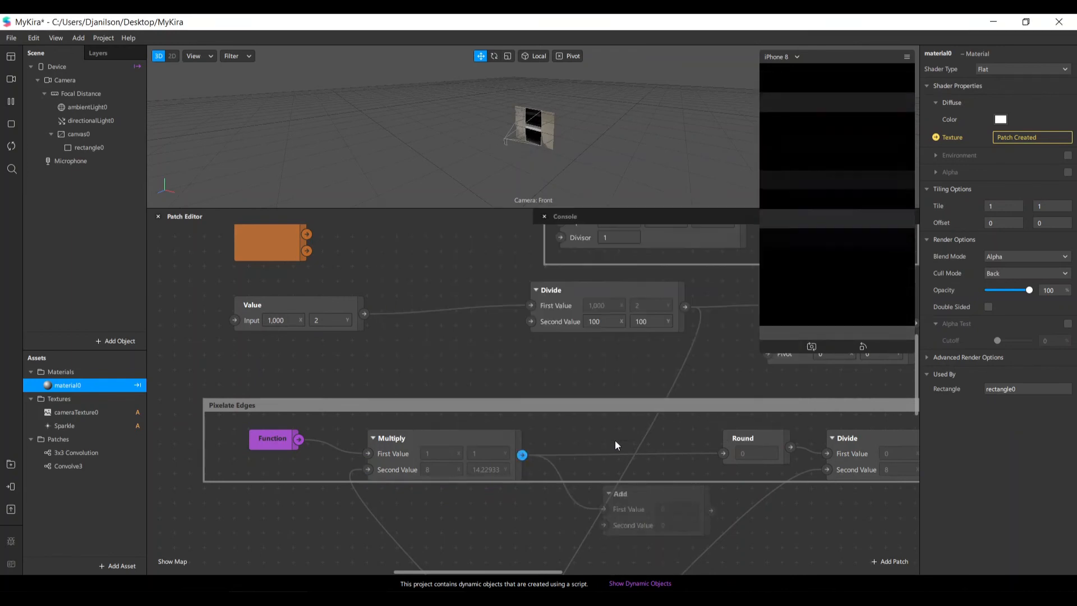
Change the new Add patch to Vector 2 and connect its output to the Round patch
left_click(649, 491)
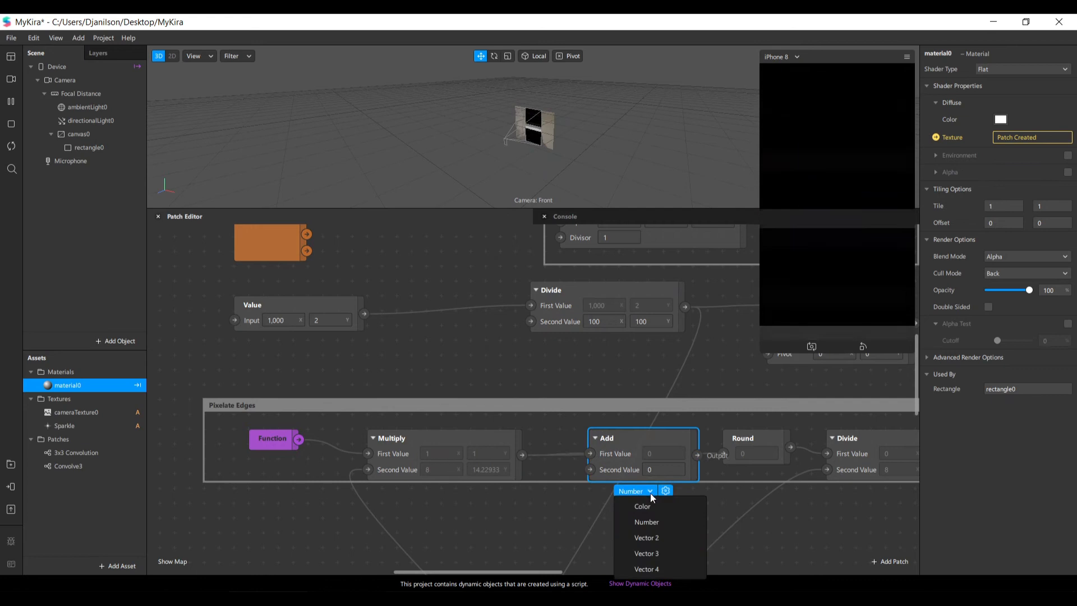
left_click(657, 533)
left_click_drag(656, 444, 594, 443)
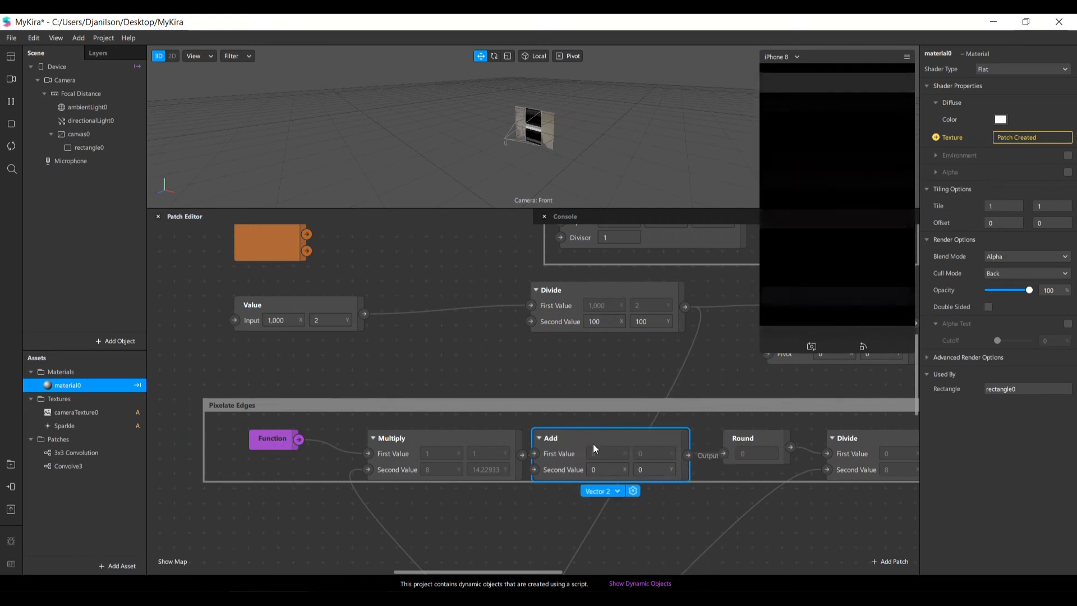
left_click_drag(685, 455, 721, 453)
Space out the Multiply and Add patches between Function and Round in the Pixelate Edges group
left_click_drag(462, 439, 411, 430)
left_click(556, 435)
left_click_drag(557, 430, 526, 388)
scroll(446, 456, "down", 1)
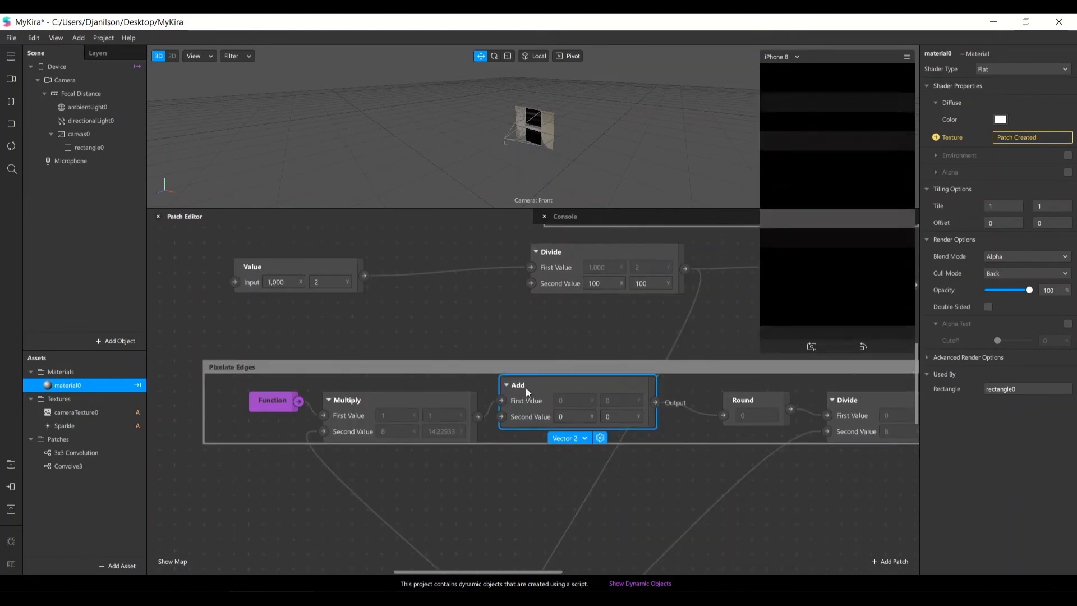
scroll(503, 403, "down", 1)
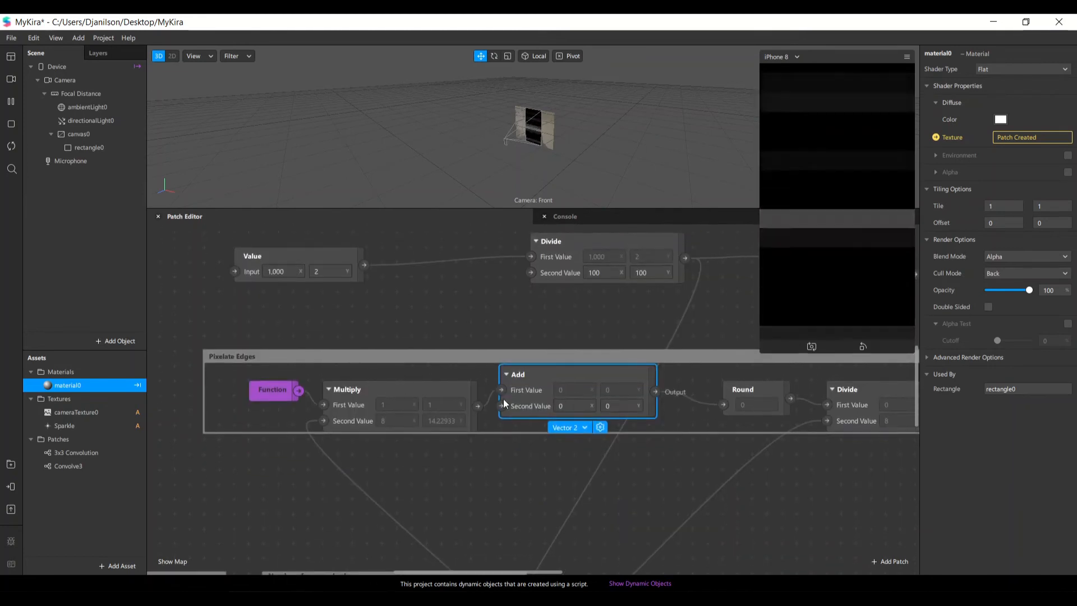
Add a Multiply patch beneath the Pixelate Edges group and set its type to Vector 2
scroll(397, 460, "down", 2)
double_click(429, 442)
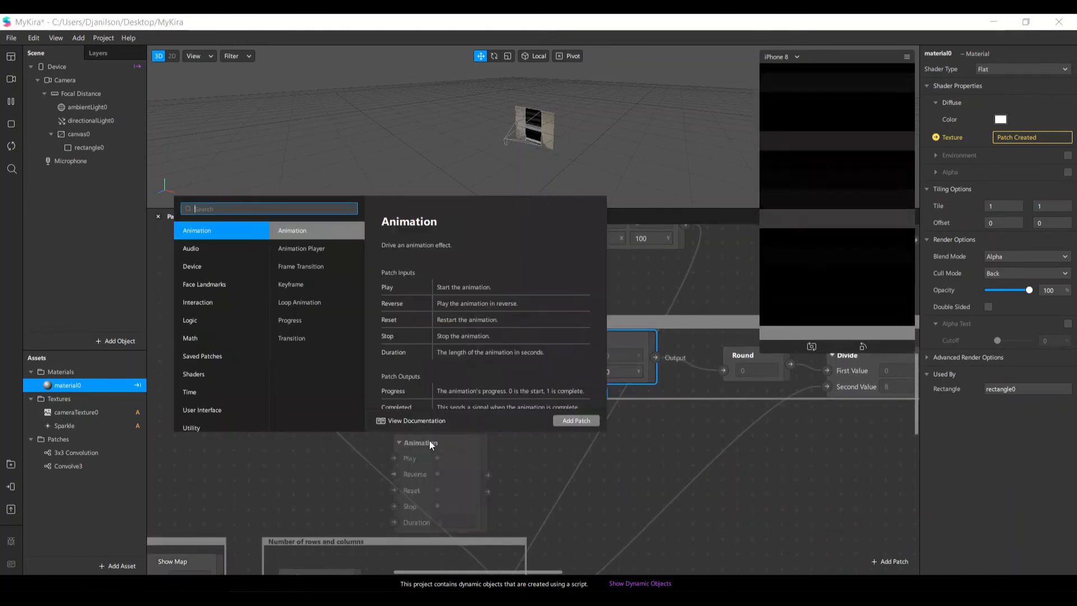
type("mult")
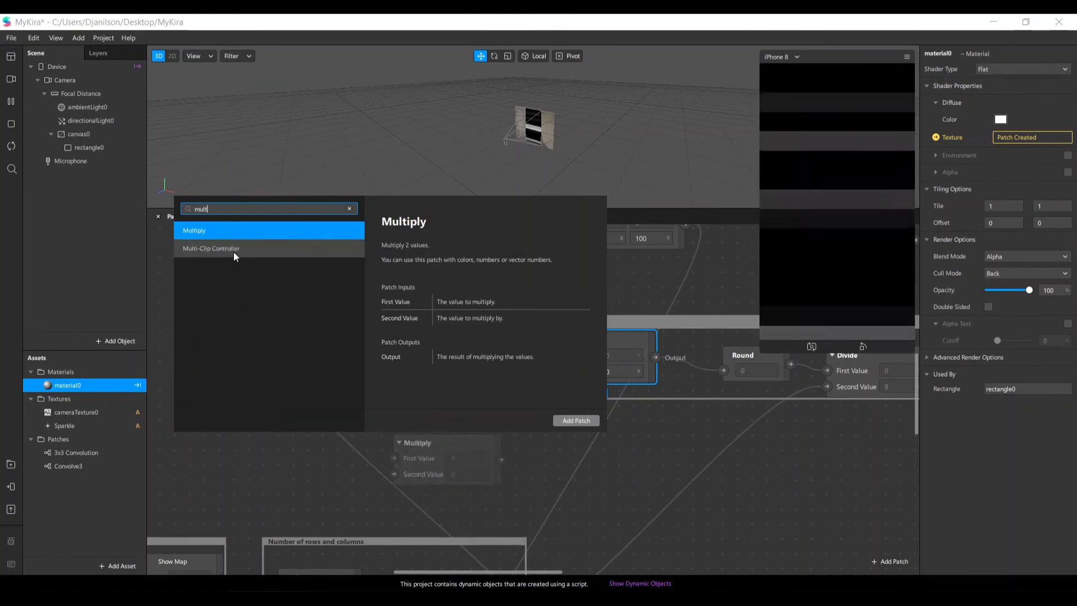
key("Return")
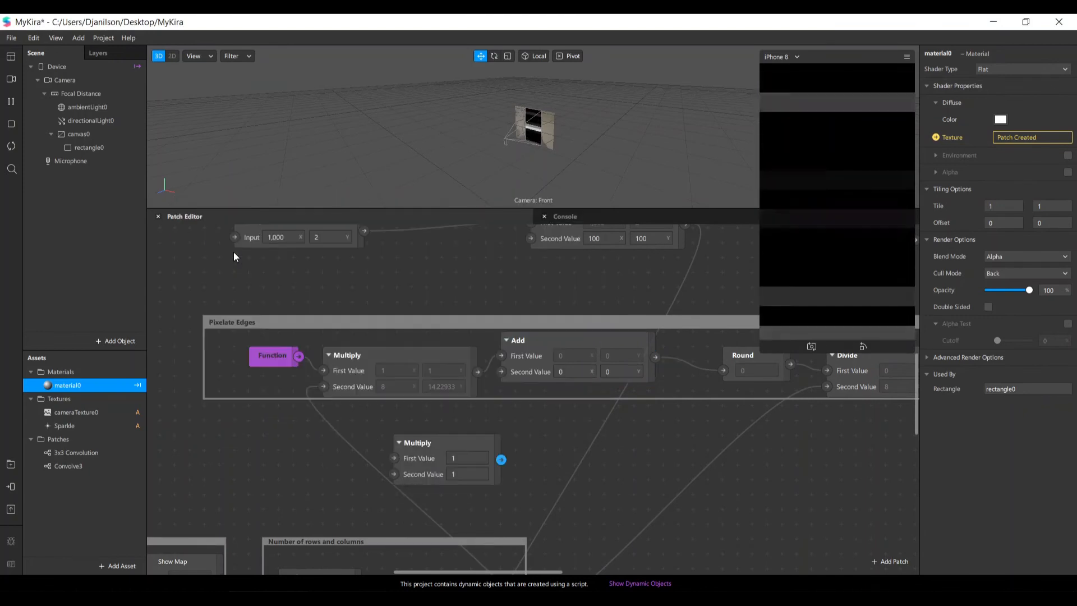
left_click(454, 440)
left_click(453, 496)
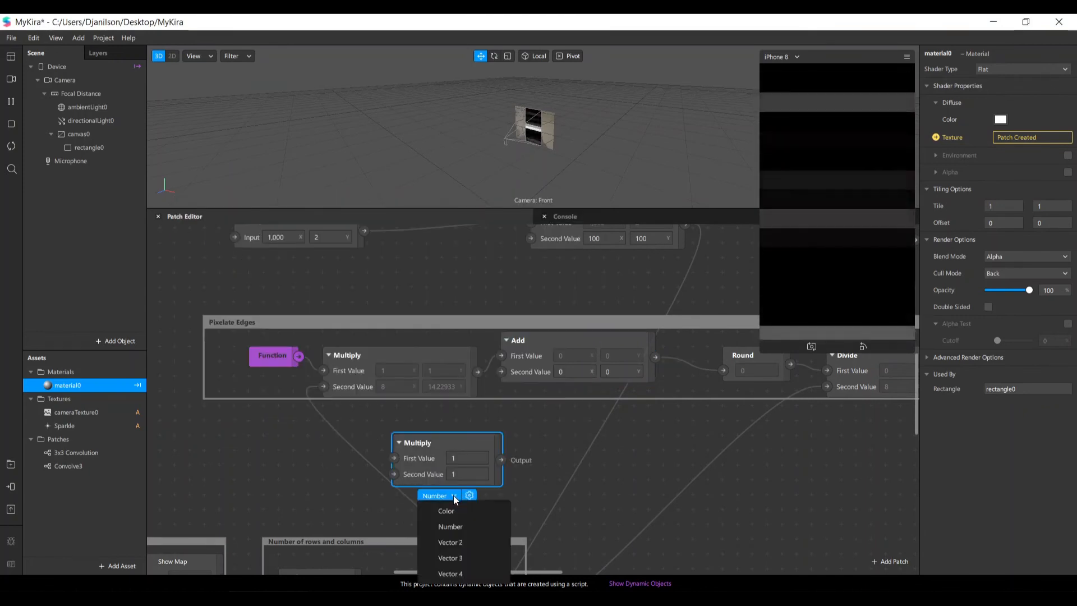
left_click(460, 542)
left_click(412, 446)
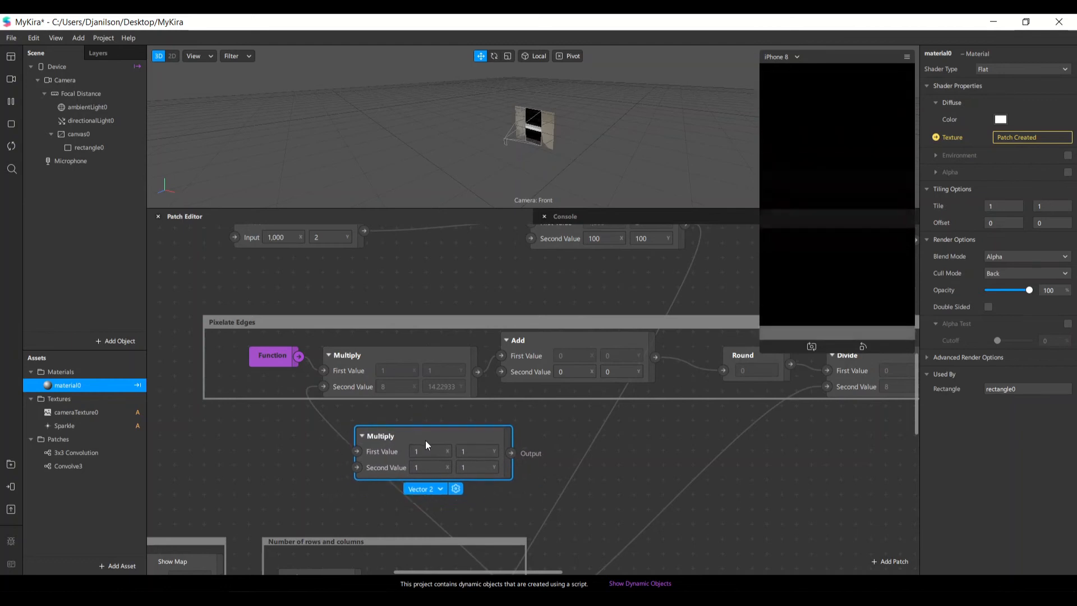
Feed the new Multiply patch's First Value from the offset Divide output and its Second Value from the rows and columns Pack output
scroll(429, 437, "up", 3)
left_click_drag(447, 504, 534, 492)
left_click_drag(685, 286, 457, 500)
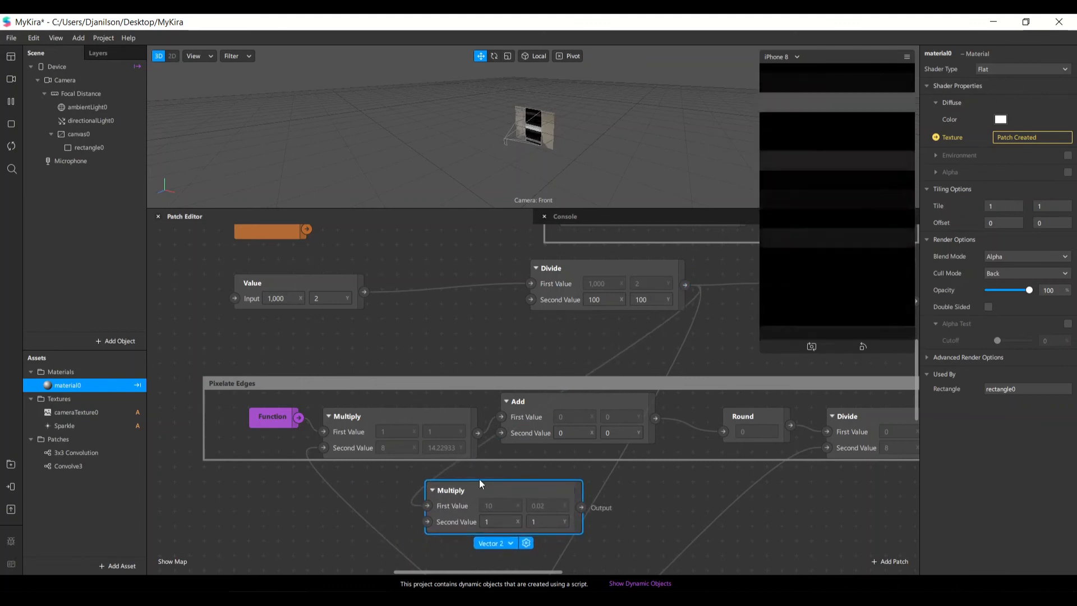
scroll(480, 483, "down", 5)
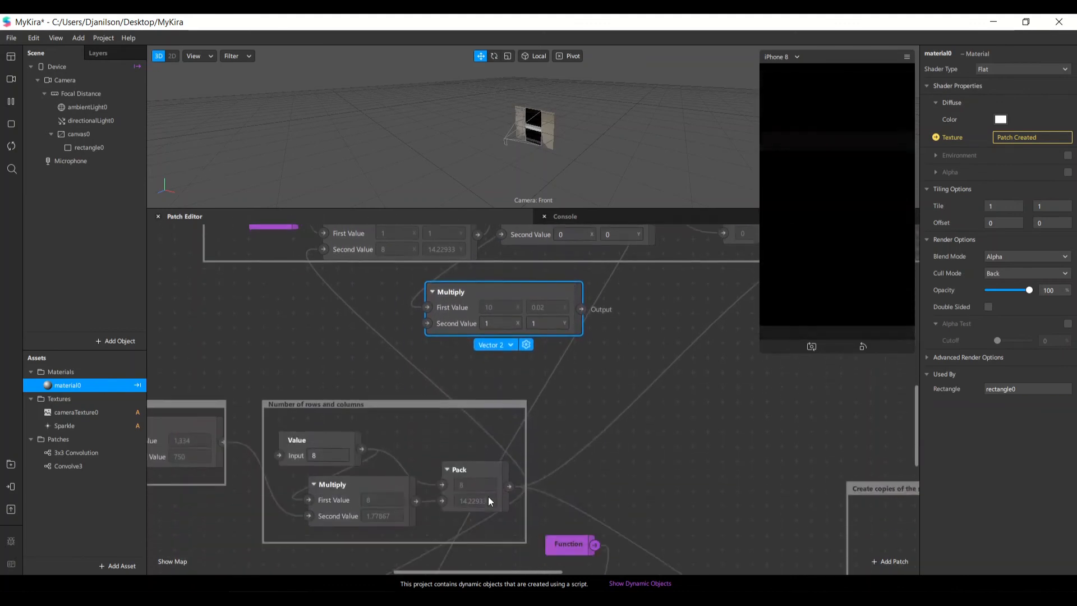
scroll(488, 496, "down", 1)
scroll(609, 563, "up", 1)
scroll(459, 464, "up", 1)
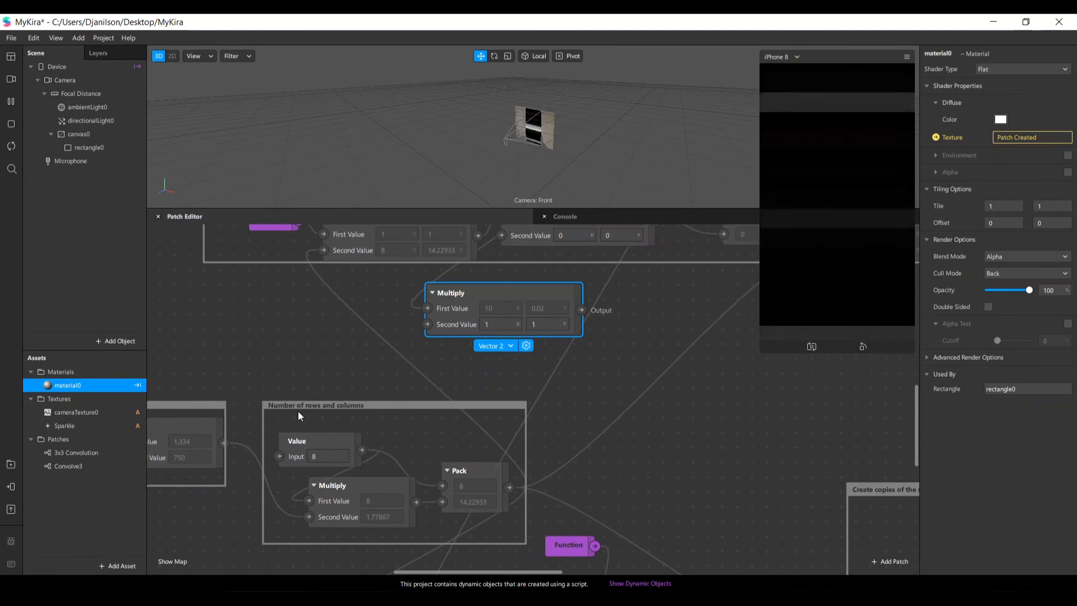
left_click(534, 483)
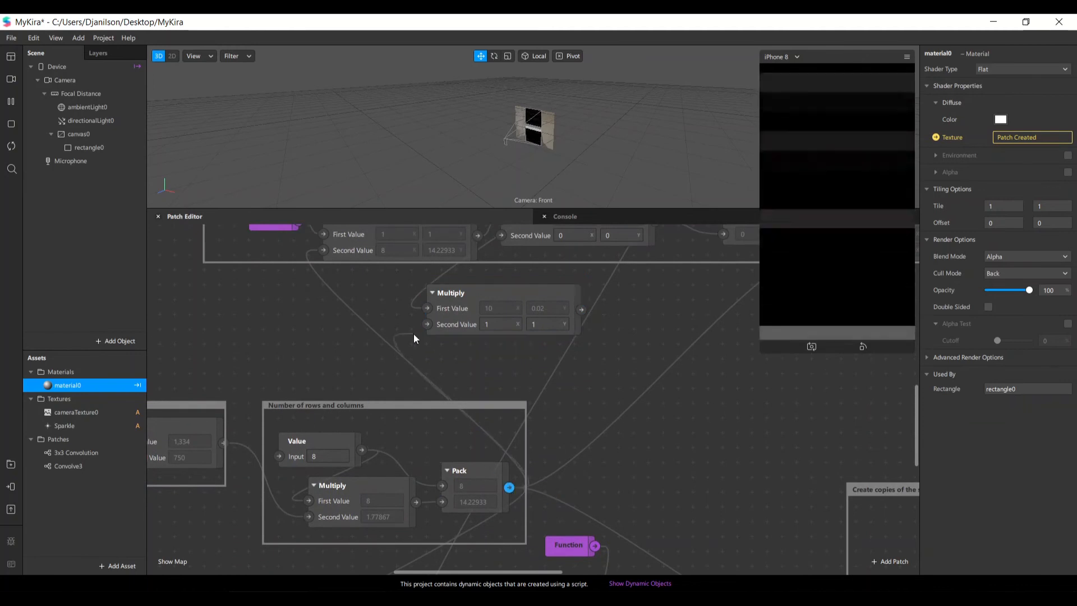
scroll(493, 387, "up", 5)
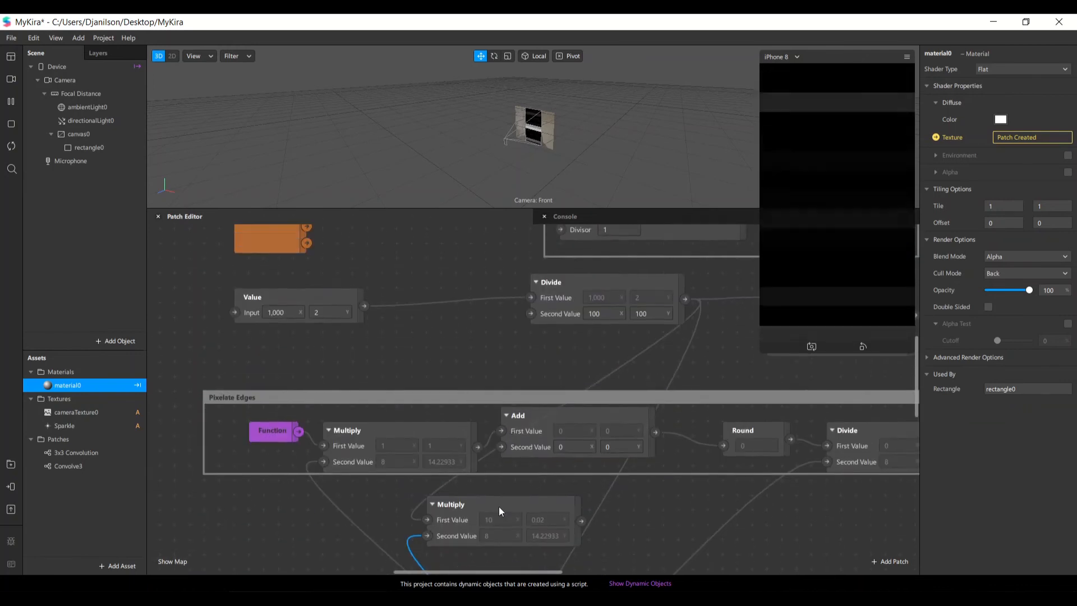
Align the new Multiply patch under the Pixelate Edges Multiply patch and connect its output to the Add patch's Second Value
left_click(371, 501)
left_click_drag(478, 521, 503, 447)
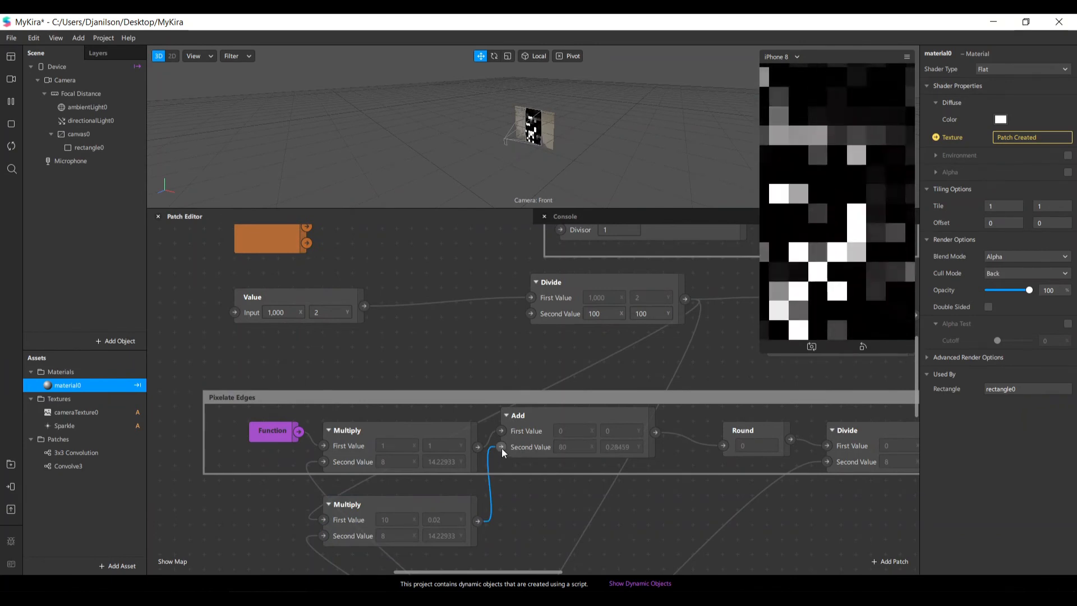
left_click_drag(477, 521, 503, 514)
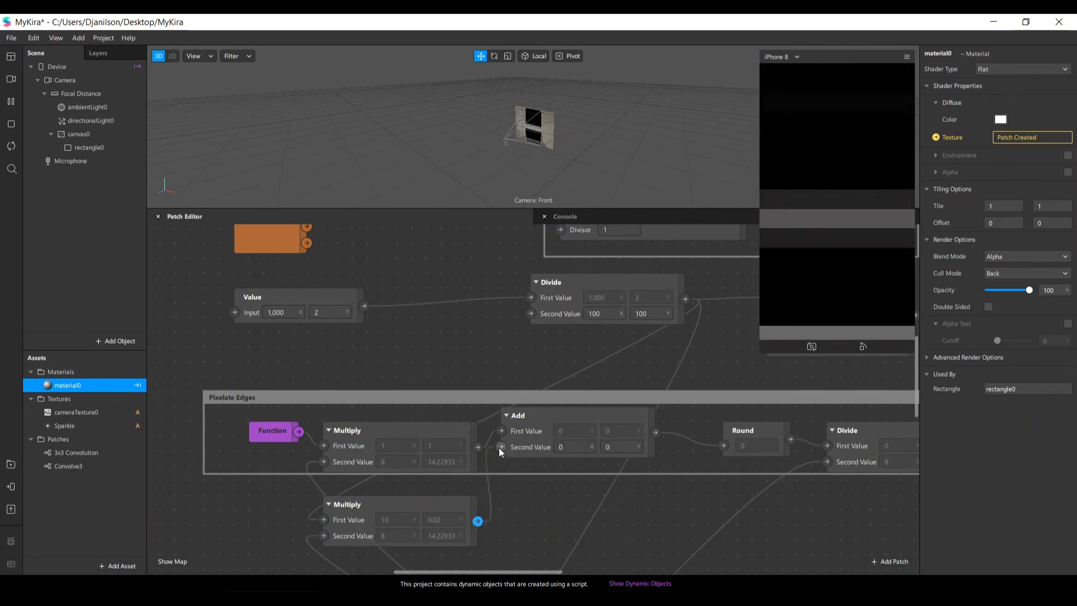
left_click_drag(499, 447, 501, 447)
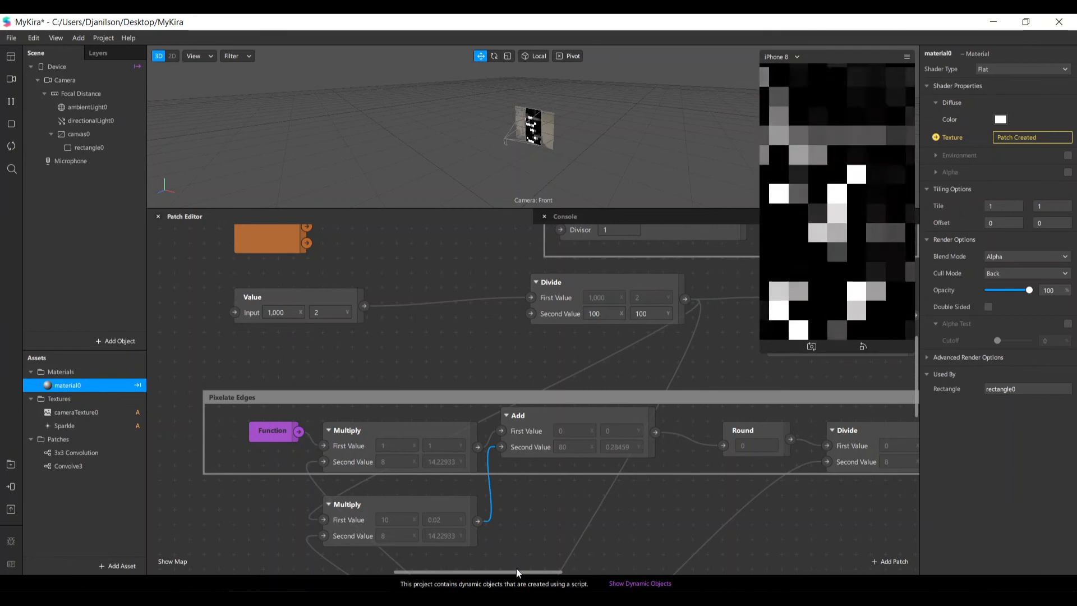
Move the material0 patch beside the final Pack patch and connect the Pack output to its Diffuse Texture
left_click_drag(533, 571, 695, 494)
left_click_drag(530, 346, 575, 407)
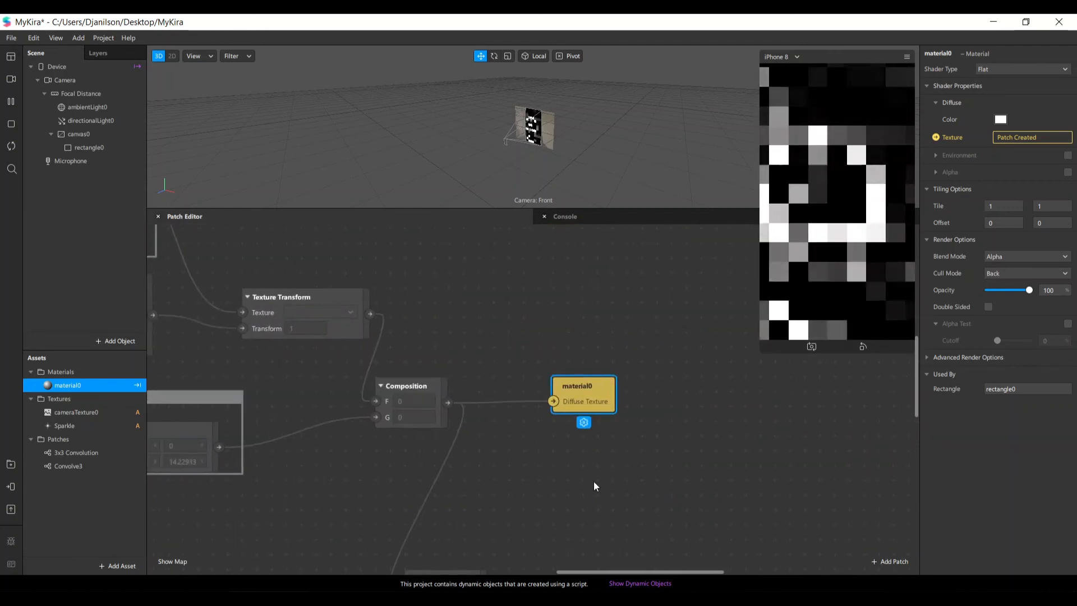
scroll(589, 481, "down", 3)
left_click_drag(594, 571, 632, 571)
left_click_drag(476, 418, 881, 508)
scroll(852, 518, "down", 2)
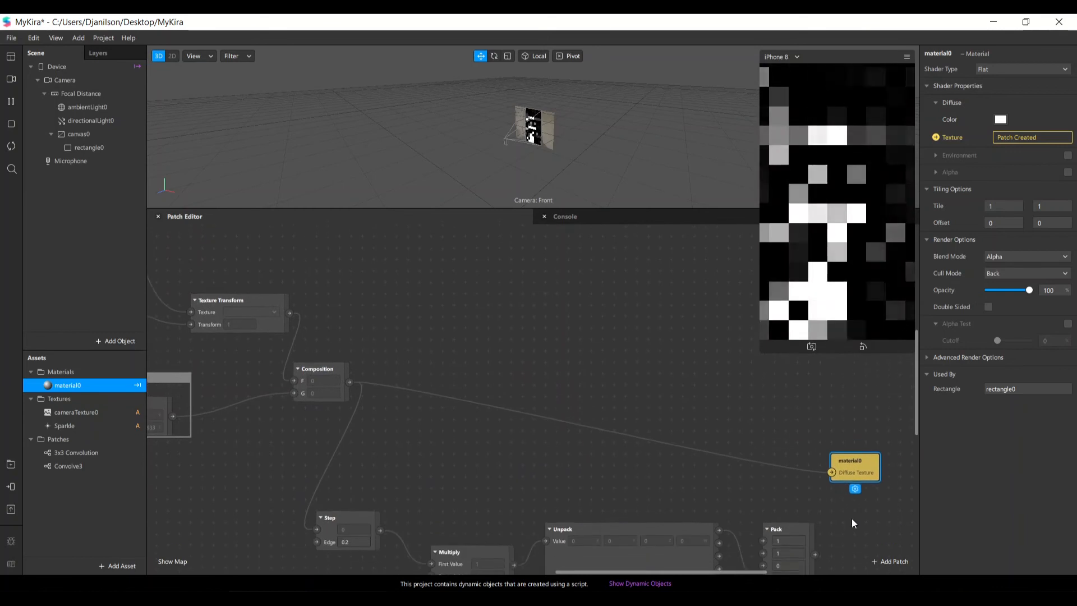
scroll(848, 528, "down", 2)
left_click_drag(726, 572, 783, 570)
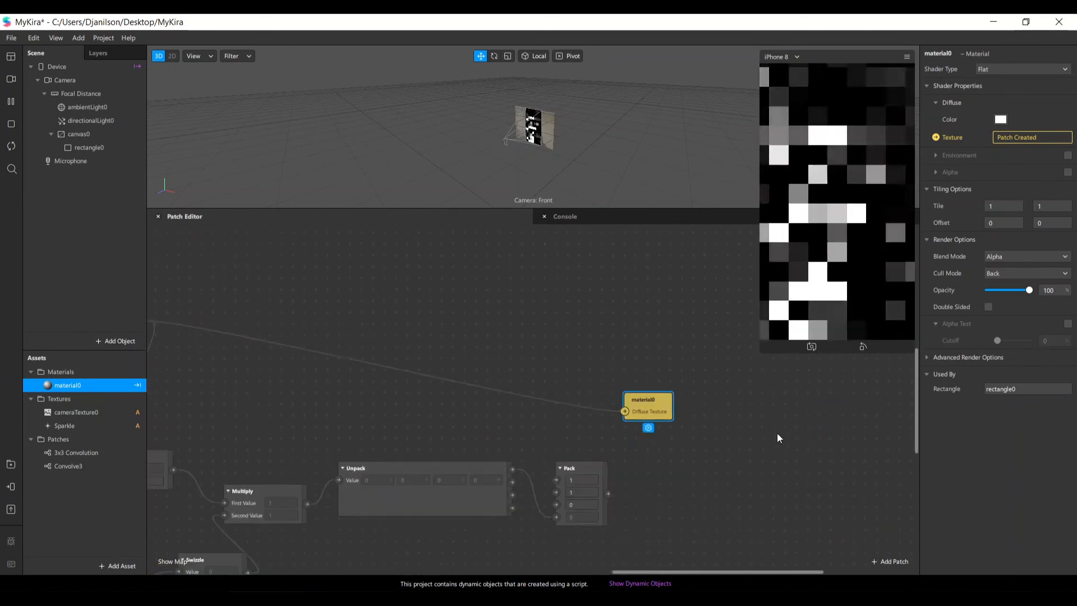
left_click_drag(671, 408, 638, 480)
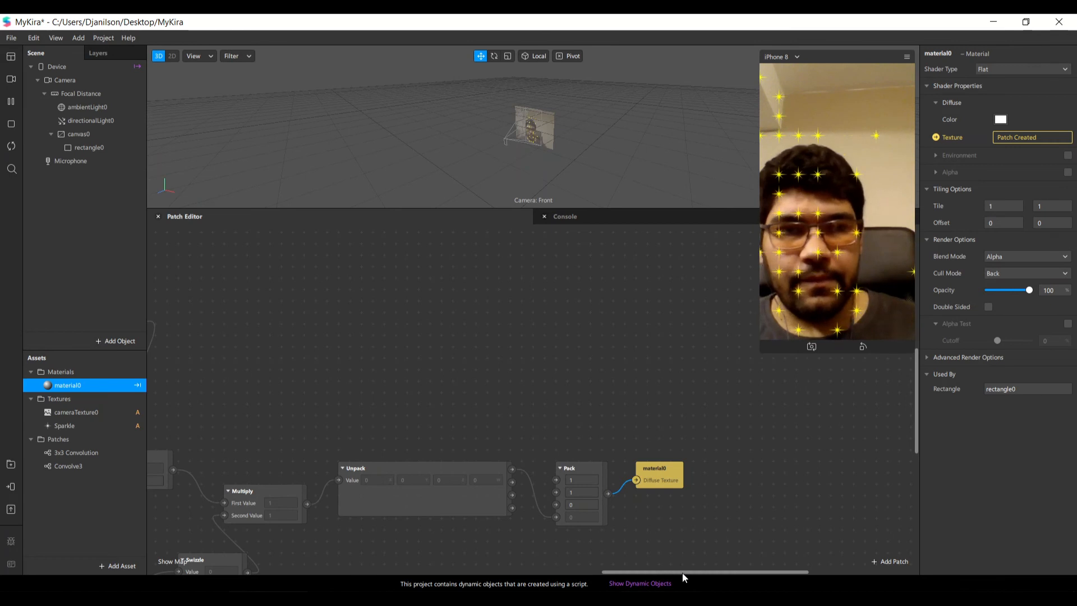
Set the Strength of the Convolve3 patch in the Detect edges group to 1
left_click_drag(682, 572, 428, 532)
scroll(513, 499, "up", 3)
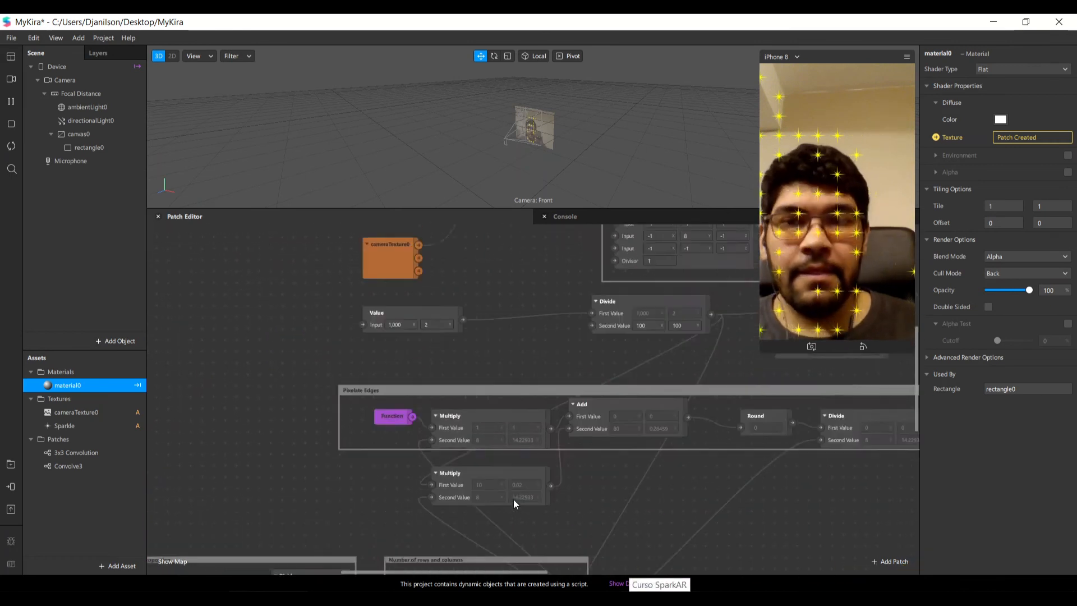
scroll(513, 500, "up", 3)
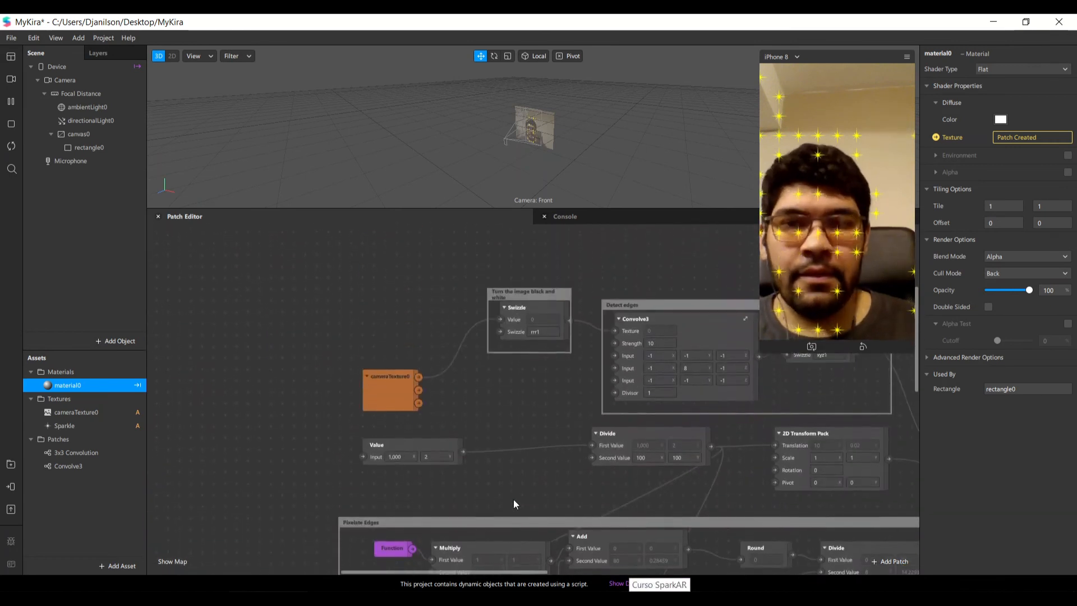
left_click(668, 342)
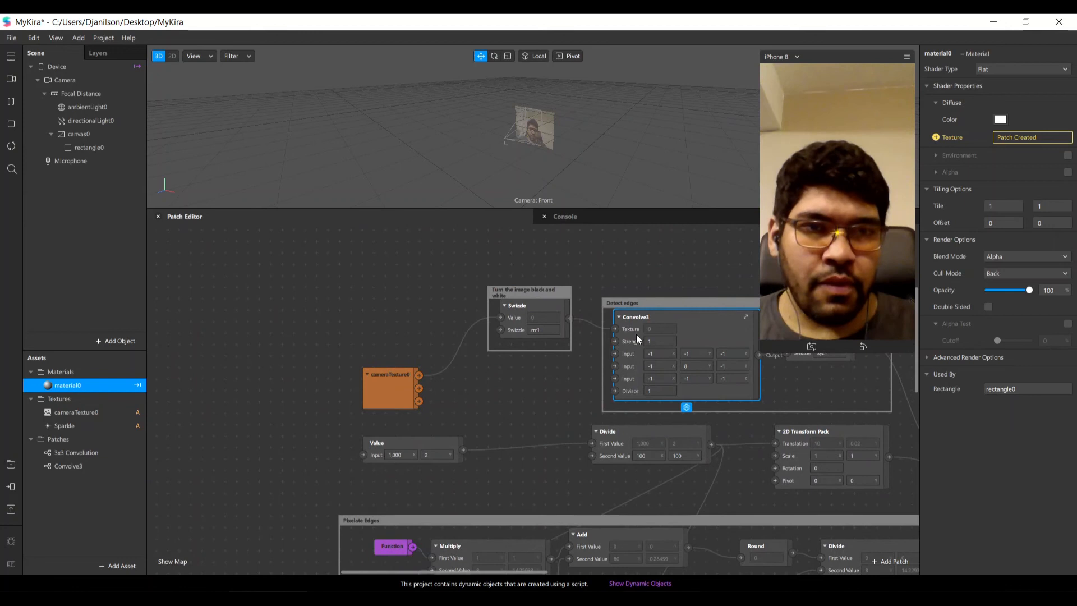
Set the X input of the Vector 2 Value patch to 1
scroll(439, 398, "down", 2)
scroll(439, 398, "up", 1)
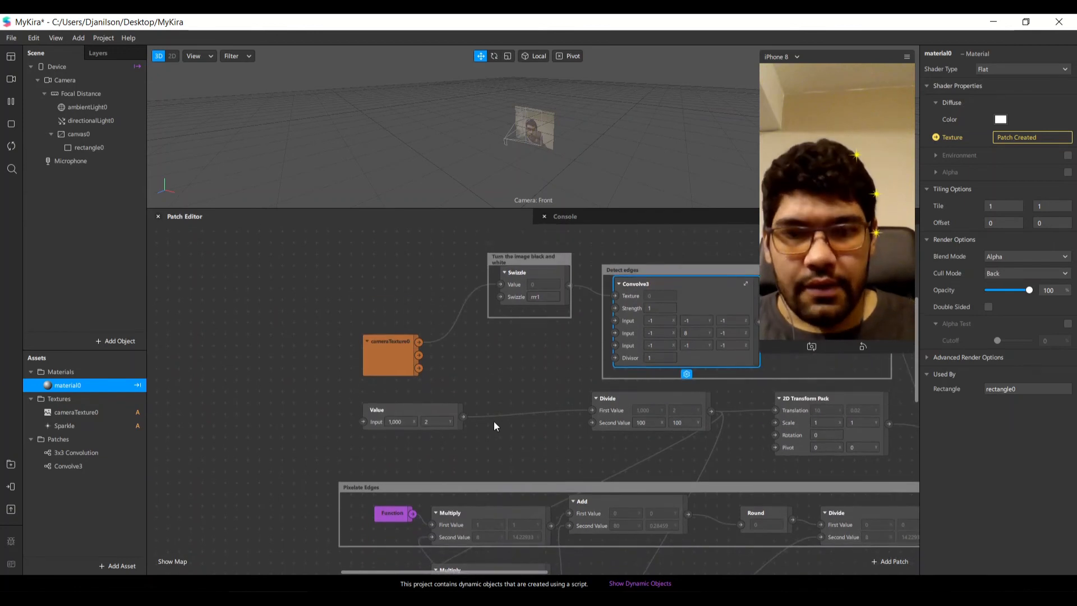
left_click(403, 421)
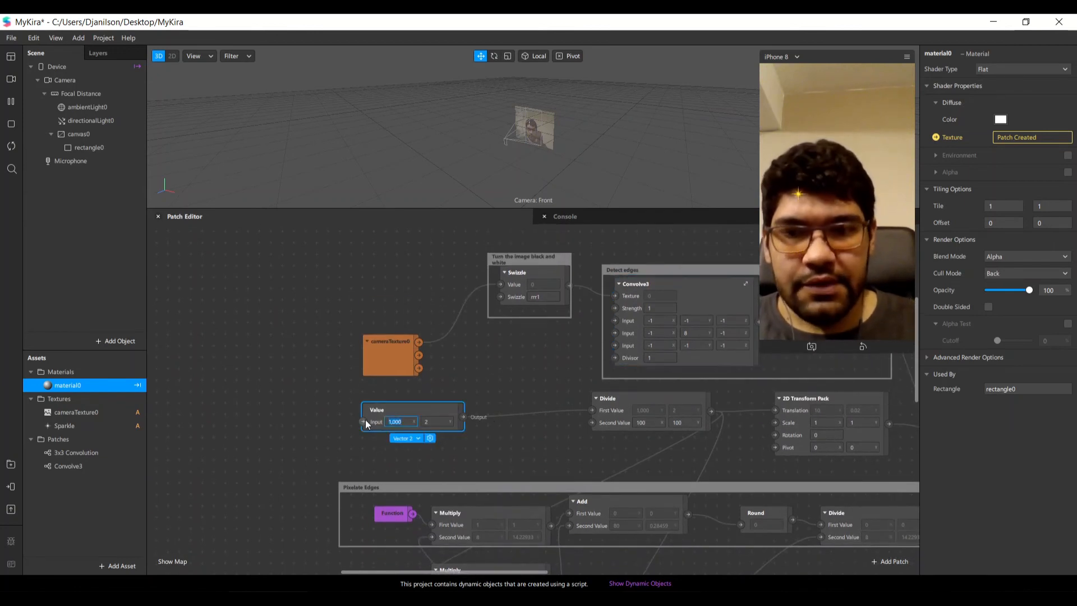
type("1")
scroll(365, 420, "up", 1)
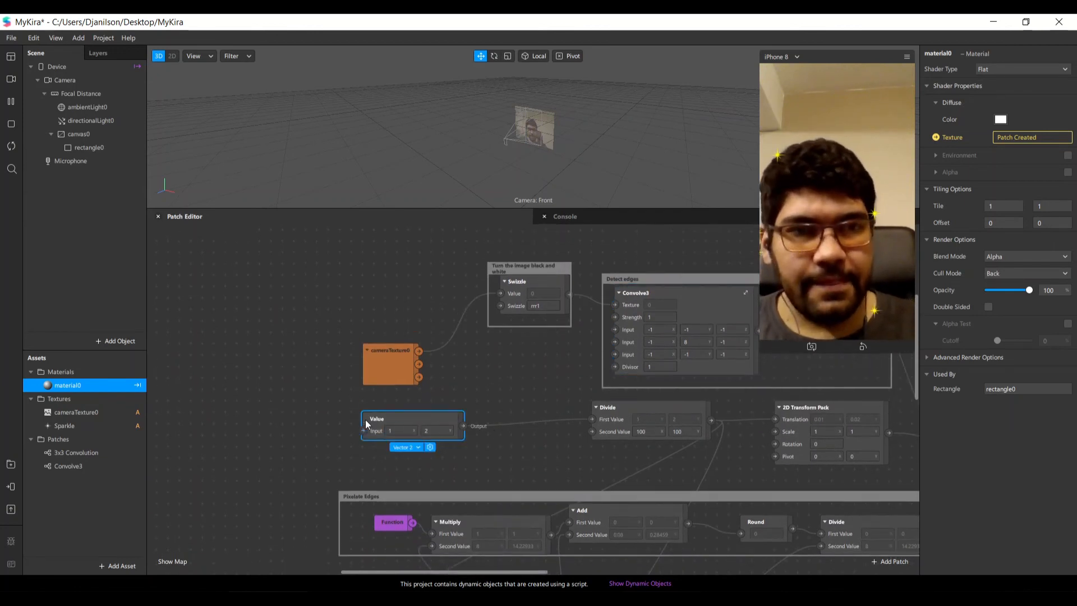
Move the Value patch closer to Divide, try a Y offset of 5, and set its inputs to X 5 and Y 10
scroll(406, 514, "up", 3, "ctrl")
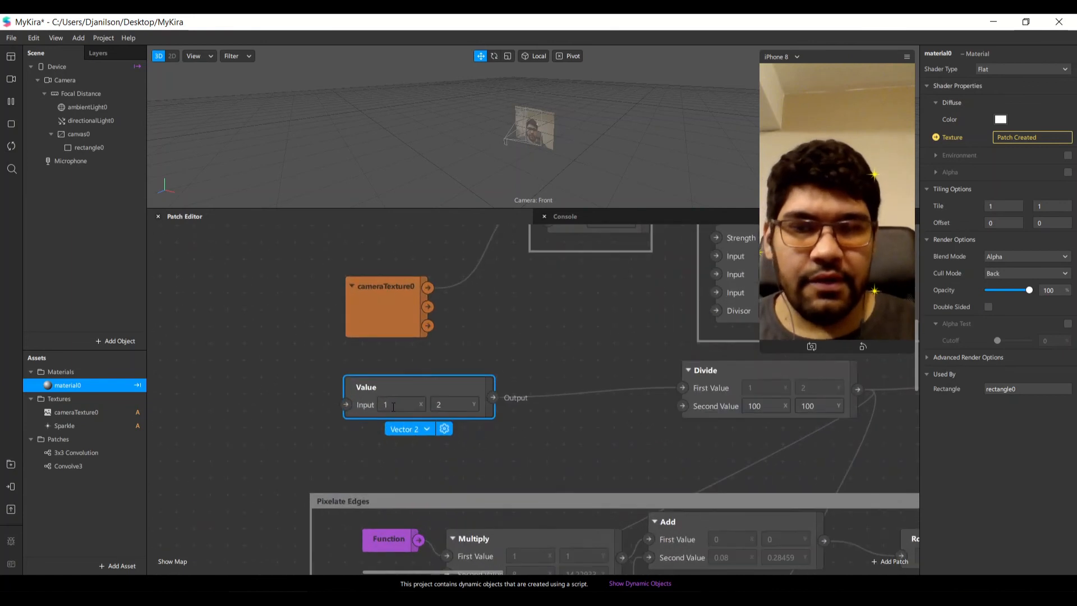
scroll(394, 407, "right", 1)
left_click_drag(436, 570, 469, 572)
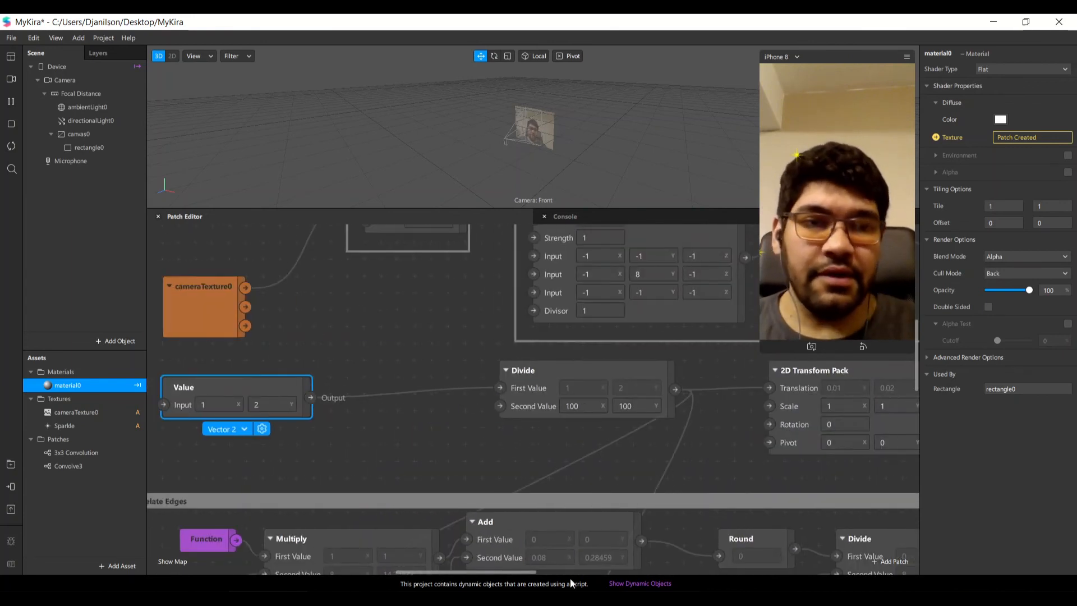
left_click_drag(521, 572, 550, 569)
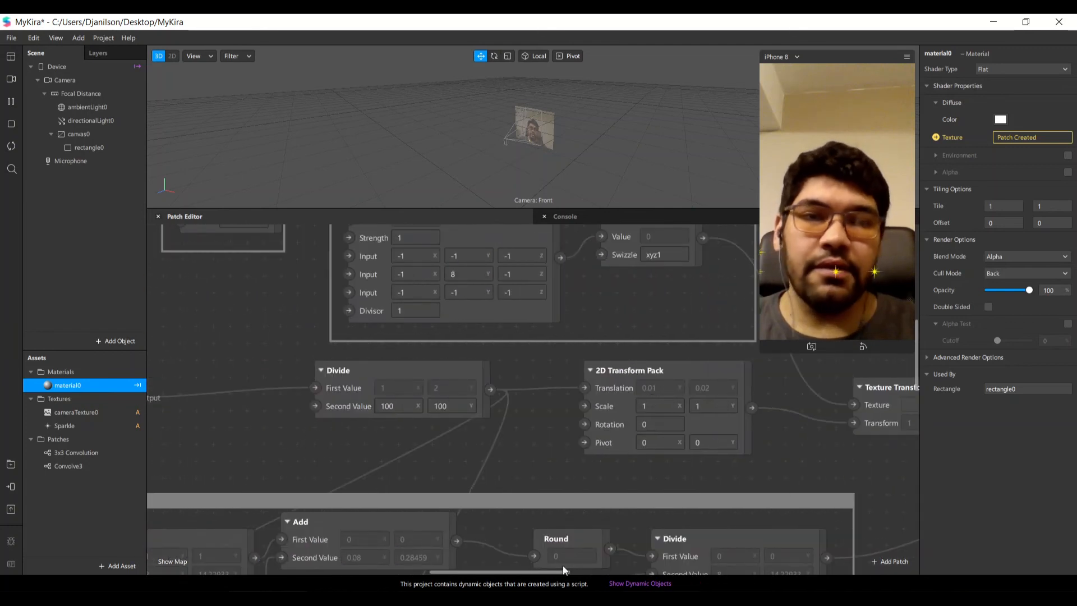
left_click_drag(554, 571, 498, 572)
left_click_drag(392, 390, 443, 390)
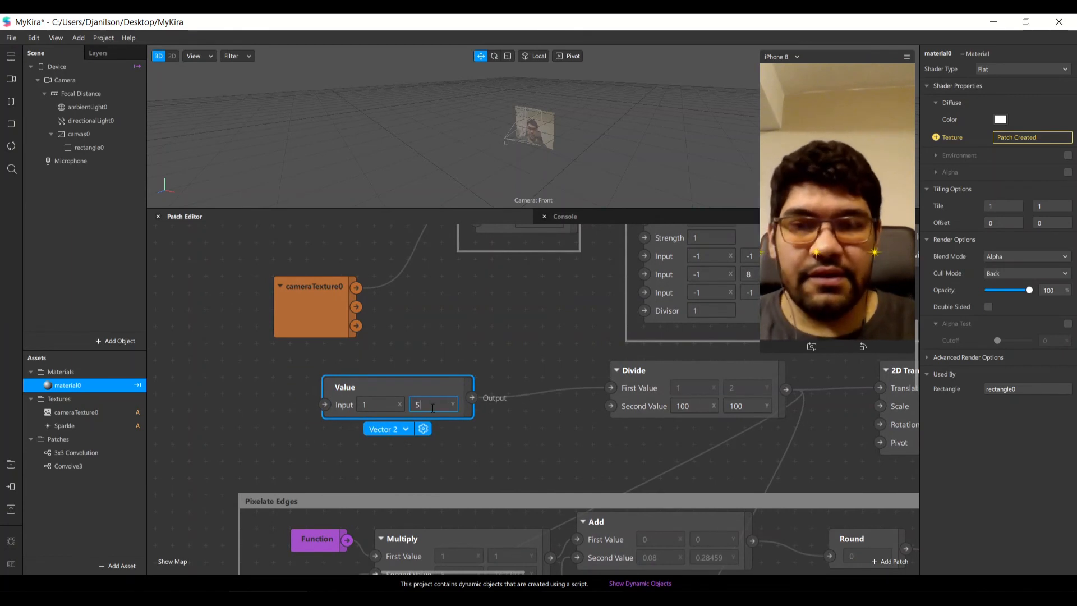
left_click(433, 405)
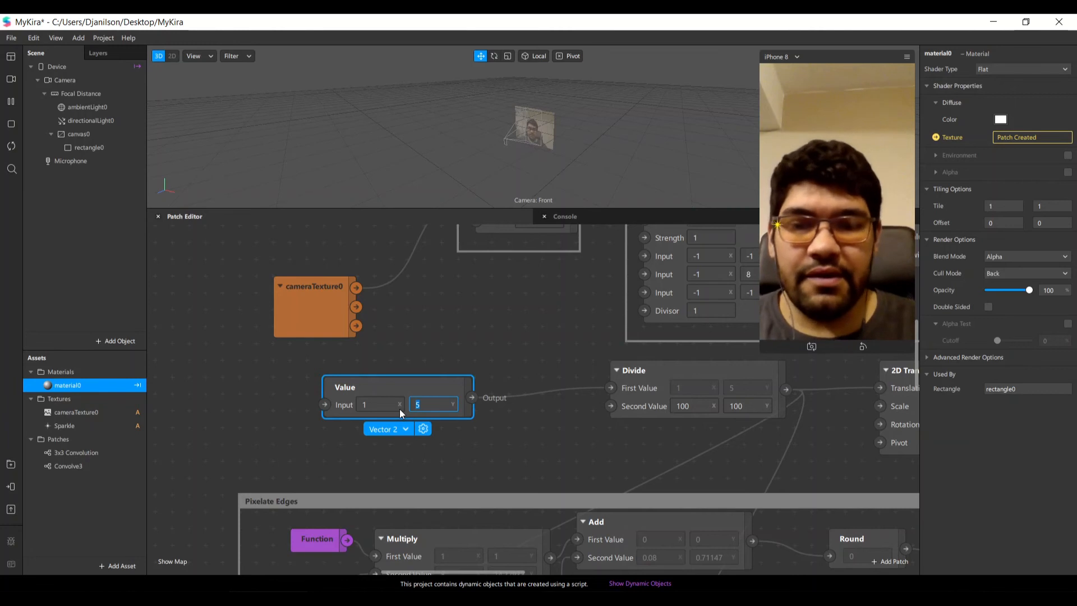
type("10")
key("Return")
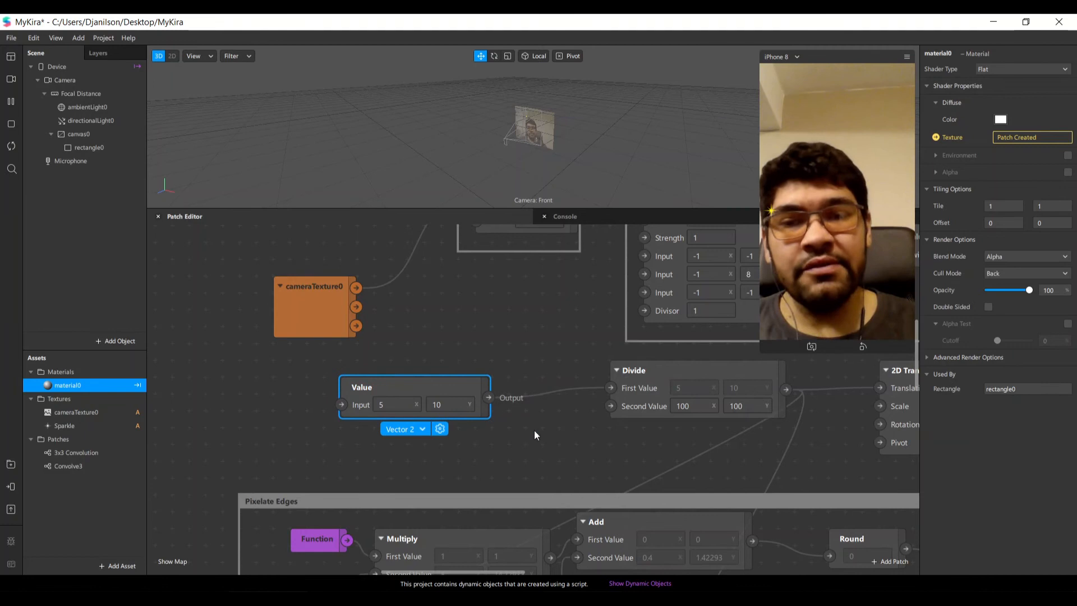
Review the patch graph from the Value and Divide patches through edge detection and Pixelate Edges
scroll(628, 385, "down", 10)
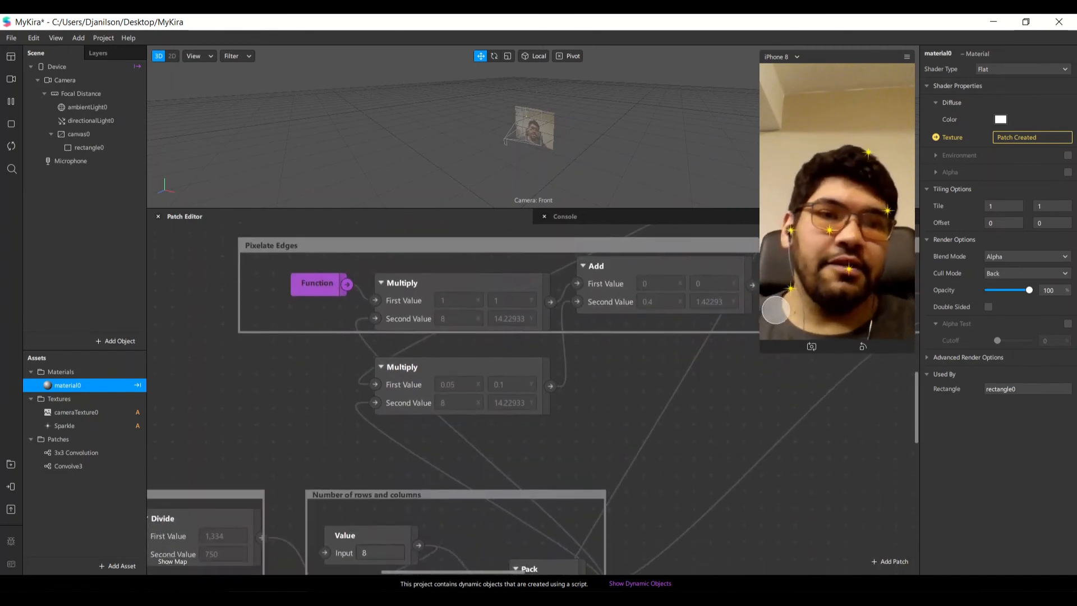
scroll(703, 405, "down", 5)
scroll(674, 444, "up", 10)
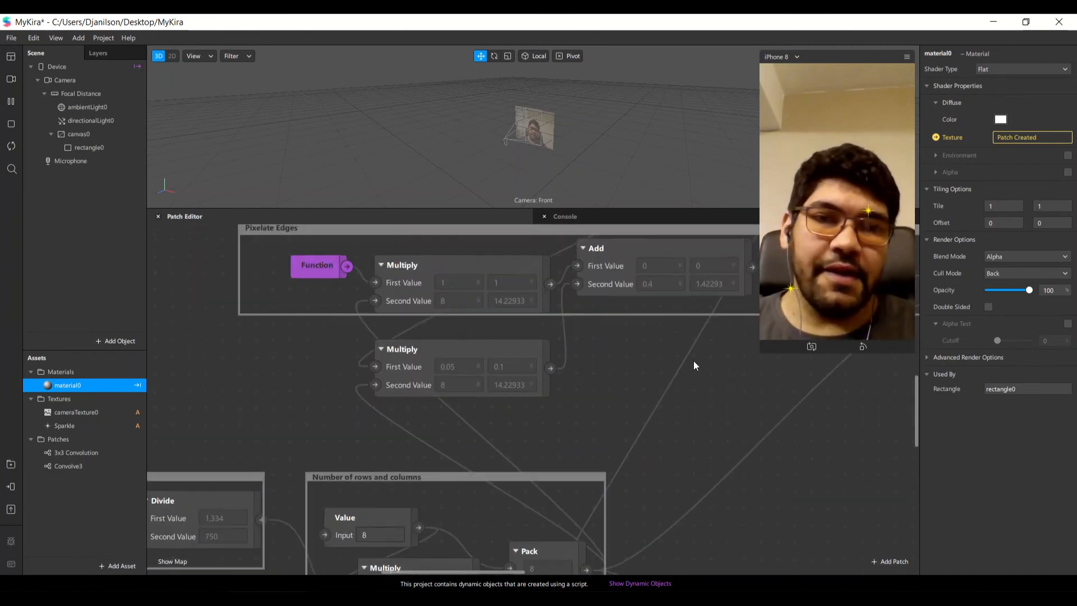
scroll(695, 355, "up", 8)
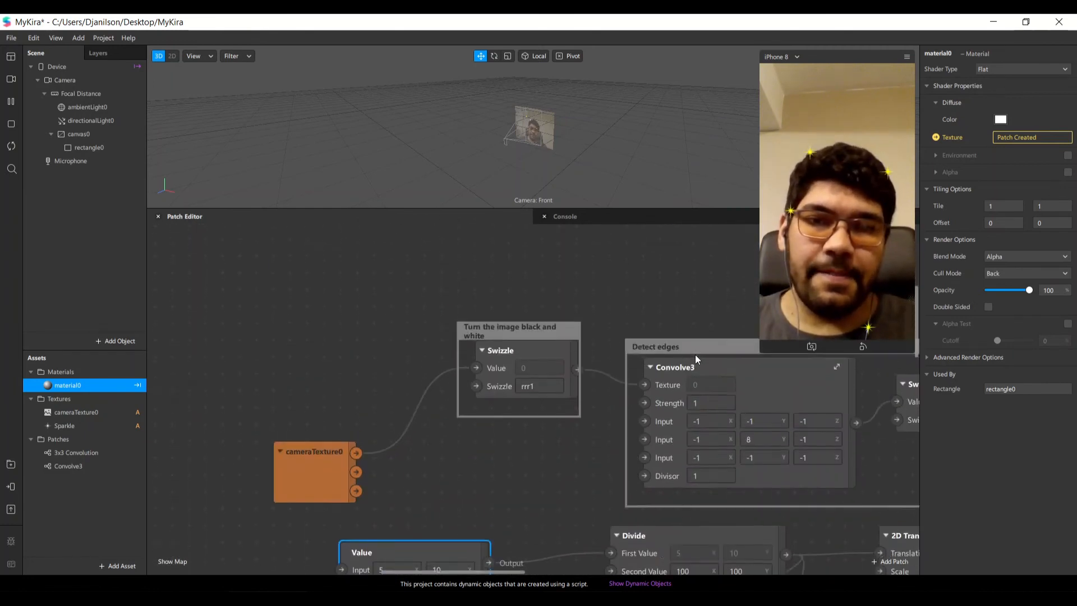
scroll(661, 488, "down", 7)
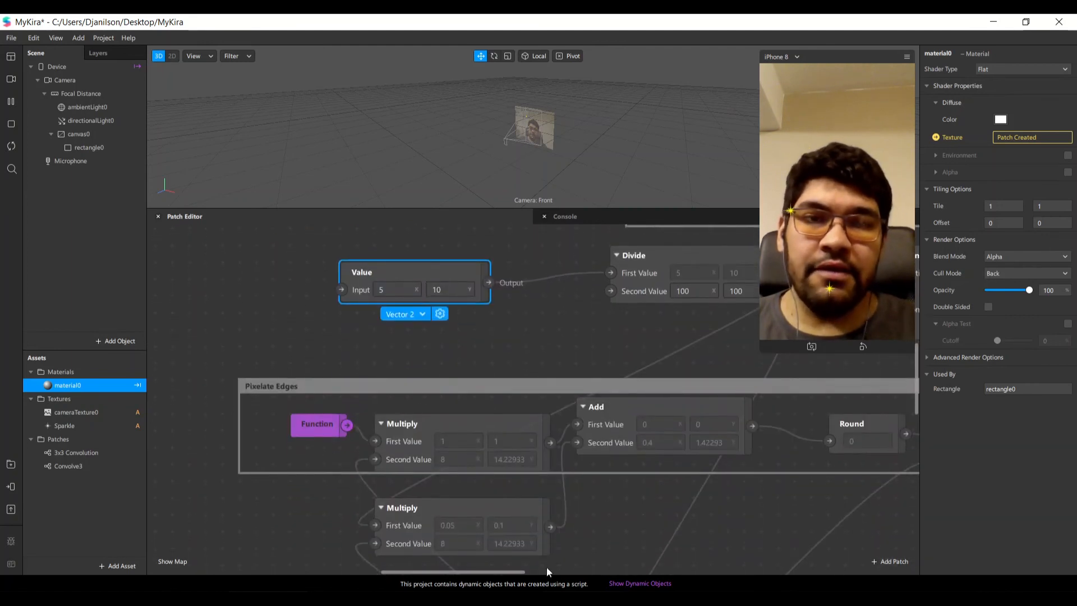
left_click_drag(509, 573, 564, 567)
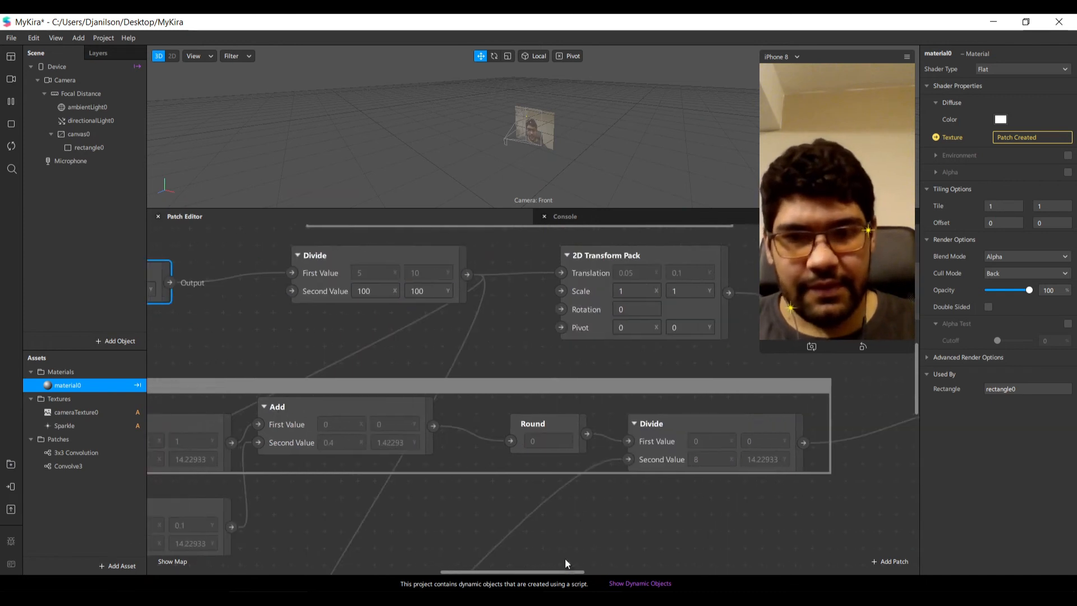
scroll(601, 455, "down", 5)
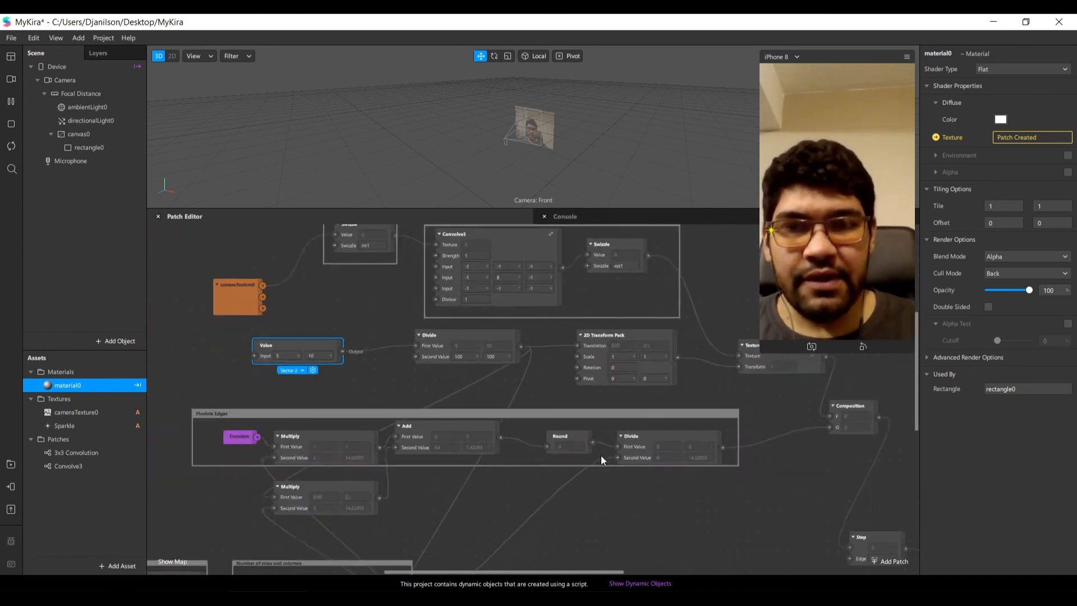
Move the cameraTexture0, Function and Device patches away from the groups to the input end of the patch graph
scroll(600, 457, "down", 3)
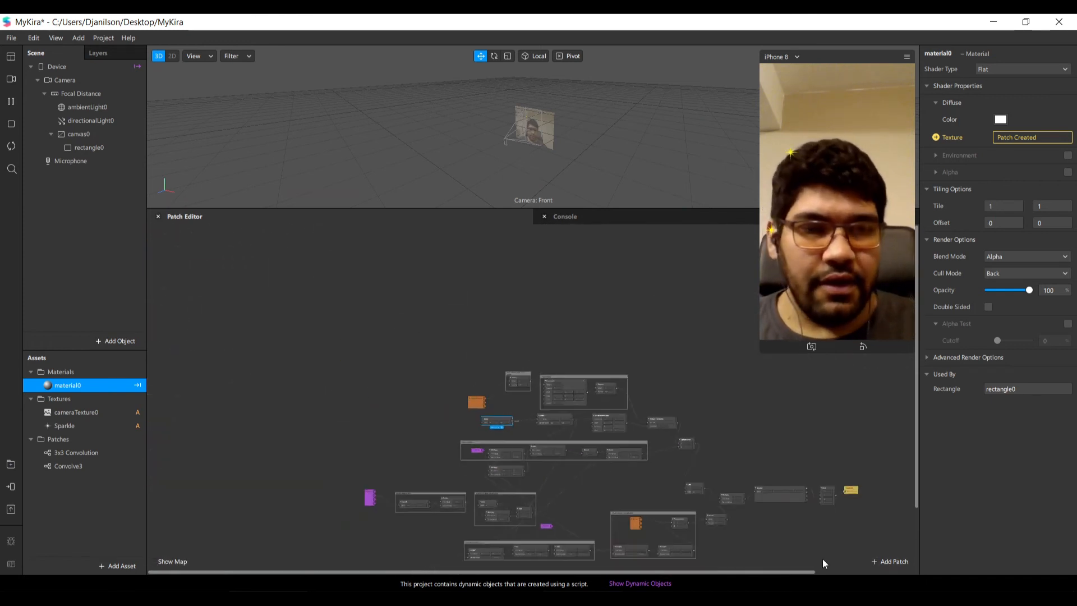
left_click_drag(917, 466, 916, 483)
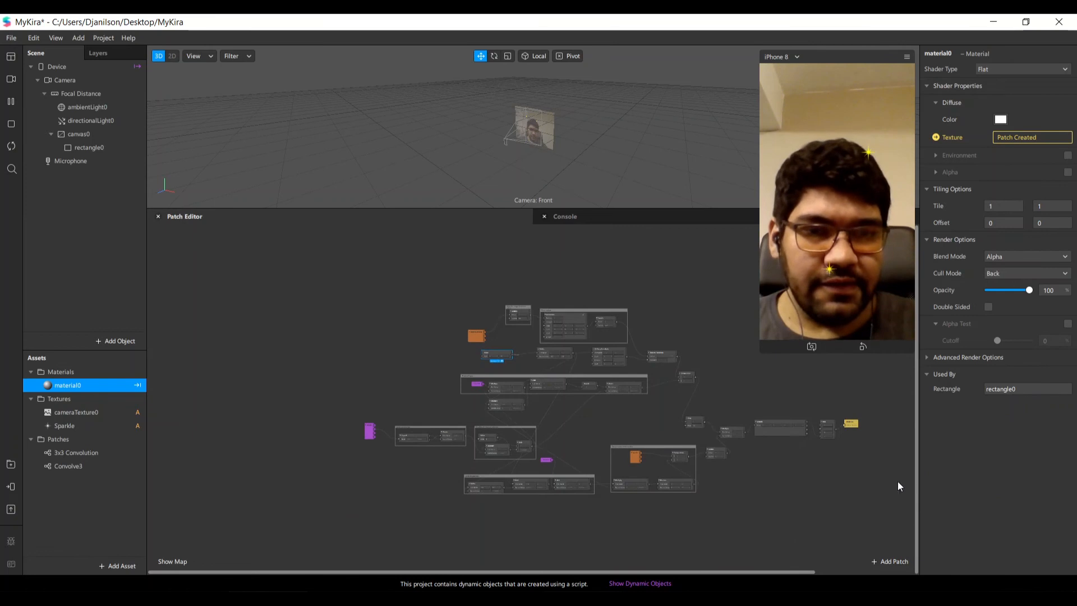
left_click_drag(600, 569, 605, 572)
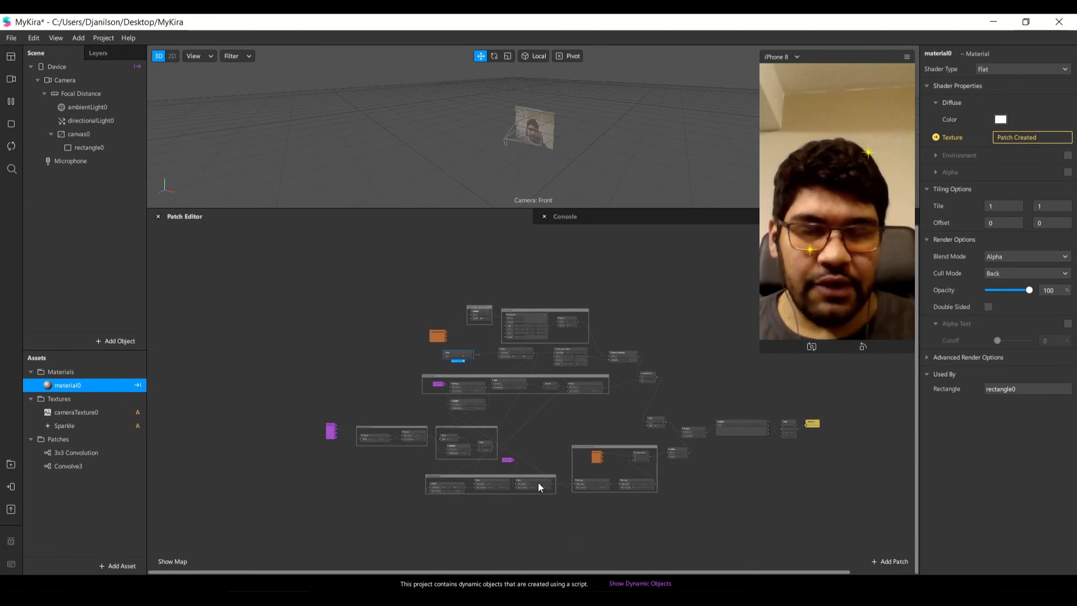
left_click_drag(442, 334, 310, 334)
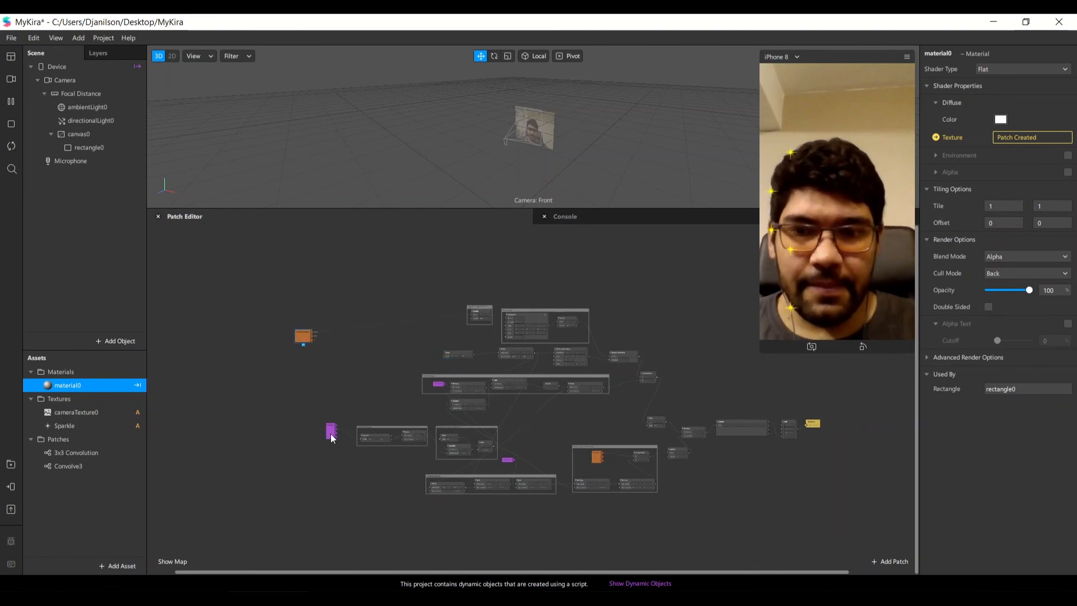
left_click_drag(439, 387, 303, 366)
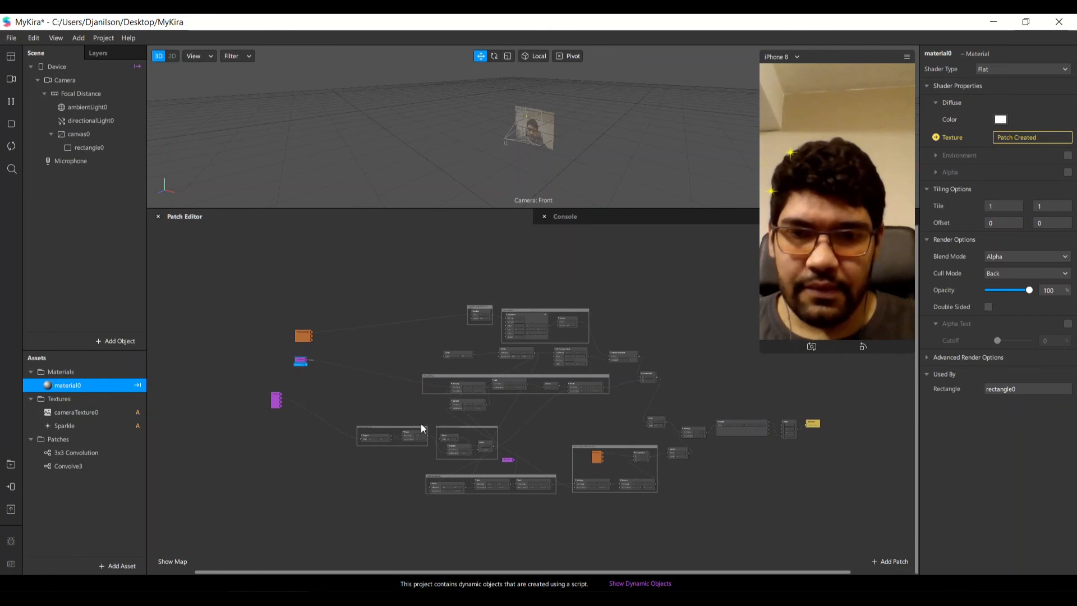
Place the Vector 2 Function patch back inside the Pixelate Edges group, in front of its first Multiply patch
scroll(420, 426, "up", 5)
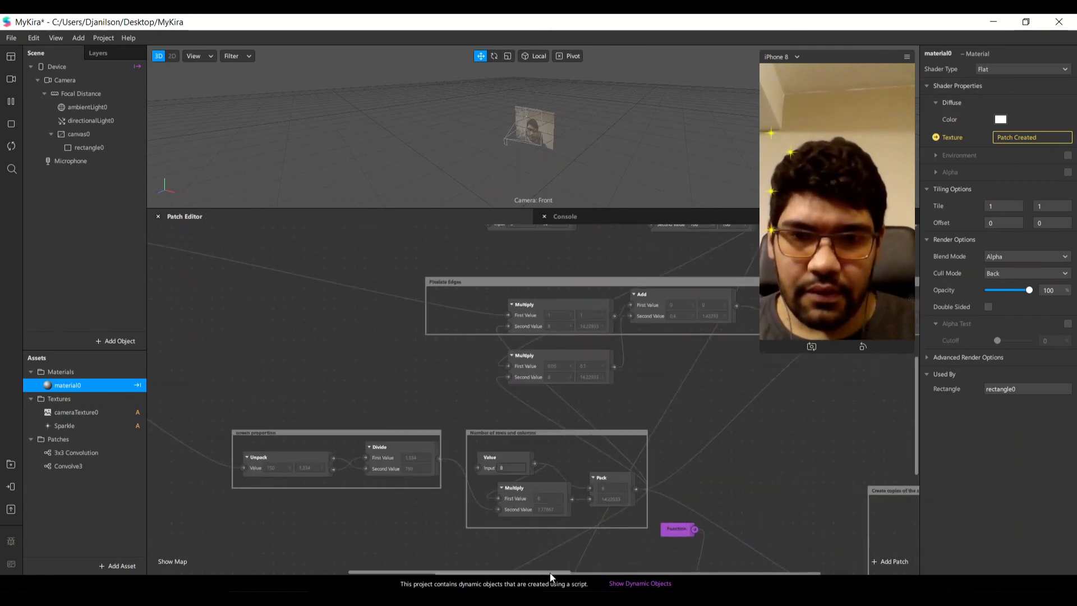
left_click_drag(550, 572, 473, 518)
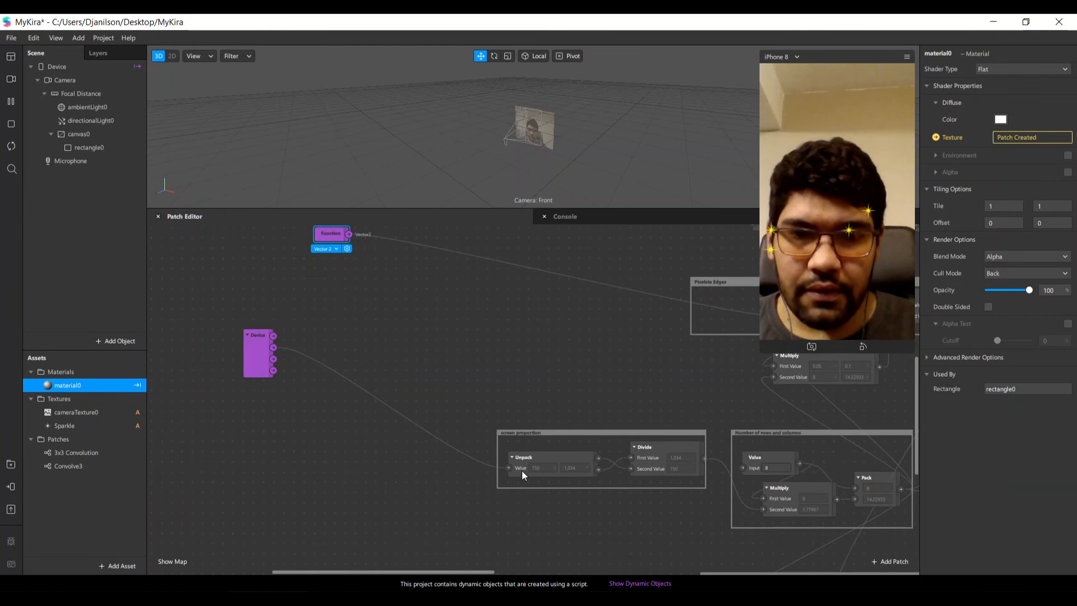
scroll(393, 422, "up", 5)
left_click_drag(331, 485, 717, 555)
scroll(694, 534, "down", 1)
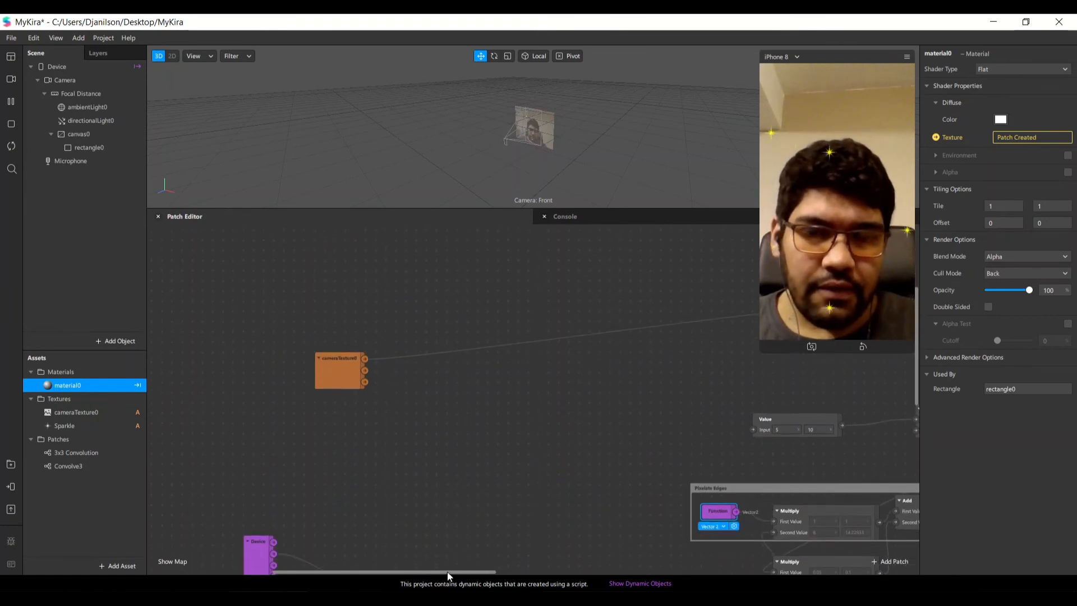
Move the Vector 2 Value patch to the input end of the graph, between the cameraTexture0 and Device patches
left_click_drag(447, 571, 513, 572)
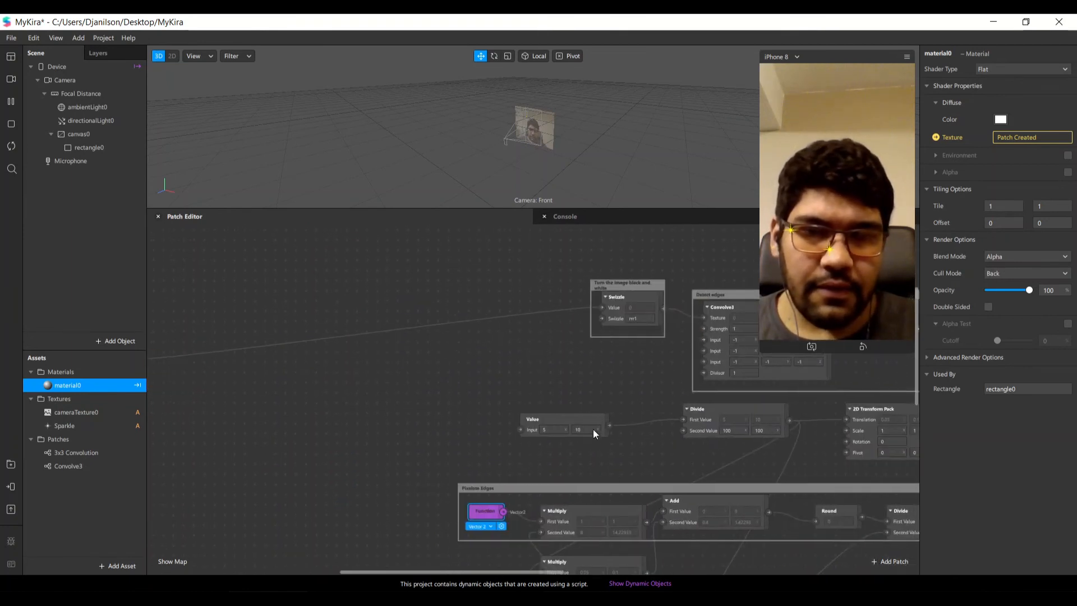
mouse_move(581, 420)
left_mouse_down()
mouse_move(452, 389)
mouse_move(212, 413)
mouse_move(634, 407)
mouse_move(575, 416)
left_mouse_up()
scroll(601, 424, "down", 2)
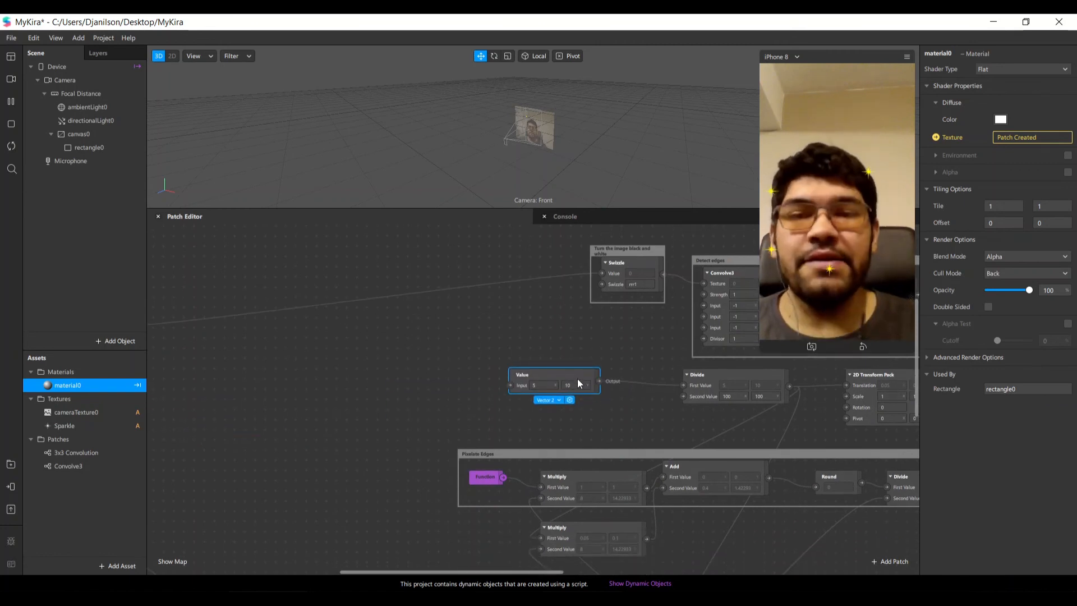
left_click_drag(582, 376, 552, 377)
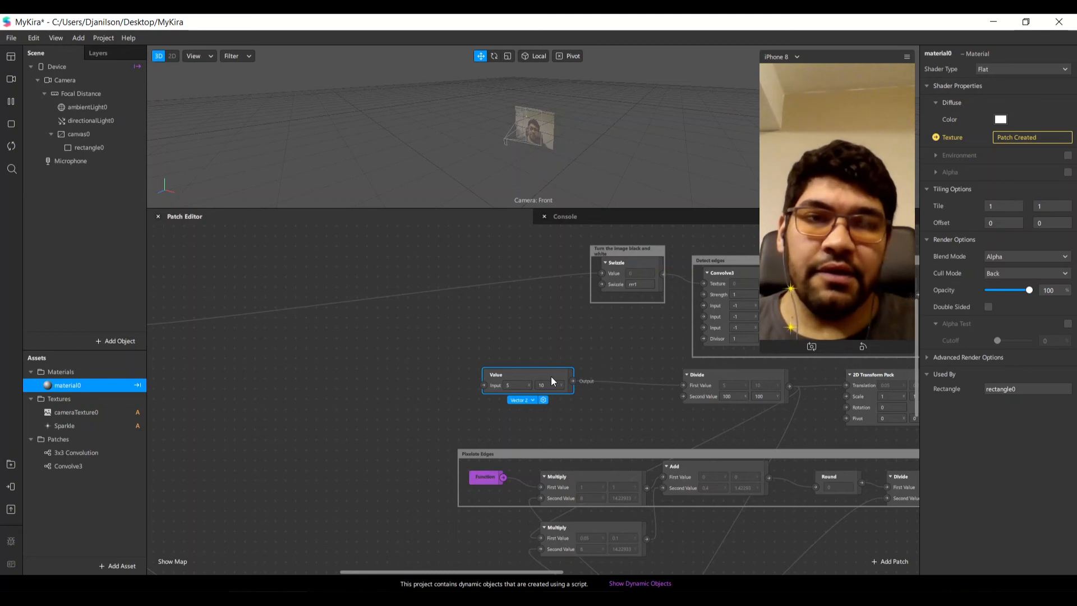
left_click_drag(551, 381, 90, 430)
scroll(459, 410, "down", 3)
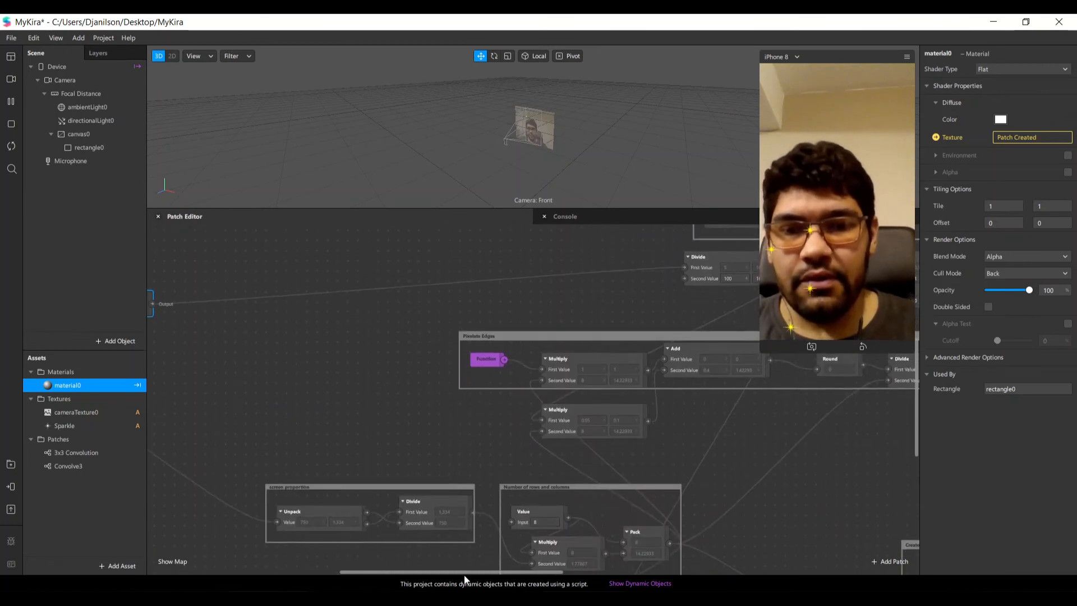
left_click_drag(466, 571, 418, 571)
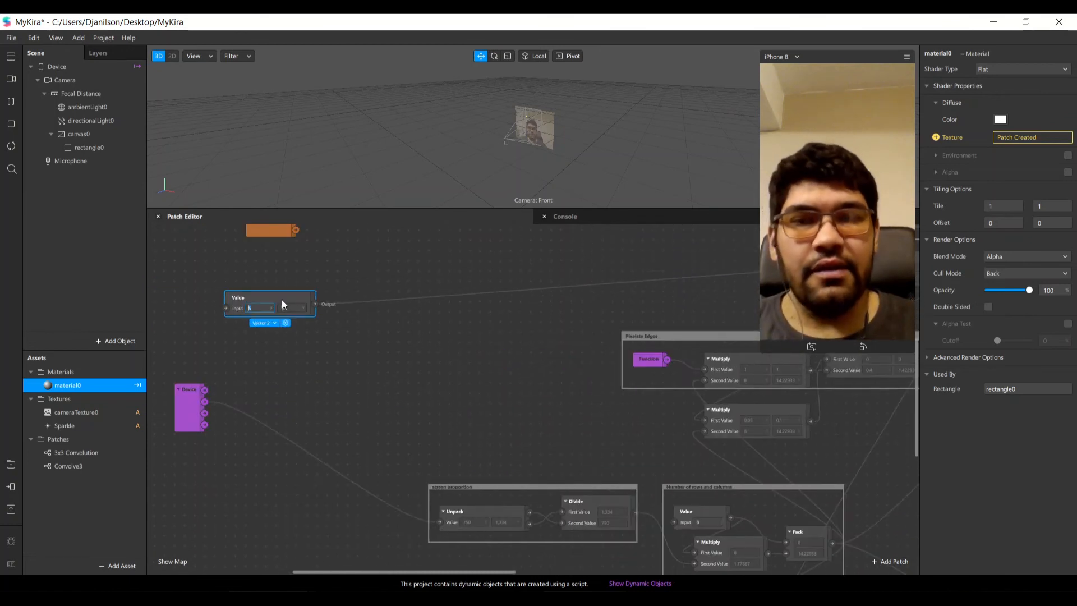
left_click_drag(281, 299, 261, 299)
scroll(704, 396, "down", 1)
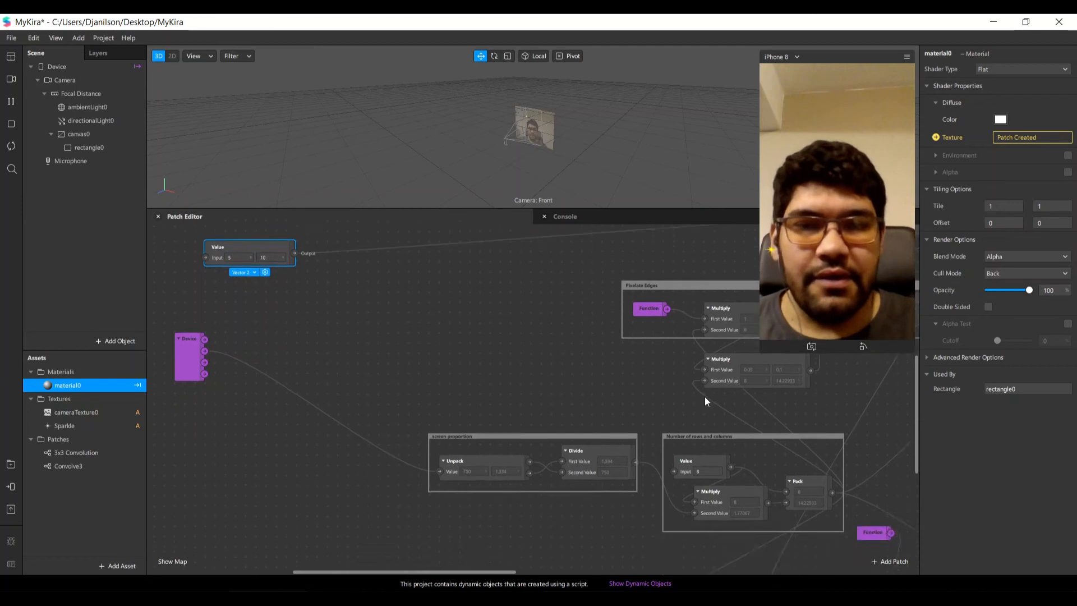
Move the Sparkle texture patch out of the Create copies of the sparkle group to the graph's input end below Device
scroll(705, 395, "down", 4)
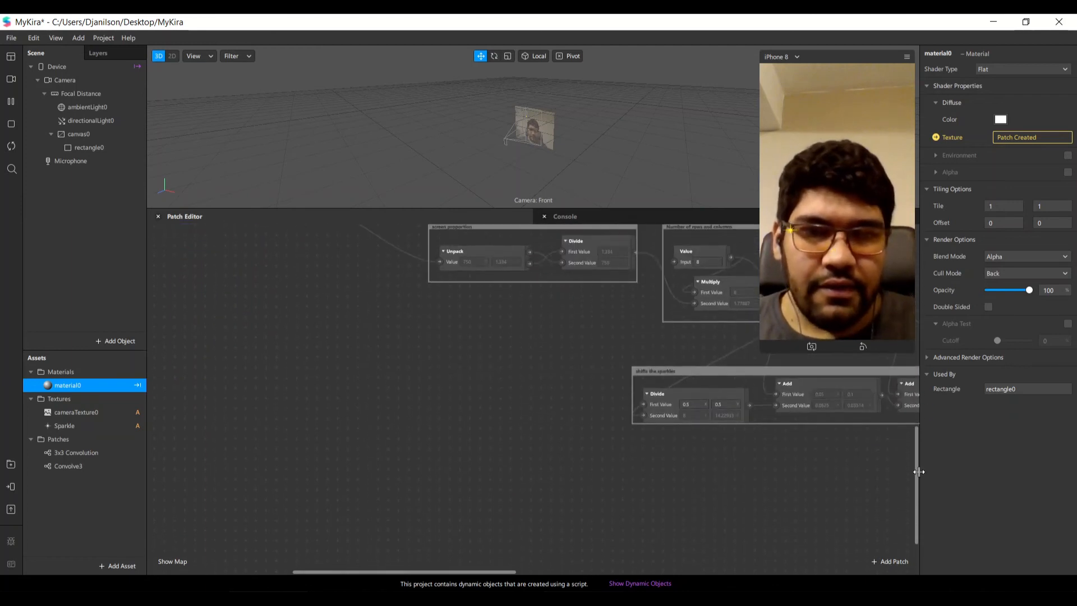
scroll(913, 465, "up", 6)
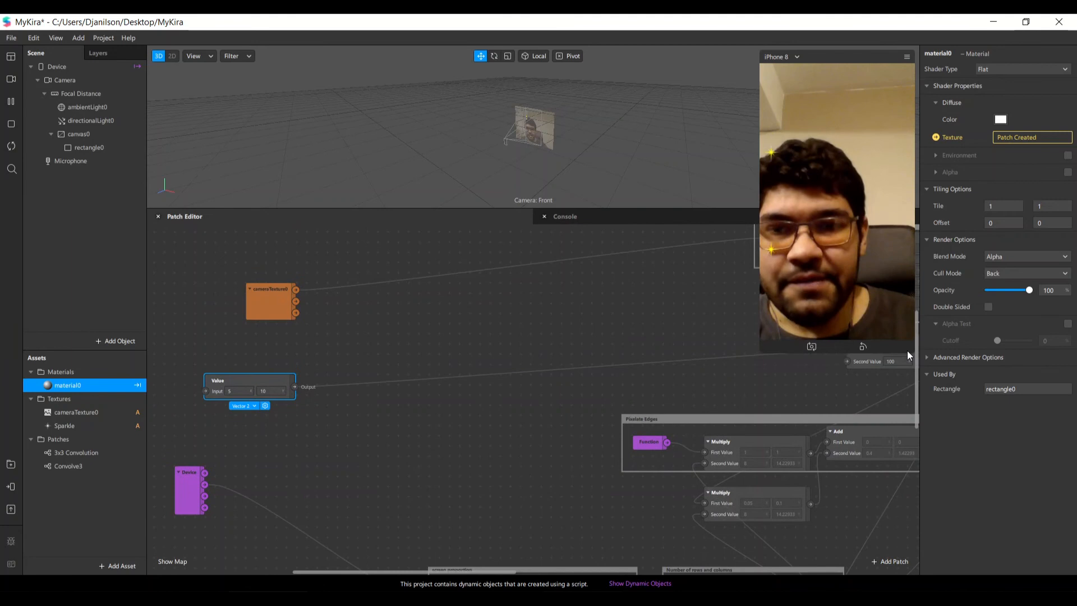
scroll(907, 351, "down", 1)
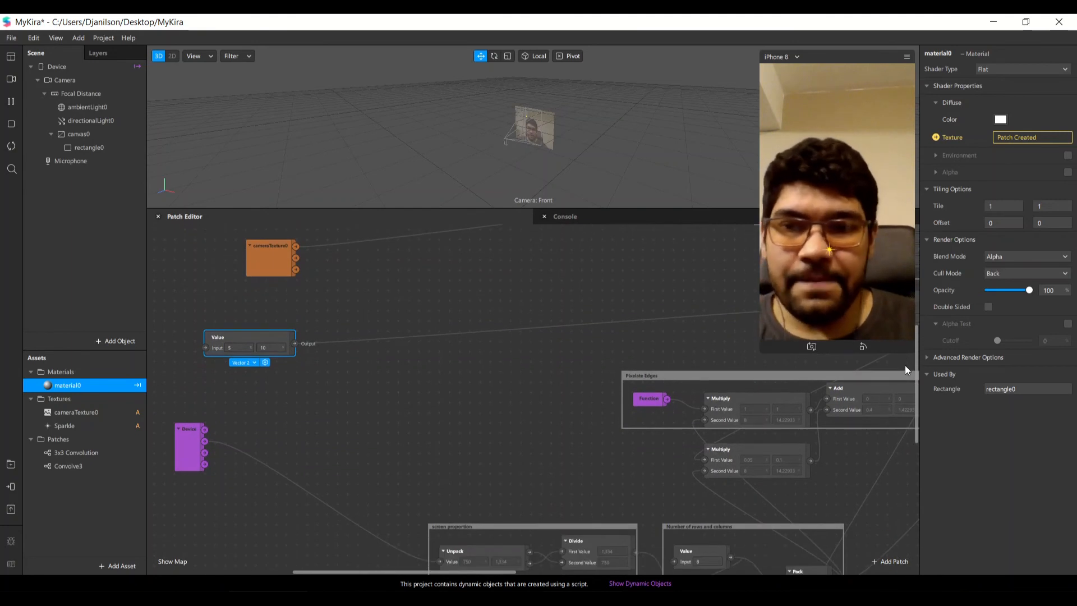
scroll(904, 365, "down", 1)
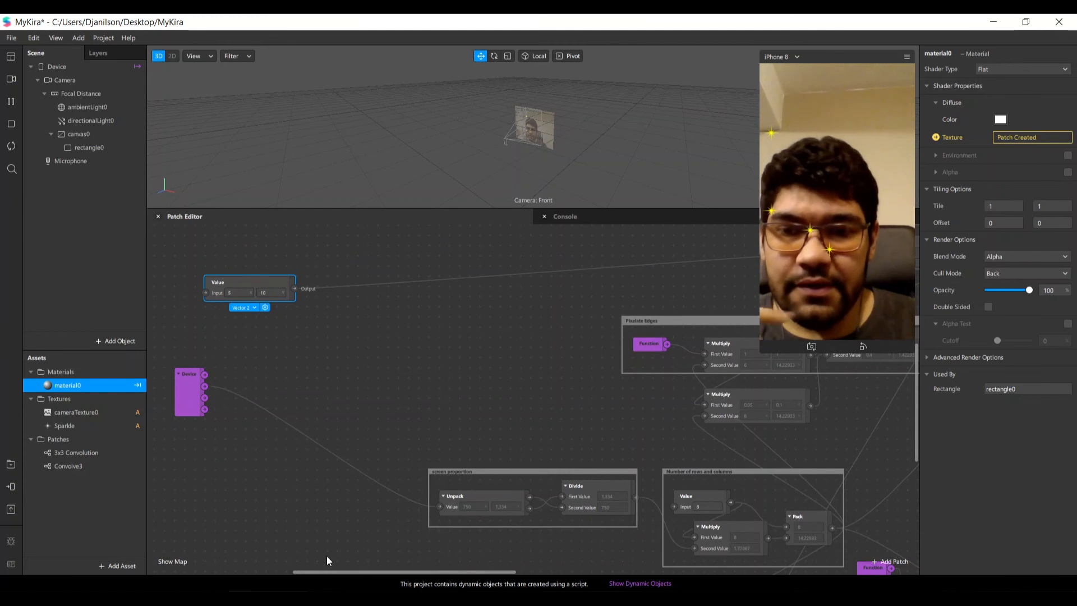
left_click_drag(361, 570, 499, 558)
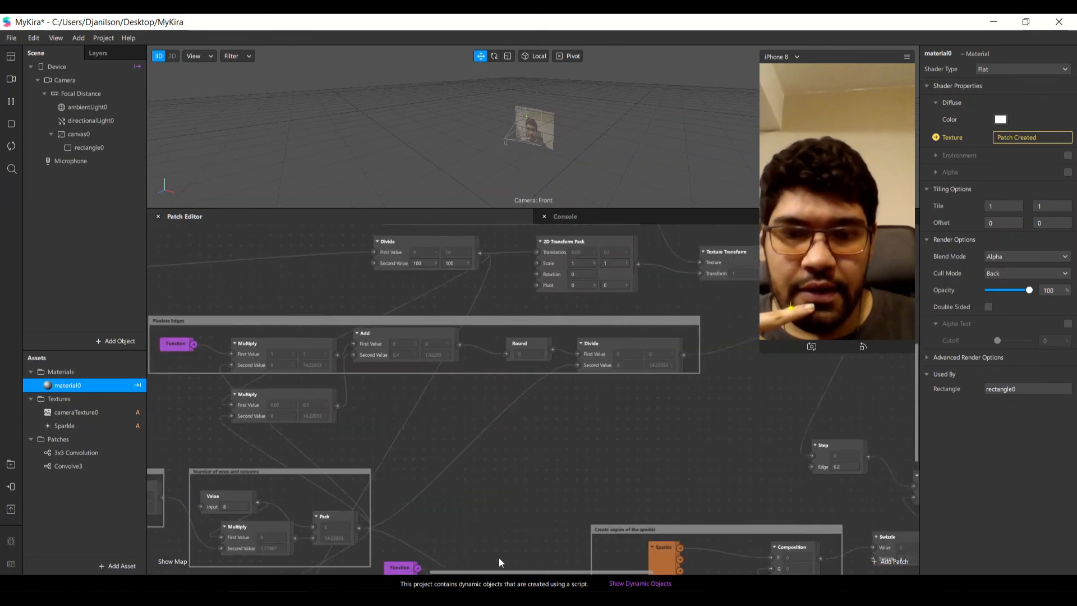
scroll(499, 557, "down", 4)
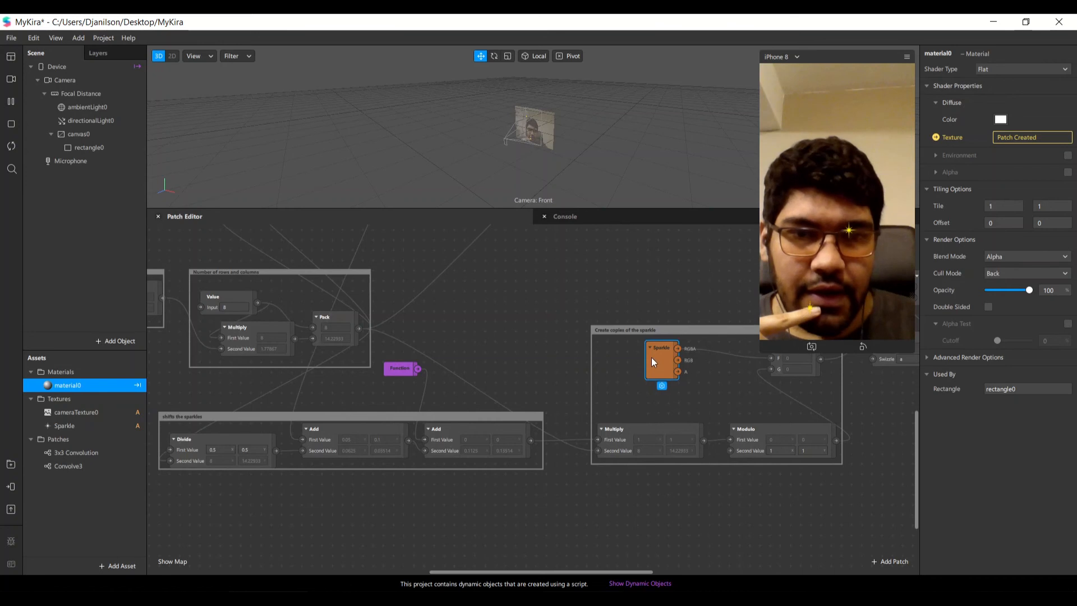
left_click_drag(651, 358, 314, 593)
left_click_drag(1, 532, 263, 399)
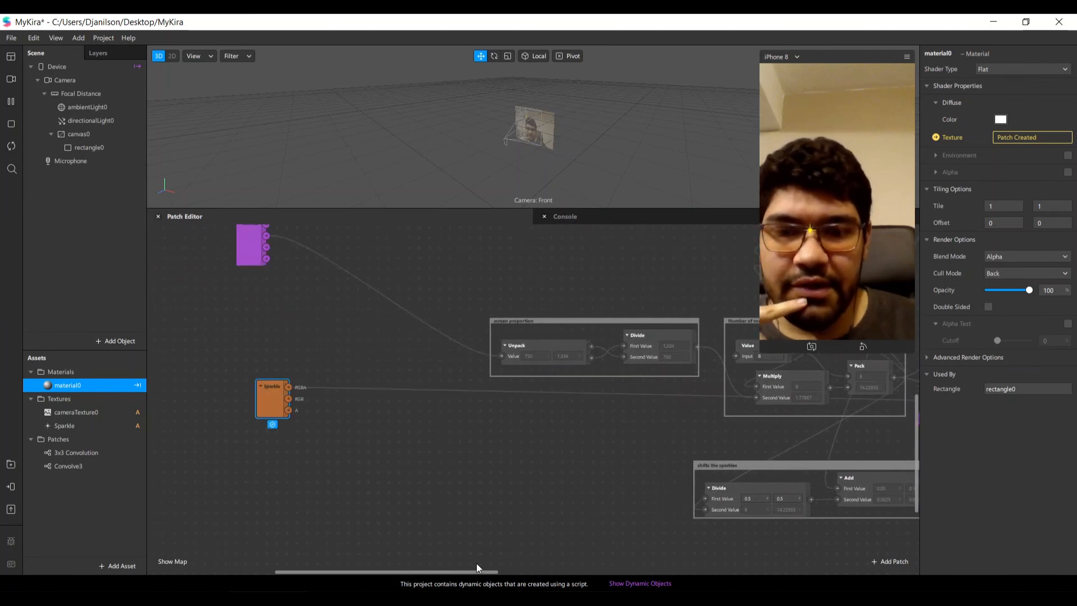
Move the material0 patch farther away from Pack at the output end of the graph
left_click_drag(476, 571, 725, 552)
scroll(635, 439, "up", 3)
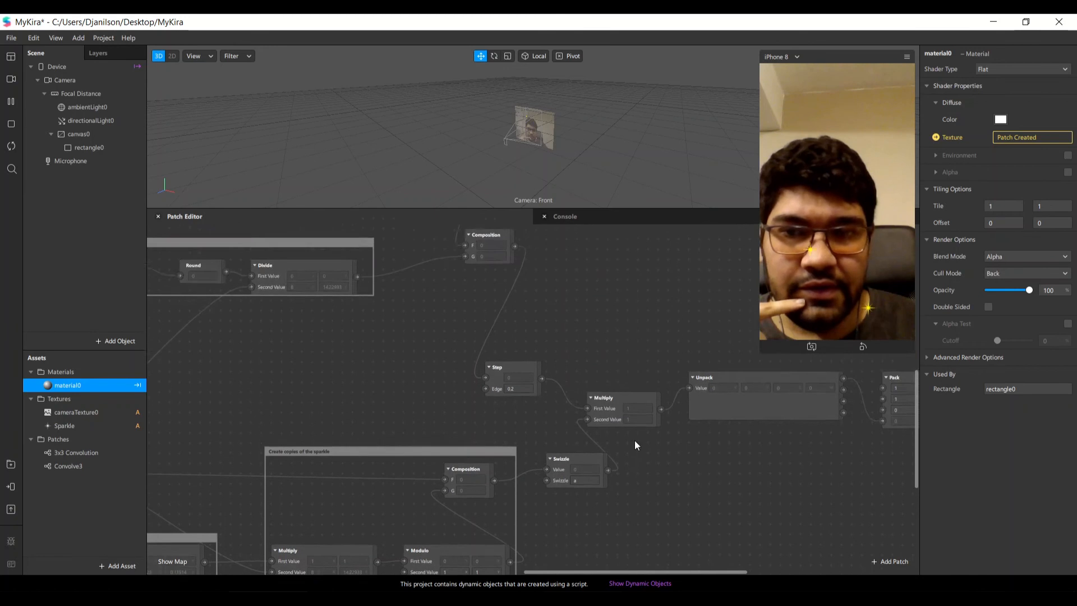
scroll(634, 440, "up", 3)
left_click_drag(630, 569, 701, 571)
scroll(668, 485, "down", 1)
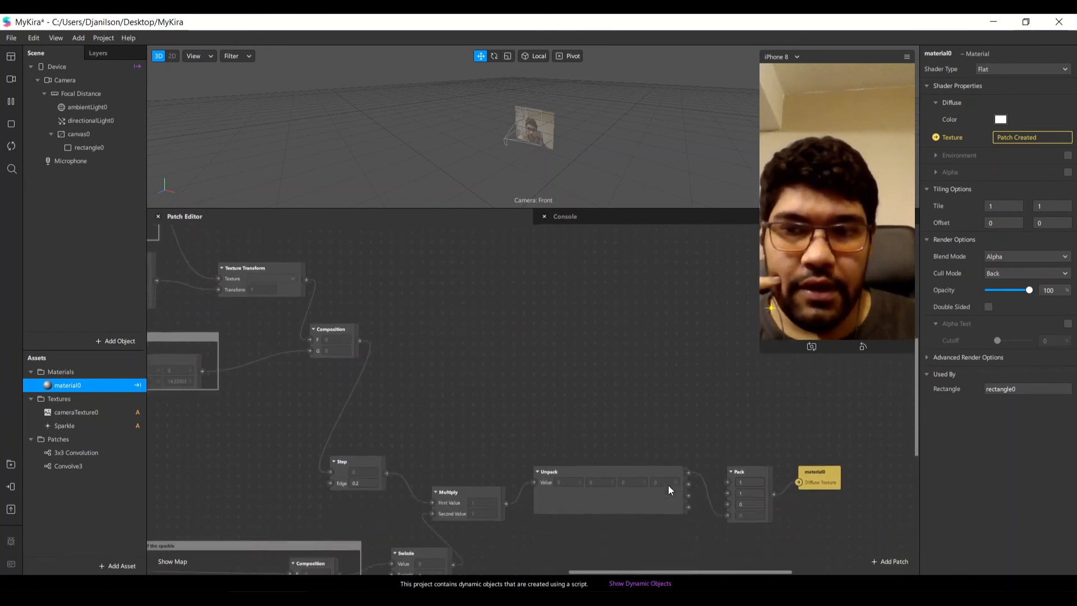
left_click_drag(820, 472, 883, 471)
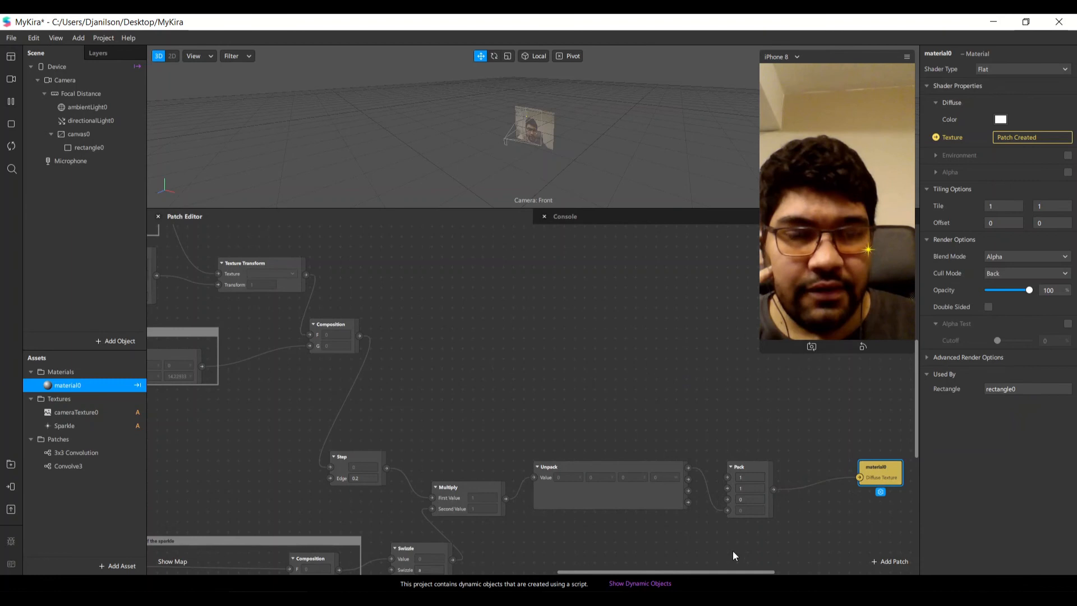
left_click_drag(748, 570, 769, 550)
scroll(770, 540, "down", 1)
left_click_drag(787, 422, 849, 420)
left_click_drag(632, 488, 718, 406)
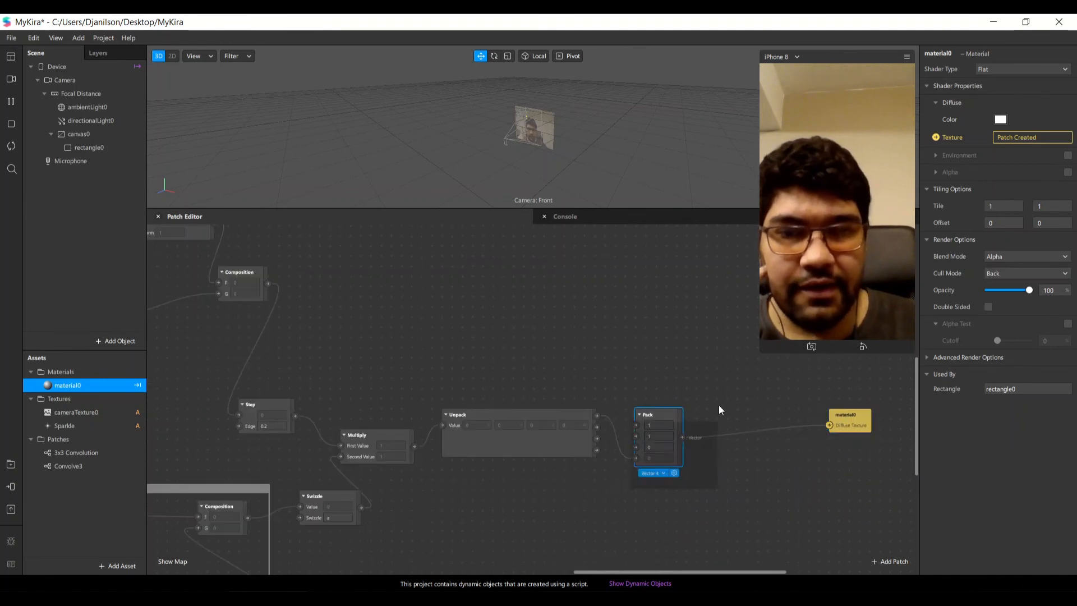
left_click_drag(866, 434, 876, 435)
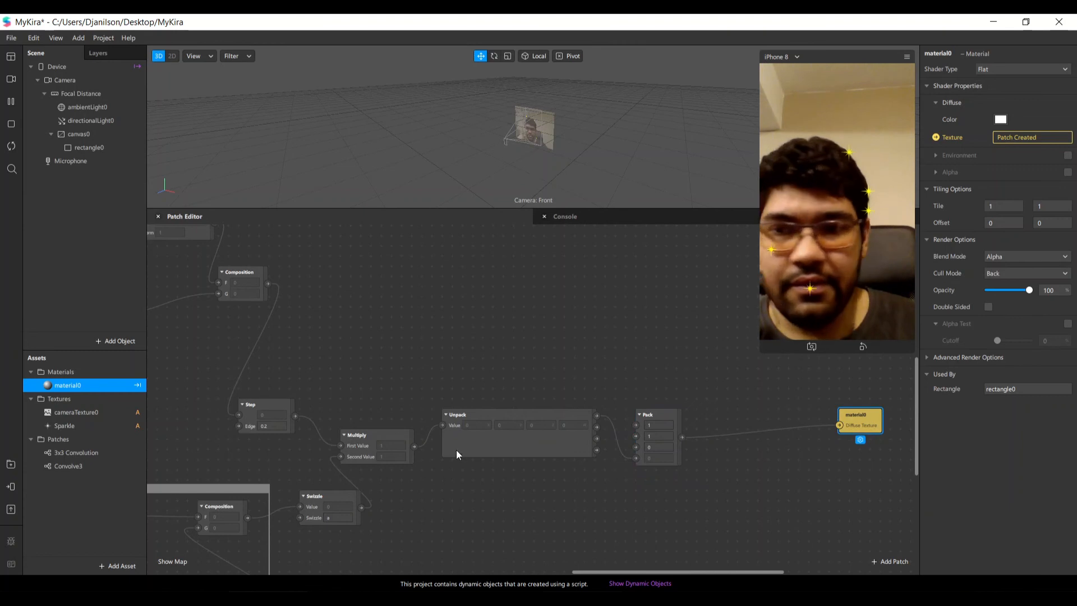
Try an Edge value of 0.8 on the Step patch
scroll(458, 455, "up", 1)
scroll(458, 455, "down", 1)
left_click_drag(595, 572, 491, 572)
scroll(349, 407, "down", 3)
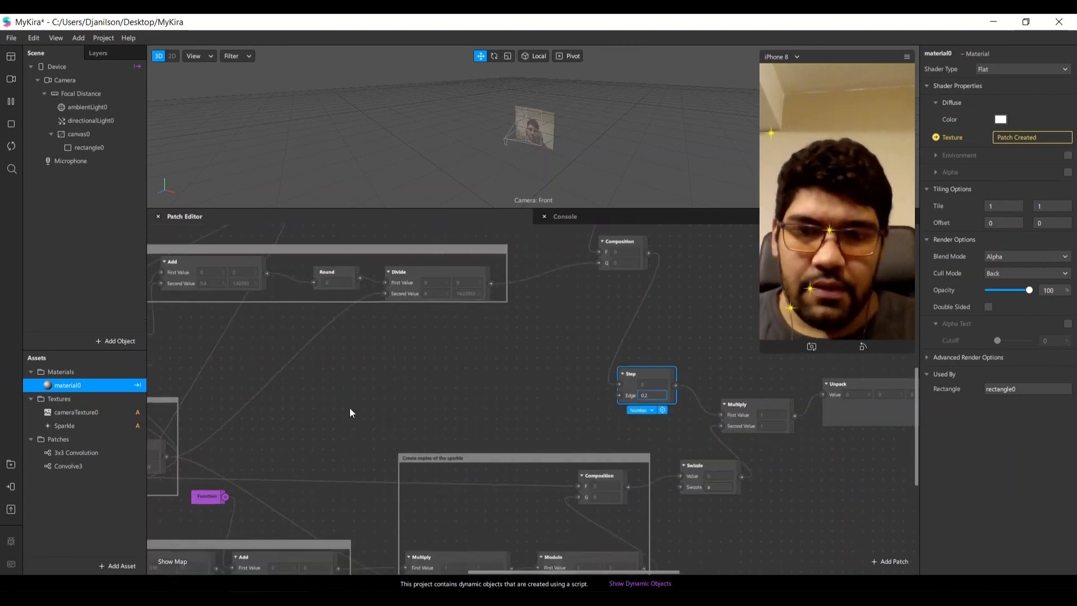
scroll(348, 408, "down", 3)
scroll(472, 463, "up", 4)
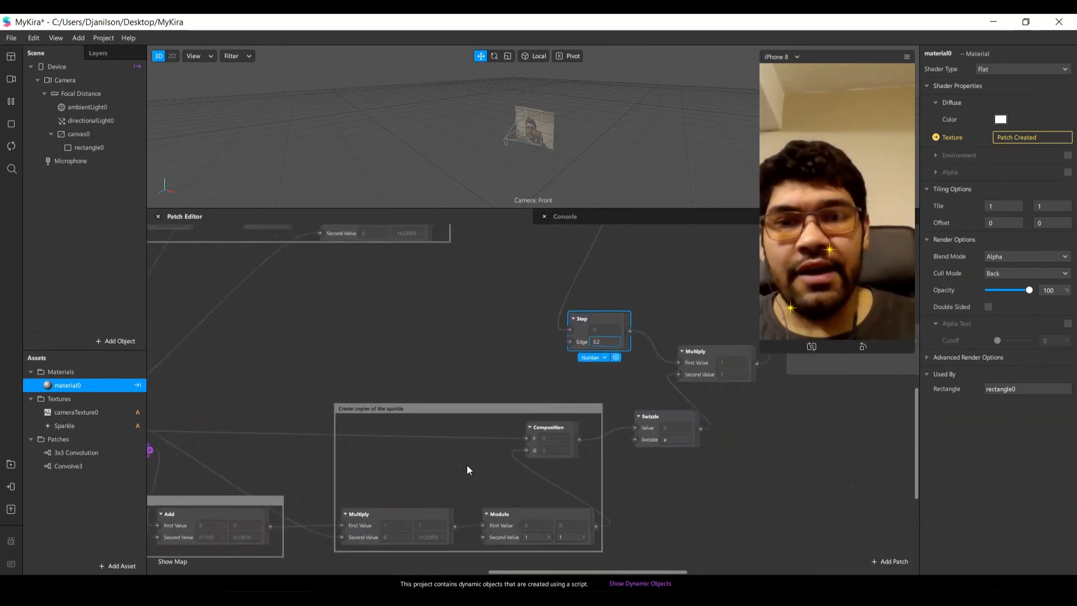
scroll(466, 465, "up", 2)
scroll(542, 392, "up", 5)
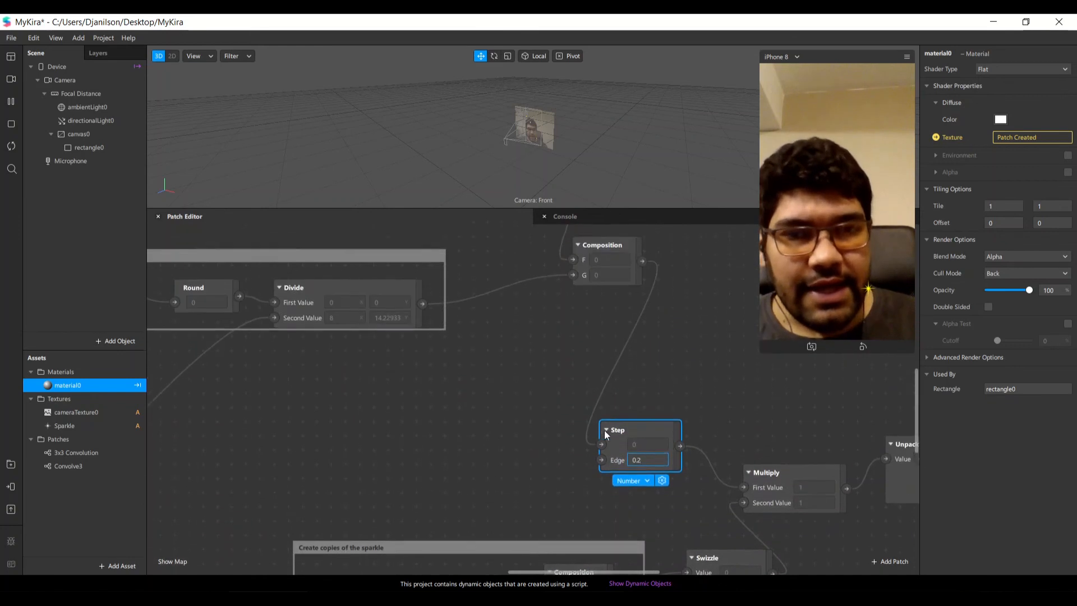
scroll(604, 429, "down", 1)
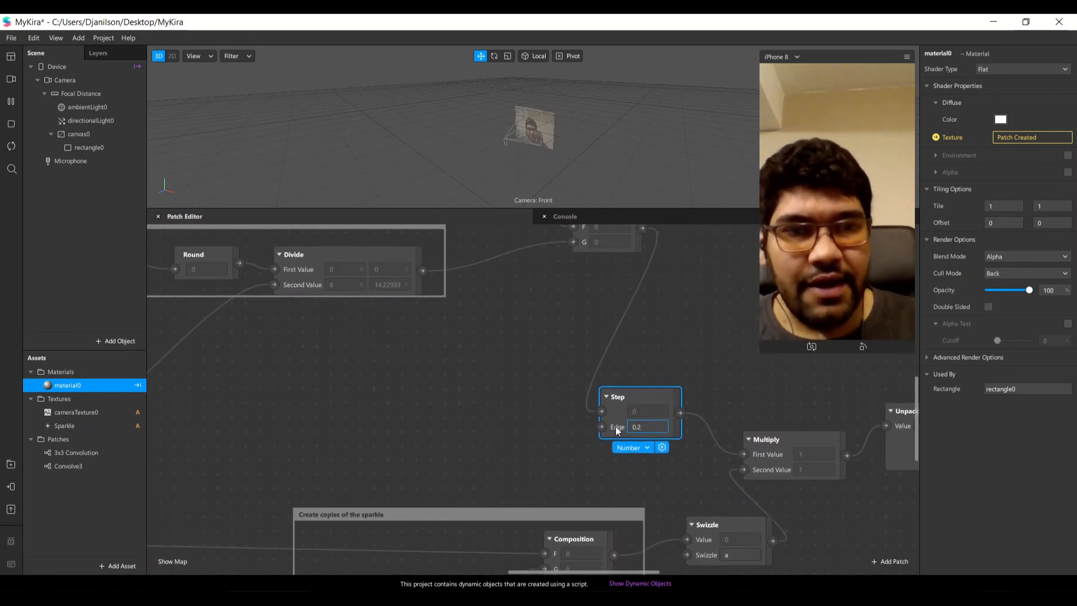
left_click(653, 428)
key("BackSpace")
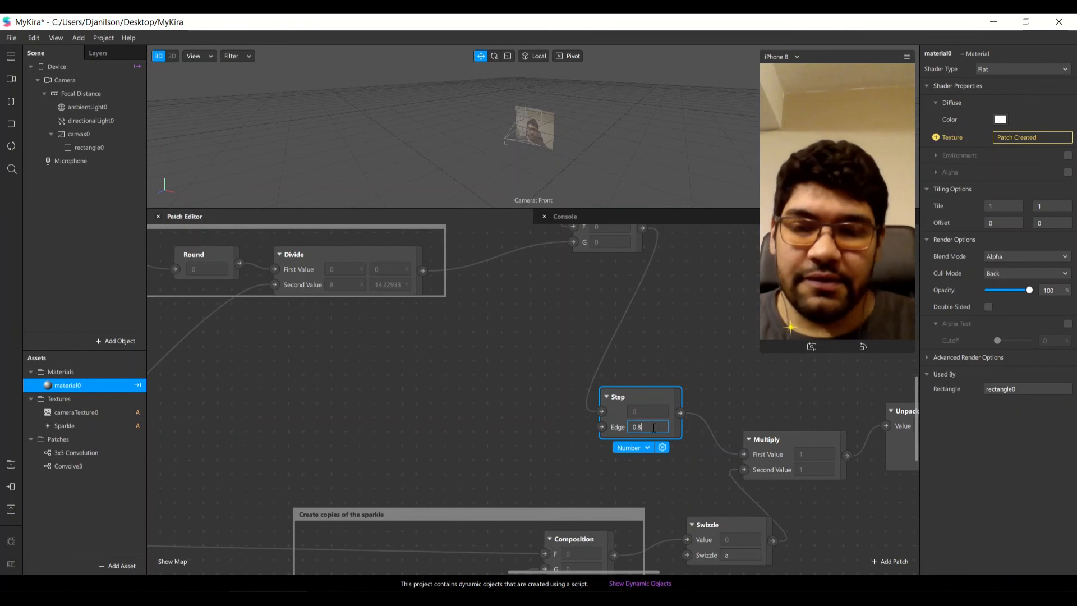
key("Return")
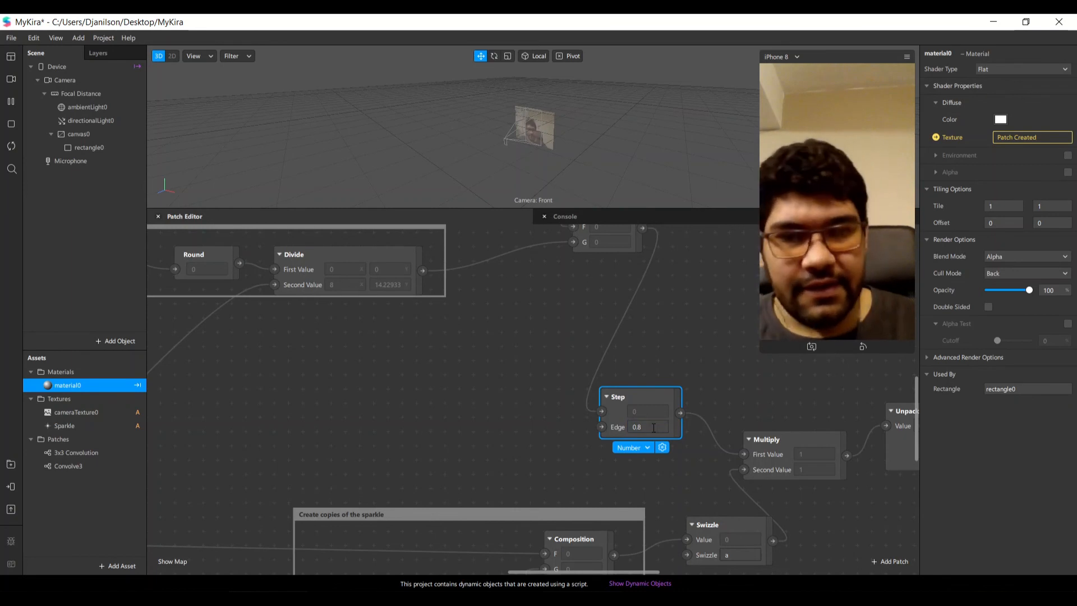
Set the Edge of the Step patch to 0.1
left_click(653, 428)
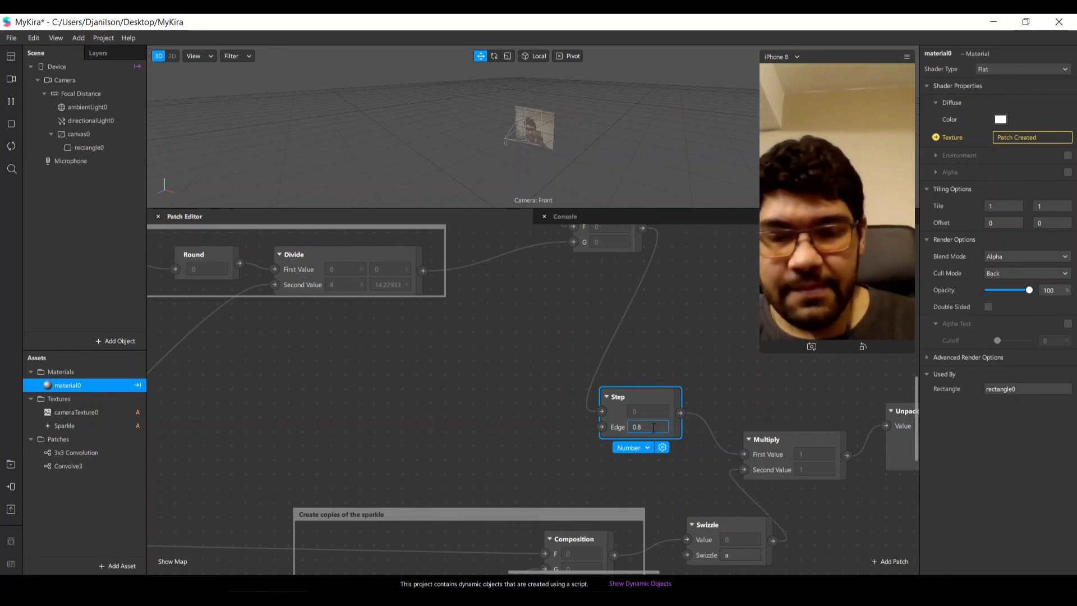
type("0.1")
key("Return")
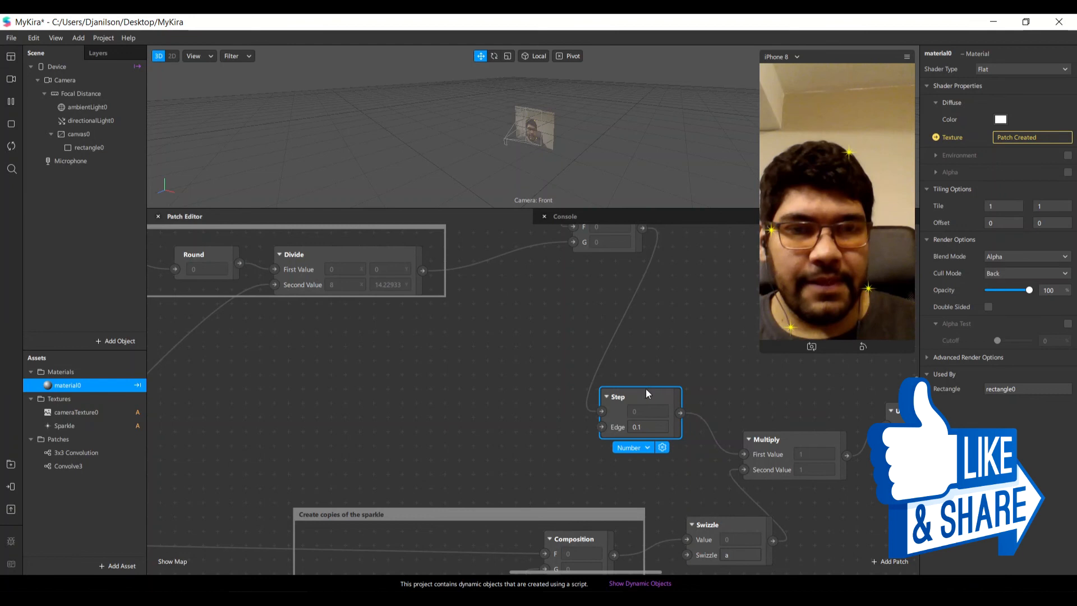
Add a Value patch to the graph beside the Step patch
left_click(890, 561)
type("value")
key("Return")
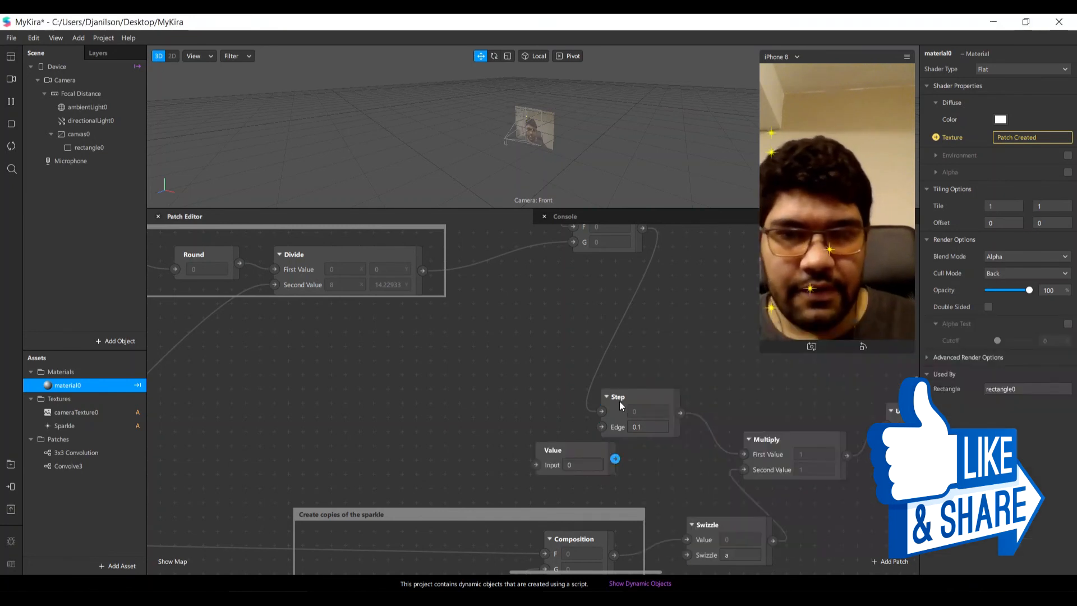
Move the new Value patch away from Step, set its input to 0.1, and connect its output to Step's Edge
left_click_drag(561, 457, 368, 440)
scroll(368, 437, "down", 3)
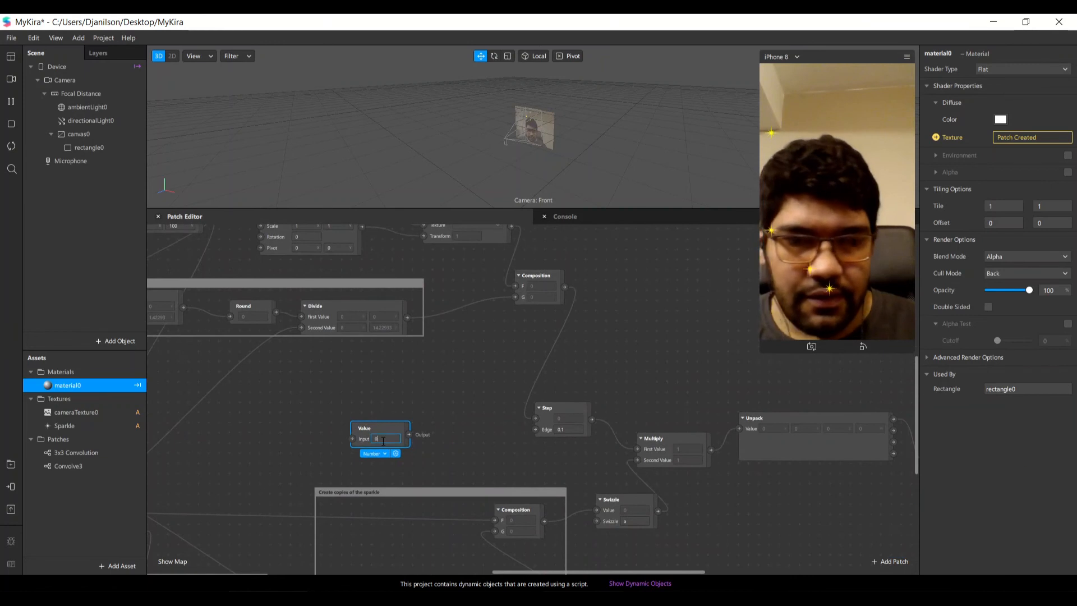
key("BackSpace")
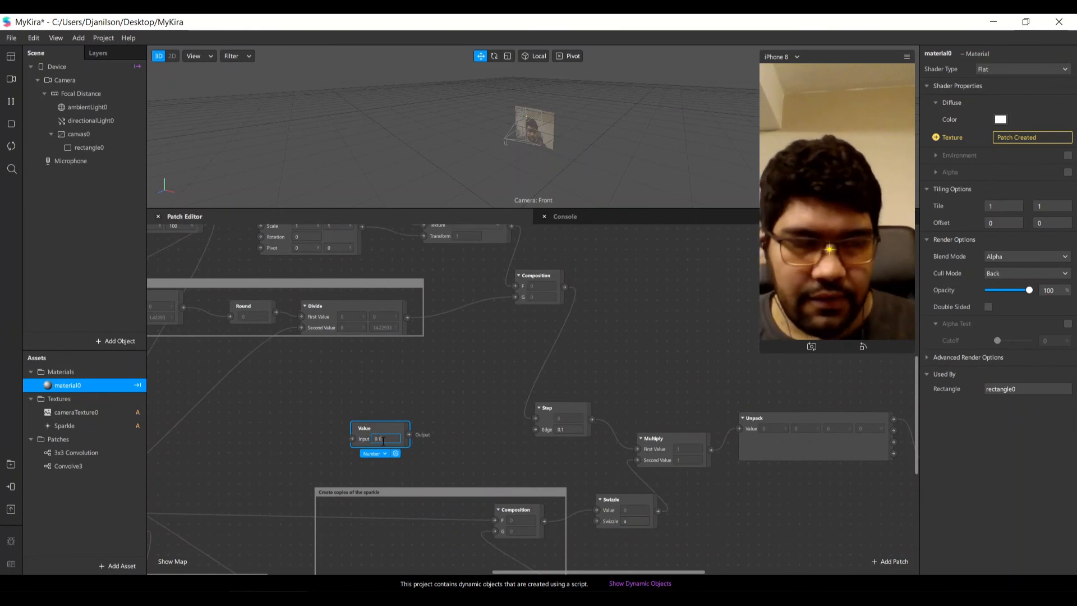
type("0.1")
left_click_drag(409, 434, 536, 429)
Move the 0.1 Value patch to the input end of the graph, between the Device and Sparkle patches
left_click_drag(578, 572, 324, 577)
scroll(627, 491, "up", 2)
left_click(600, 423)
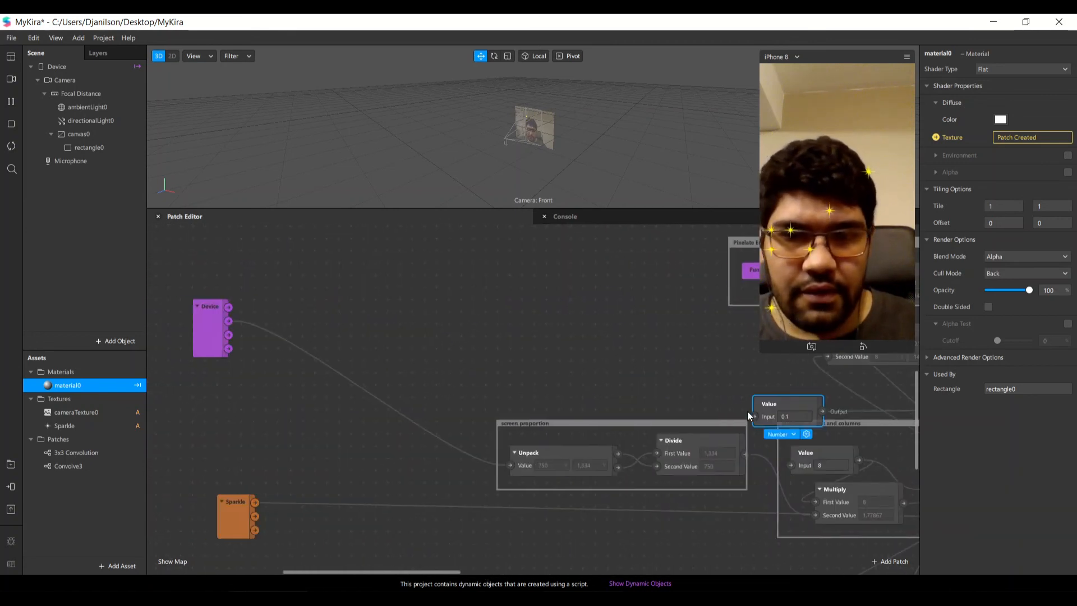
left_click_drag(776, 402, 252, 427)
Group all processing patches between the input patches and material0, leaving the inputs and material0 outside the group
scroll(502, 415, "down", 6)
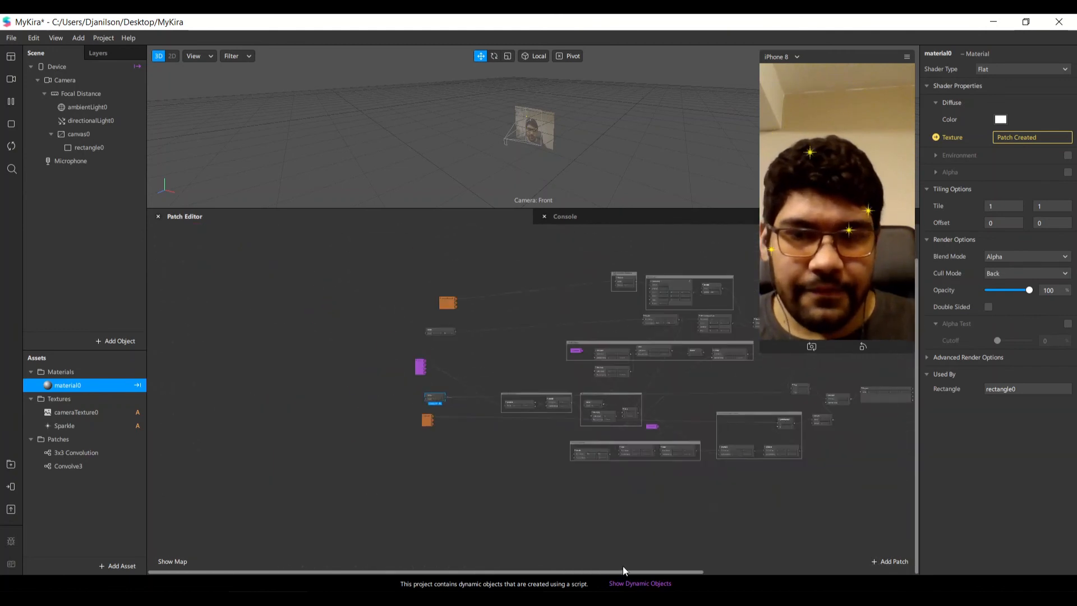
left_click_drag(624, 570, 759, 567)
left_click_drag(271, 245, 766, 544)
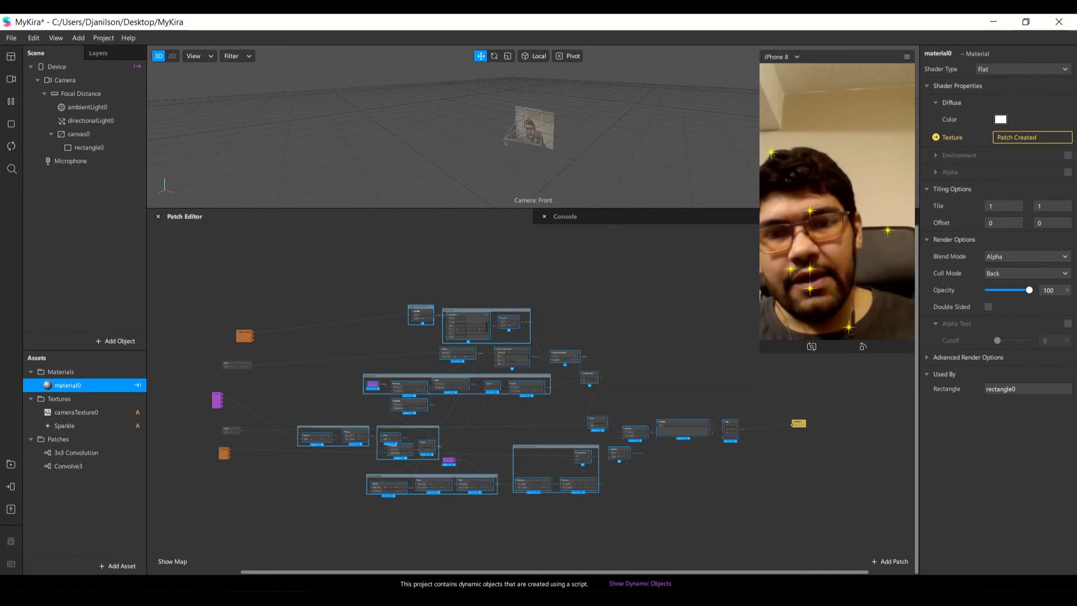
right_click(476, 321)
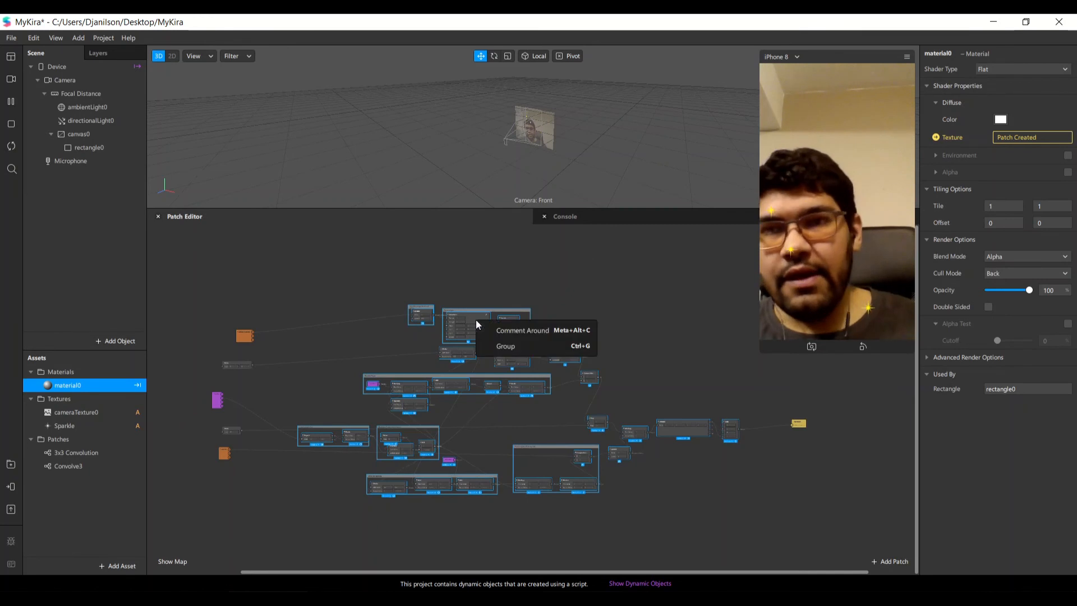
left_click(526, 347)
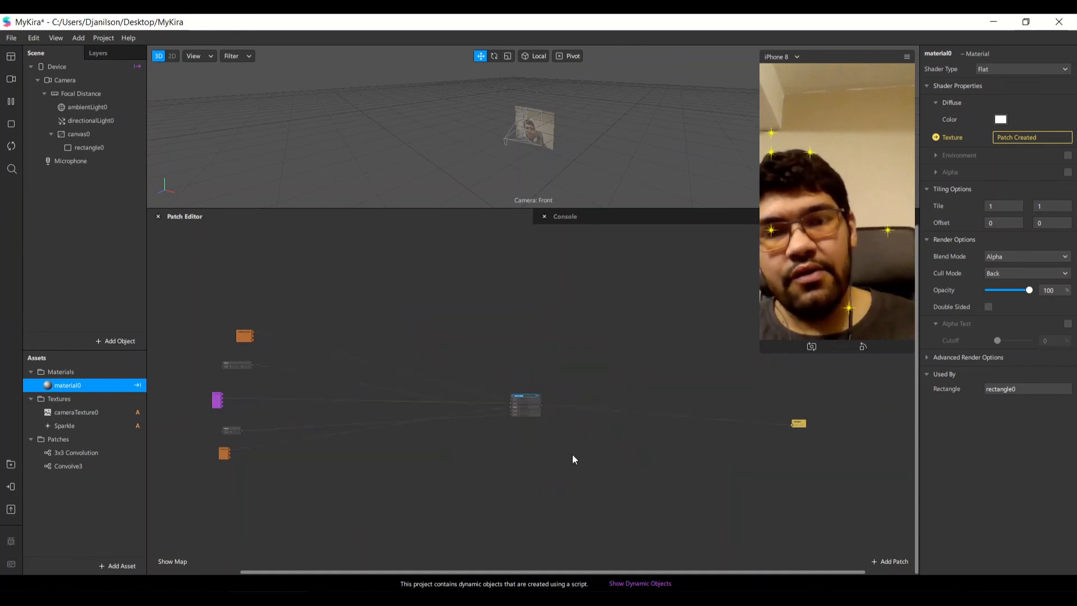
Name the new patch group Kira Kira
scroll(570, 456, "up", 5)
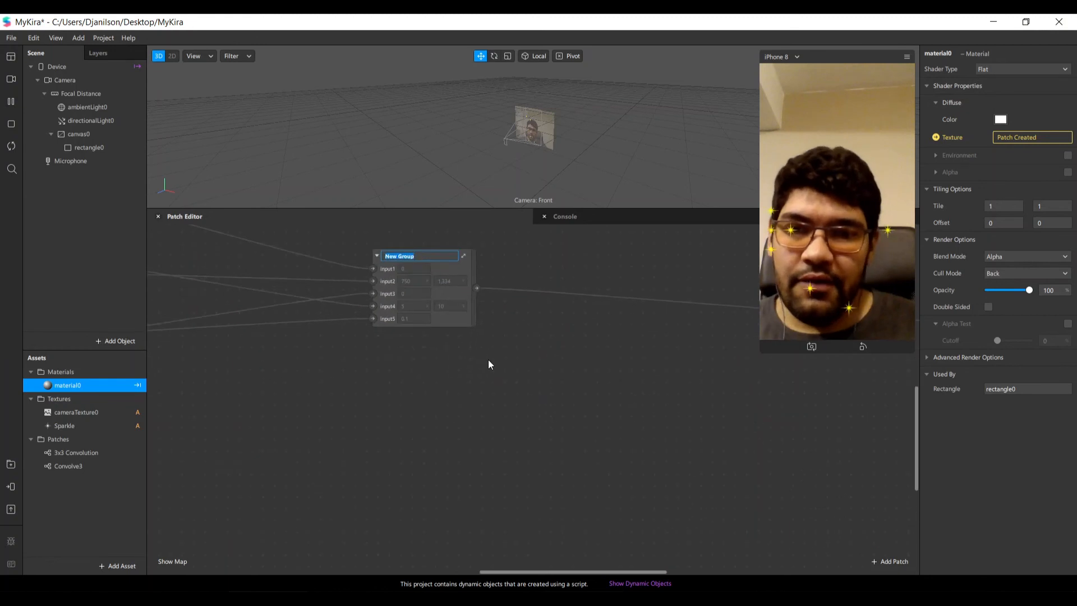
scroll(405, 272, "up", 1)
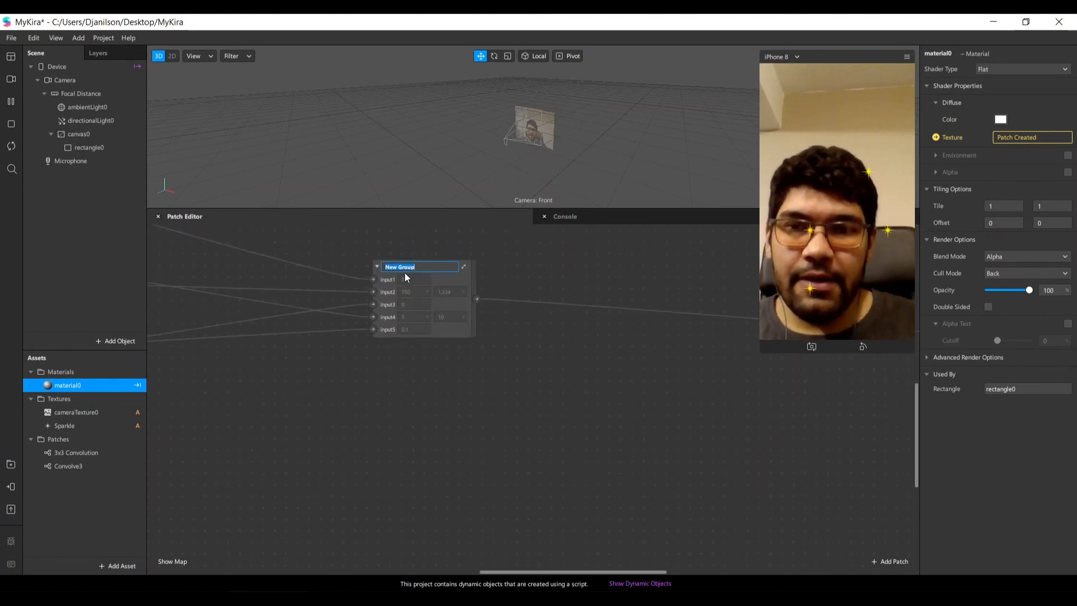
scroll(439, 290, "up", 2)
type("Ki")
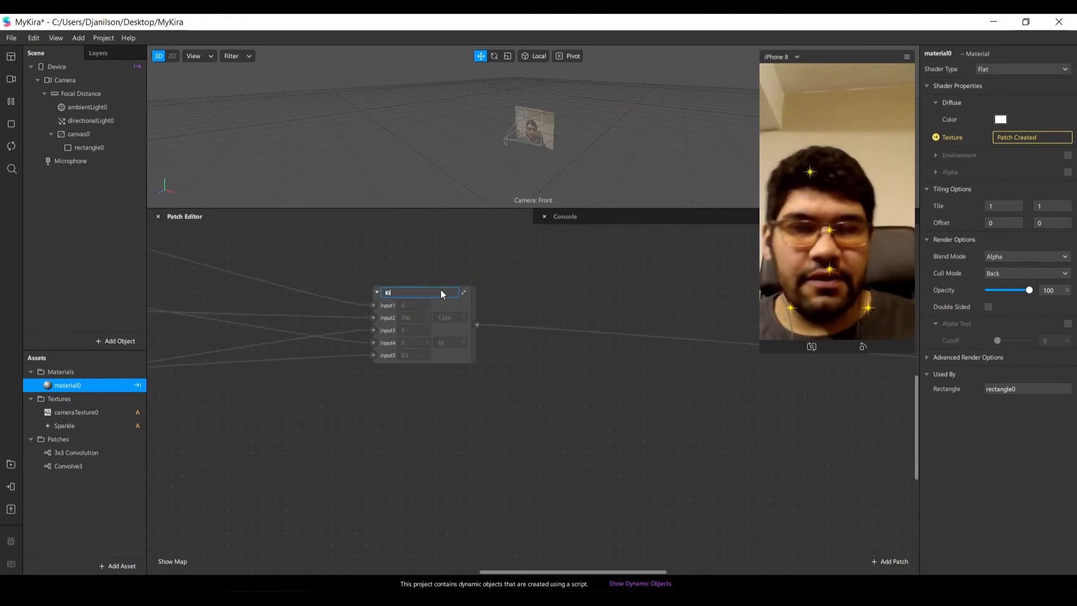
type("ra Kira")
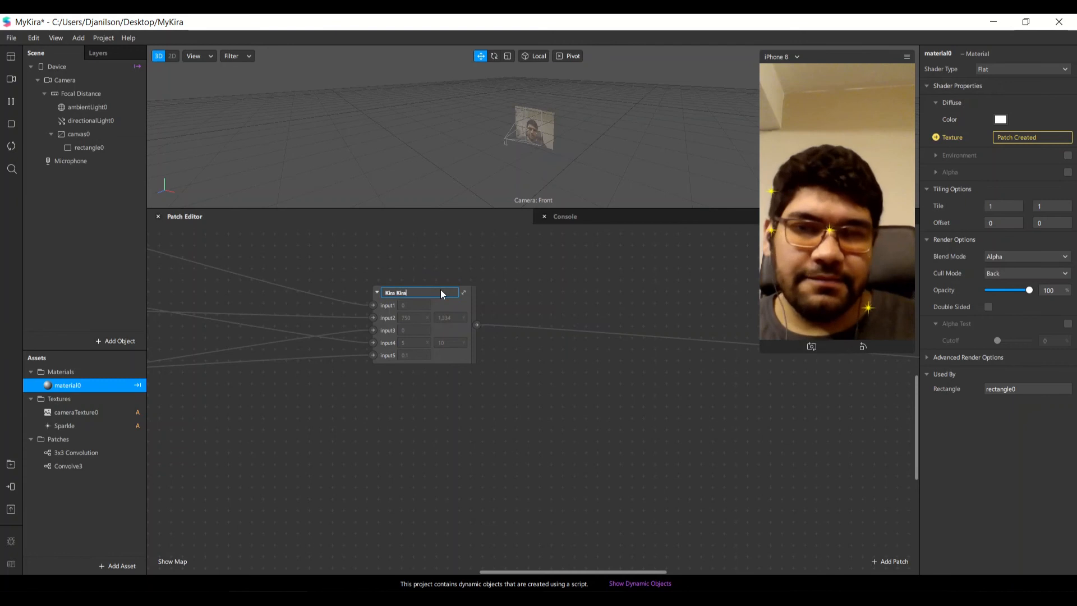
key("Return")
Gather material0, cameraTexture0, both Value patches, Device and Sparkle closer around the Kira Kira group
scroll(499, 341, "down", 2, "ctrl")
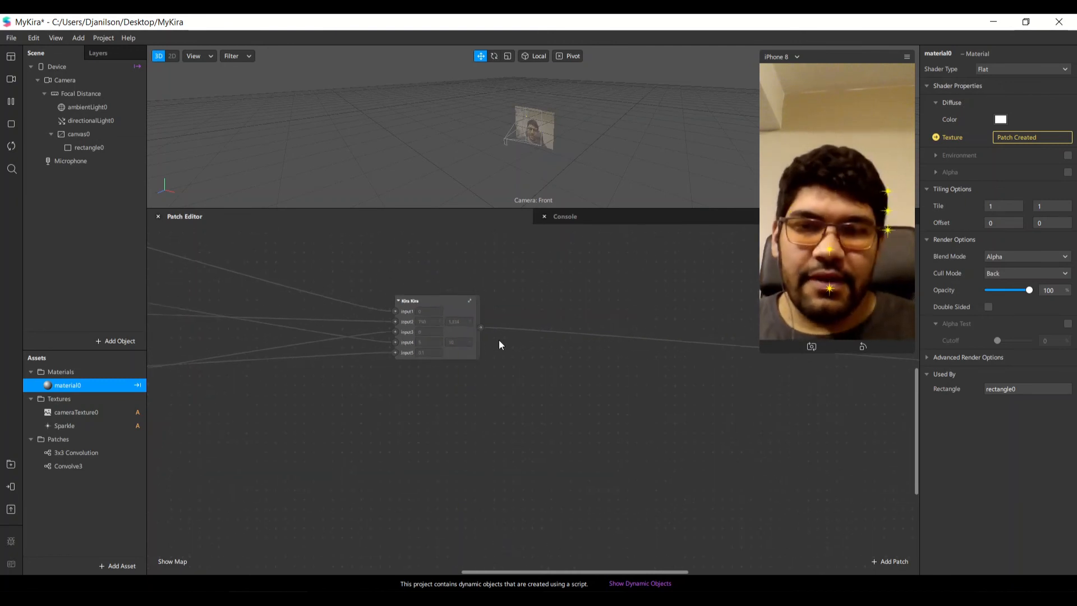
scroll(499, 341, "down", 3, "ctrl")
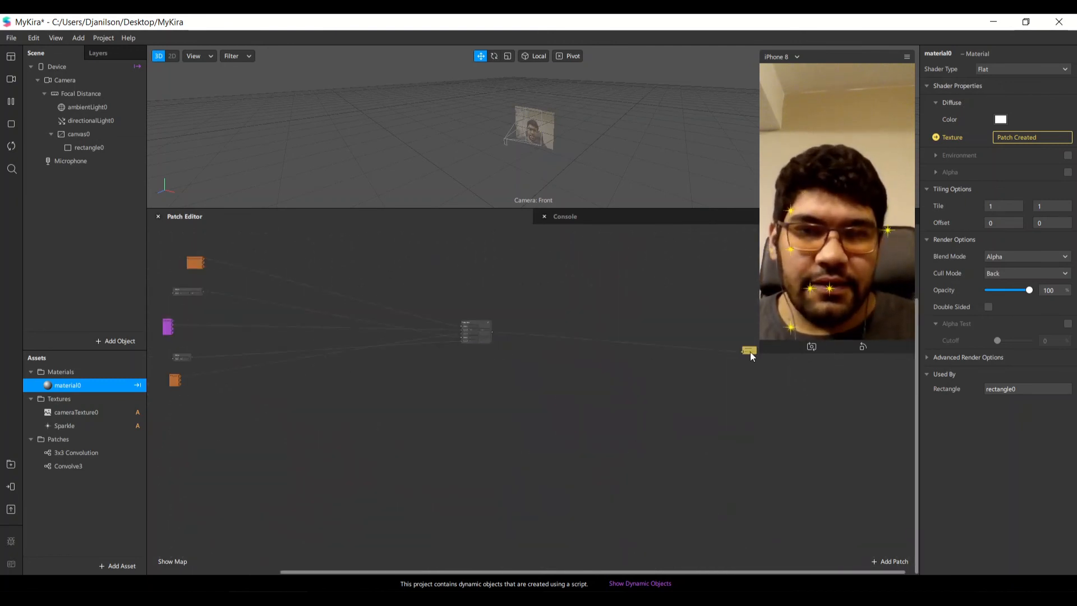
left_click_drag(749, 352, 537, 407)
left_click_drag(203, 341, 385, 355)
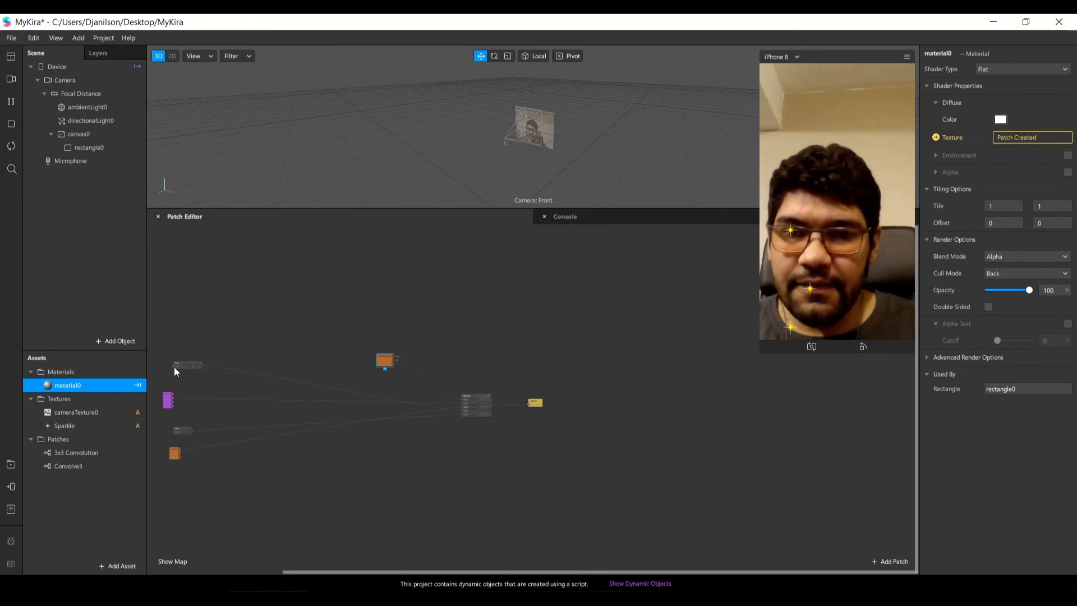
left_click_drag(174, 367, 382, 397)
left_click(167, 393)
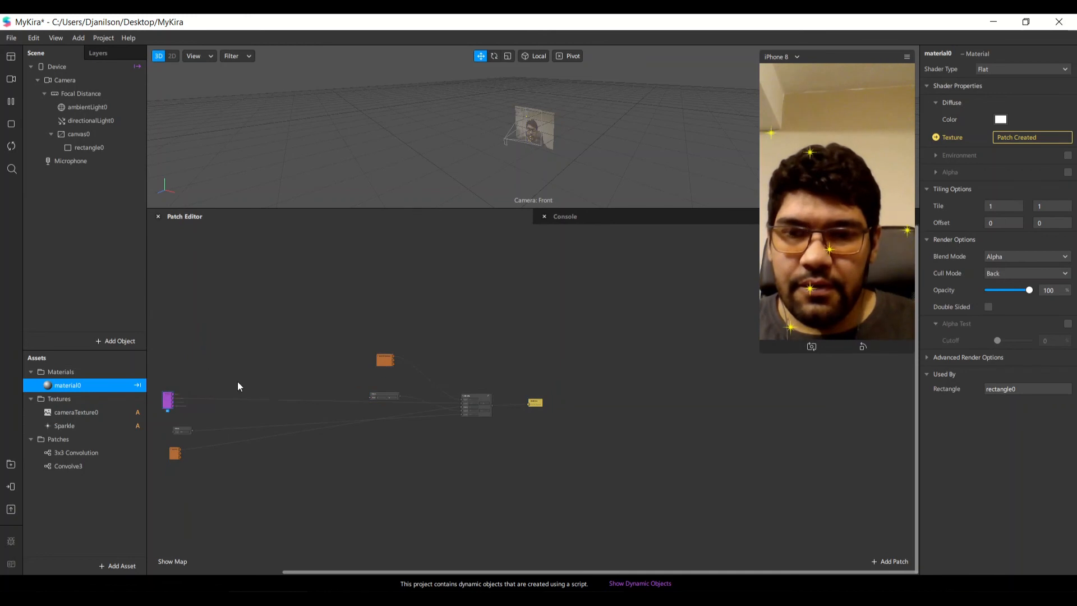
left_click_drag(166, 401, 356, 418)
left_click_drag(180, 430, 340, 455)
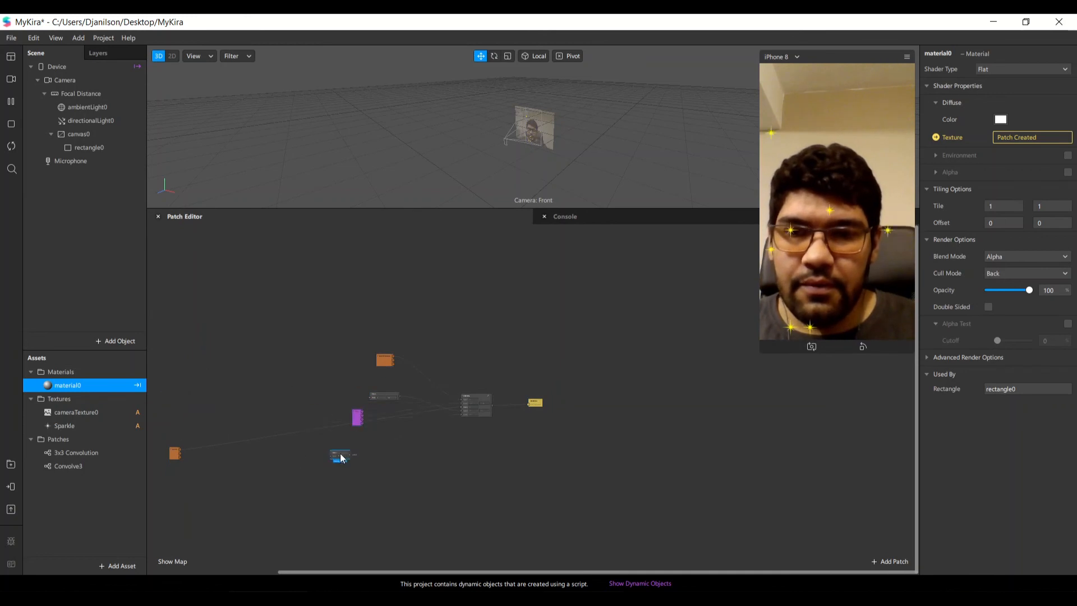
left_click_drag(175, 452, 388, 433)
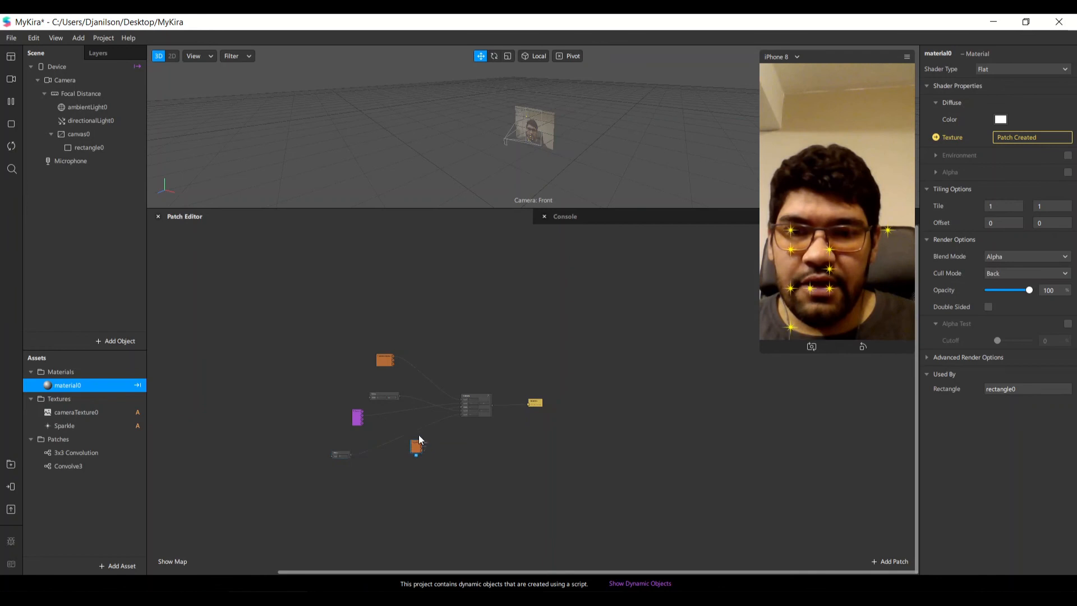
Place the 0.1 Value patch below Sparkle and bring cameraTexture0 nearer to the Kira Kira group
scroll(550, 453, "up", 5)
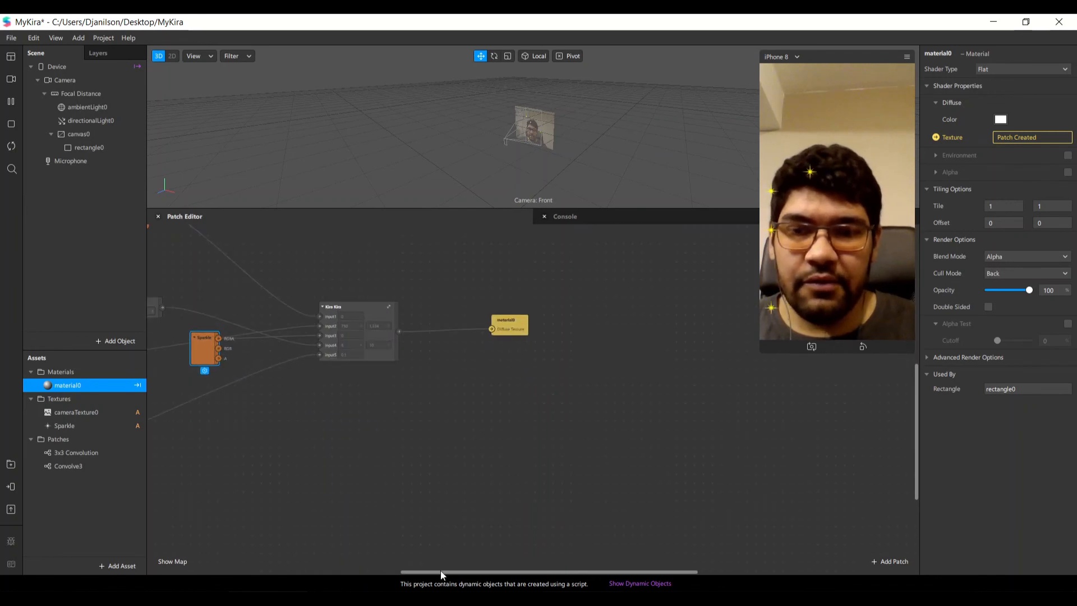
left_click_drag(441, 572, 348, 572)
left_click_drag(244, 448, 474, 378)
scroll(670, 345, "up", 3)
scroll(633, 455, "up", 2, "ctrl")
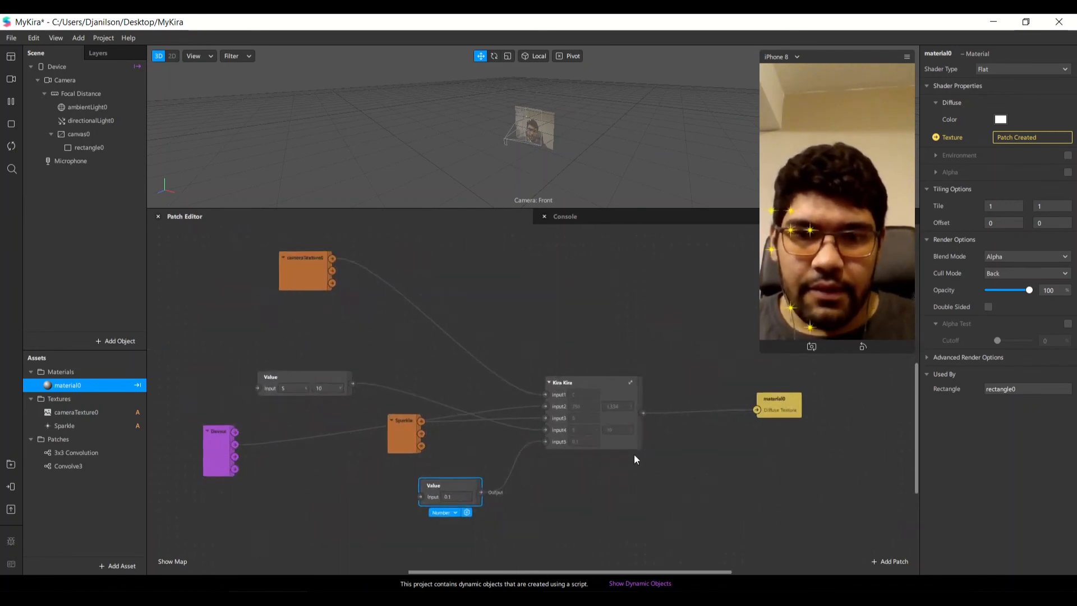
scroll(634, 459, "up", 2, "ctrl")
left_click_drag(254, 242, 411, 286)
scroll(433, 315, "up", 5)
scroll(433, 315, "down", 2)
mouse_move(388, 322)
left_mouse_down()
mouse_move(436, 353)
mouse_move(398, 333)
left_mouse_up()
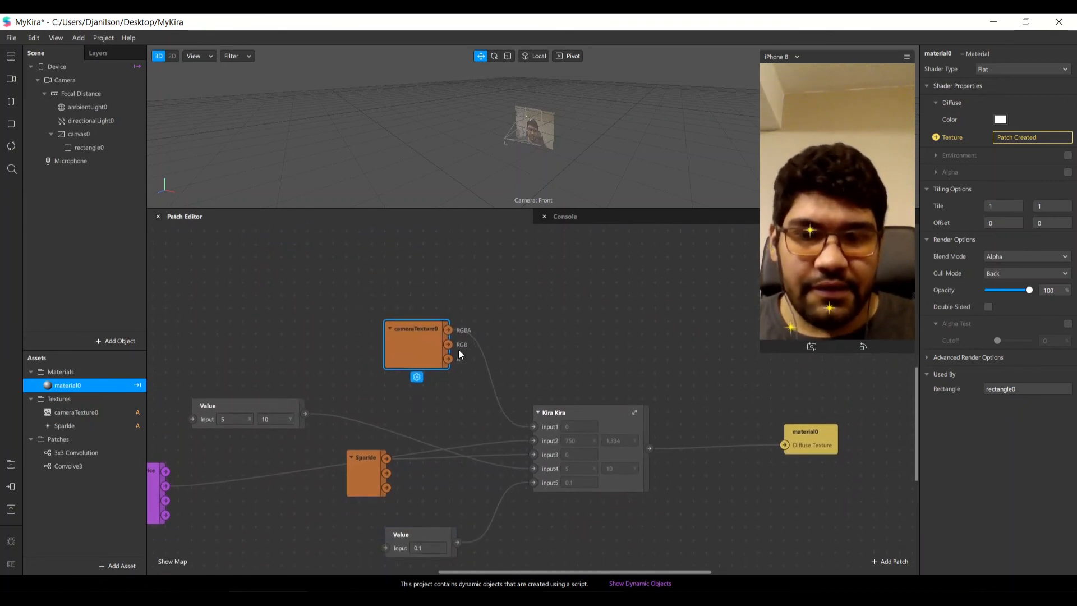
In the Kira Kira group properties, rename input1 to Texture and set its type to Texture
right_click(617, 426)
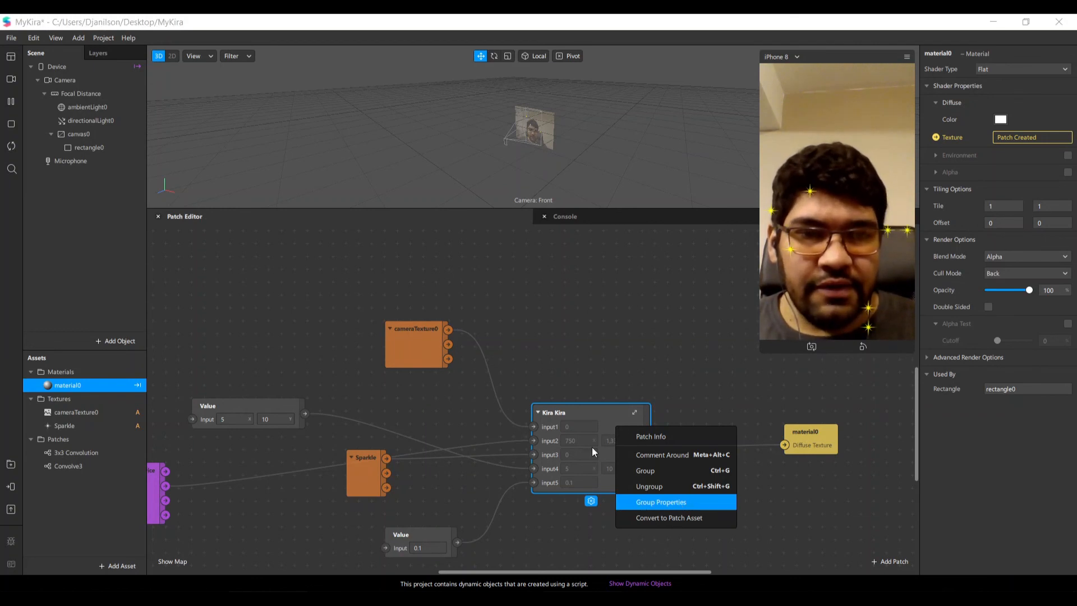
left_click(699, 507)
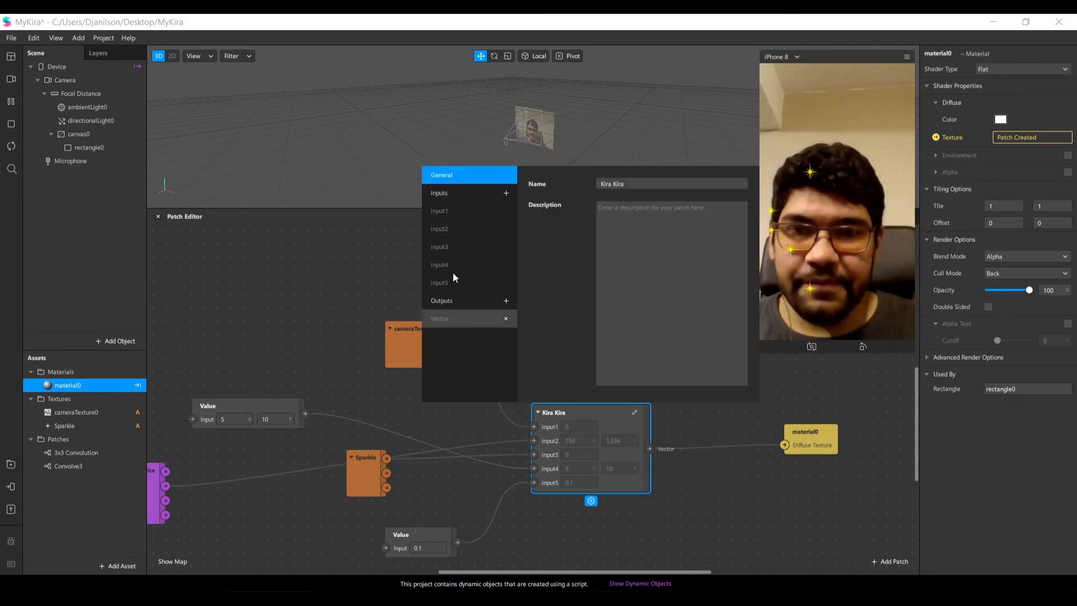
left_click(498, 208)
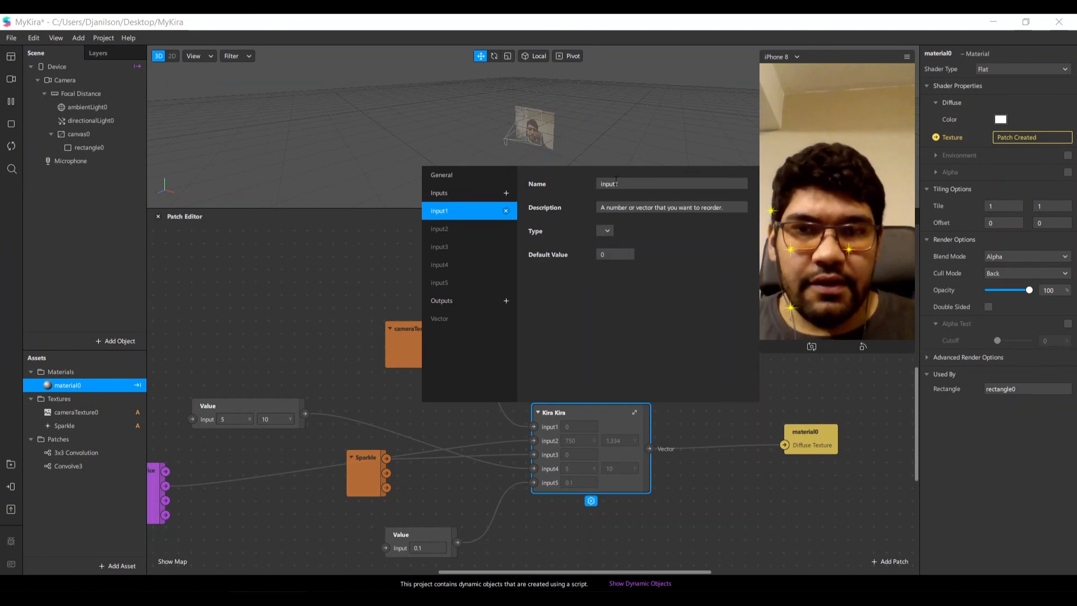
left_click_drag(643, 184, 511, 186)
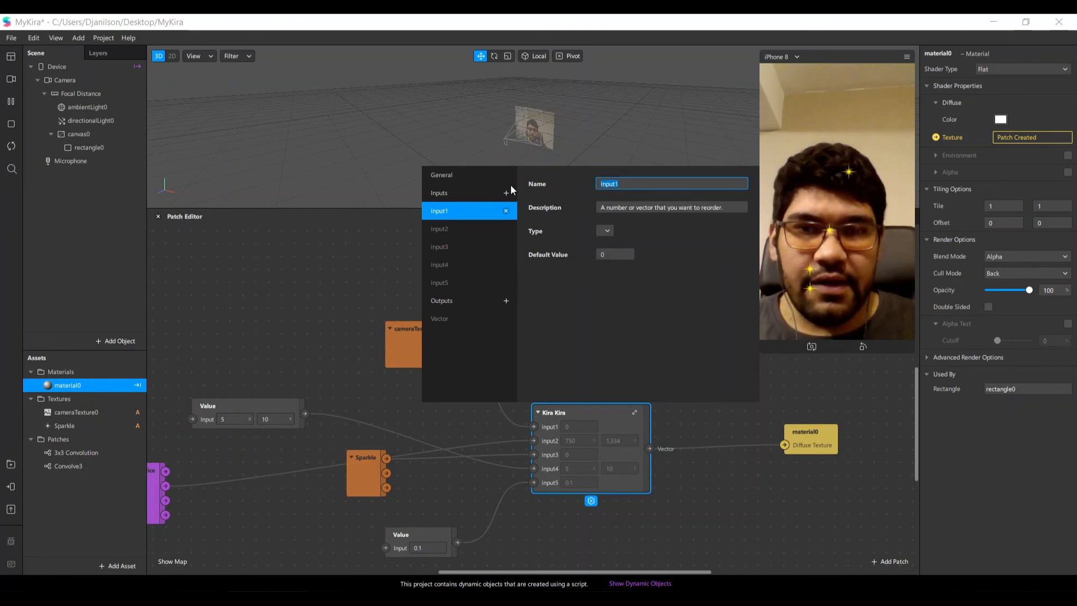
type("Texture")
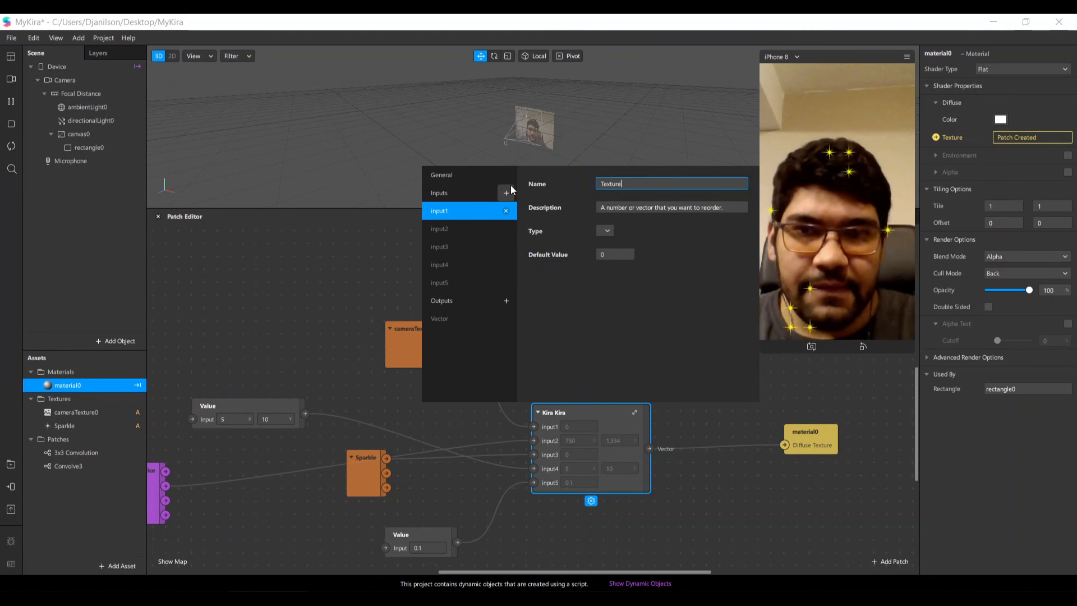
key("Return")
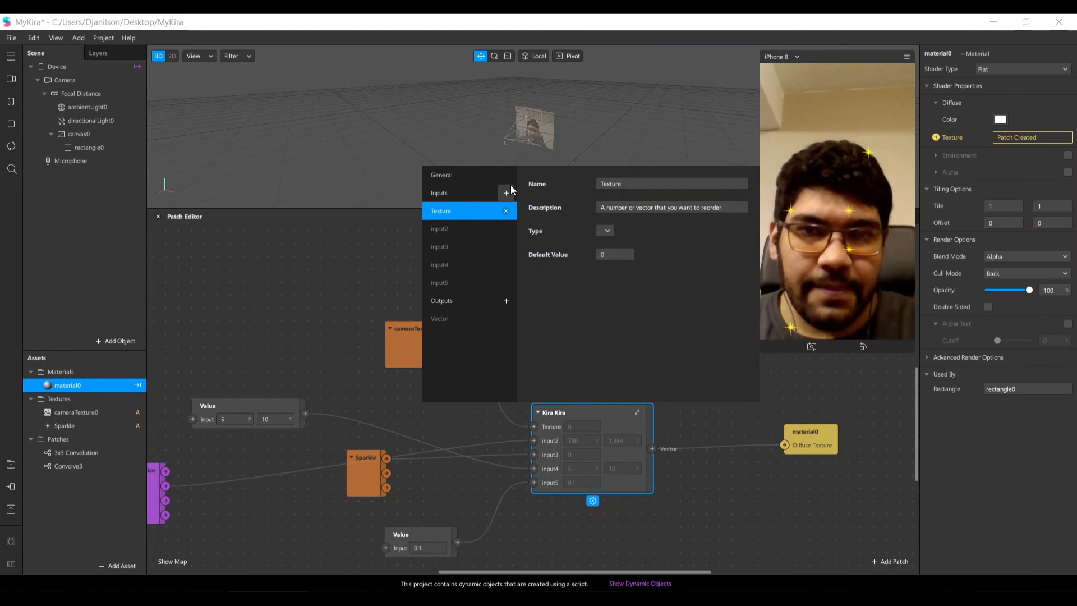
left_click(606, 231)
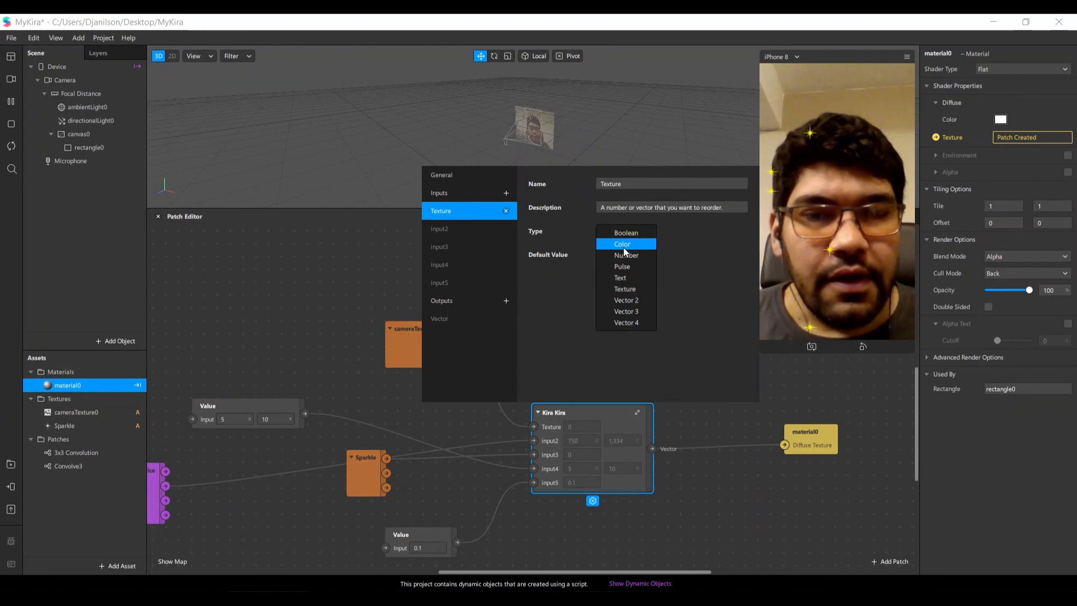
left_click(641, 289)
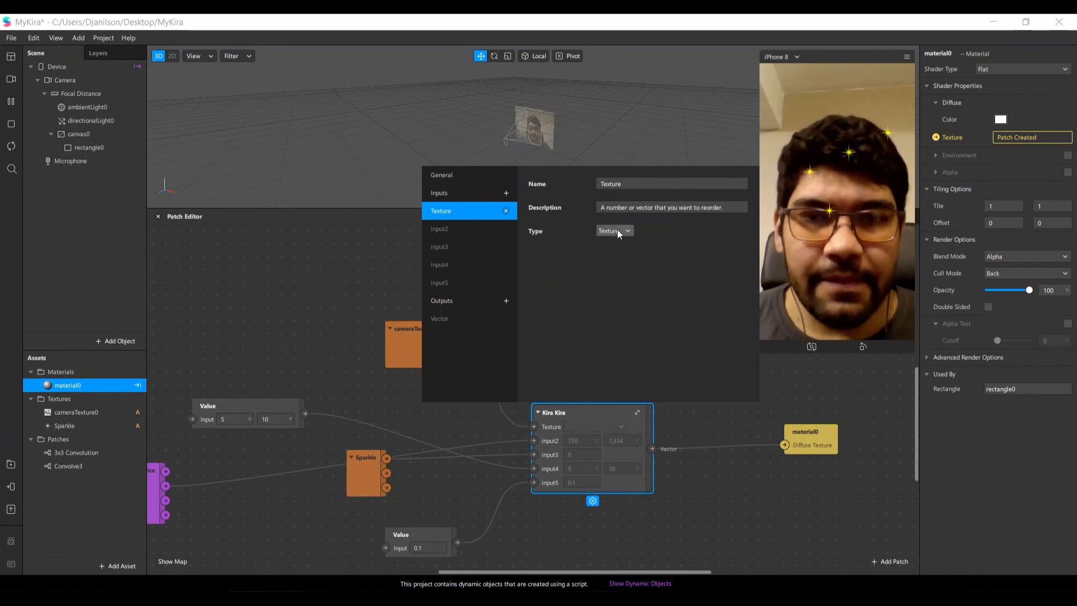
Shift the Sparkle patch lower and place the Device patch between cameraTexture0 and Sparkle, near the group's inputs
left_click(488, 229)
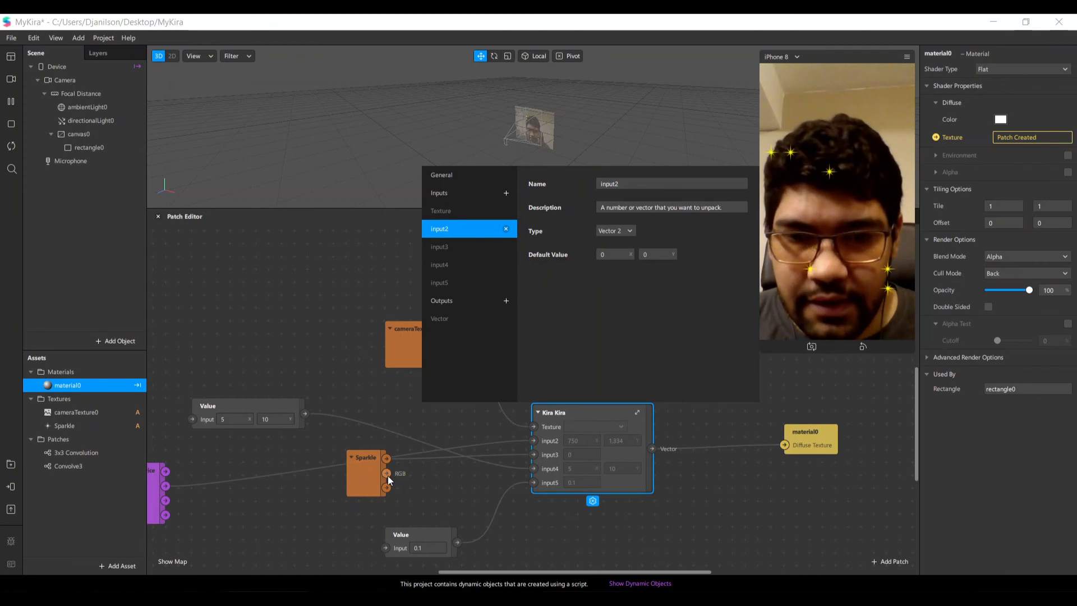
left_click_drag(365, 485, 348, 523)
left_click_drag(153, 486, 445, 418)
In the Kira Kira group properties, rename input2 to Screen Size and keep its type as Vector 2
right_click(595, 422)
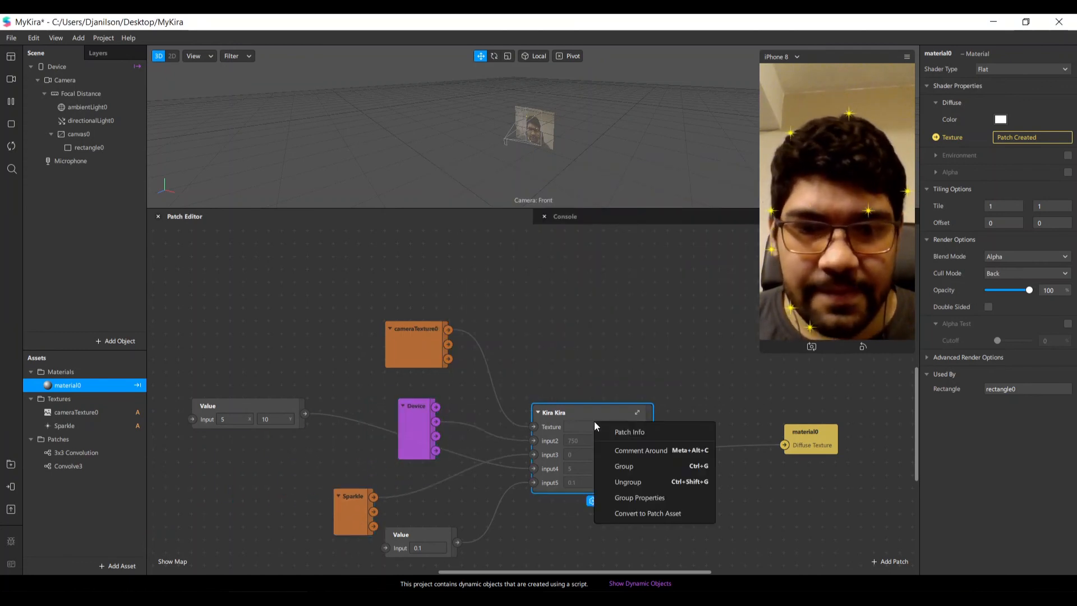
left_click(636, 494)
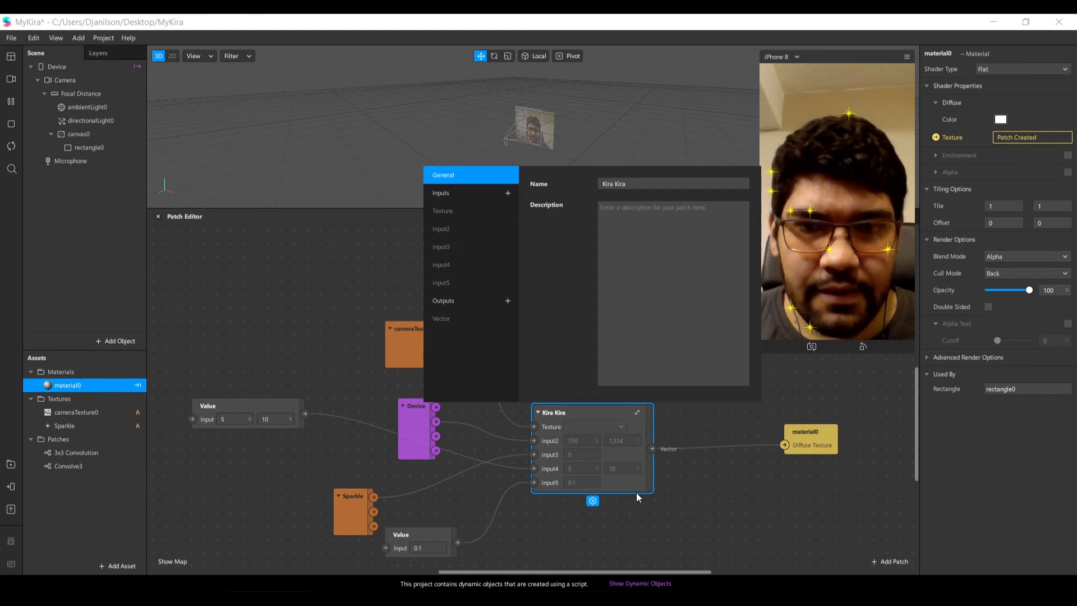
left_click(443, 207)
left_click(446, 225)
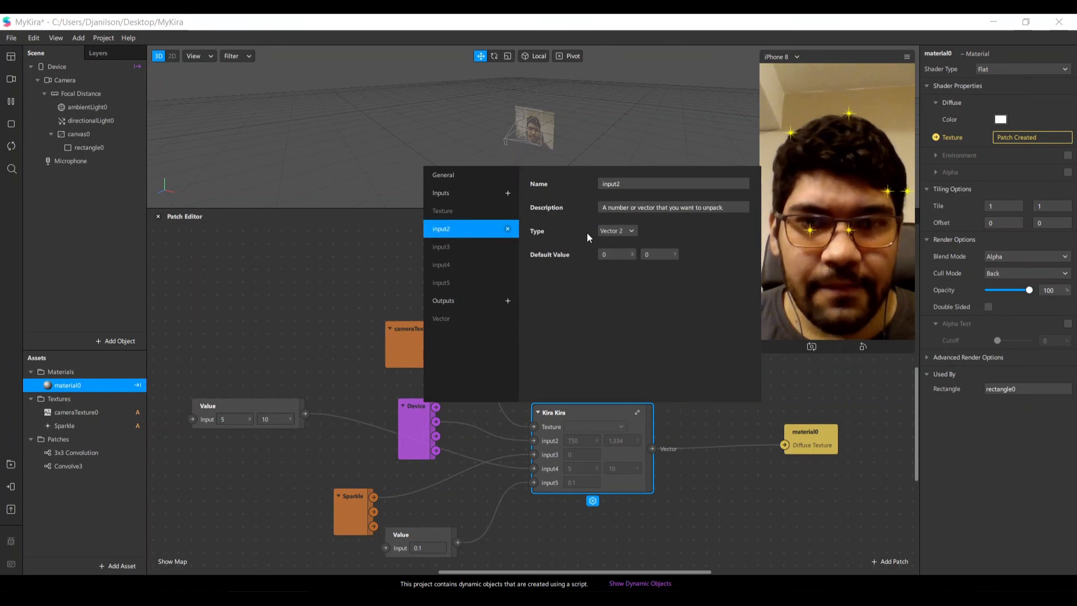
double_click(628, 184)
type("Screen")
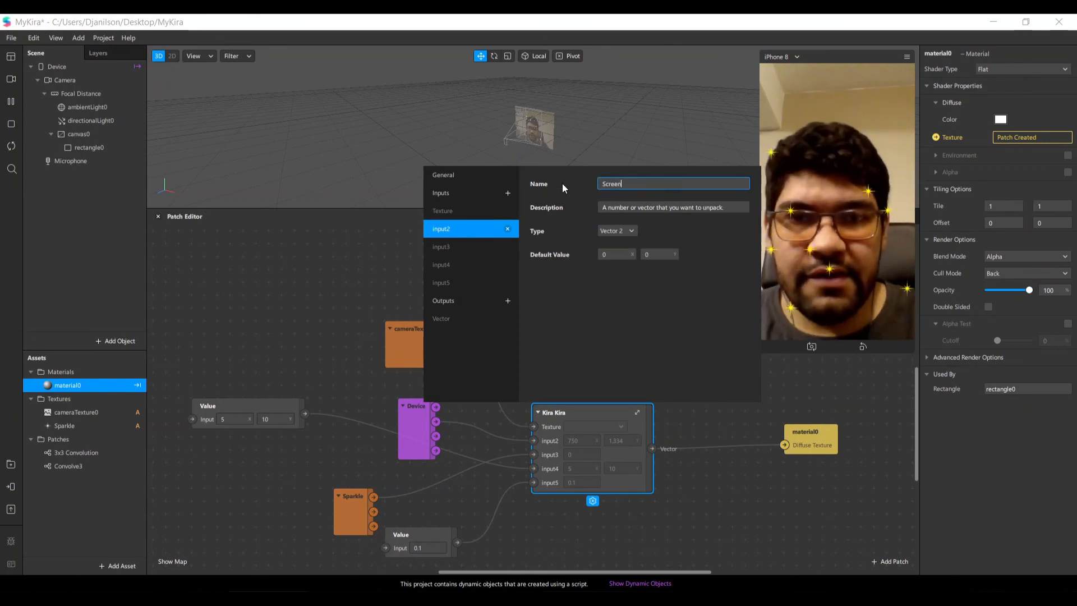
type(" Size")
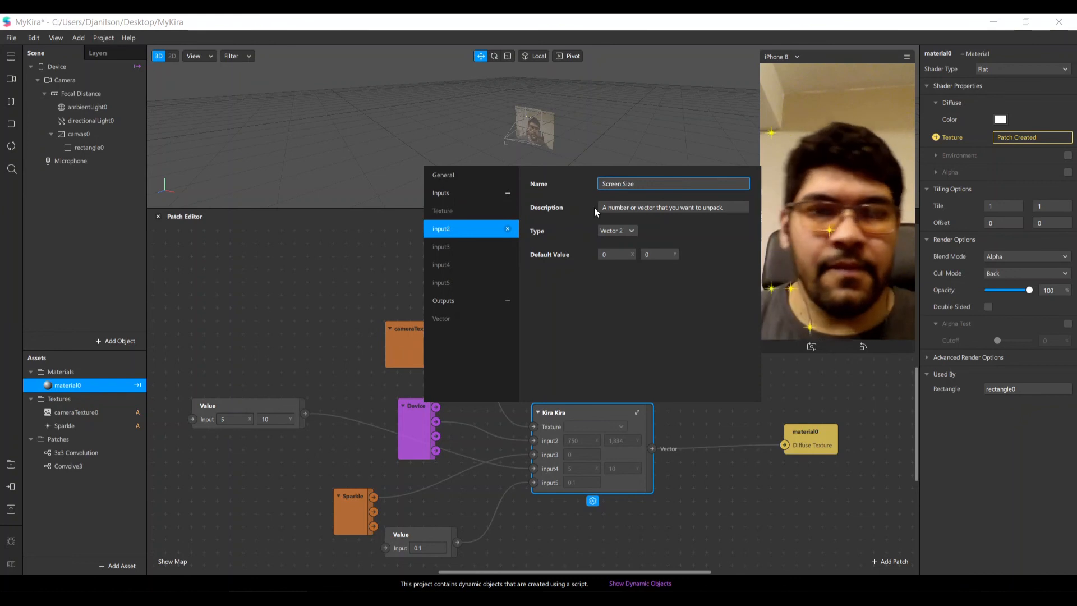
left_click(617, 231)
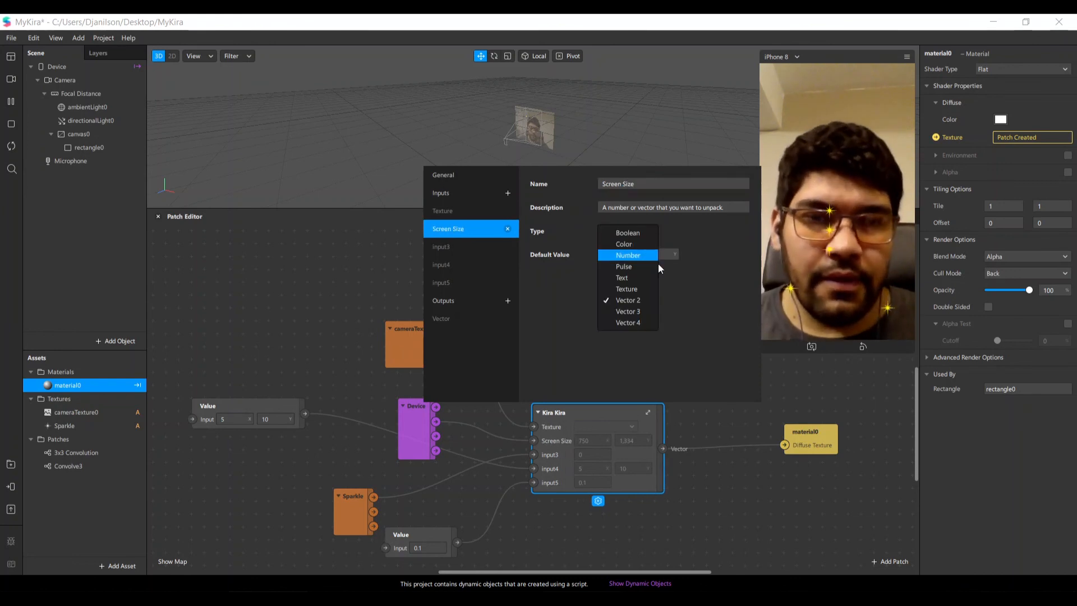
left_click(695, 241)
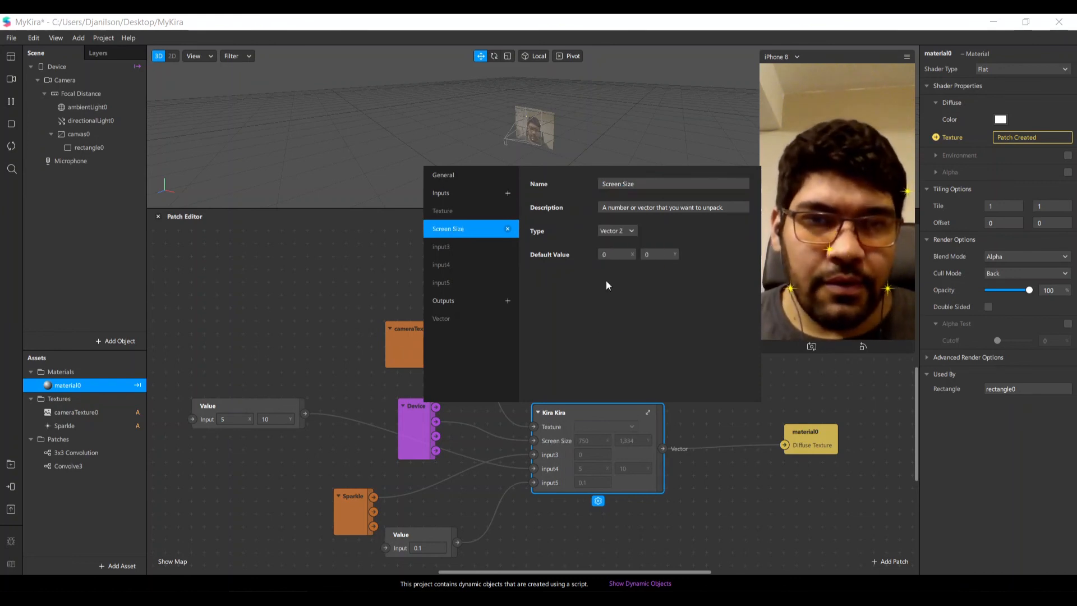
Rename the group's input3 to Sparkle and set its type to Texture
left_click(459, 247)
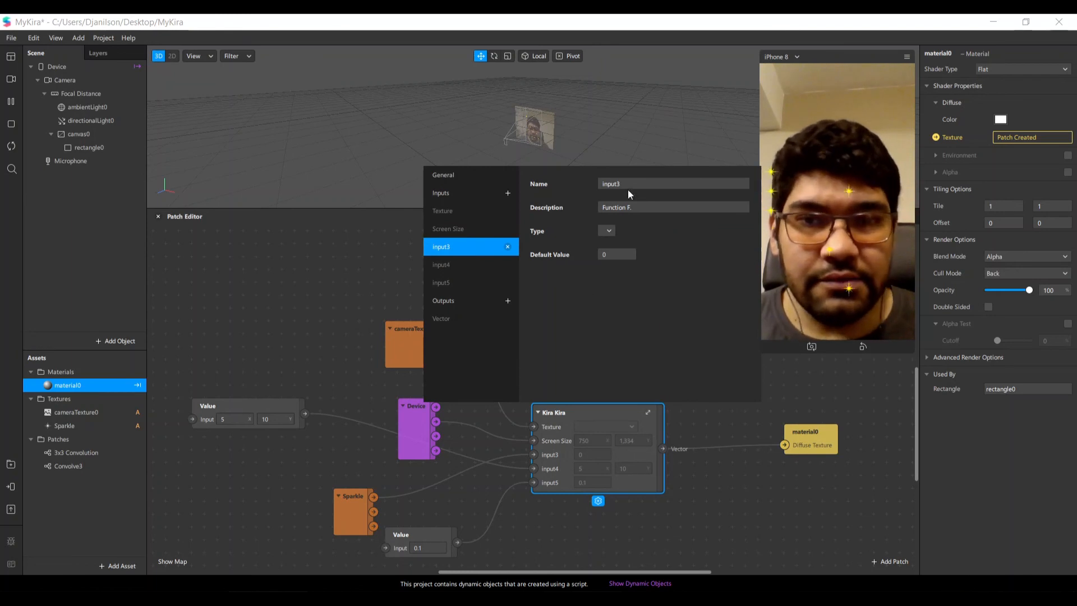
type("Sparkle")
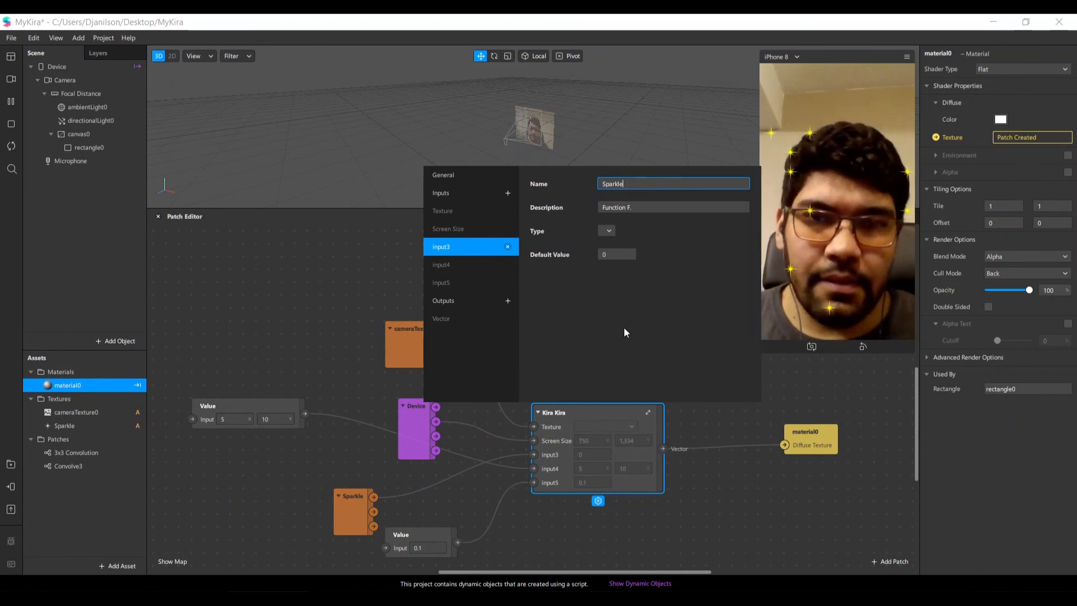
left_click(608, 231)
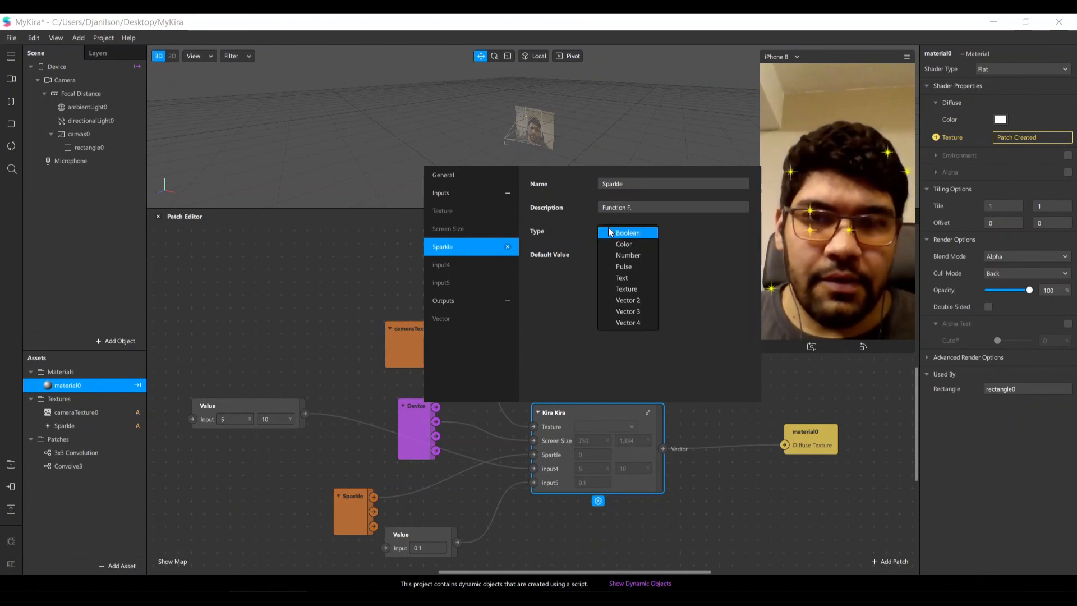
left_click(625, 289)
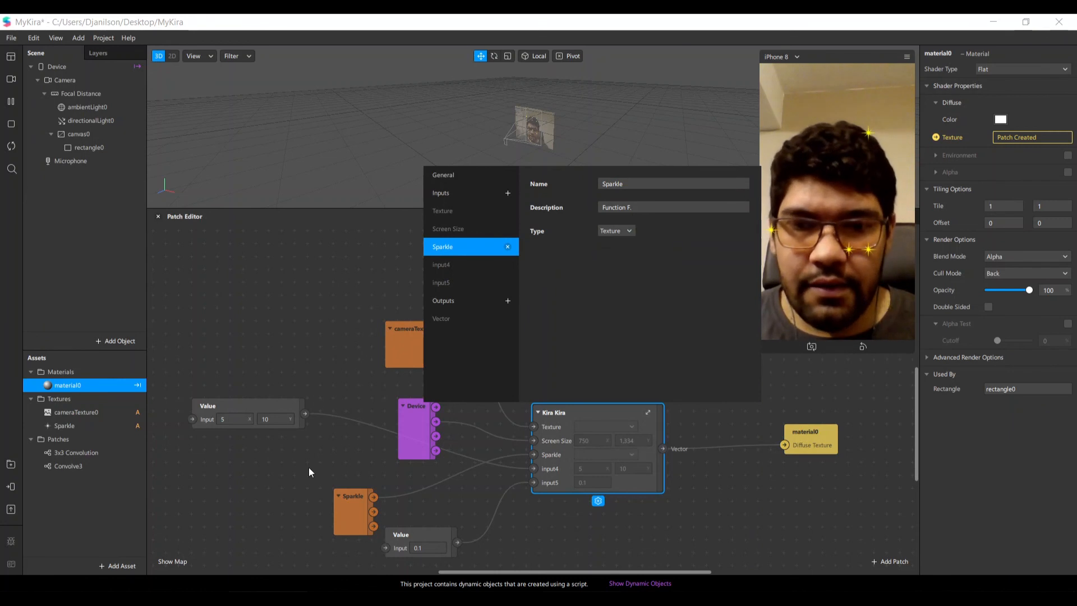
Move the 5, 10 Value patch closer to Device and rename the Kira Kira group's input4 to Shift
left_click_drag(268, 406, 333, 448)
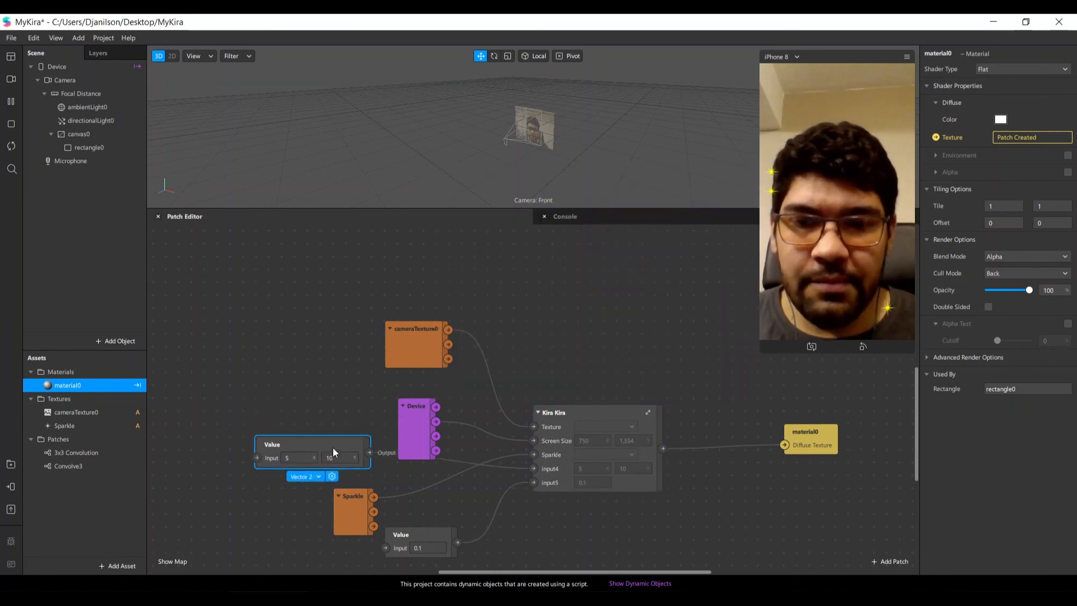
right_click(610, 430)
left_click(631, 501)
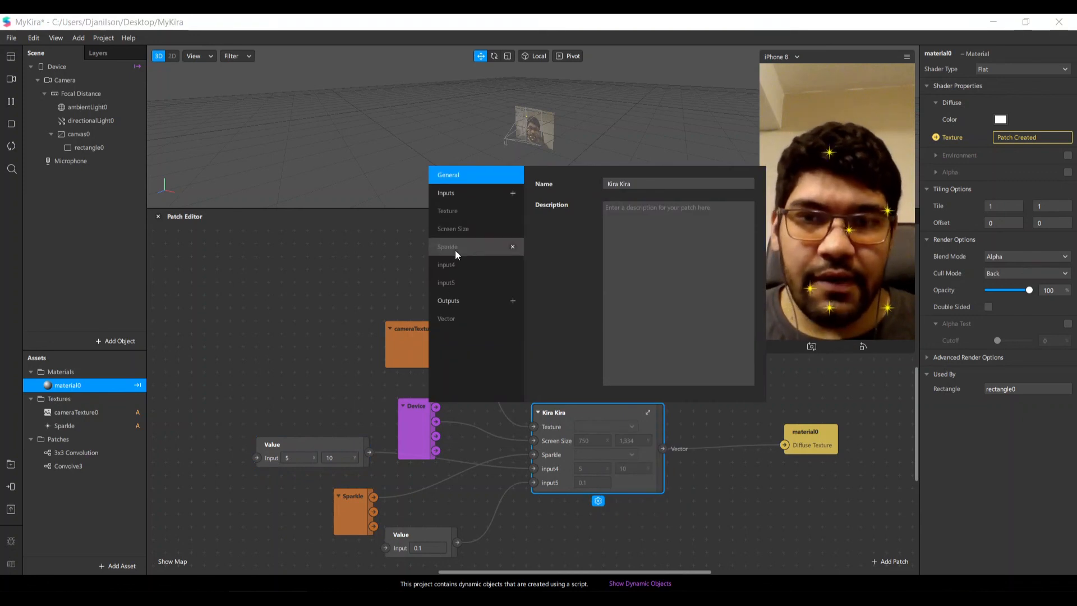
left_click(474, 247)
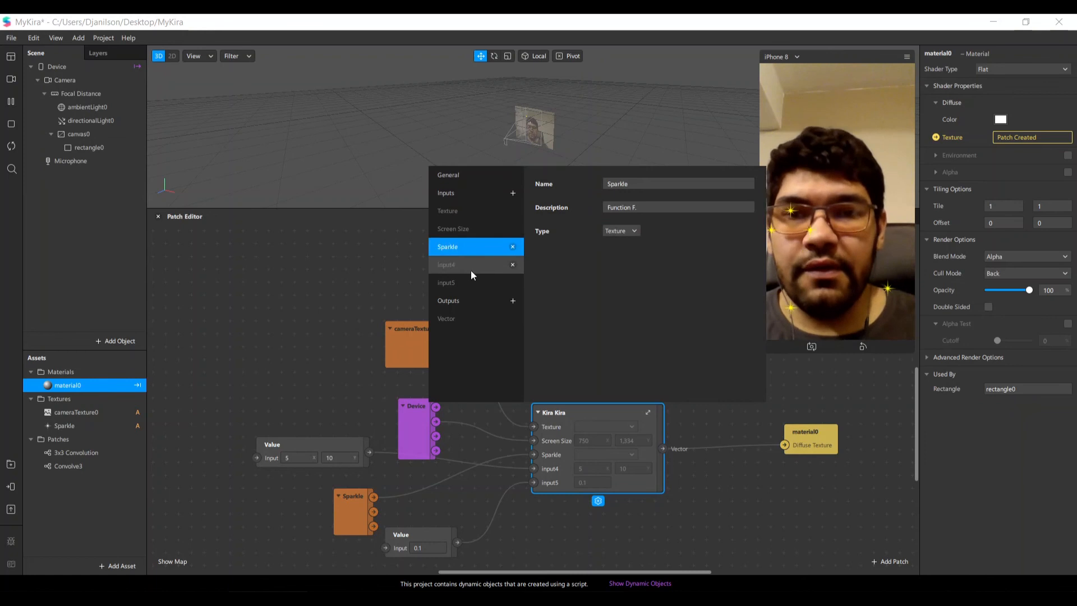
left_click(470, 268)
type("S")
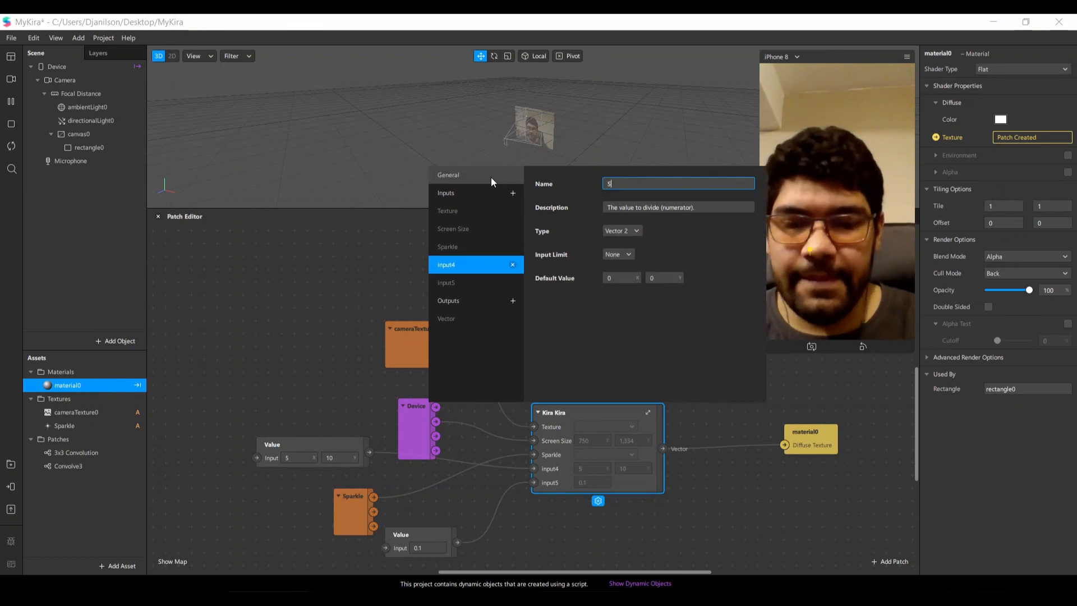
type("hift")
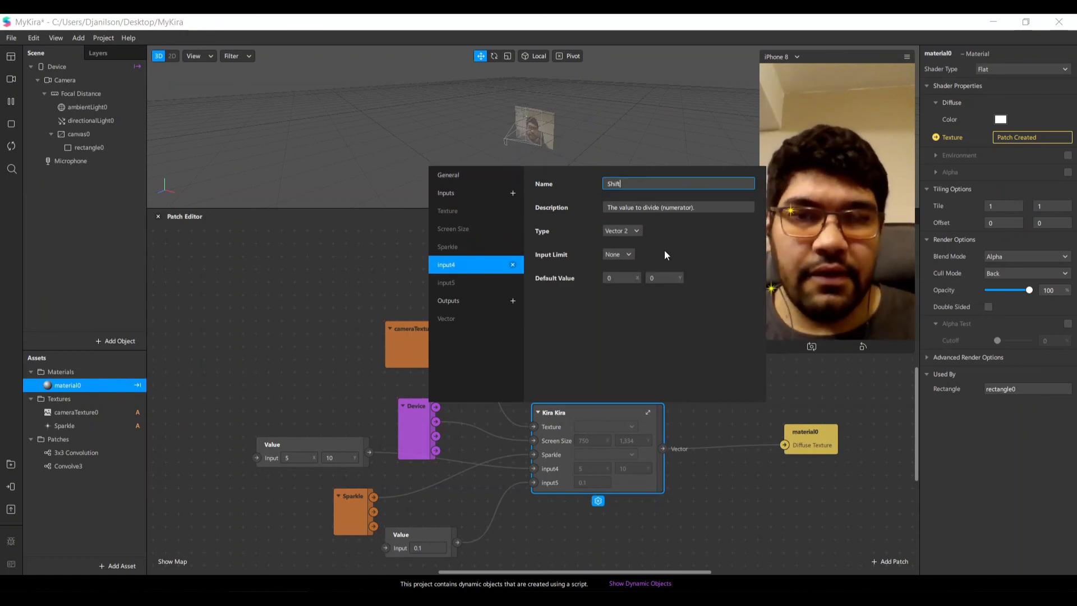
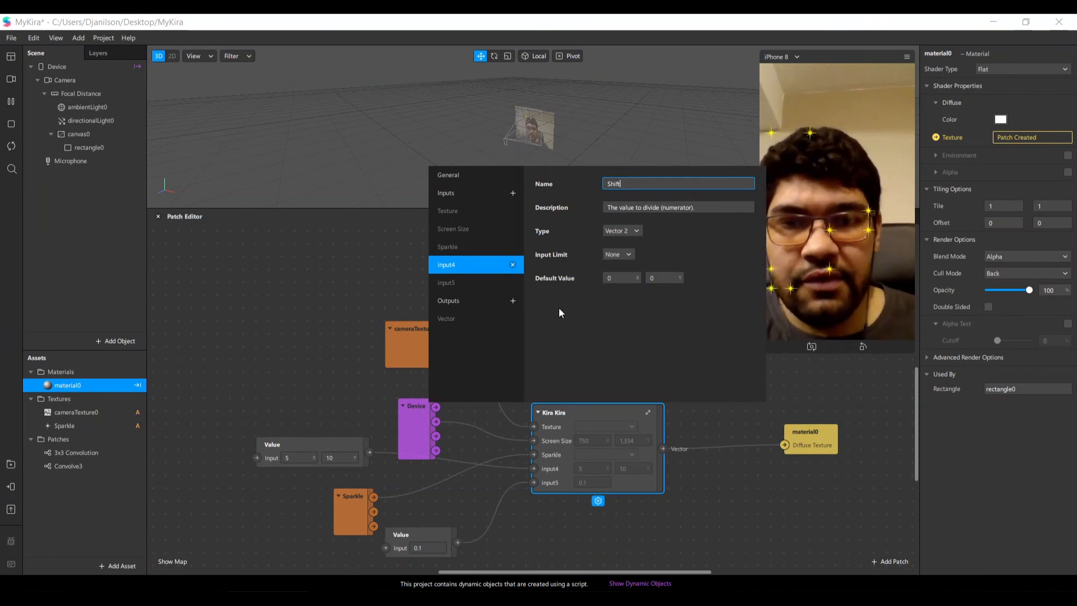
left_click(459, 230)
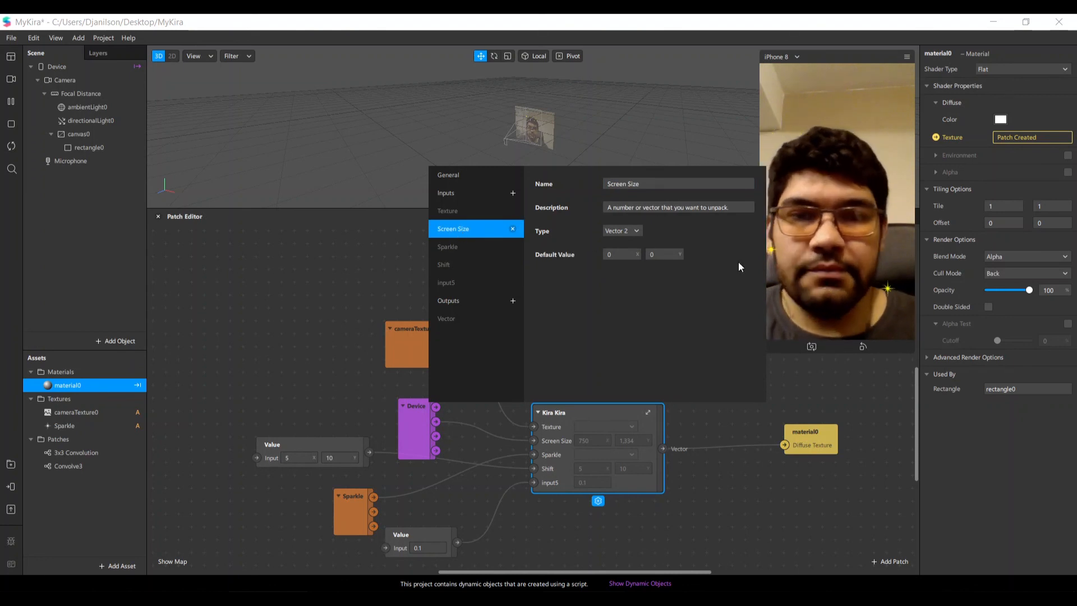
Rename the Kira Kira group's input5 to Edge
left_click(452, 284)
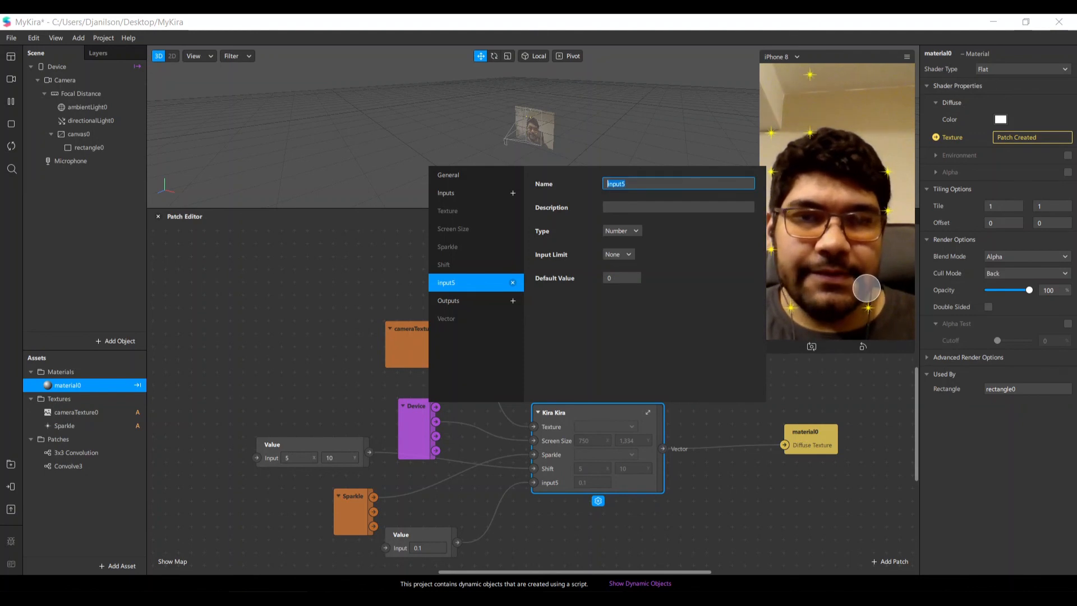
type("E")
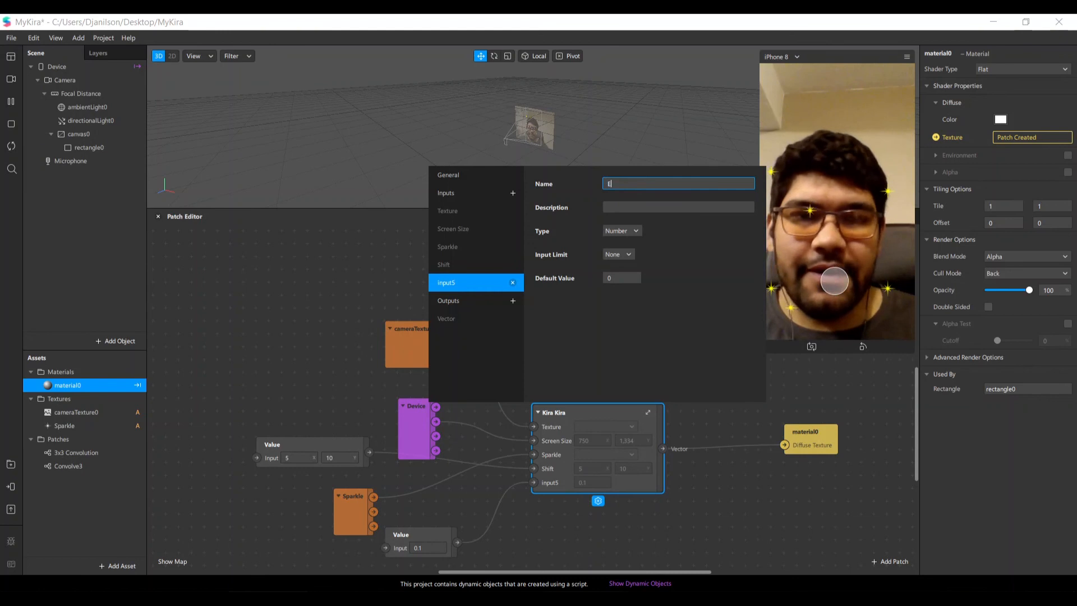
type("dge")
key("Tab")
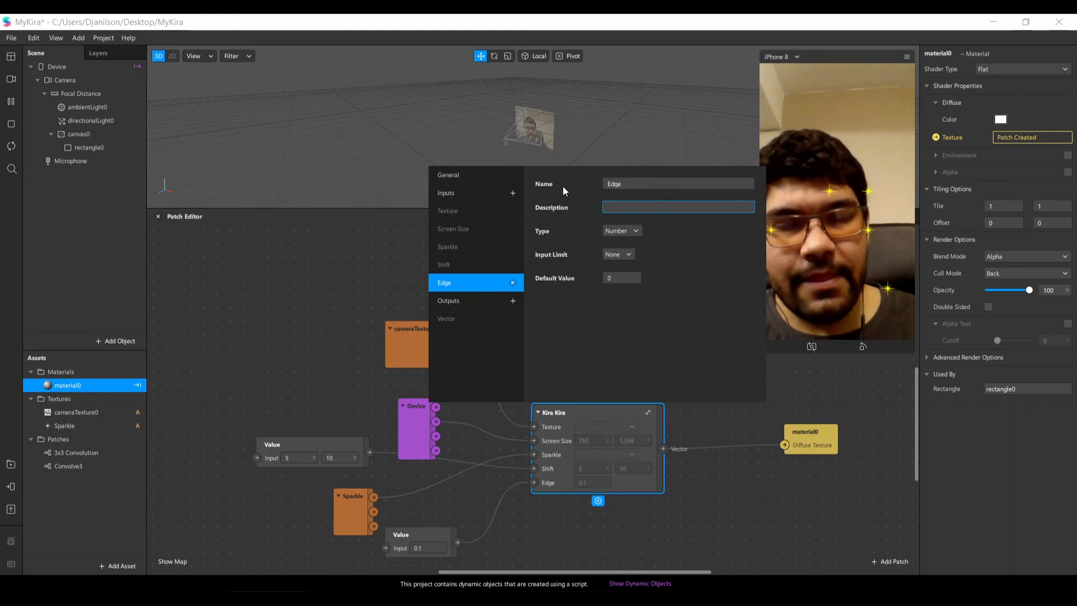
Limit the Edge input with both a minimum and a maximum, and set its default value to 0.5
left_click(627, 256)
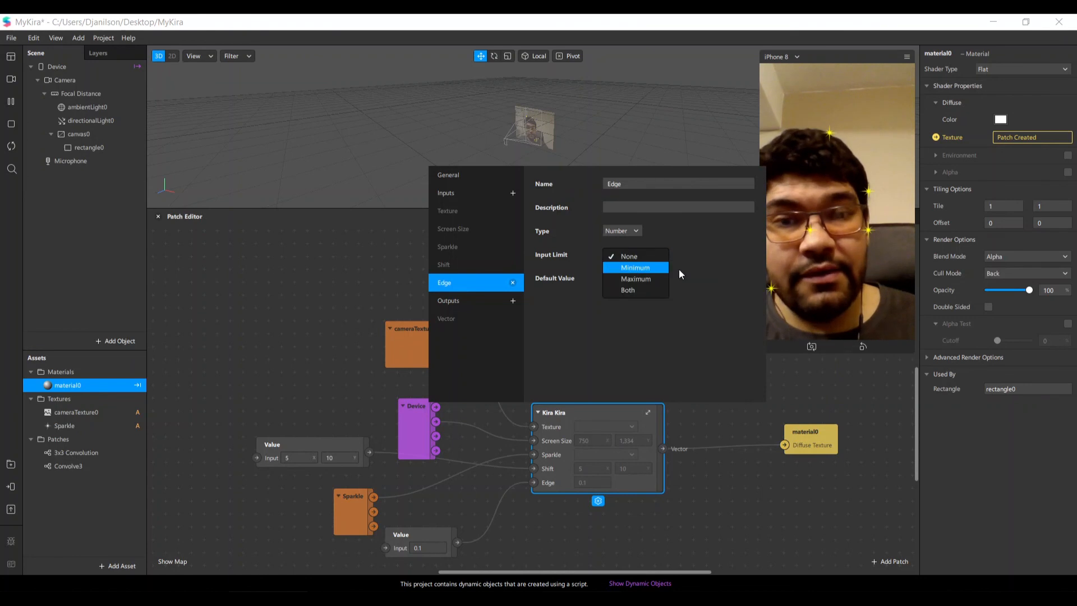
left_click(660, 279)
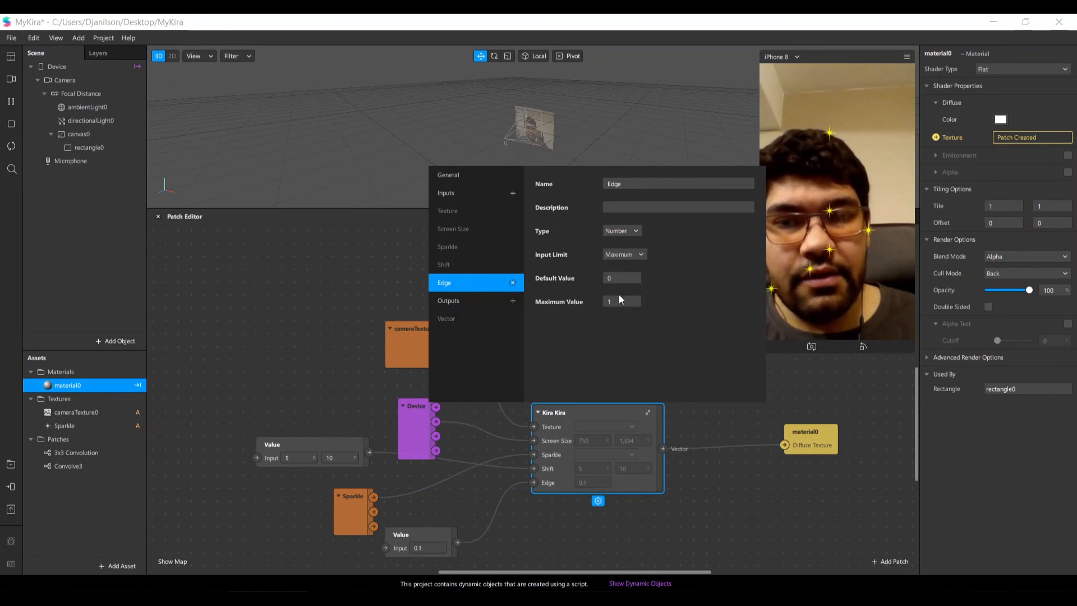
left_click(639, 255)
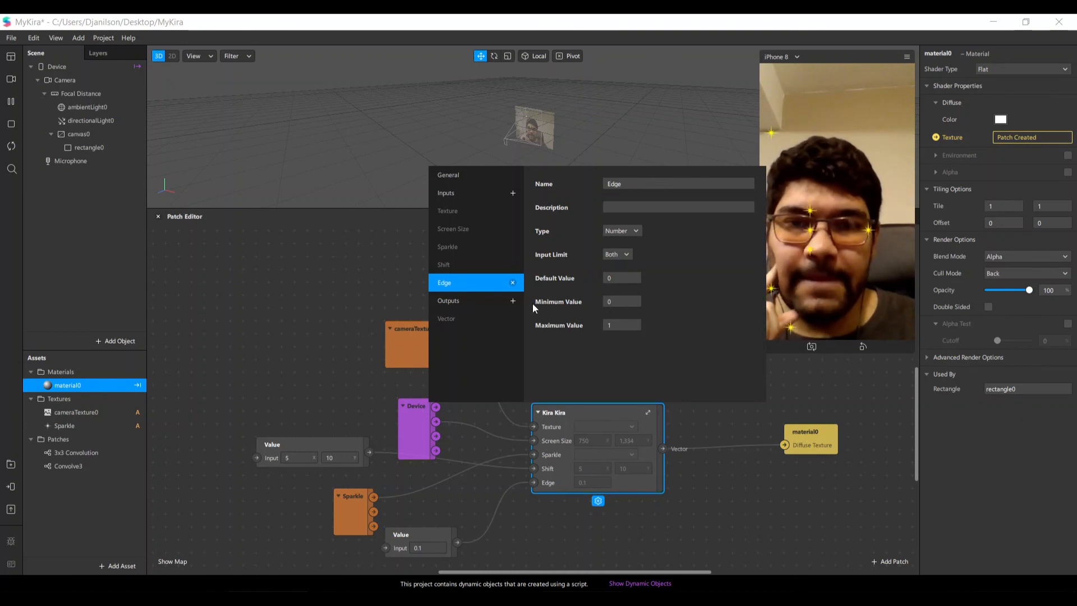
left_click(628, 279)
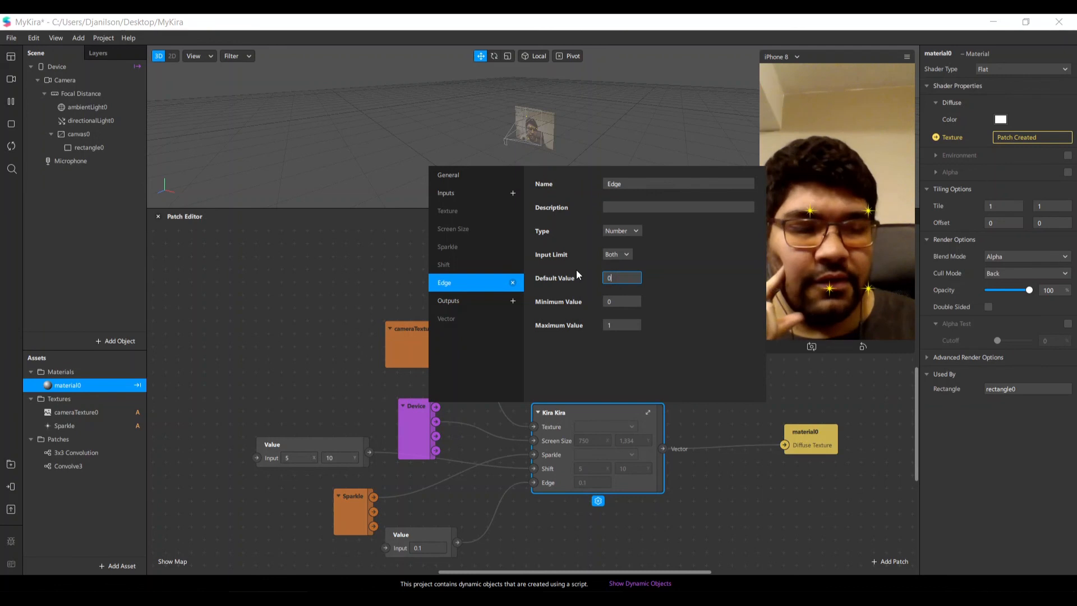
type(".5")
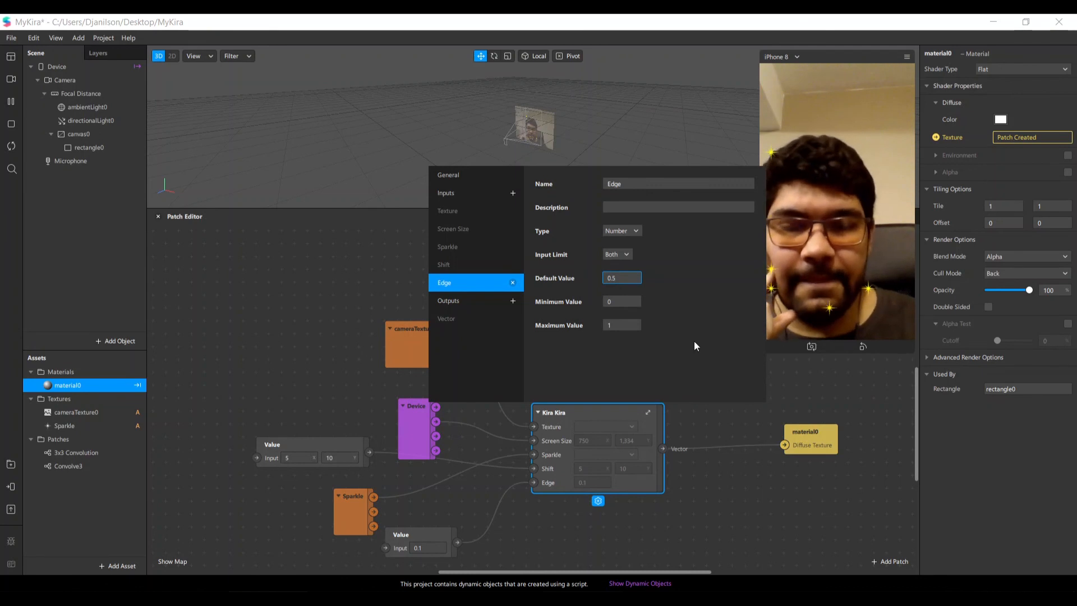
Rename the group's Vector output to Output, keep its type as Vector 4, and close the group properties
left_click(466, 318)
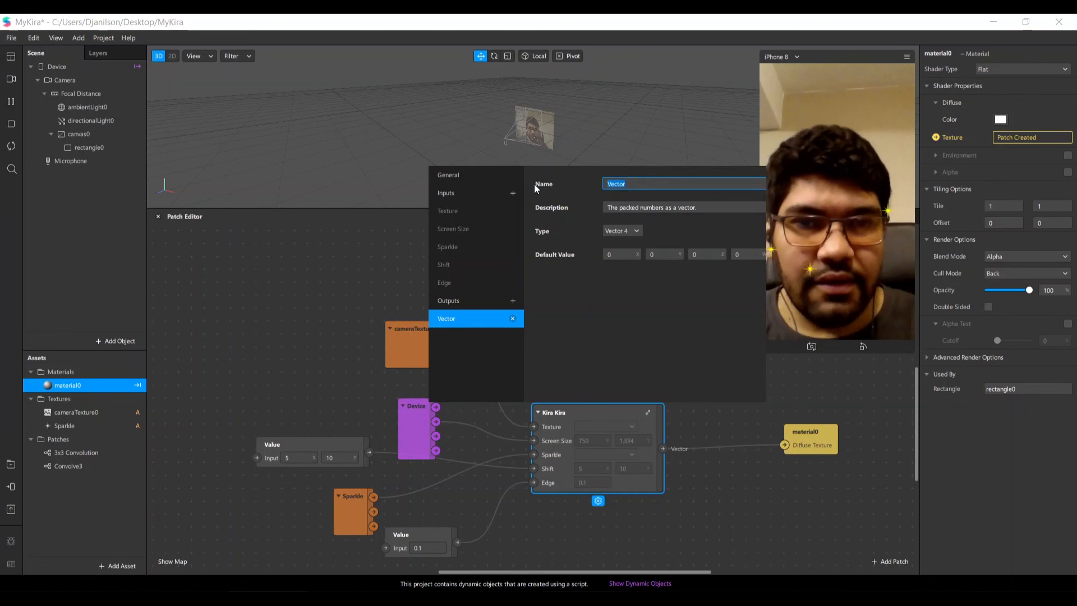
type("Output")
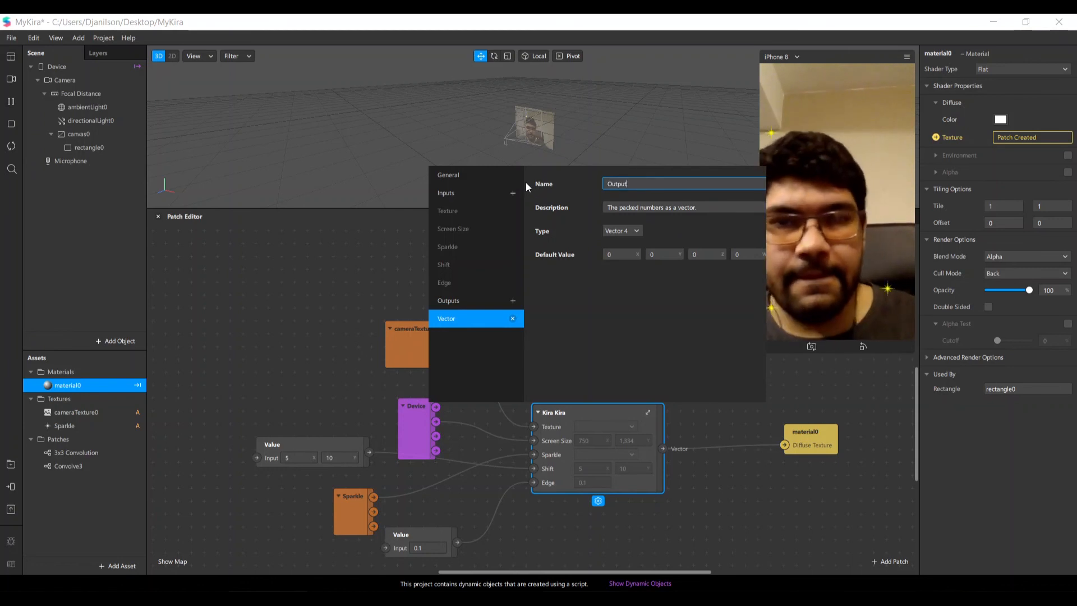
left_click(636, 232)
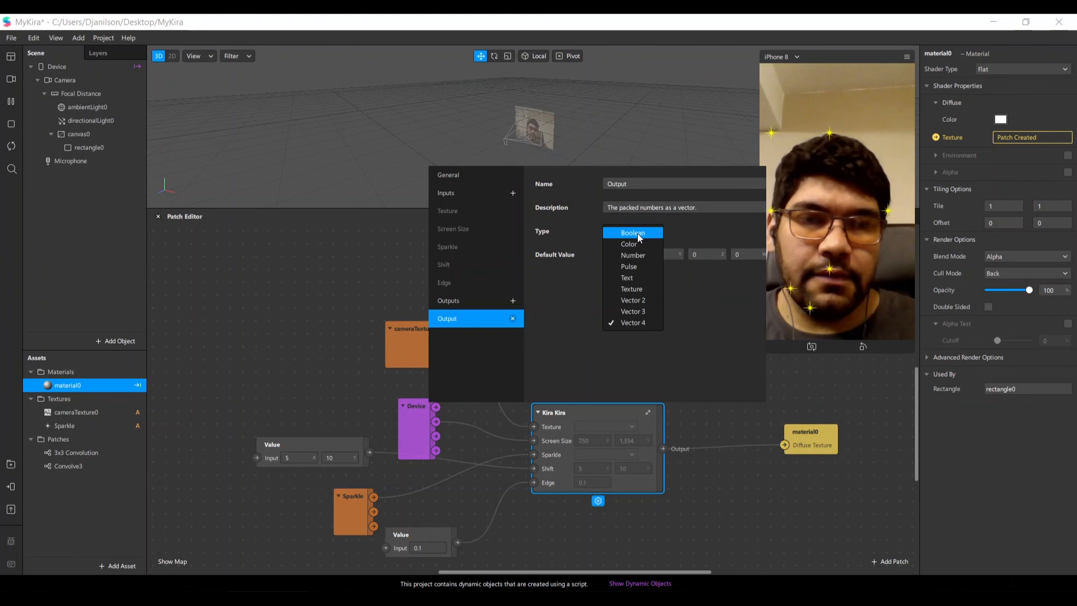
left_click(706, 233)
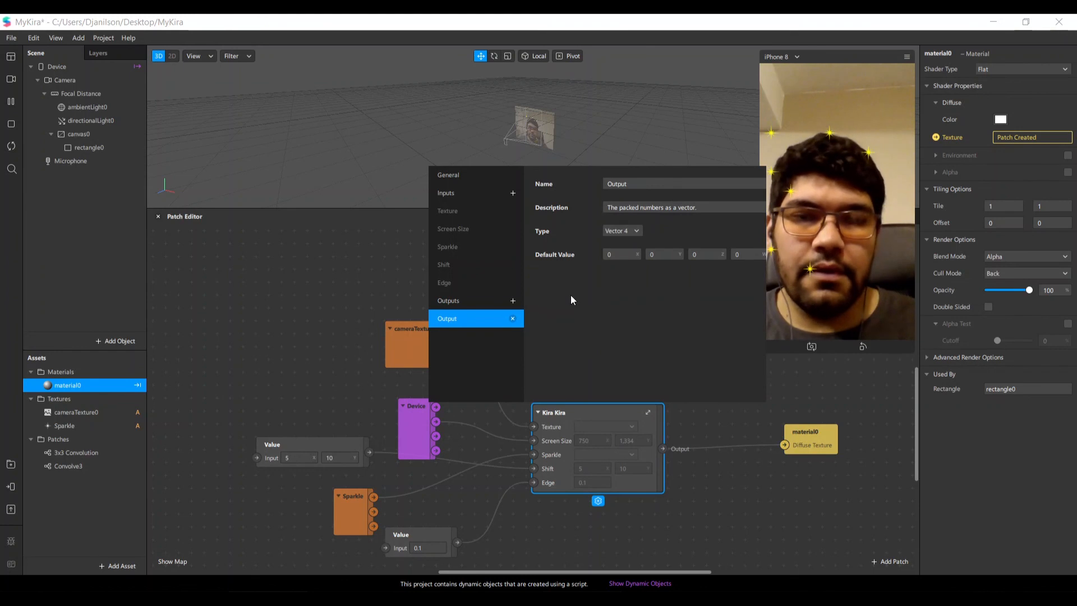
left_click(728, 512)
Rearrange the graph by raising the Kira Kira group, placing the 5, 10 Value patch below Device, and shifting cameraTexture0 away from the group
left_click_drag(635, 409, 642, 390)
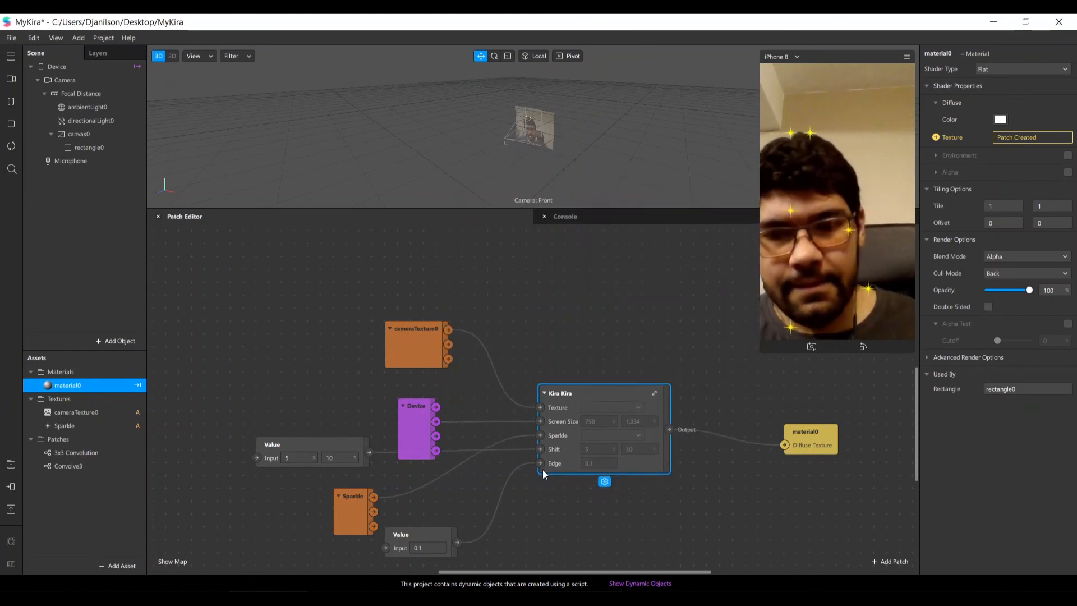
scroll(438, 479, "up", 1)
left_click(306, 465)
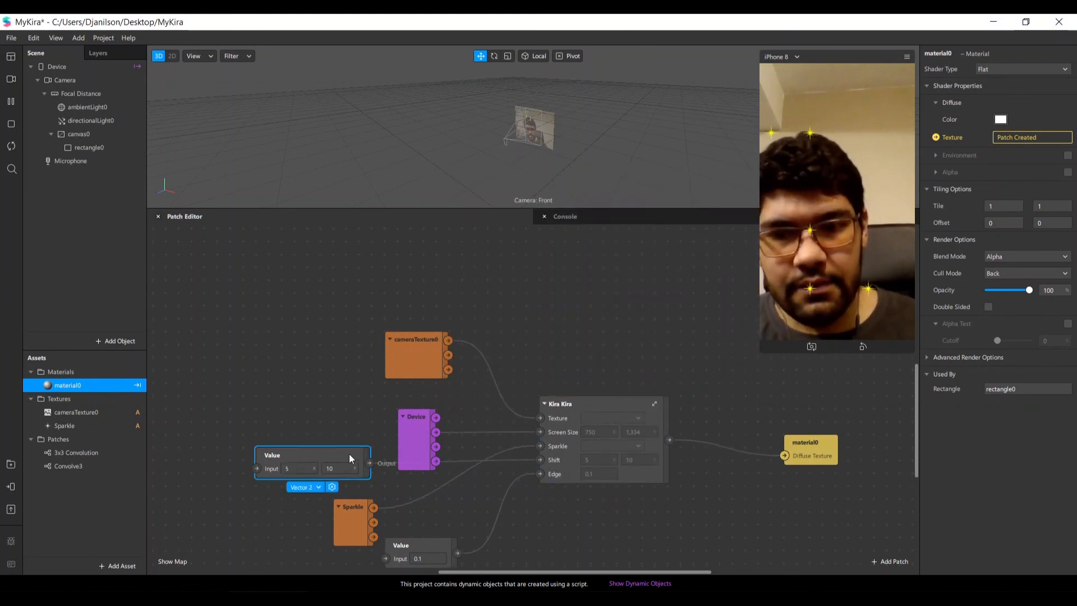
left_click_drag(349, 459, 462, 484)
scroll(591, 468, "down", 3)
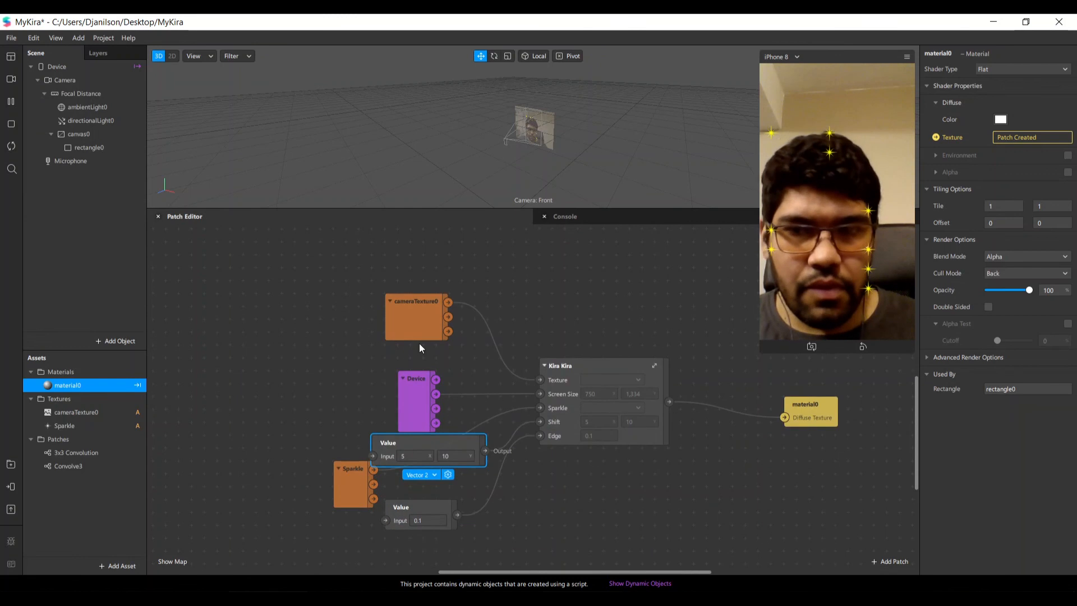
left_click_drag(425, 325, 398, 310)
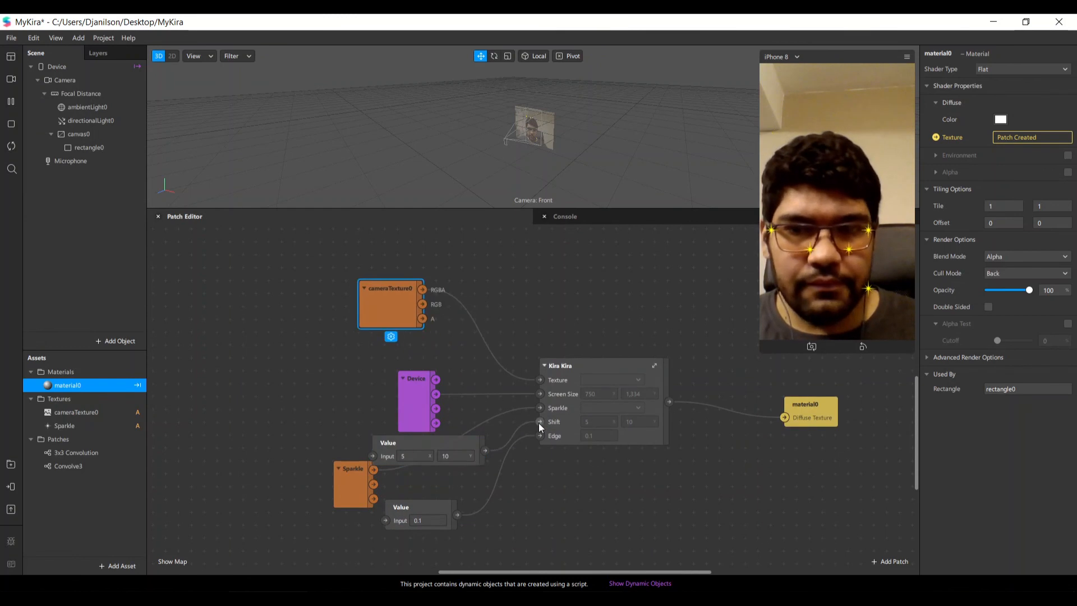
Disconnect the 5, 10 Value patch from the group's Shift input and move it aside, beyond the Device patch
left_click_drag(538, 423, 503, 431)
left_click_drag(443, 447, 295, 416)
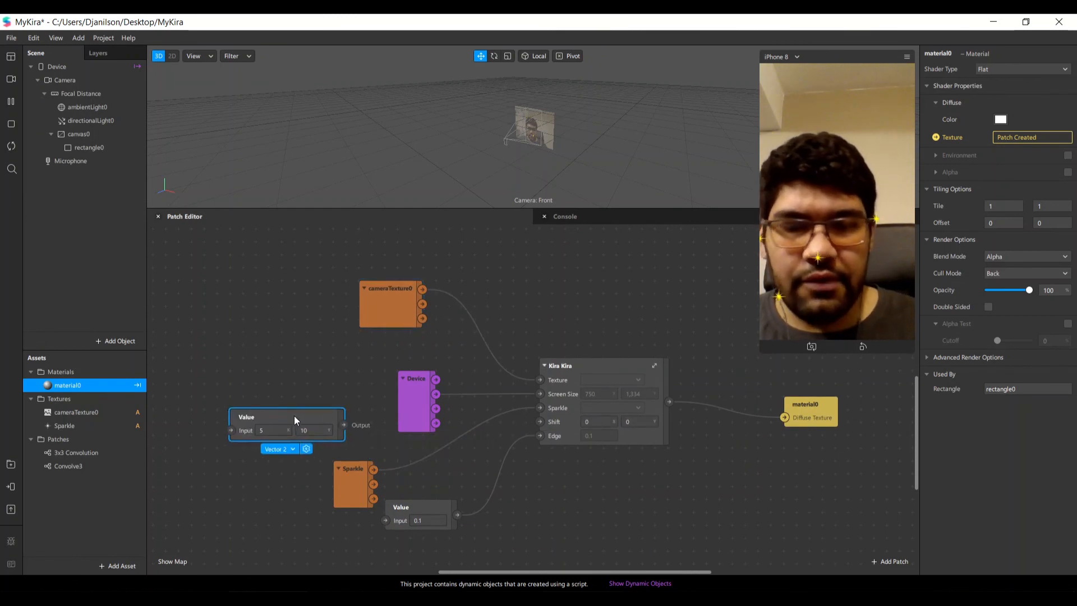
Delete the detached 5, 10 Value patch and set the Kira Kira group's Shift to 5 and 2
key("Delete")
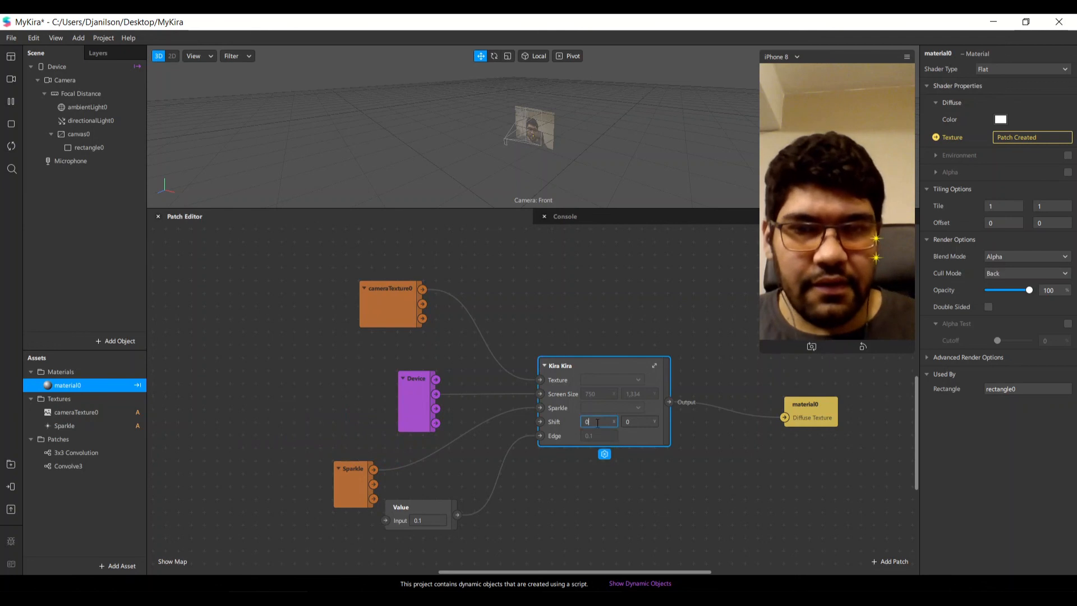
type("5")
key("Return")
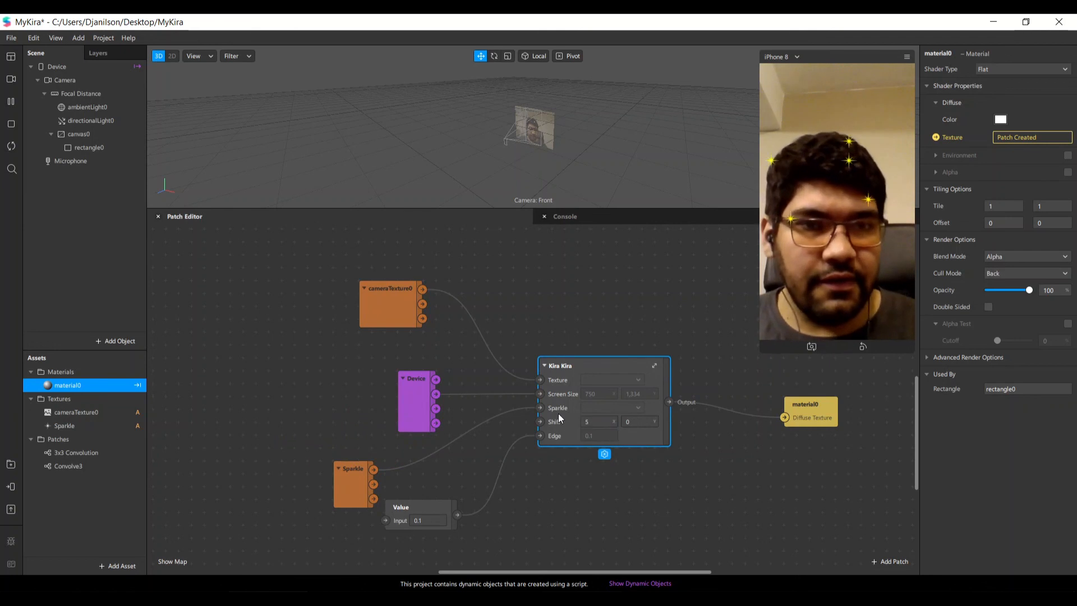
left_click(640, 424)
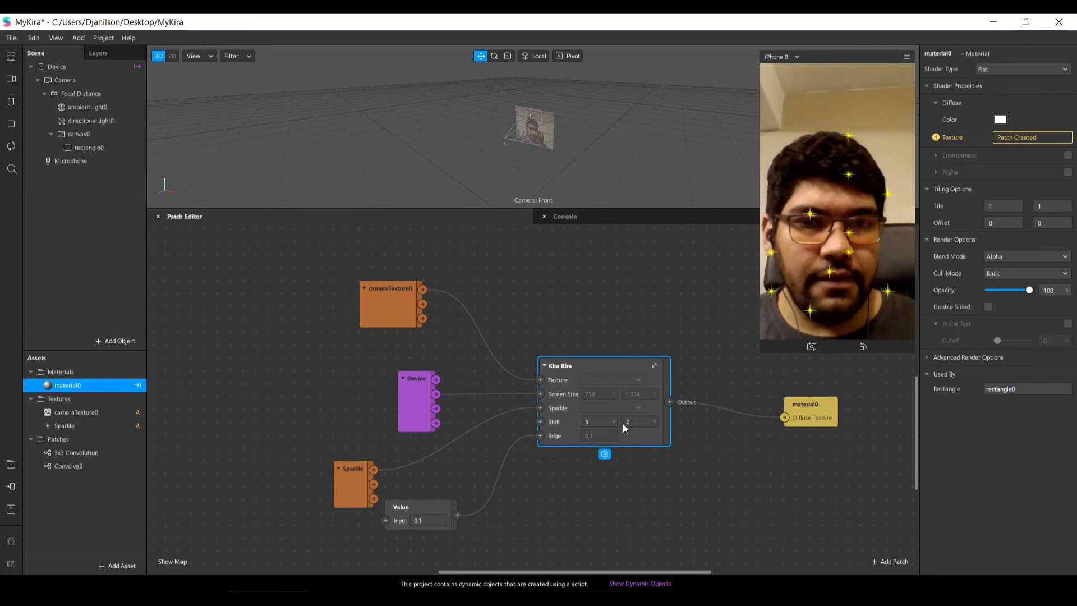
Disconnect and delete the Value patch feeding the Edge input, and move the Kira Kira group slightly closer to the source patches
scroll(636, 445, "down", 1)
left_click_drag(541, 394, 503, 416)
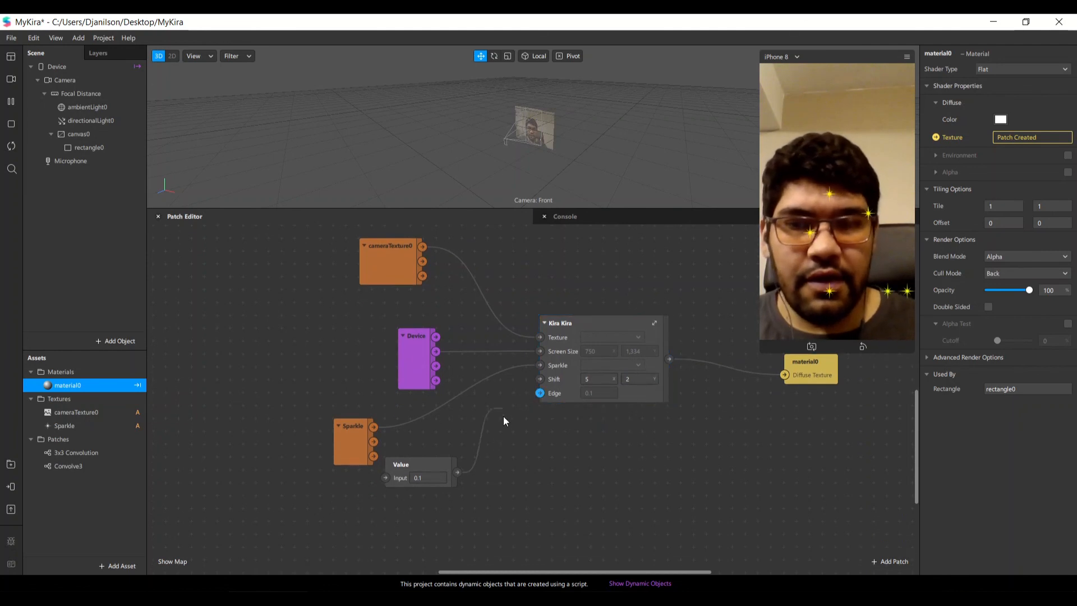
key("Delete")
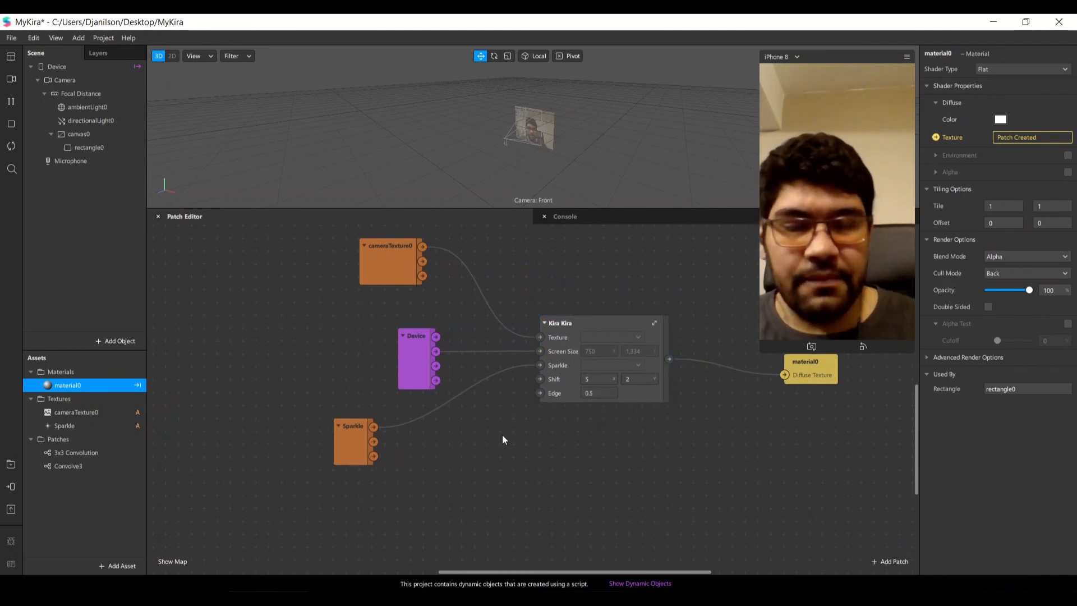
left_click(561, 393)
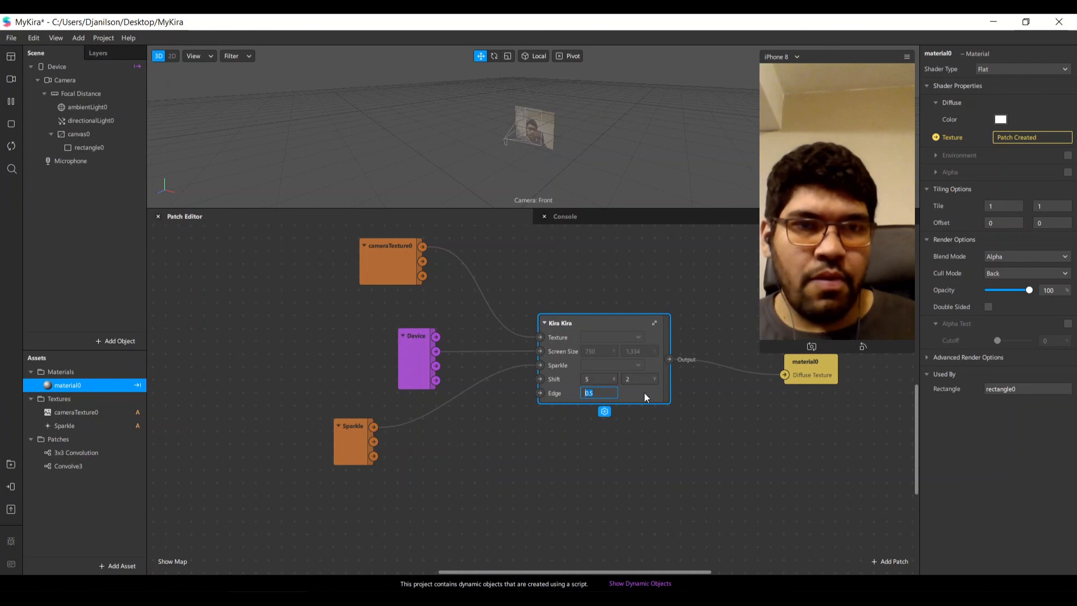
left_click_drag(604, 329, 592, 342)
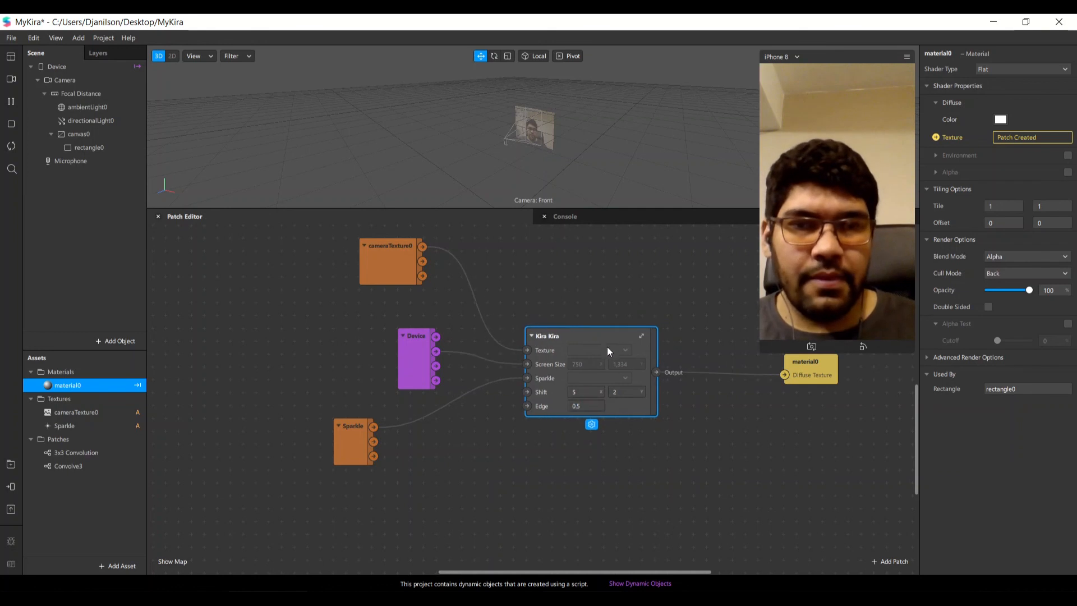
Set the group's Edge to 0.1, nudge the Sparkle patch toward the group, and move the Device patch away from it
left_click(573, 407)
type("0.1")
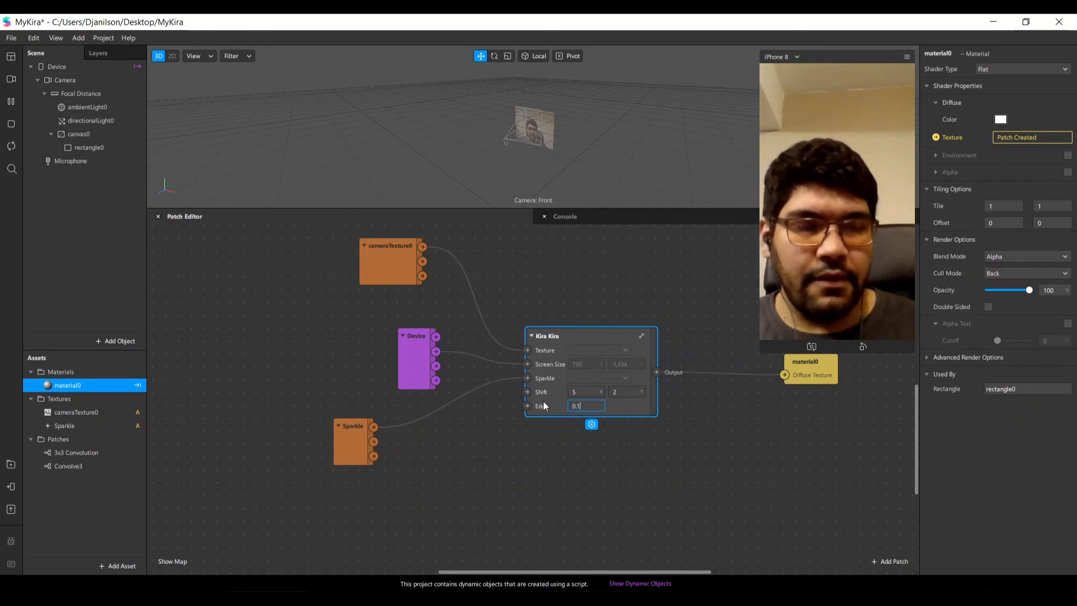
key("Return")
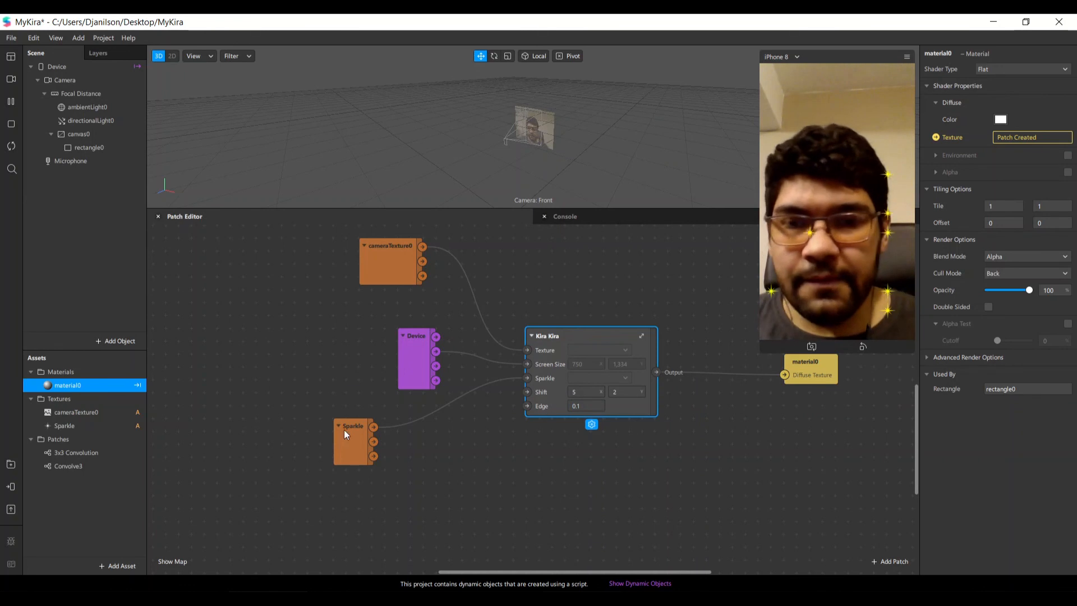
left_click_drag(345, 430, 355, 415)
left_click_drag(398, 365, 332, 339)
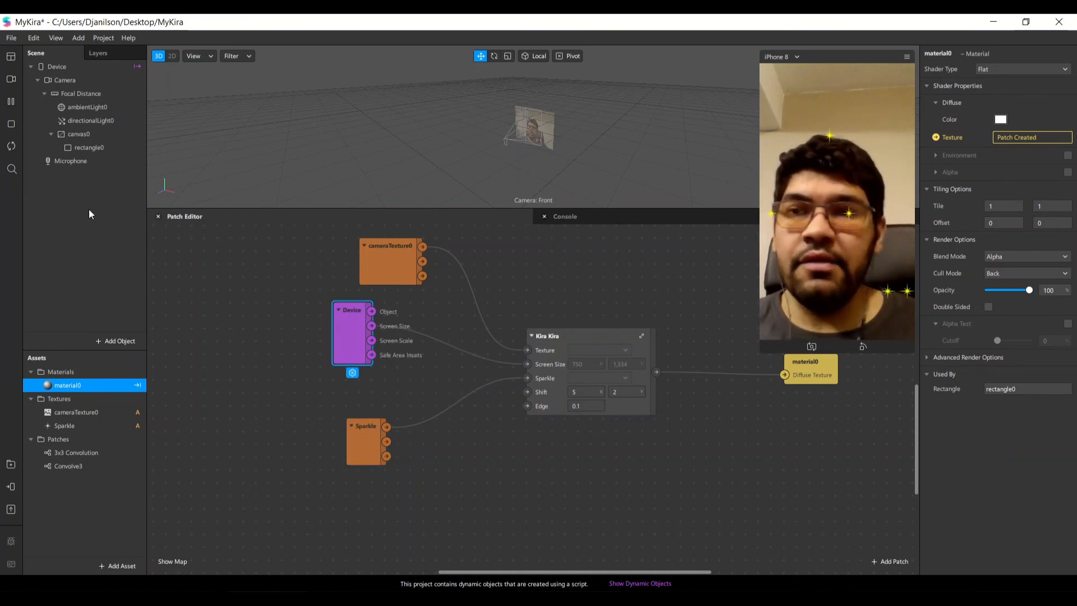
Switch the preview from the webcam to the real-time simulation video of the dark-haired woman in front of a bookshelf
left_click(11, 101)
scroll(56, 238, "down", 1)
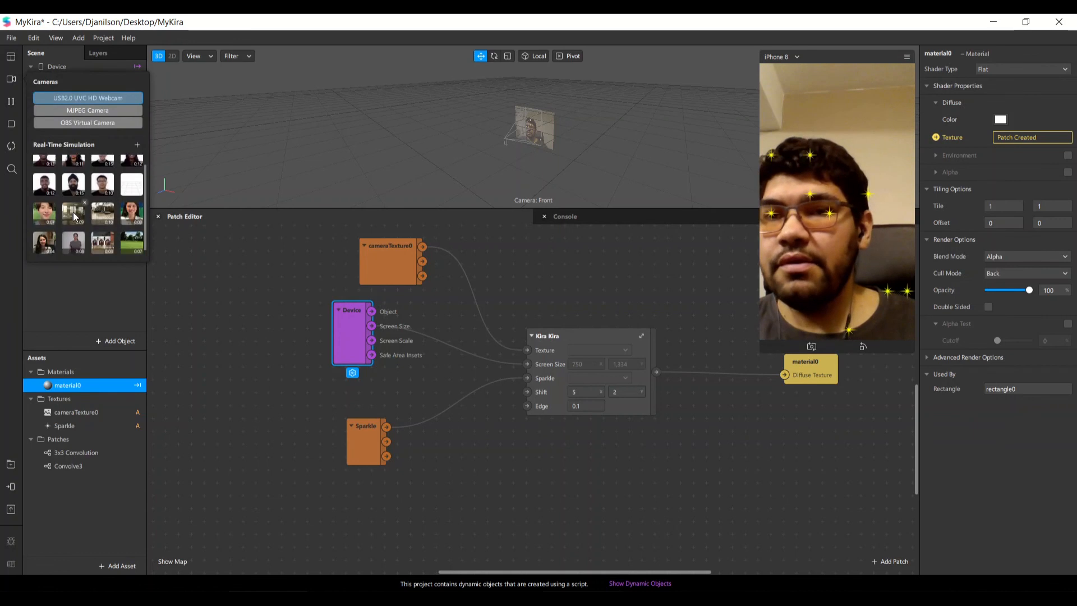
left_click(43, 238)
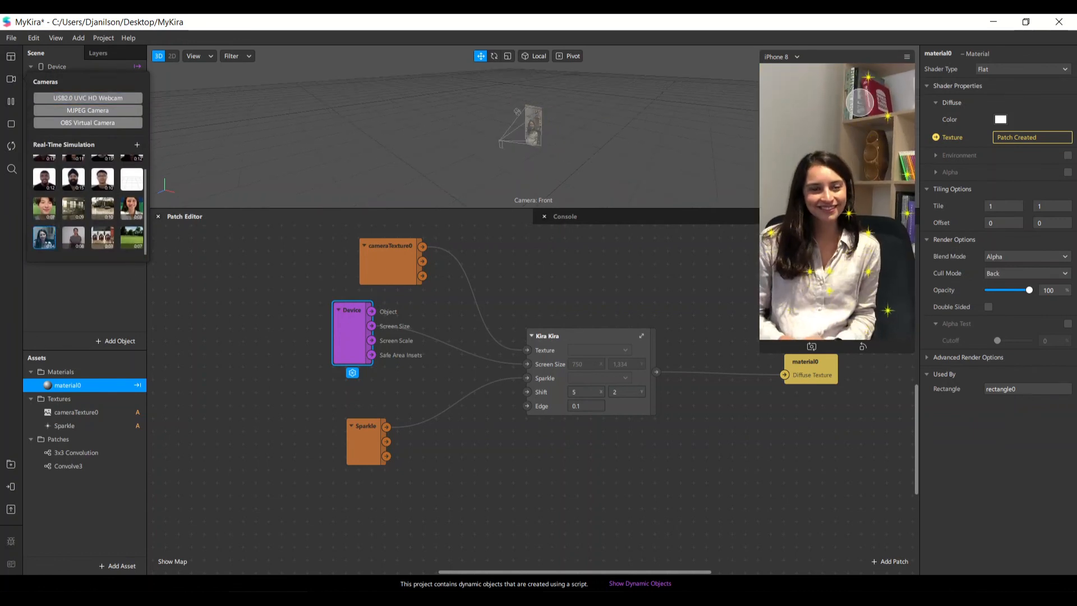
Set the Kira Kira group's Edge value to 0.8
left_click(593, 407)
left_click(593, 407)
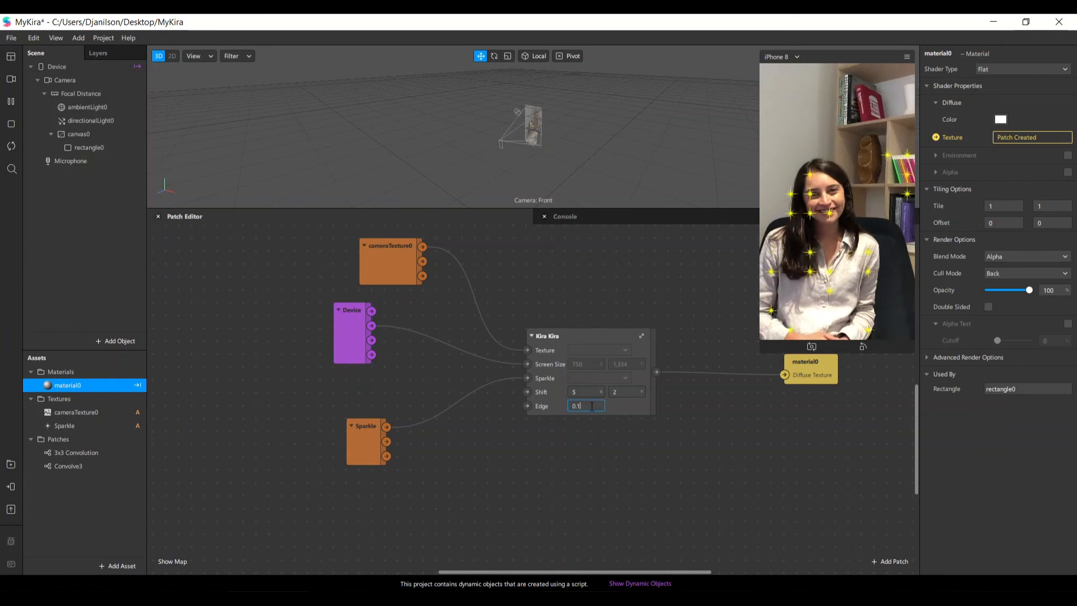
key("BackSpace")
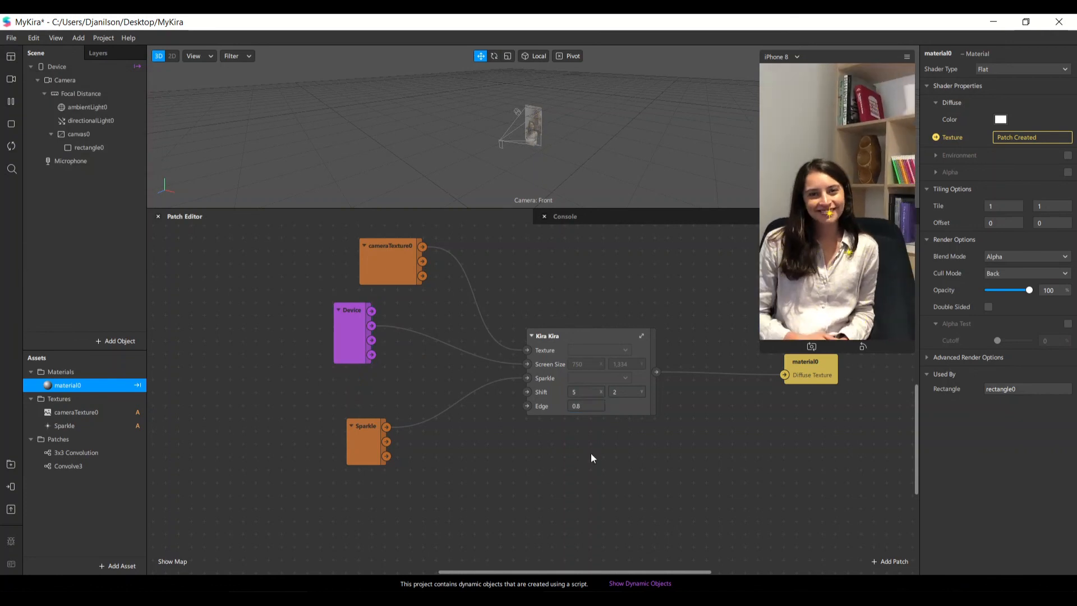
type("8")
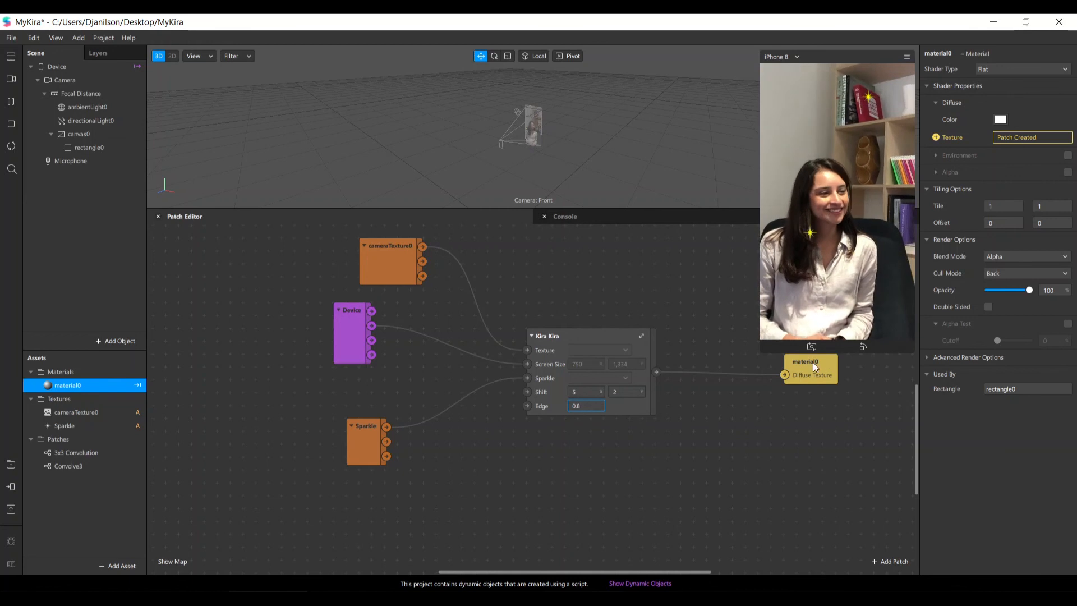
Rearrange the graph by repositioning material0, the Kira Kira group, cameraTexture0 and the Device patch
left_click_drag(812, 362, 734, 401)
left_click_drag(567, 342, 539, 366)
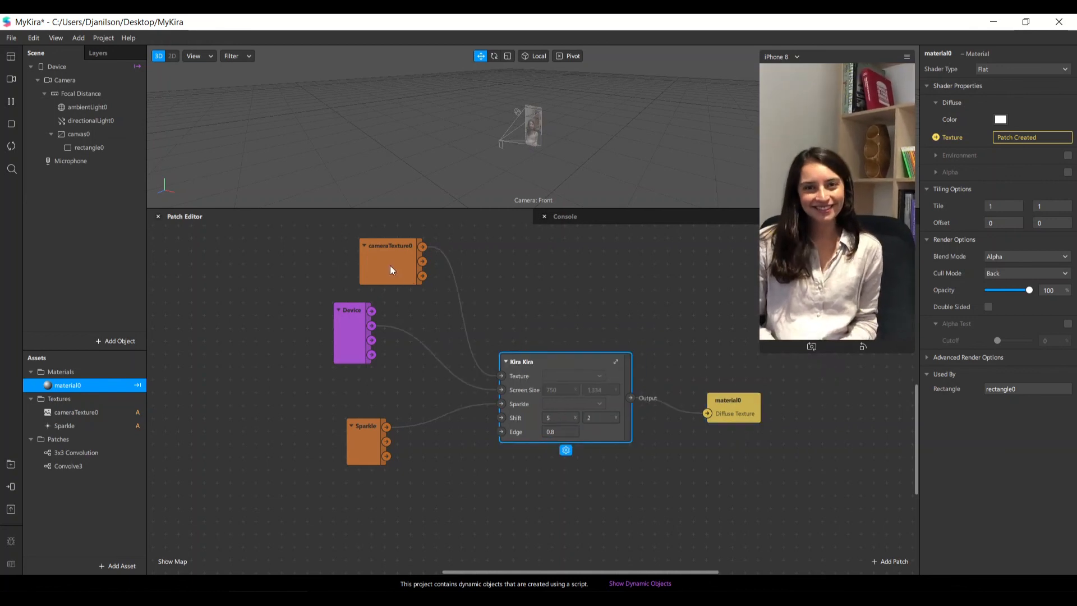
left_click_drag(389, 264, 364, 252)
left_click_drag(351, 339, 376, 340)
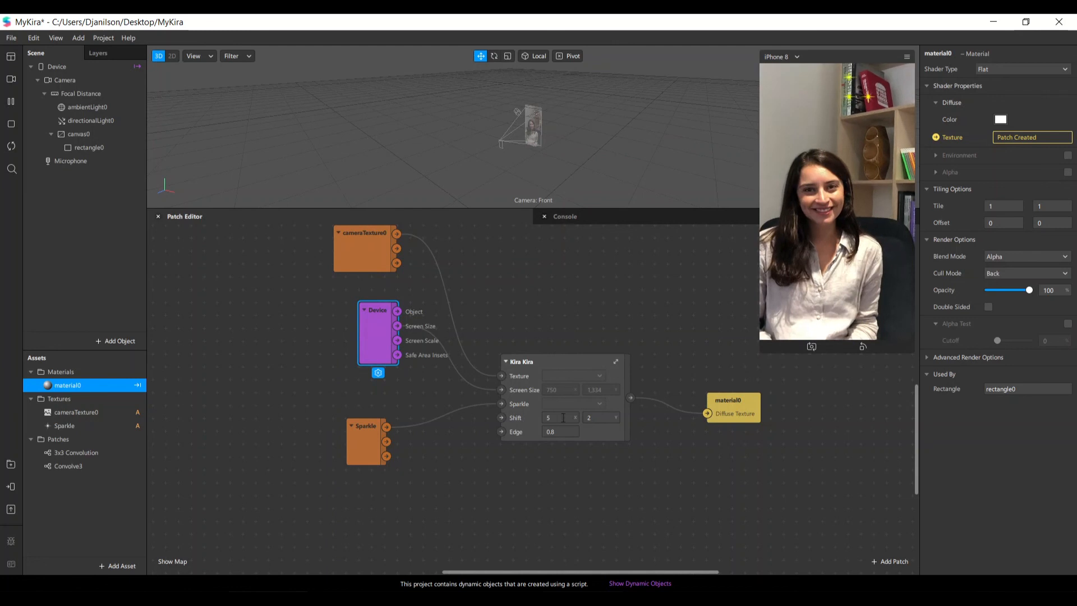
left_click_drag(570, 363, 574, 348)
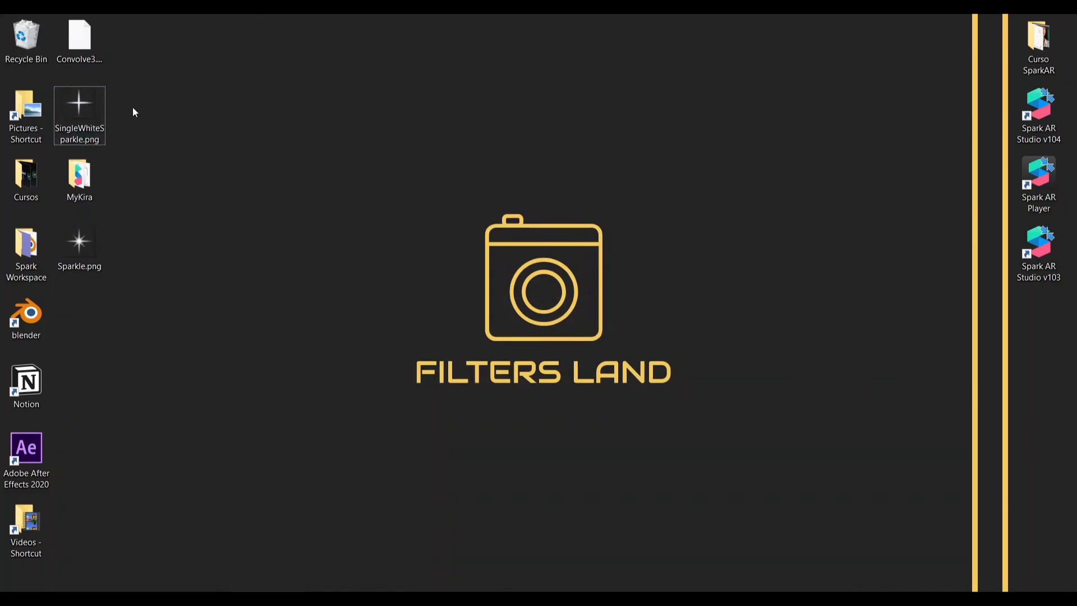
Import SingleWhiteSparkle.png from the desktop into the project's assets
left_click(69, 104)
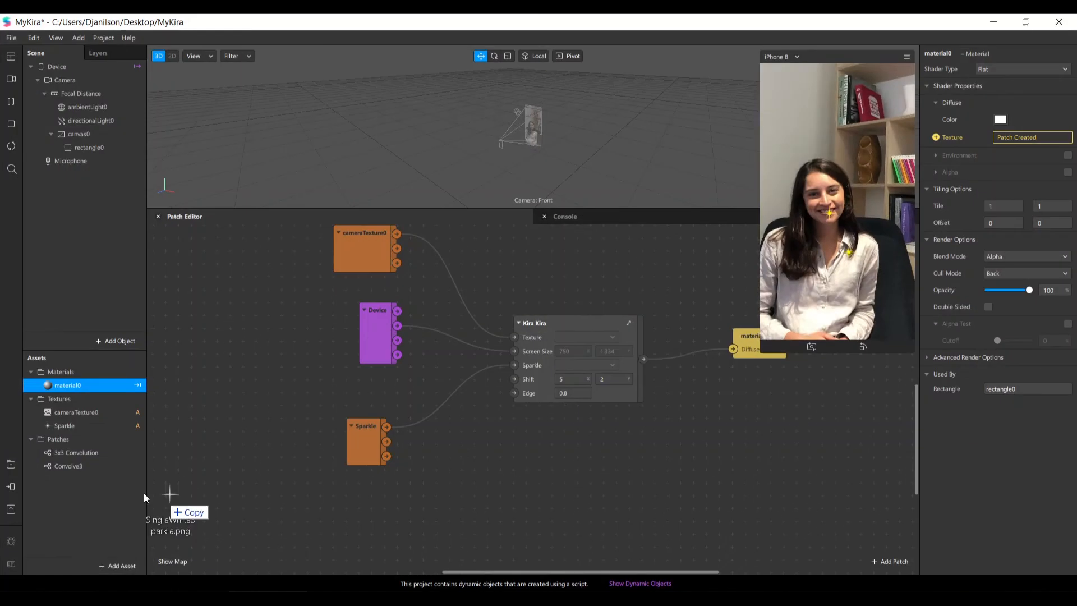
left_click_drag(149, 489, 119, 497)
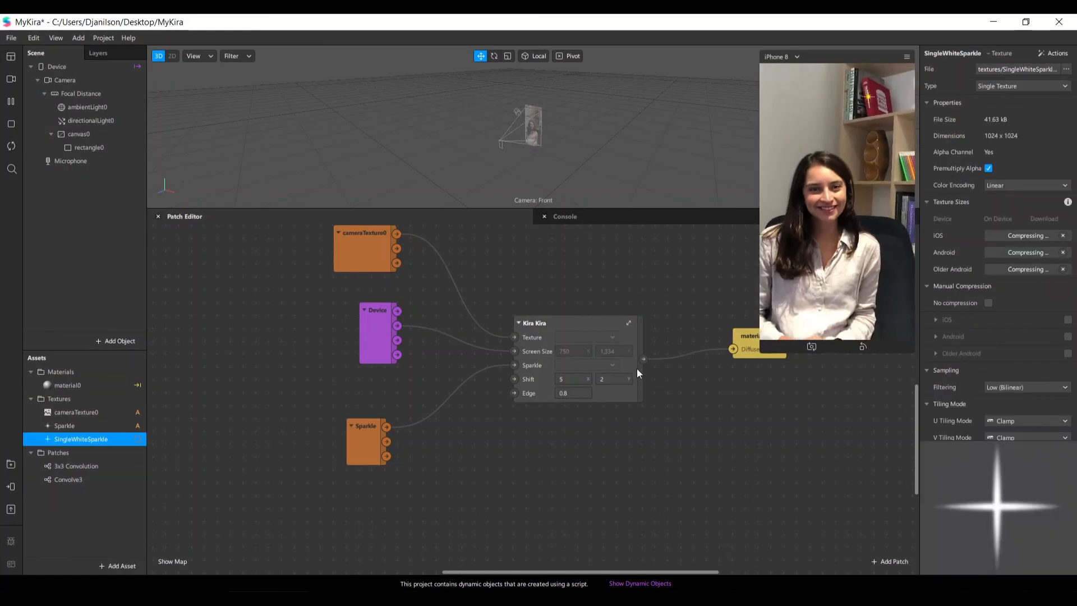
Move material0 clear of the preview and realign the Kira Kira group between it and the source patches
left_click_drag(746, 352, 759, 416)
left_click_drag(579, 322, 585, 353)
scroll(577, 429, "down", 1)
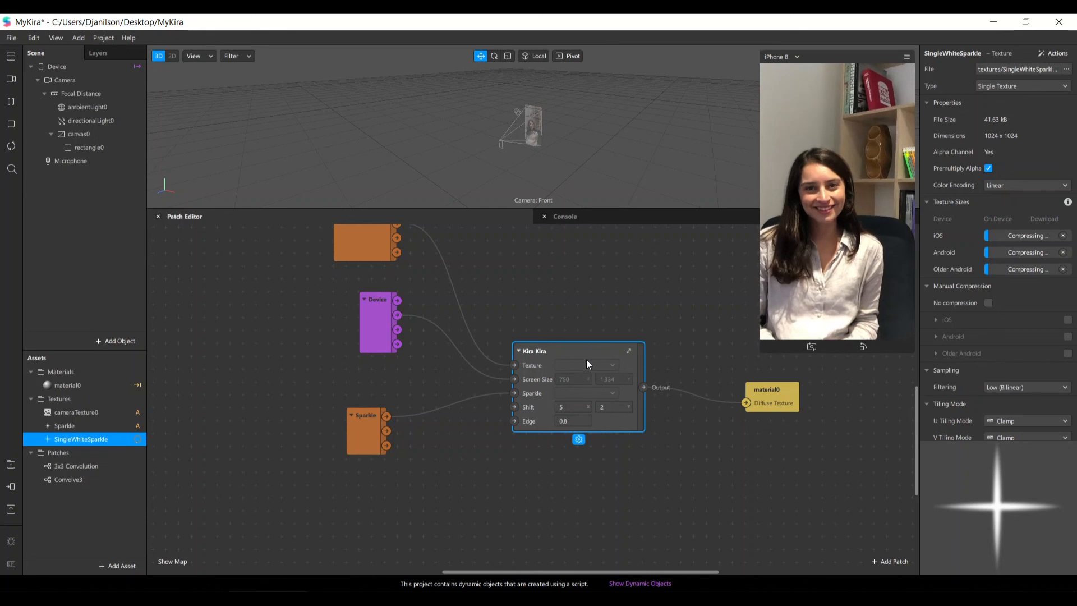
left_click(256, 501)
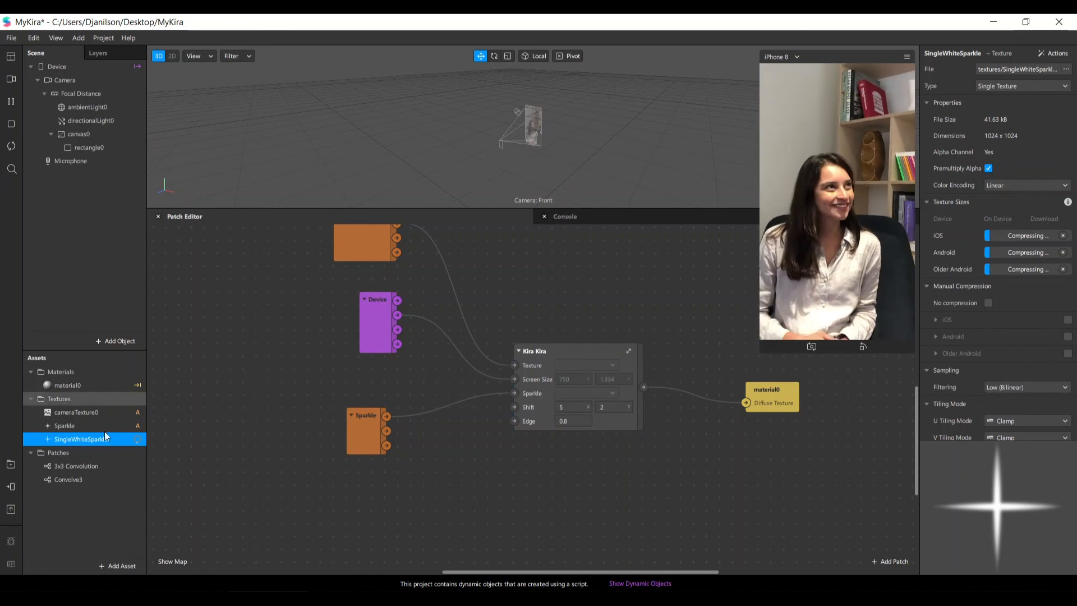
left_click(92, 513)
left_click(569, 354)
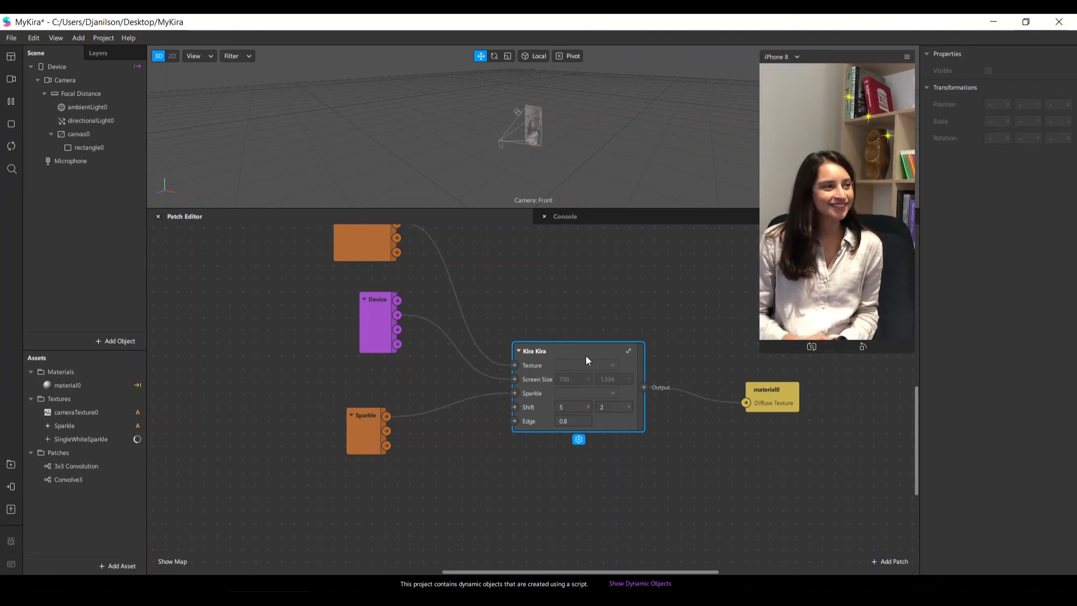
left_click_drag(583, 351, 587, 338)
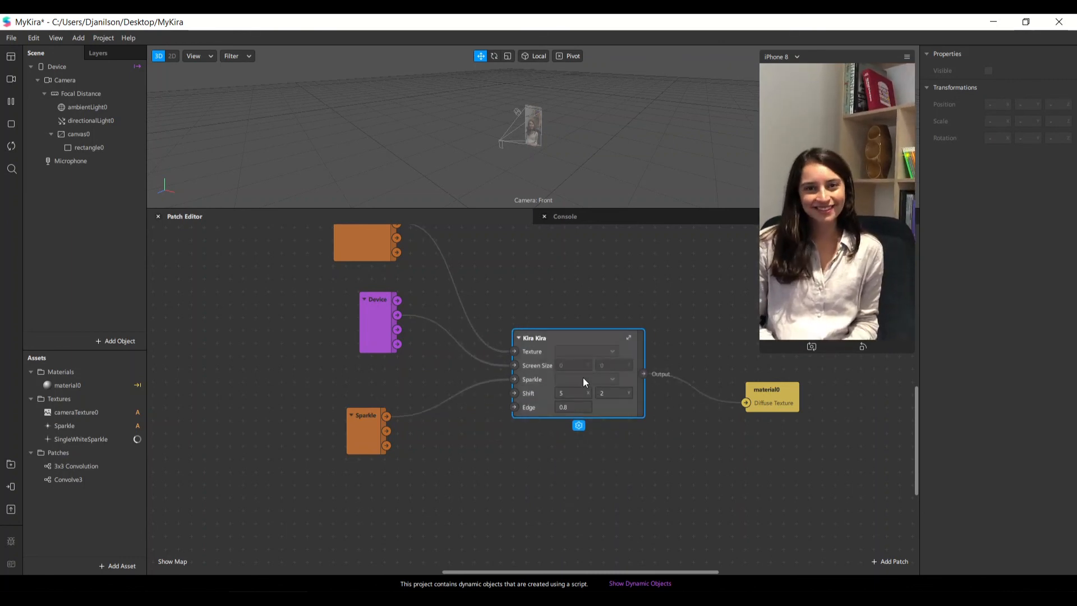
Duplicate the Kira Kira group with its connections and align the copy directly below the original
left_click_drag(583, 378, 595, 519)
scroll(567, 485, "down", 1)
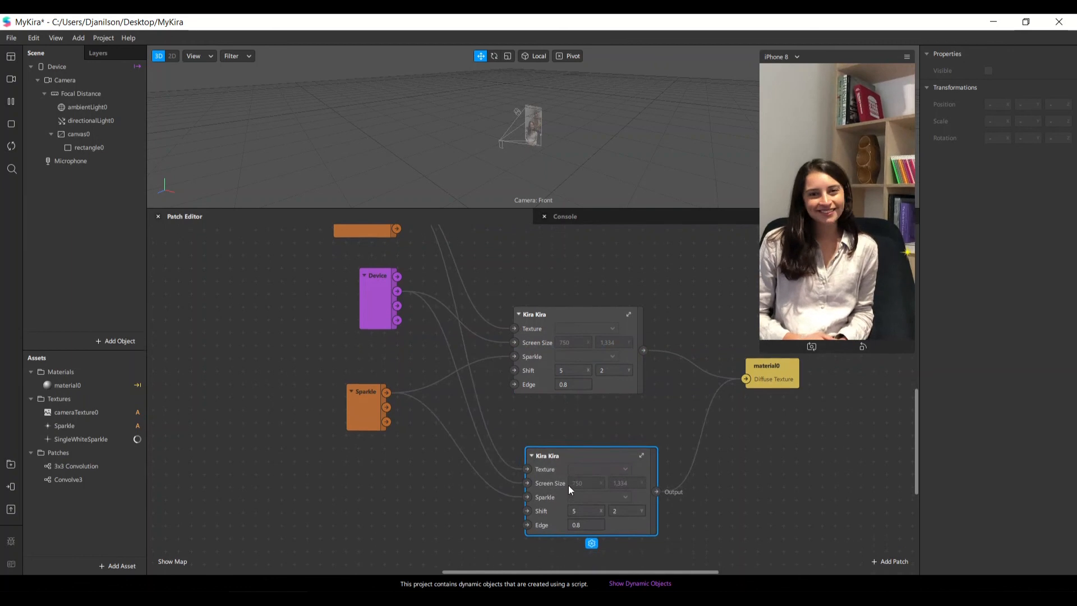
scroll(568, 486, "down", 1)
scroll(567, 486, "up", 1)
scroll(568, 486, "down", 1)
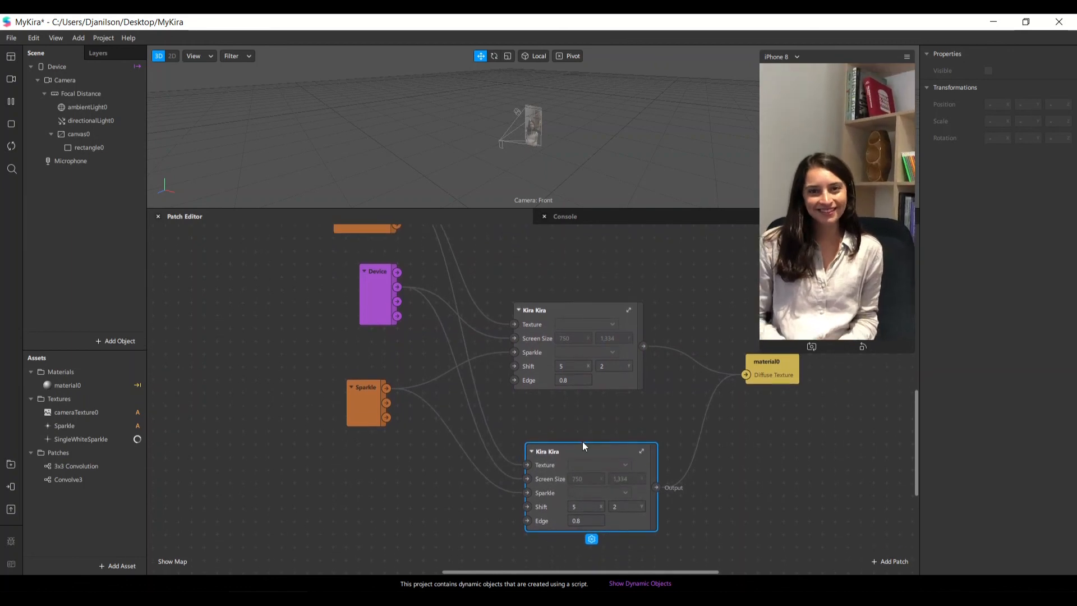
left_click_drag(583, 443, 569, 442)
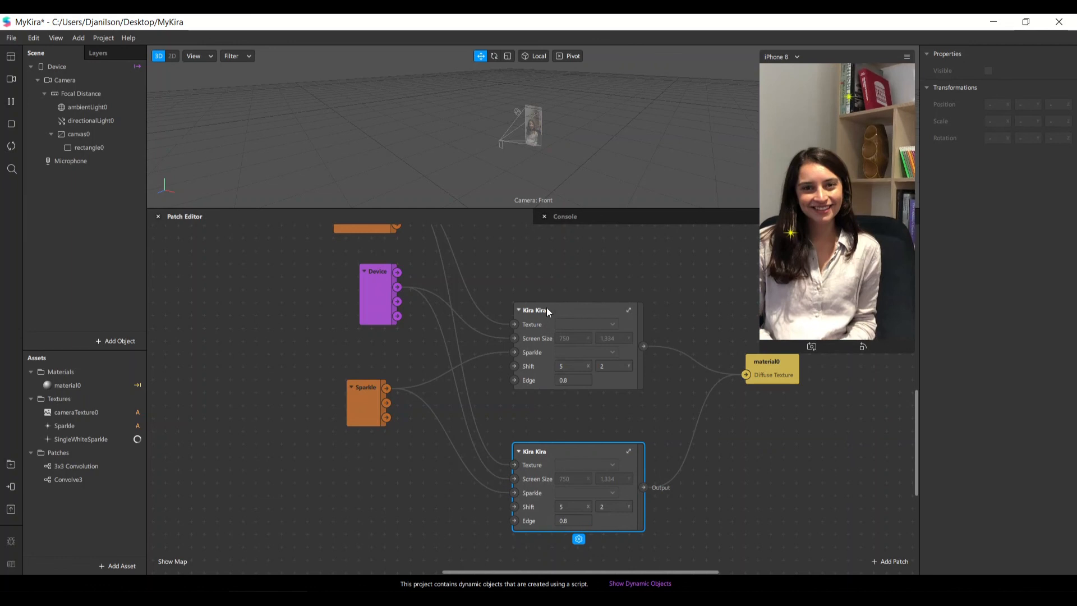
scroll(281, 468, "down", 2)
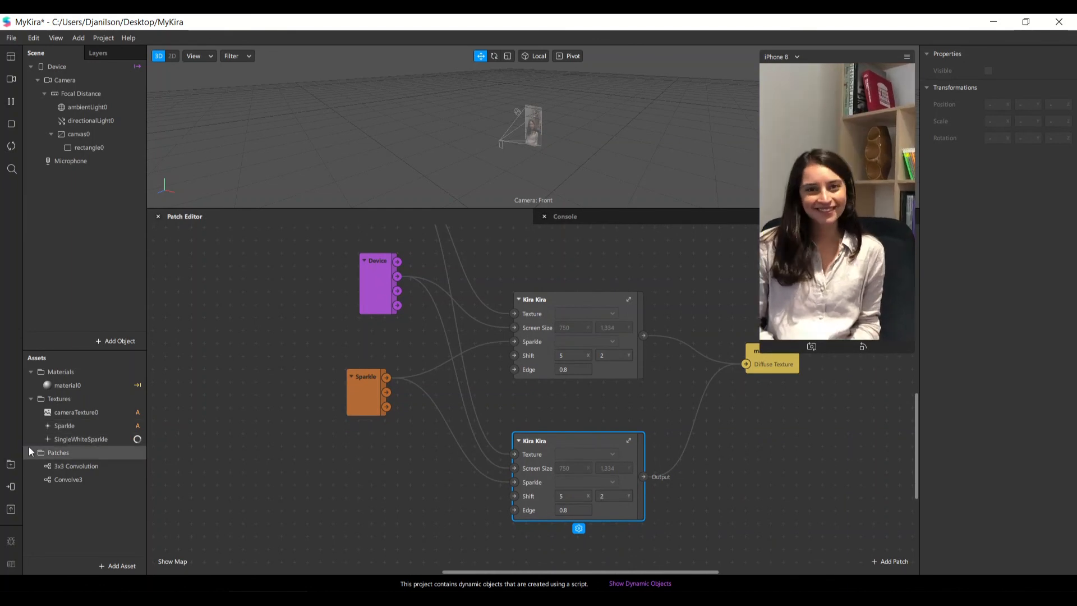
Add the SingleWhiteSparkle texture as a patch feeding the lower group's Sparkle input, and move the Sparkle patch level with the upper group
left_click(59, 439)
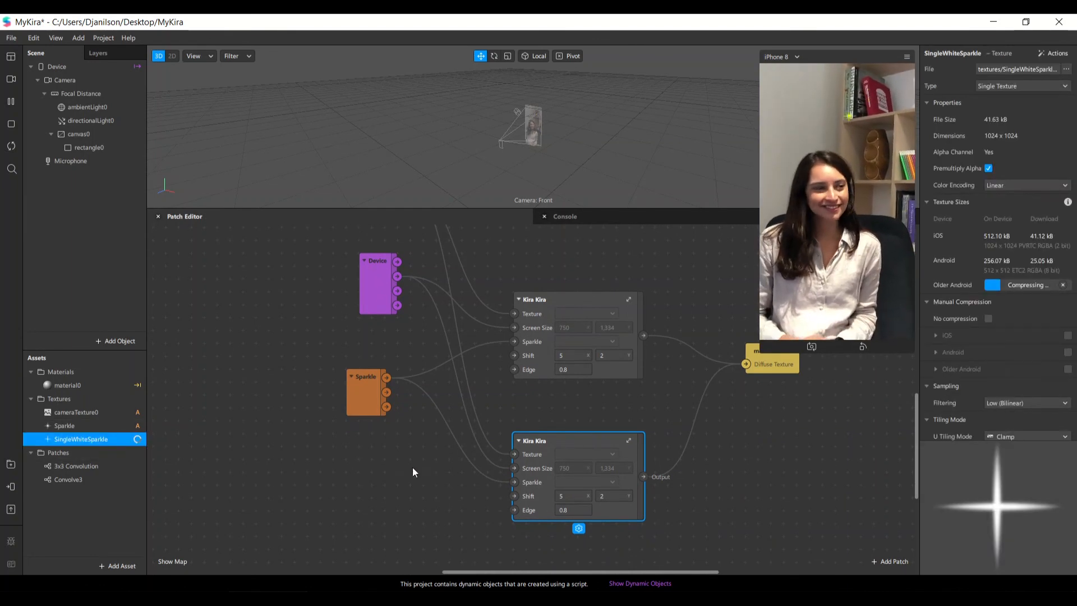
left_click_drag(412, 467, 515, 482)
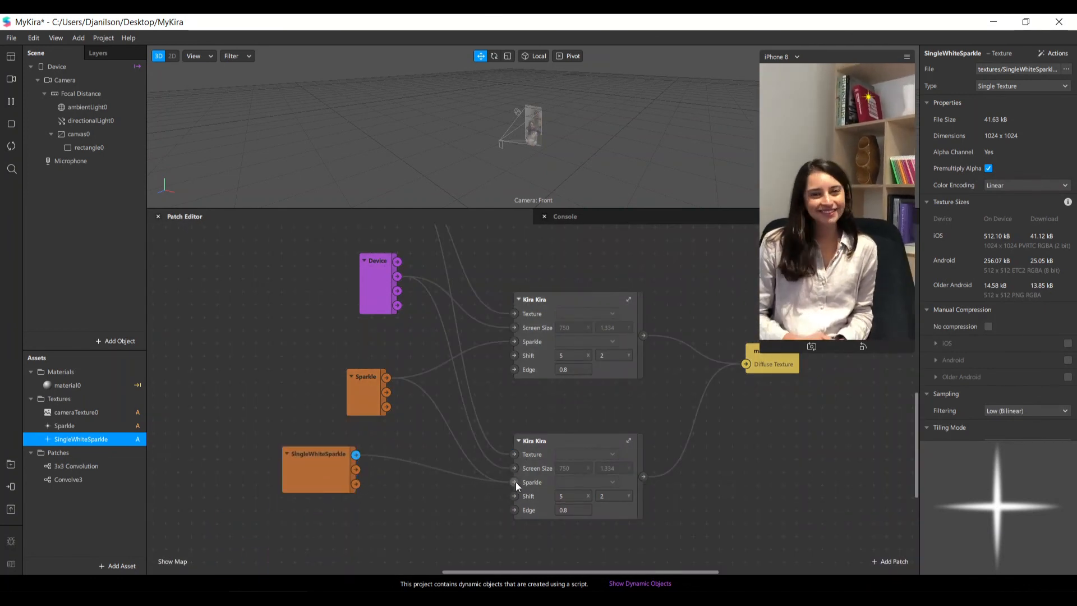
left_click_drag(375, 399, 324, 361)
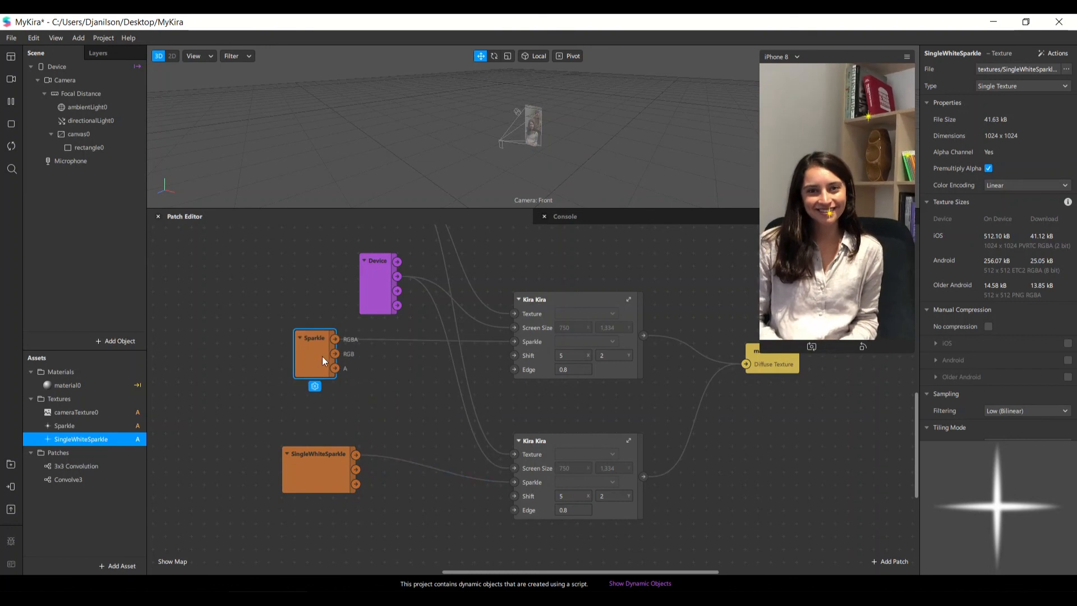
Shrink the phone preview to free space around material0
left_click_drag(752, 361, 710, 391)
left_click(801, 275)
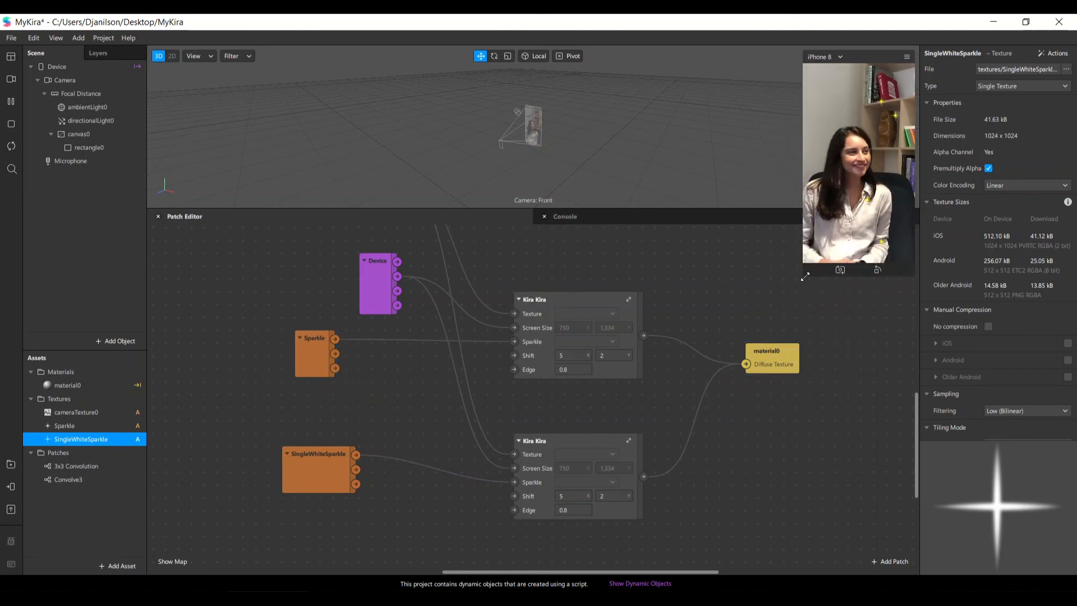
left_click_drag(804, 277, 837, 265)
Connect the upper Kira Kira group's output to material0 in place of the lower group's, and position material0 beside the upper group
left_click_drag(799, 327, 787, 405)
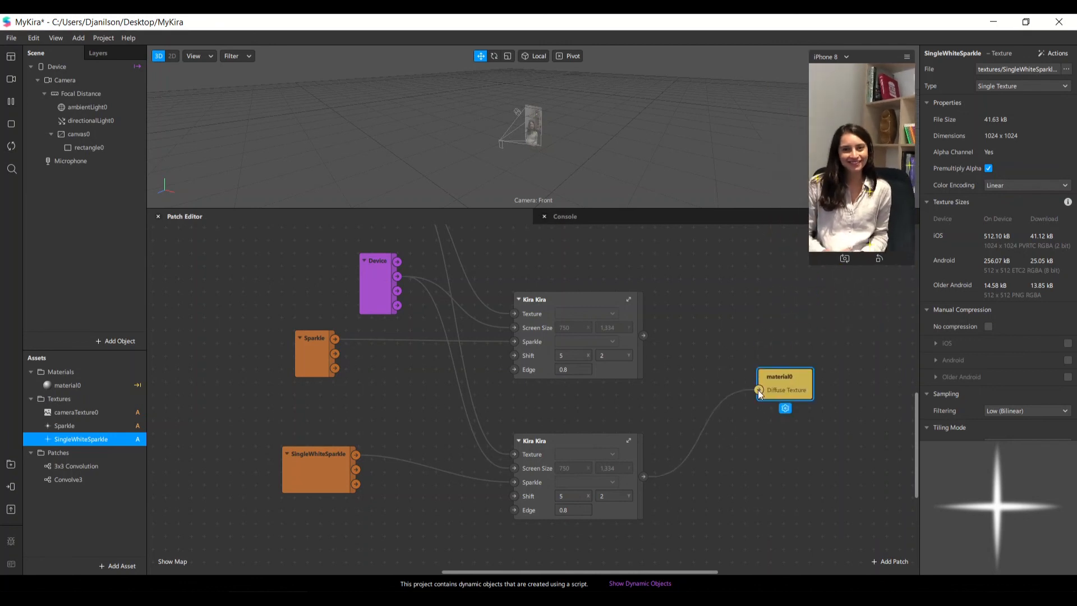
left_click(745, 407)
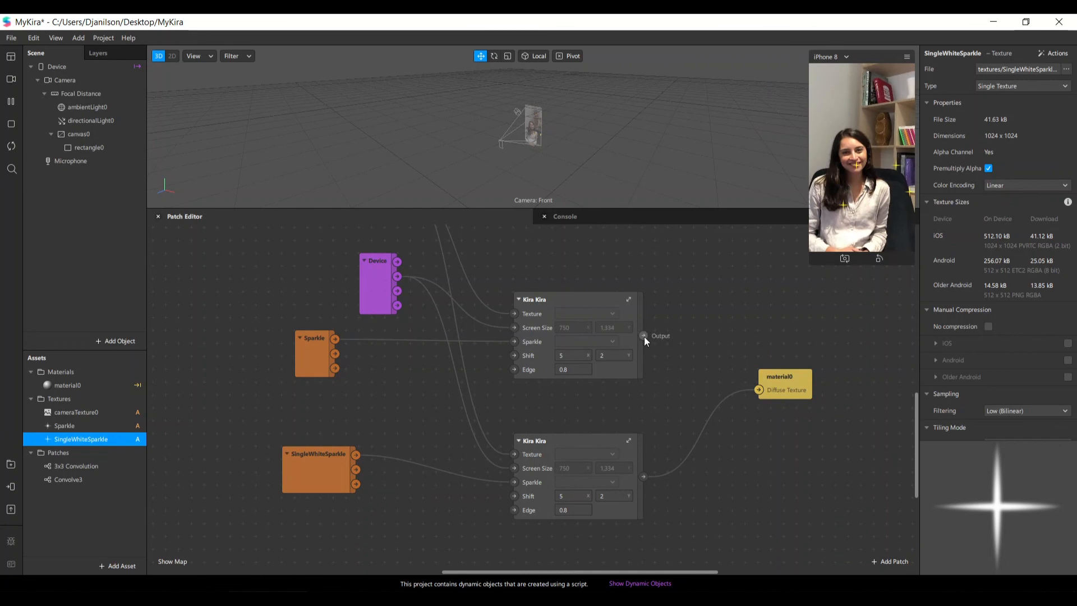
left_click_drag(643, 335, 687, 340)
left_click_drag(711, 296, 779, 298)
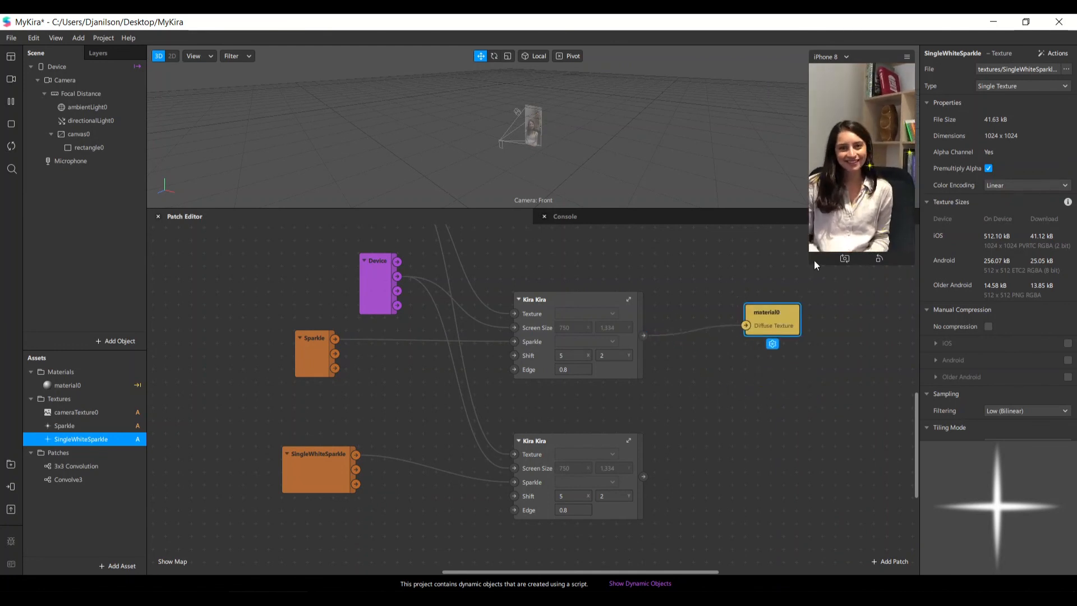
Enlarge the phone preview, then add a second rectangle to the canvas that fills its full width and height
left_click_drag(809, 263, 647, 550)
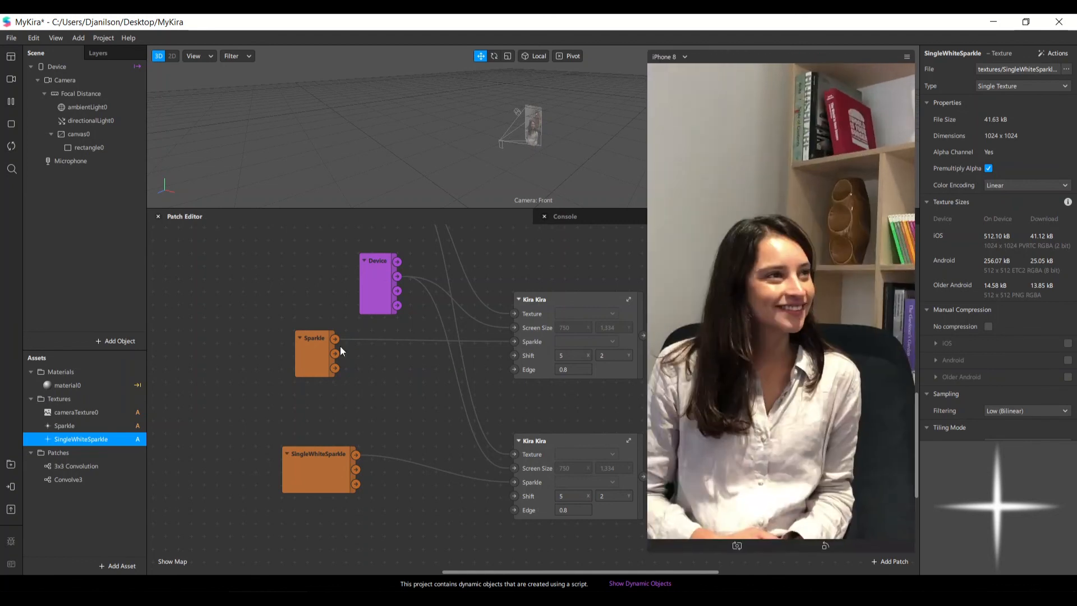
left_click(115, 340)
type("rect")
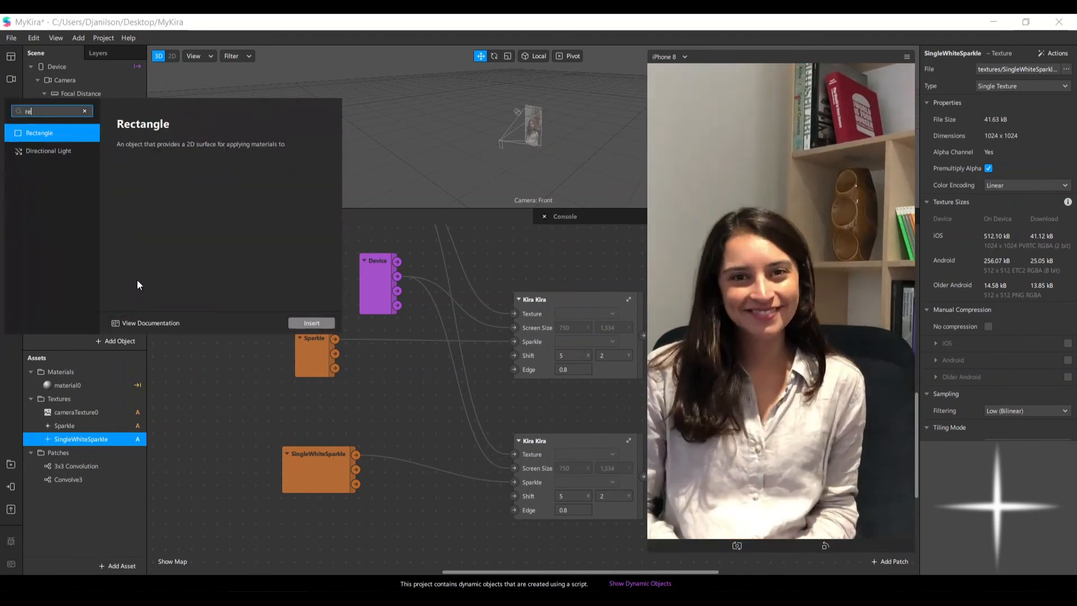
key("Return")
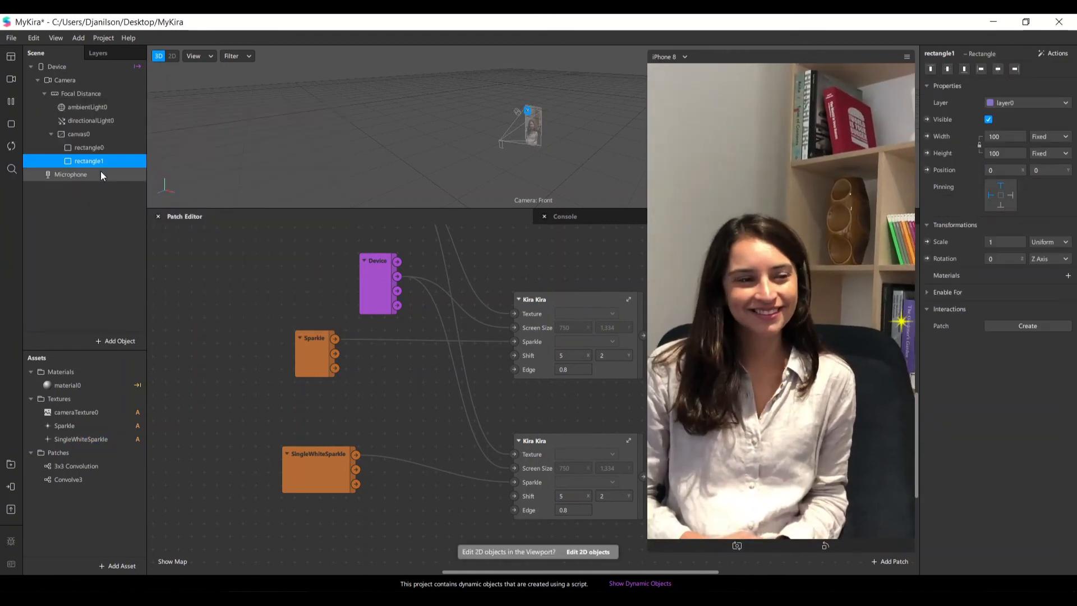
left_click(1004, 137)
left_click(1005, 151)
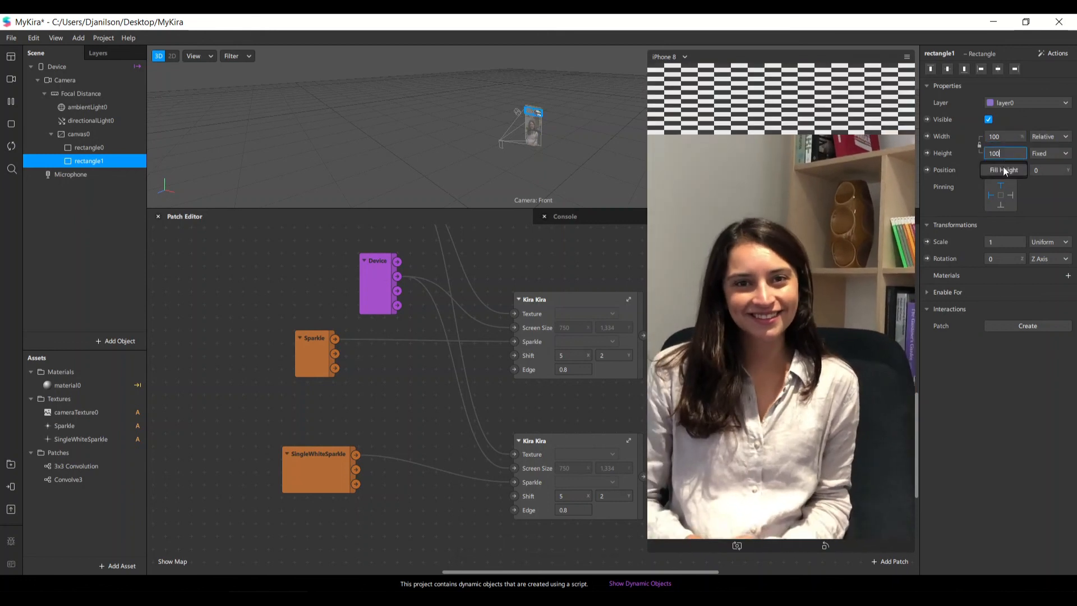
left_click(1003, 170)
Assign a newly created material to rectangle1 and shrink the phone preview to free space in the patch graph
left_click(1067, 275)
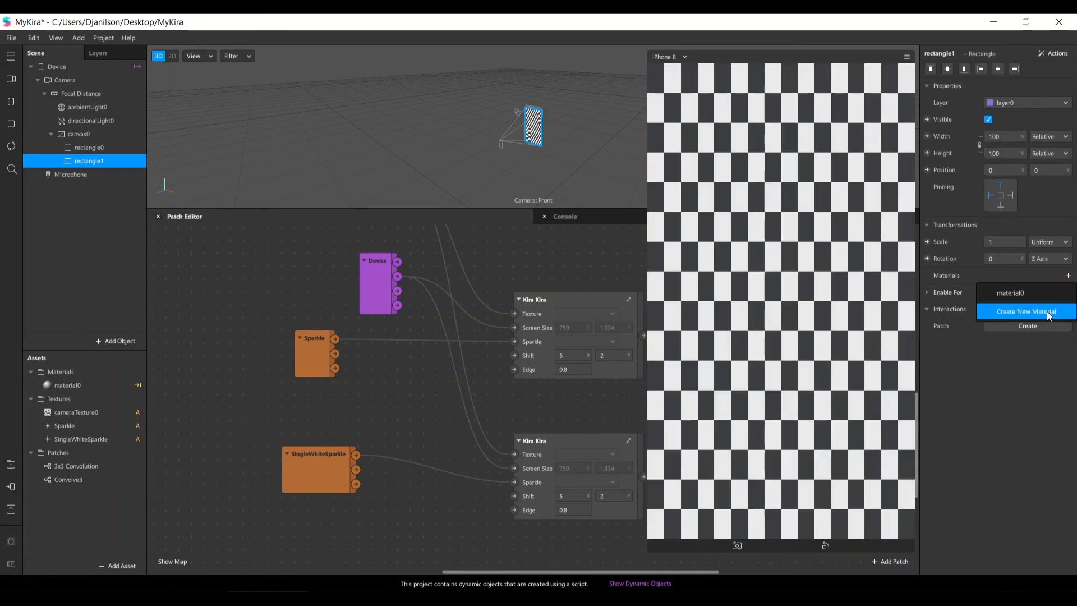
left_click(1047, 312)
left_click_drag(649, 554, 777, 312)
Set material1's shader type to Flat and feed its diffuse texture patch from the lower Kira Kira group's output
left_click(66, 399)
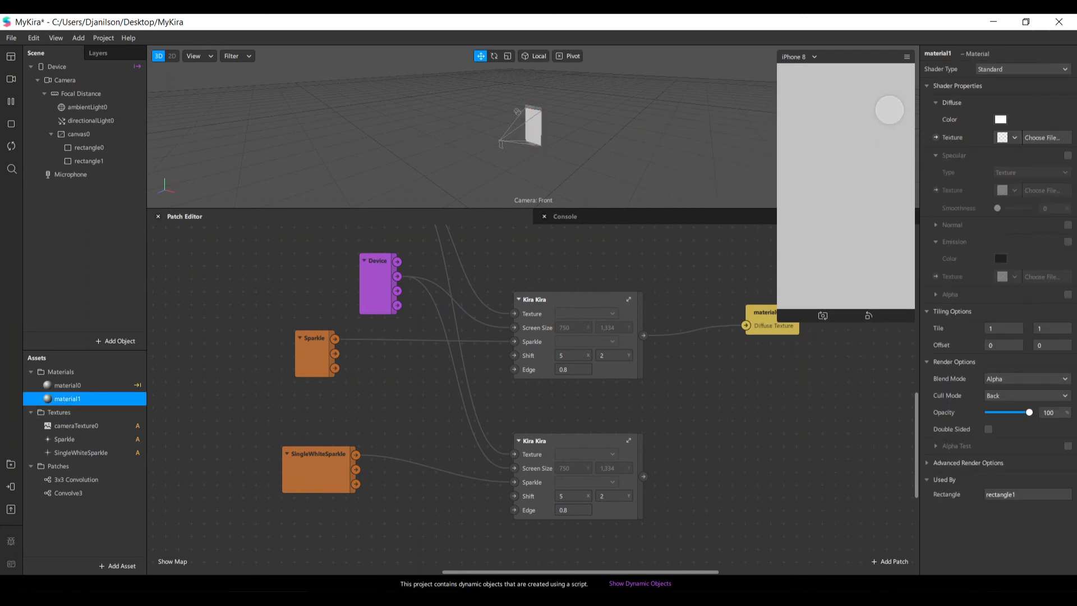
left_click(1038, 71)
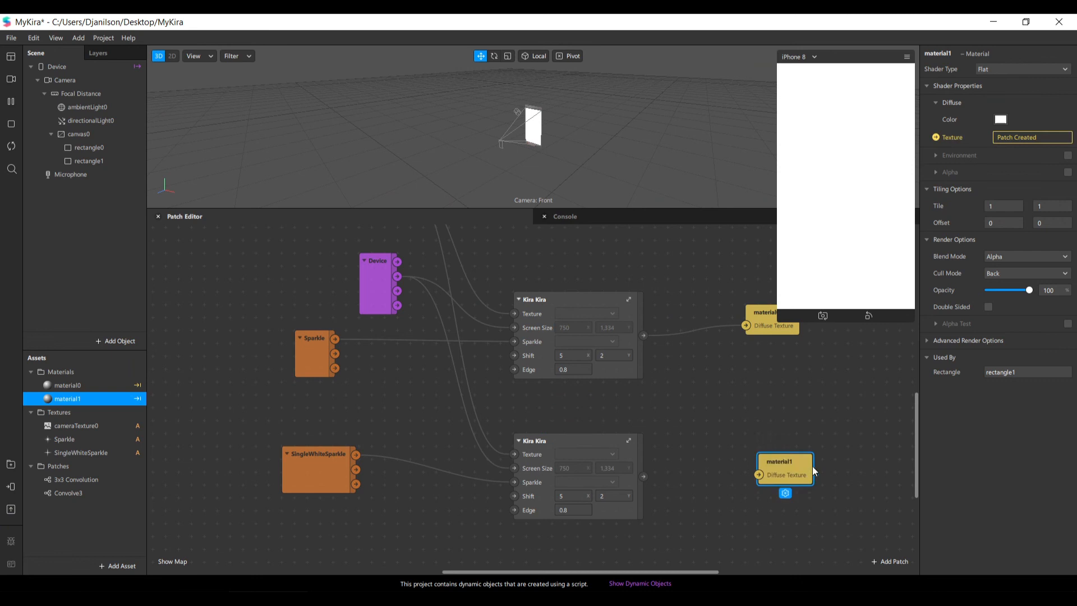
left_click_drag(759, 479, 758, 479)
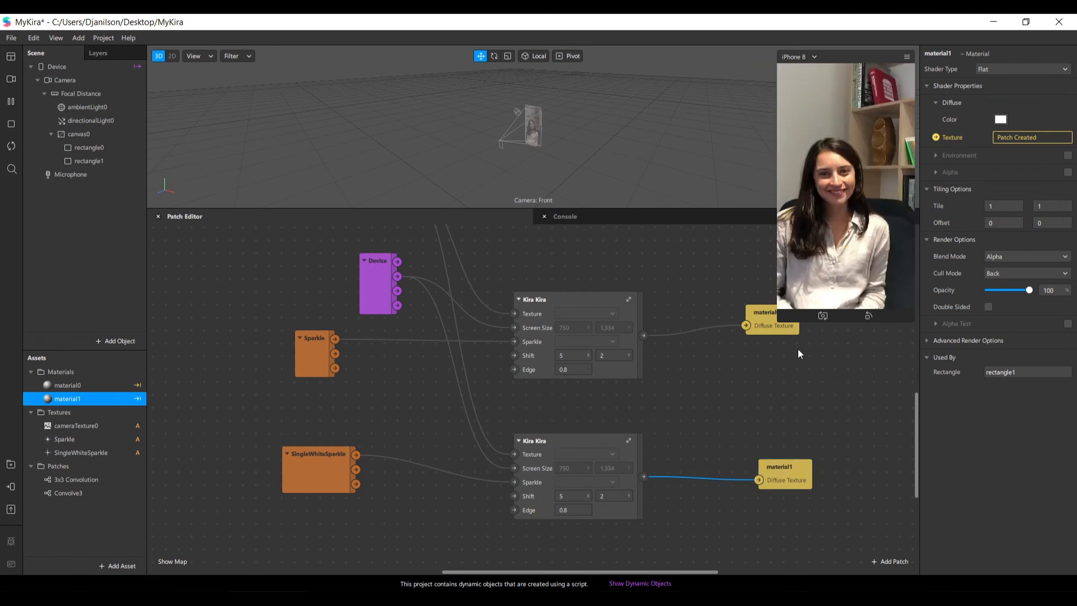
left_click_drag(778, 319, 755, 361)
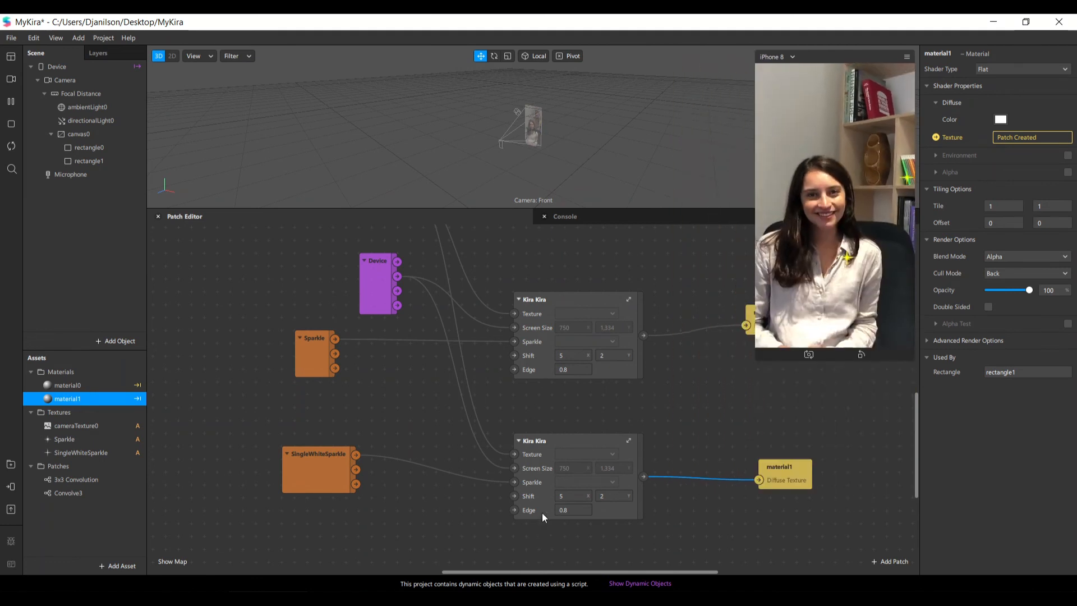
Set both Shift values of the lower Kira Kira group to 0 and enlarge the phone preview
left_click(570, 497)
key("BackSpace")
type("0")
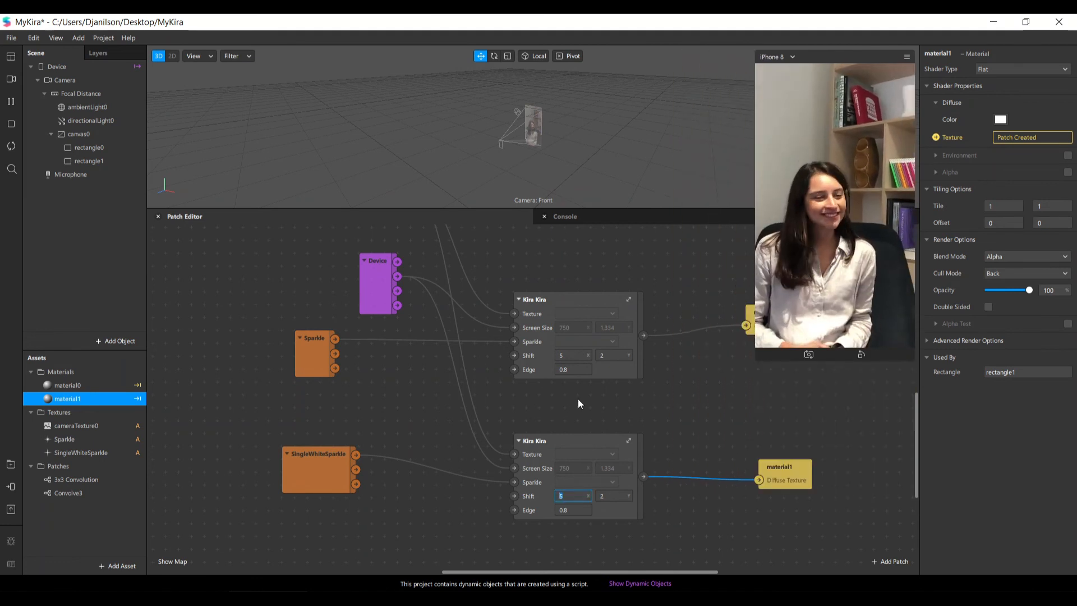
key("Return")
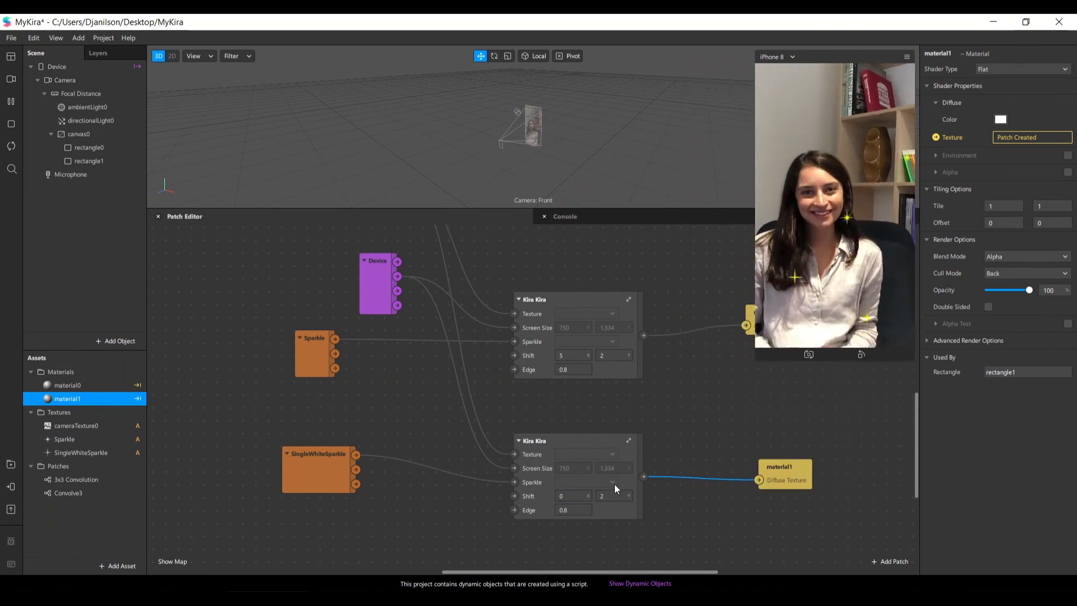
left_click_drag(610, 496, 565, 492)
type("0")
key("Return")
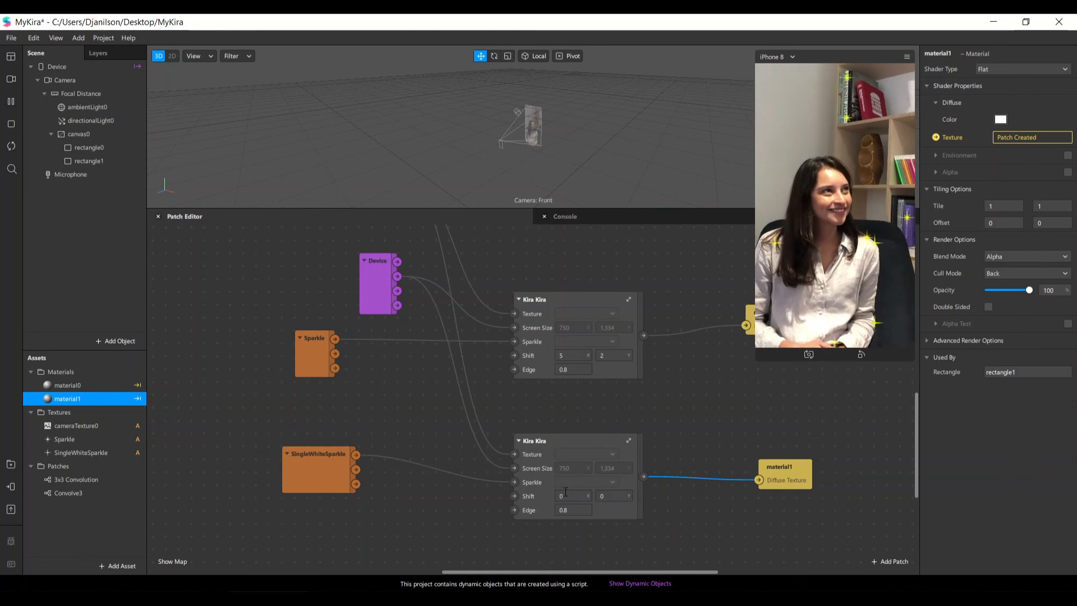
left_click_drag(756, 361, 718, 426)
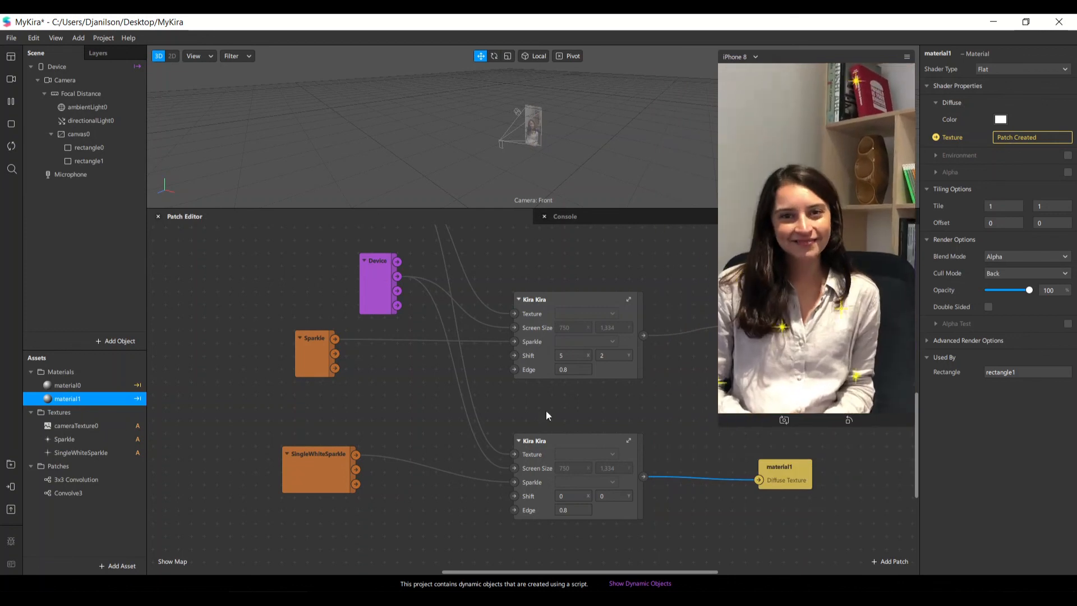
Inside the lower Kira Kira group, set the Pack patch's third value to 1 for white sparkles
left_click(629, 441)
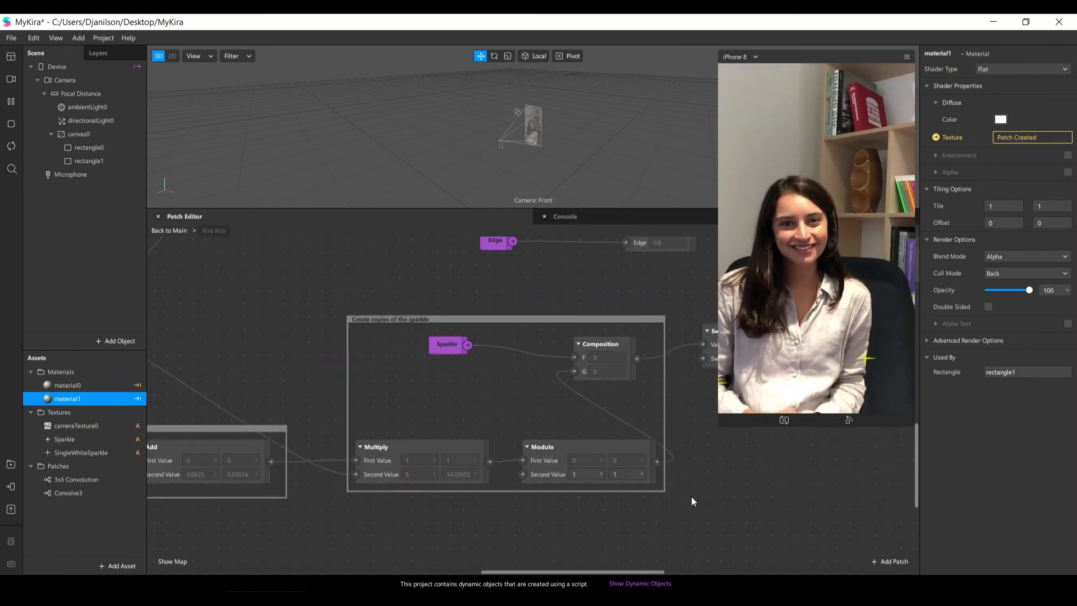
left_click_drag(583, 572, 718, 507)
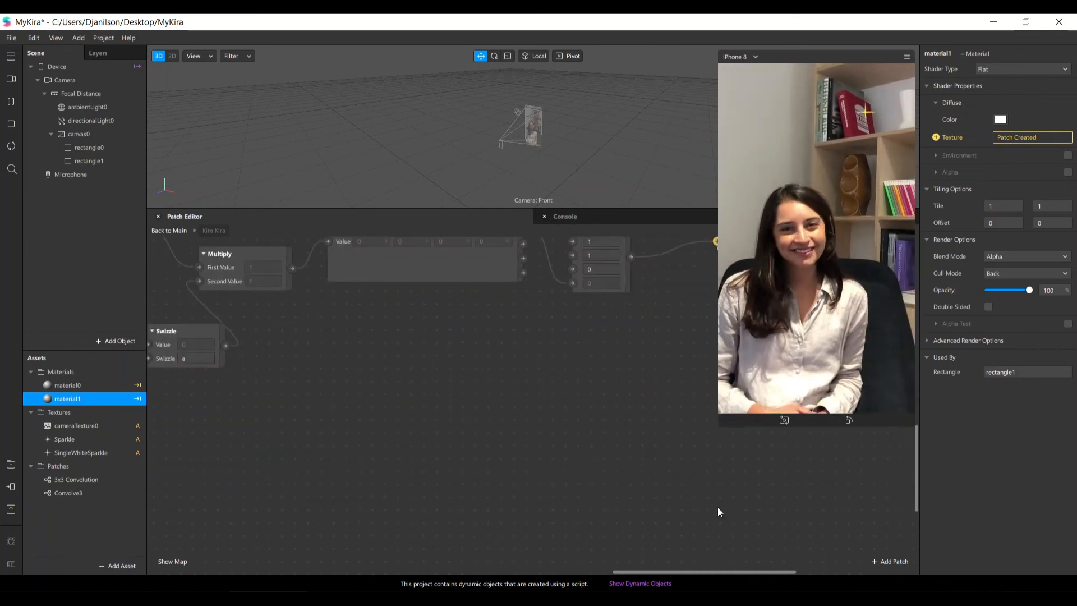
scroll(685, 466, "up", 2)
left_click(606, 330)
type("1")
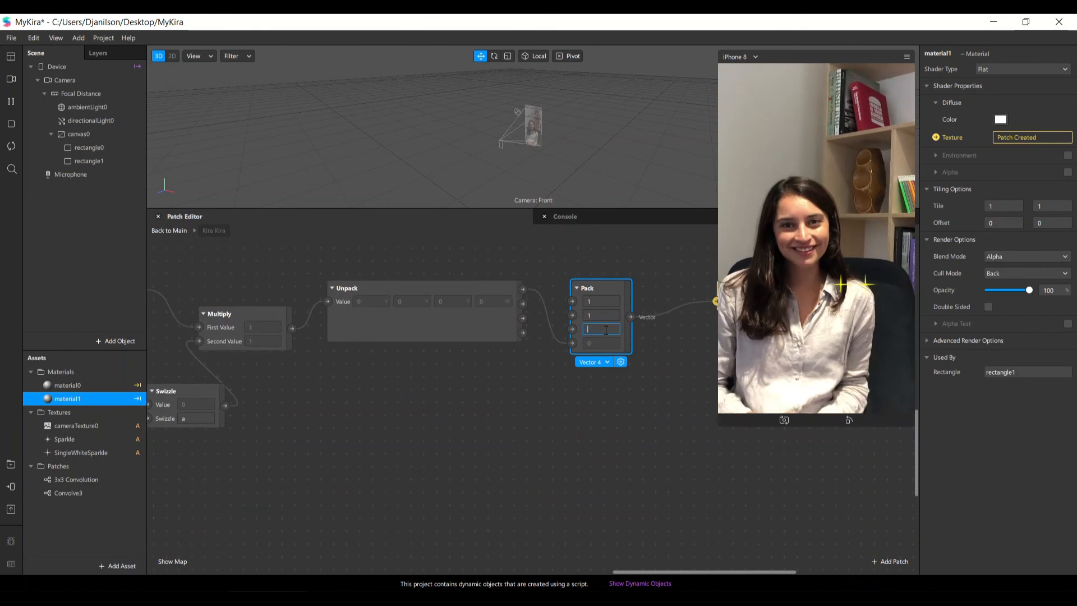
left_click(615, 437)
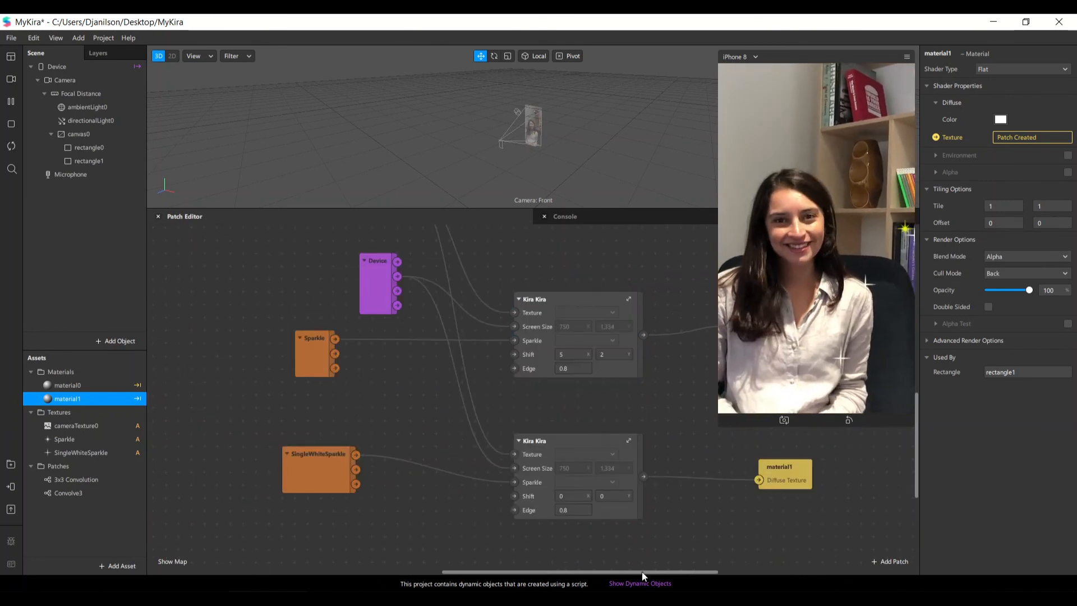
Set material1's diffuse color to red
left_click_drag(643, 569, 684, 573)
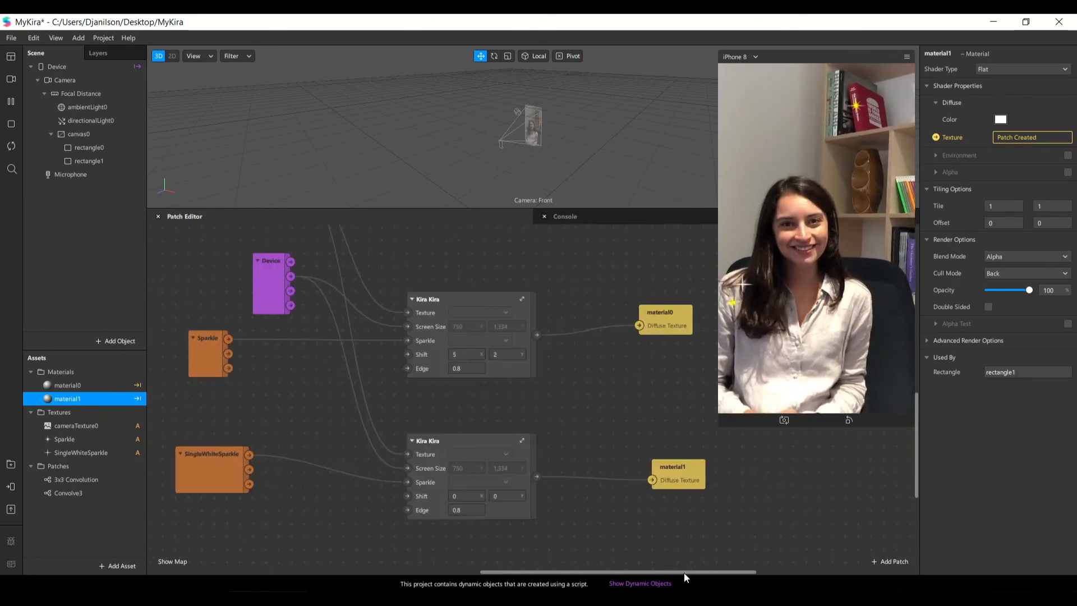
left_click(1000, 119)
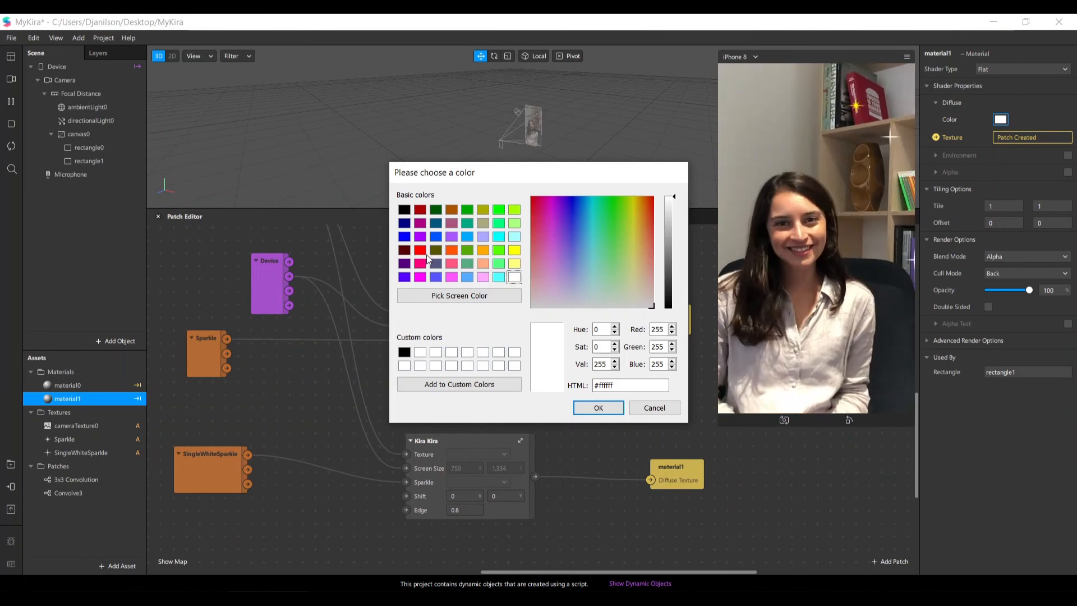
left_click(420, 249)
left_click(611, 408)
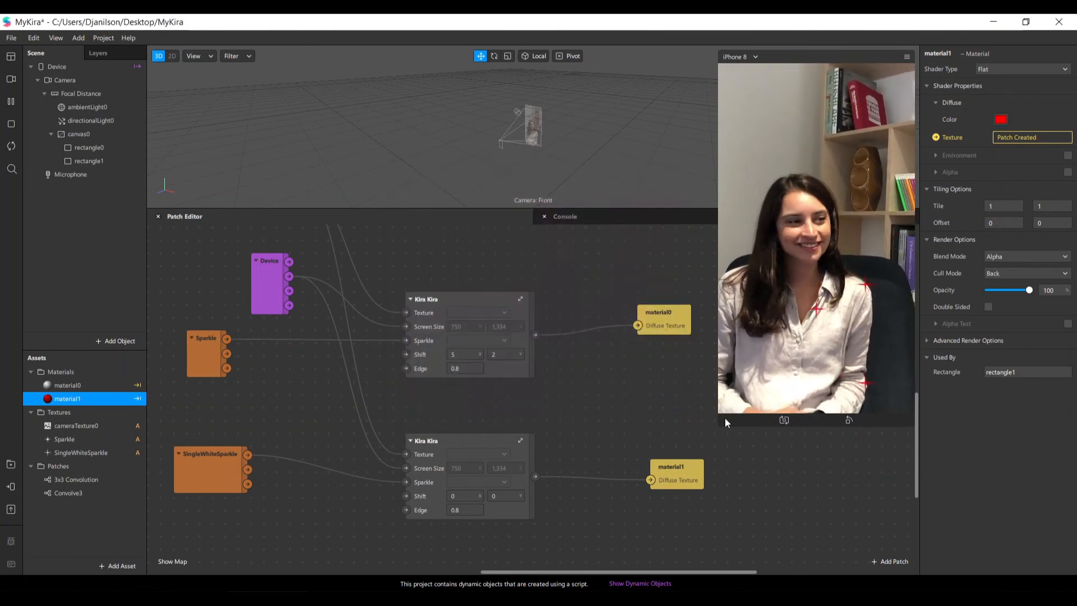
Inside the upper Kira Kira group, set the Pack patch's third value to 1 for white sparkles
left_click(520, 299)
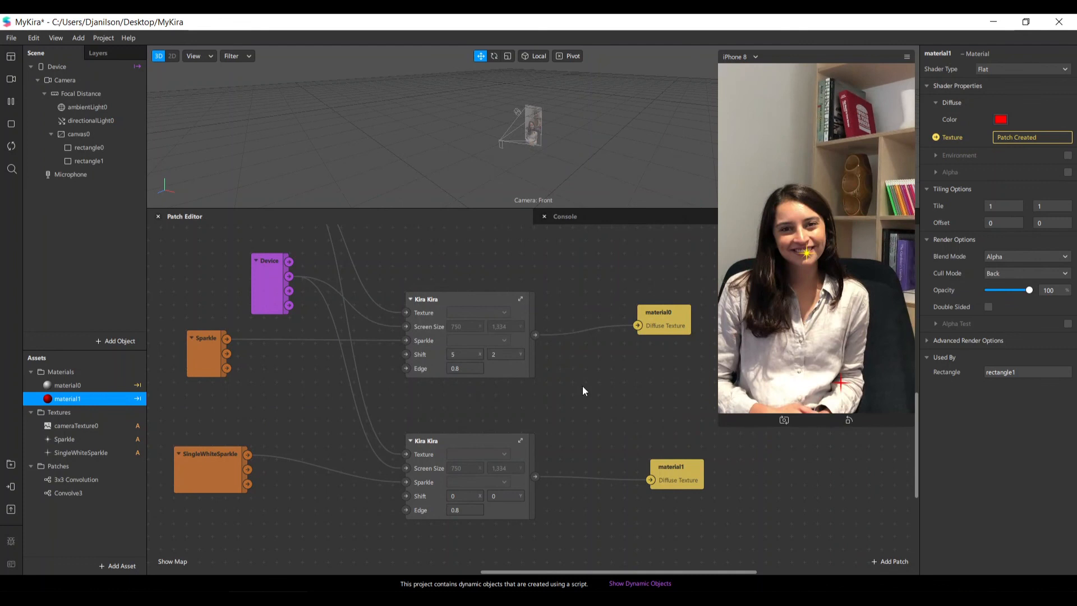
left_click_drag(621, 571, 700, 571)
scroll(645, 499, "up", 10)
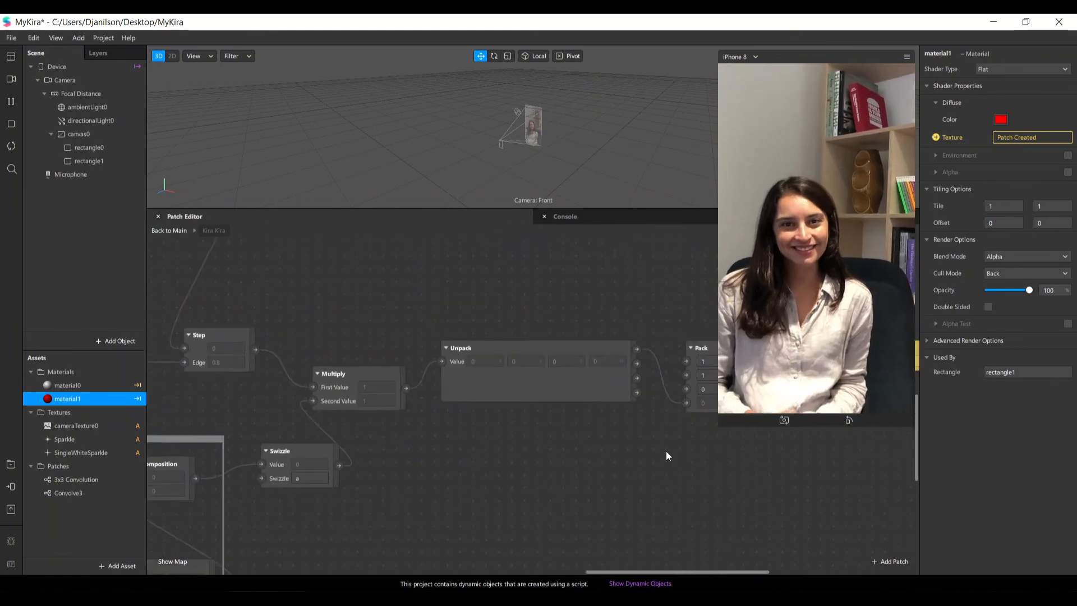
left_click(716, 457)
type("1")
key("Return")
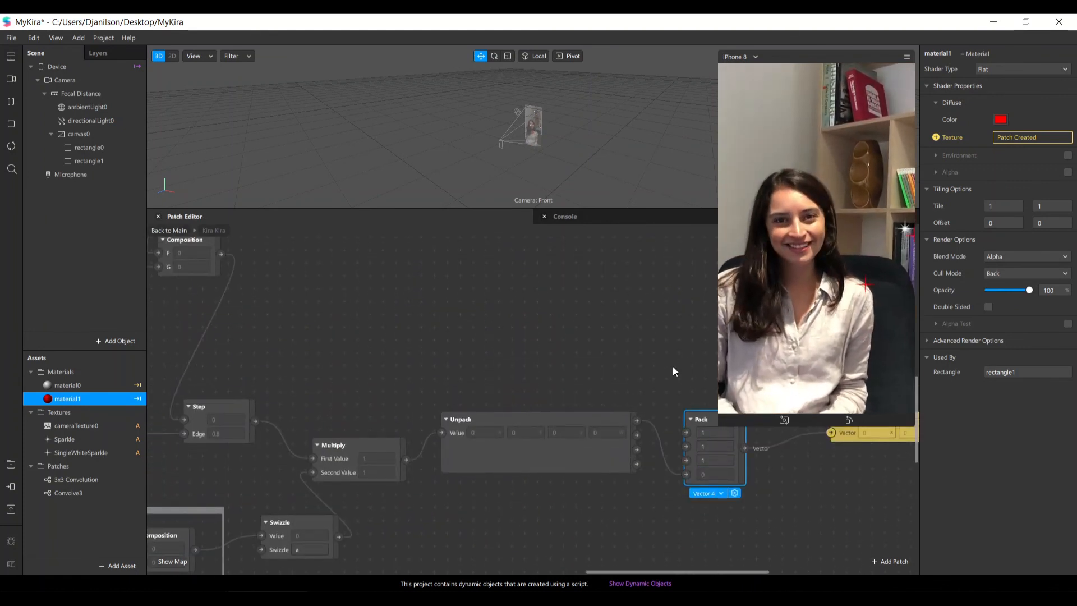
Enlarge the phone preview and set material0's diffuse color to blue (#0000ff)
left_click_drag(721, 424, 596, 499)
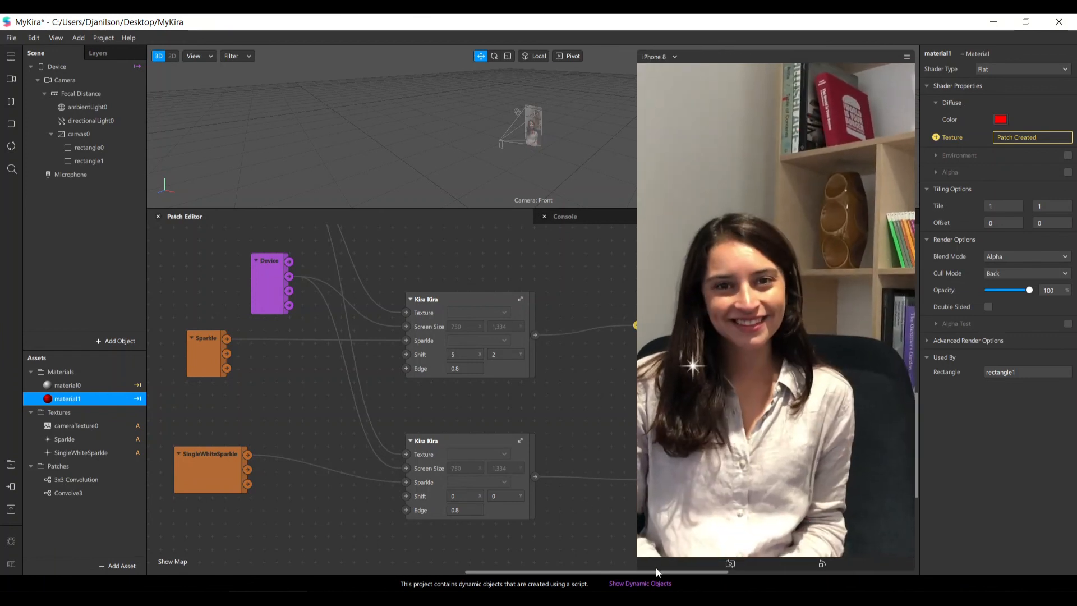
left_click(63, 386)
left_click(1001, 120)
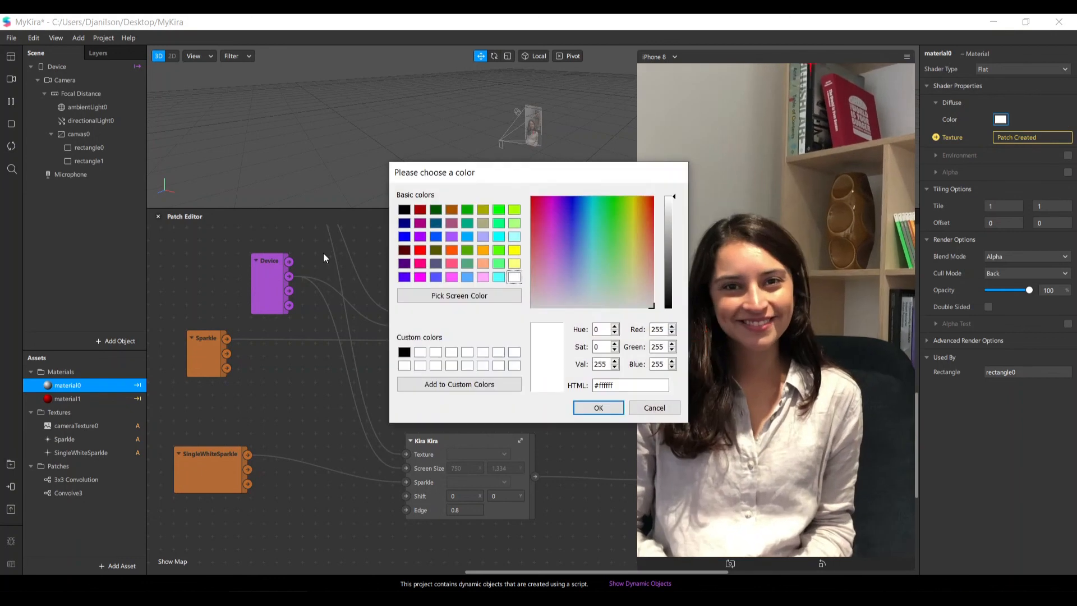
left_click(436, 236)
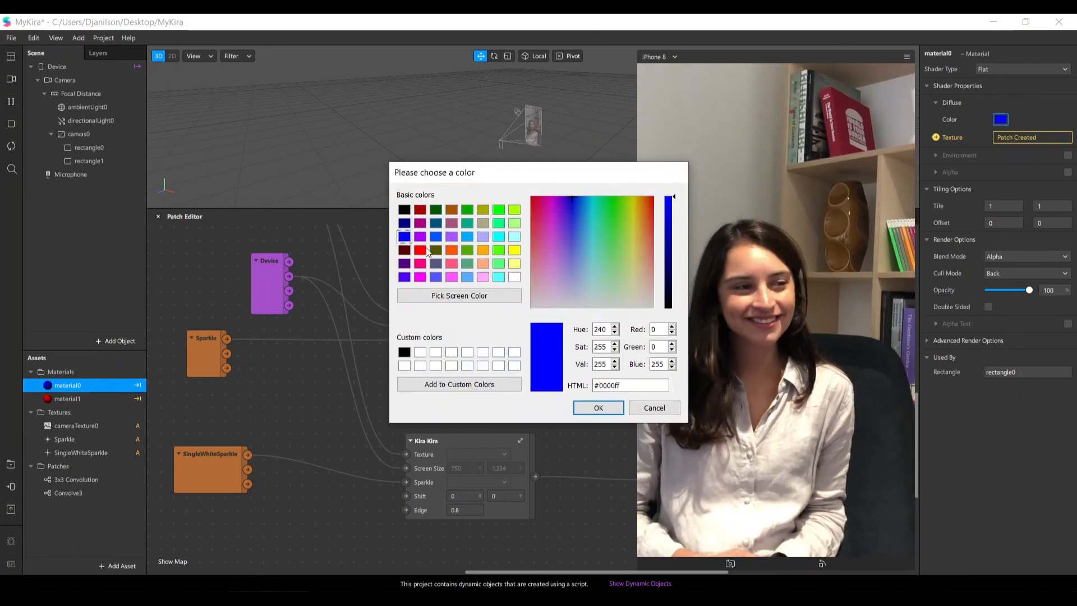
left_click(598, 408)
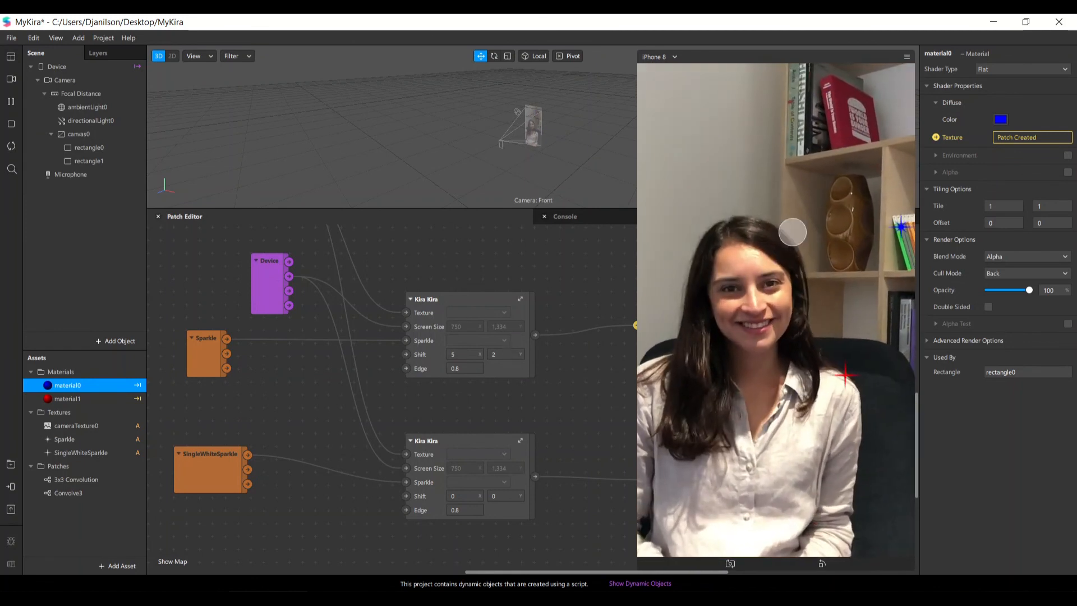
Set the Edge value to 0.2 in the upper Kira Kira group and 0.5 in the lower one
left_click(471, 368)
type("0")
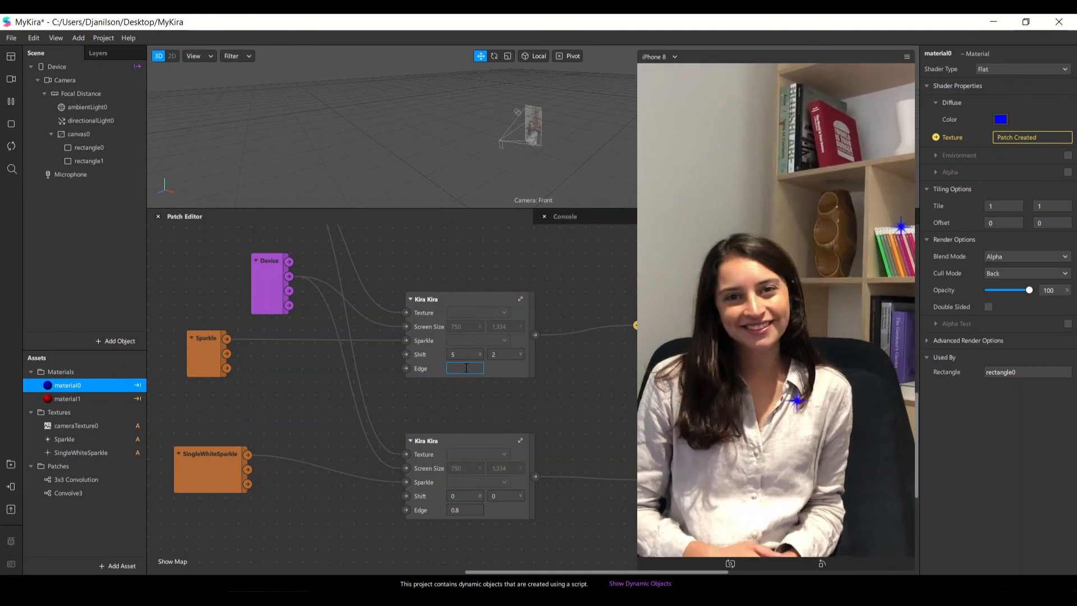
type(".2")
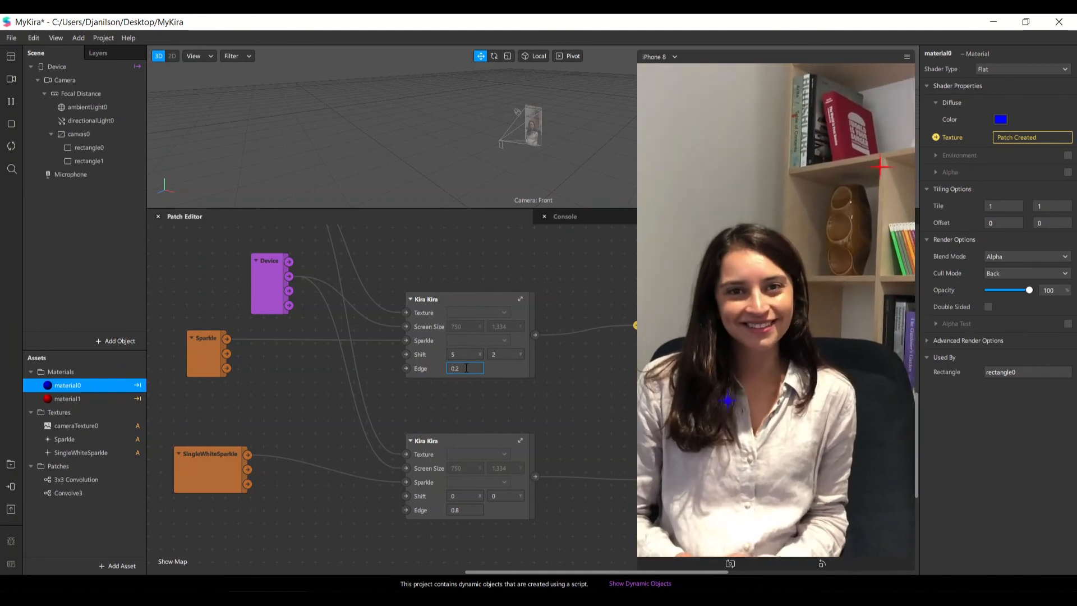
key("Return")
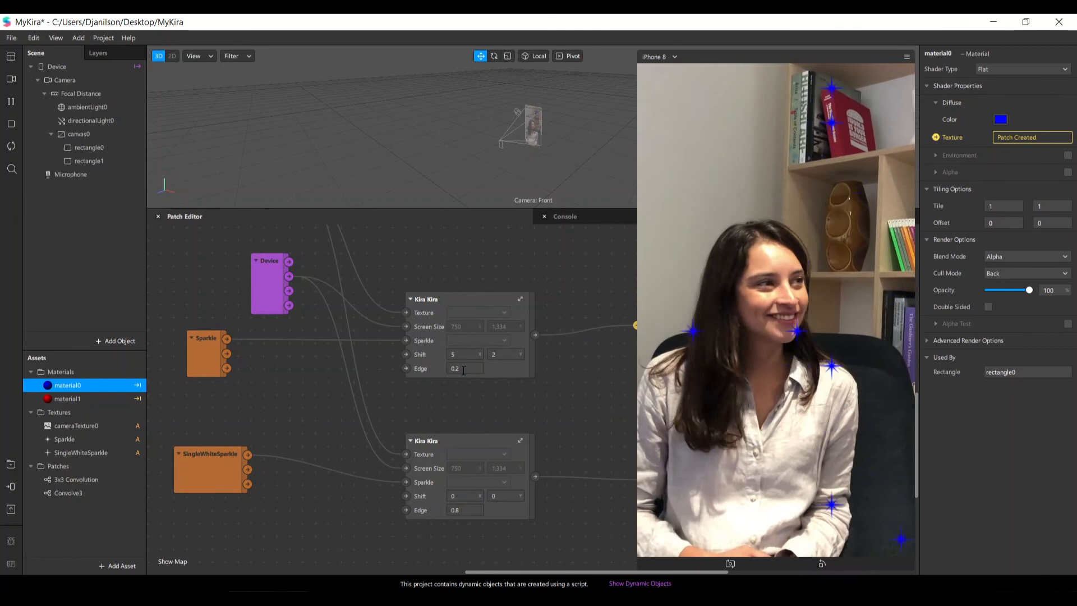
left_click(462, 511)
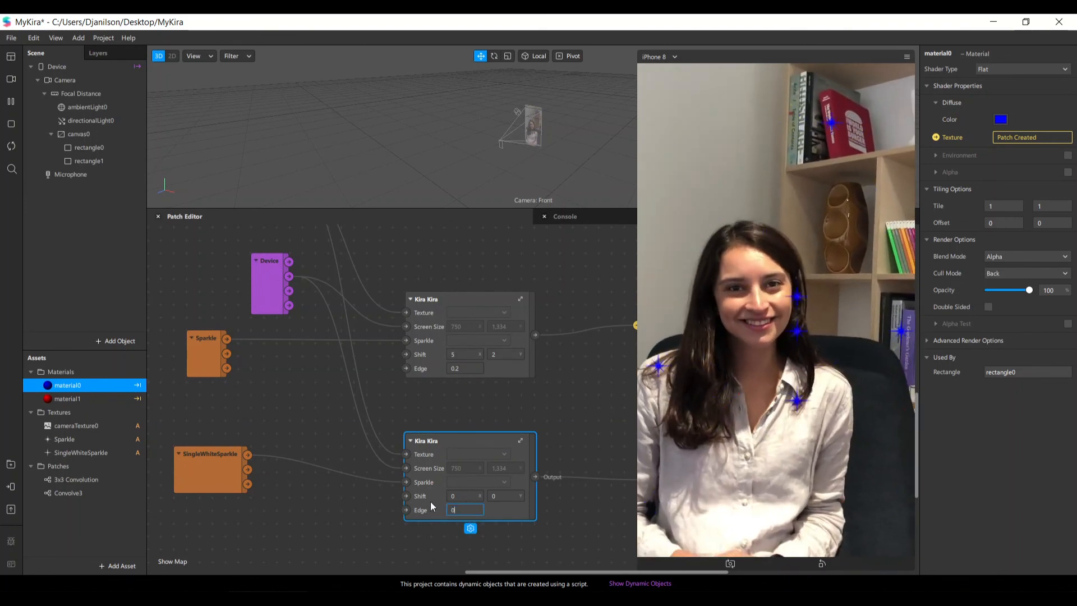
type("0.5")
key("Return")
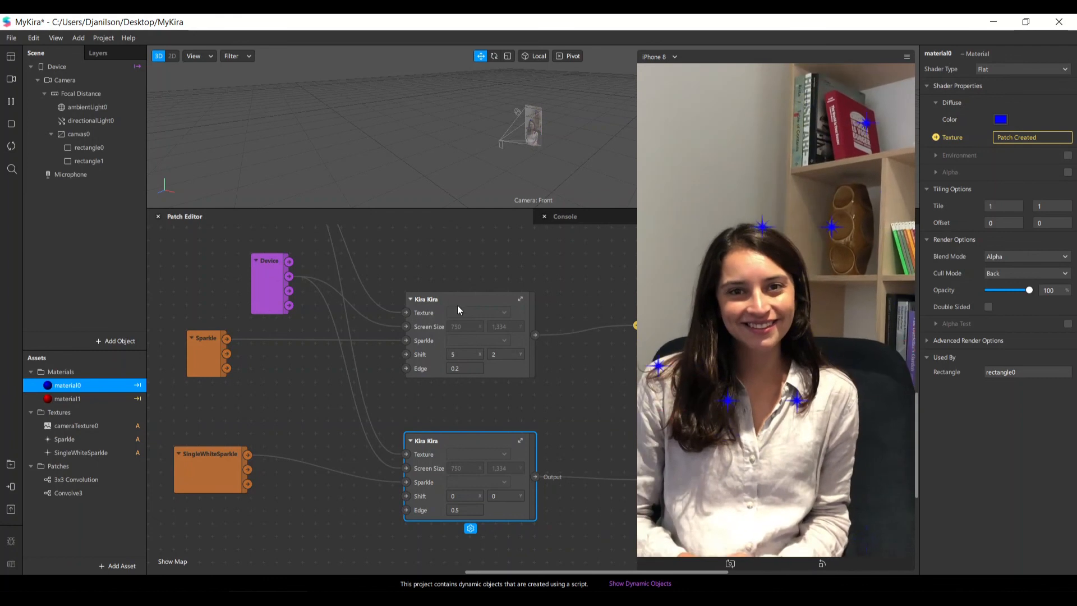
Move the upper Kira Kira group slightly higher and shrink the phone preview to uncover both material patches
left_click_drag(457, 302, 459, 275)
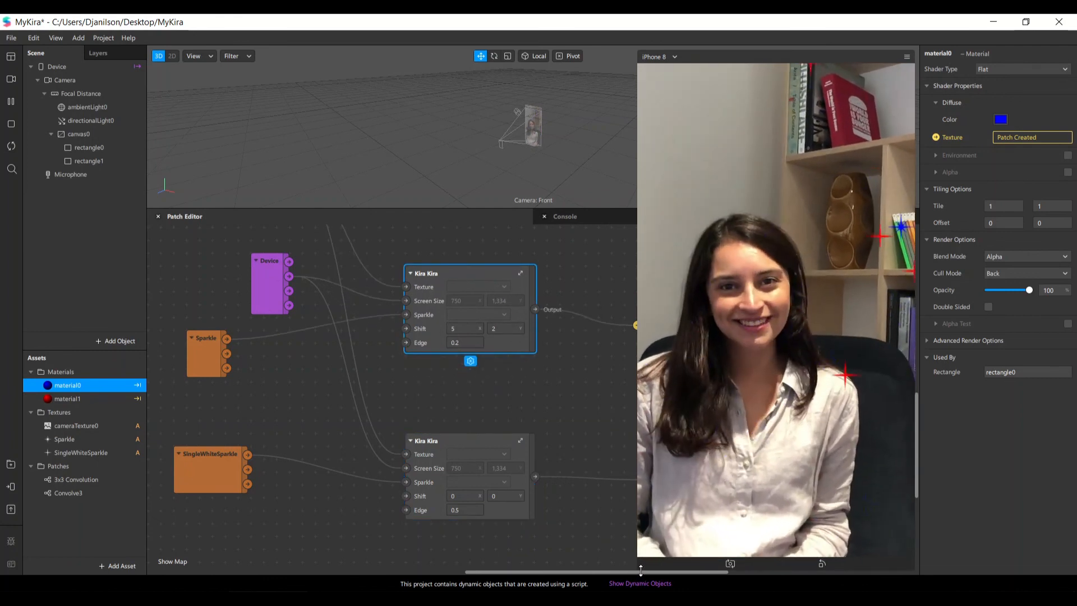
left_click_drag(638, 567, 694, 468)
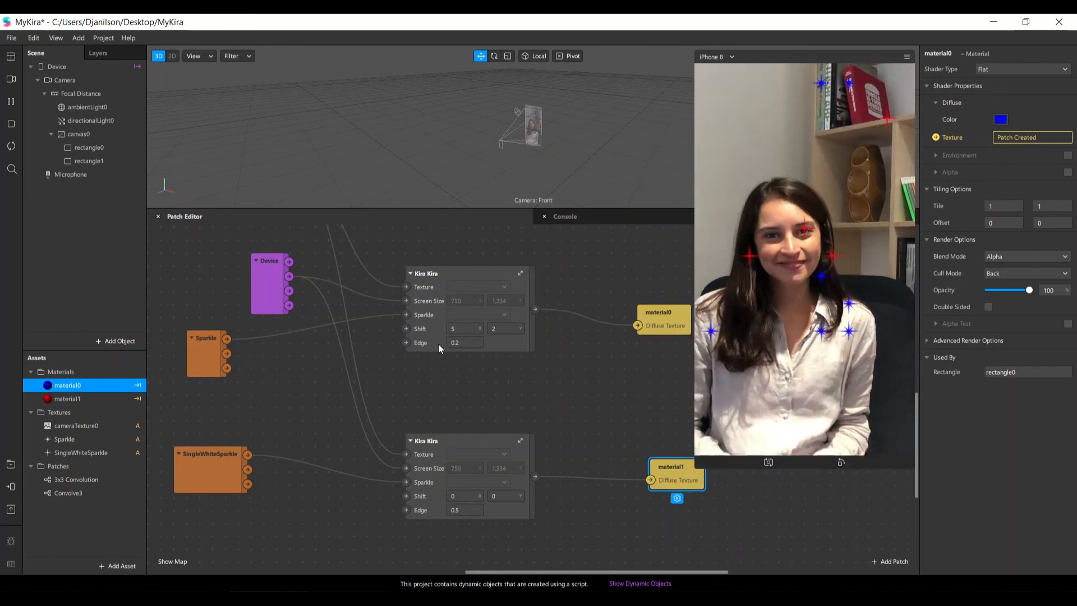
left_click(438, 345)
left_click(424, 508)
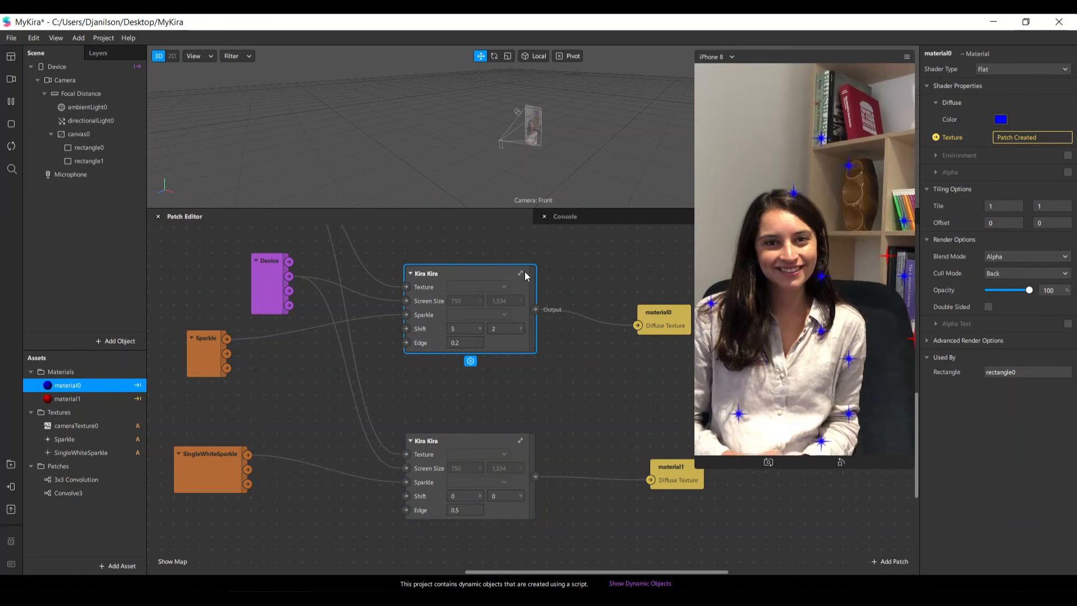
Open the upper Kira Kira group and set the Convolve3 patch's Strength to 5 in the Detect edges section
double_click(424, 324)
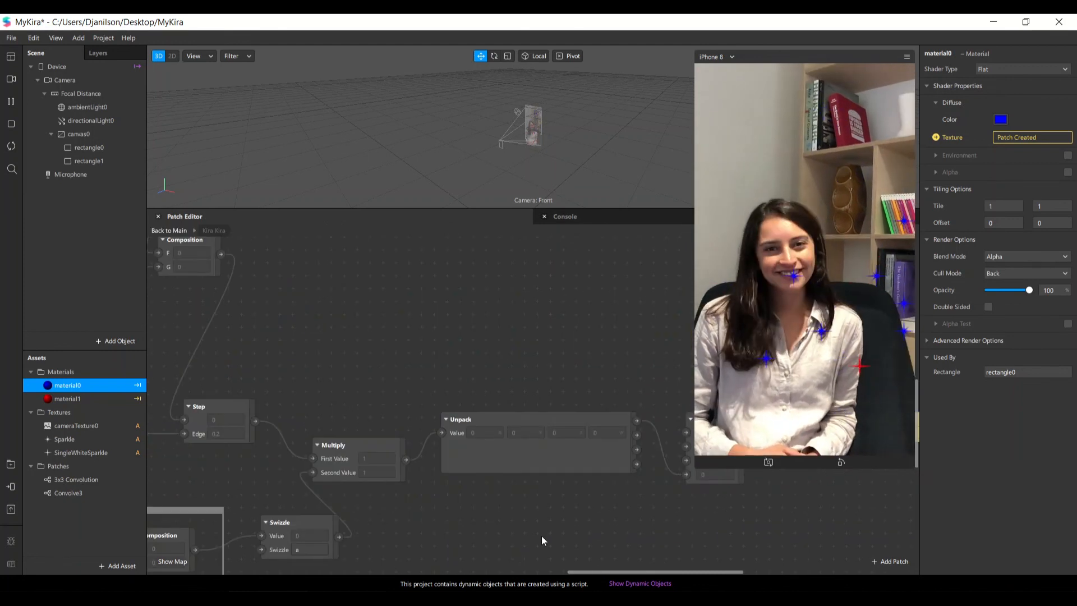
left_click_drag(583, 565, 362, 580)
scroll(573, 421, "up", 5)
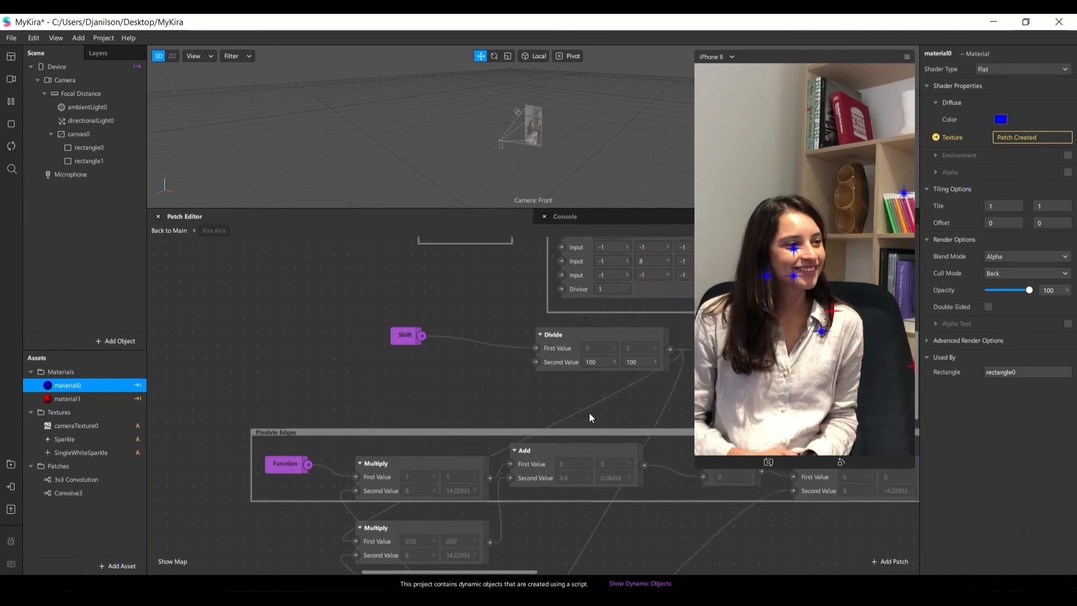
scroll(581, 443, "up", 2)
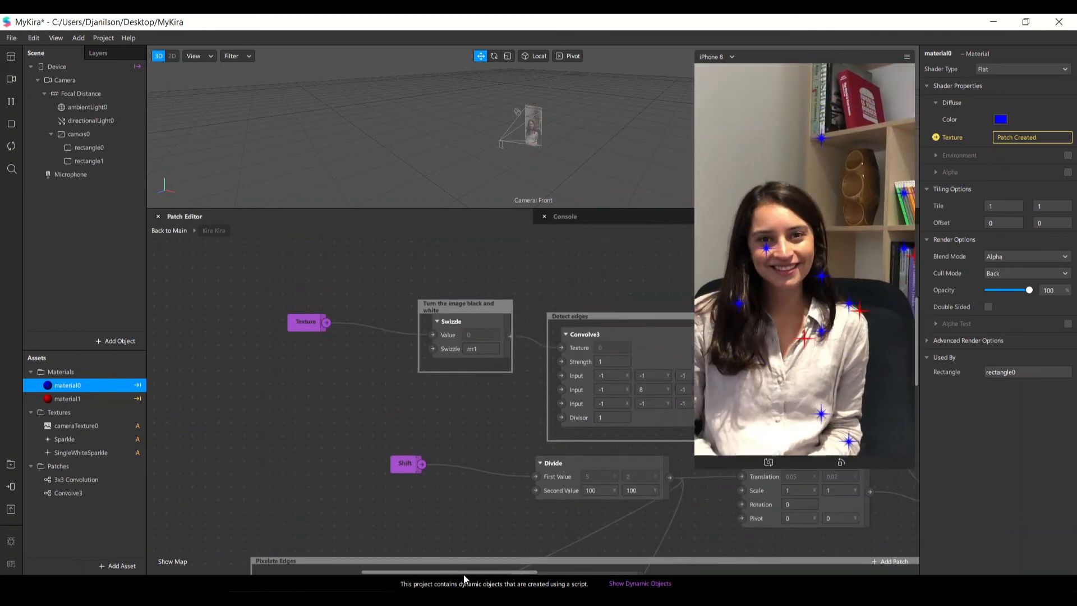
left_click_drag(463, 574, 525, 571)
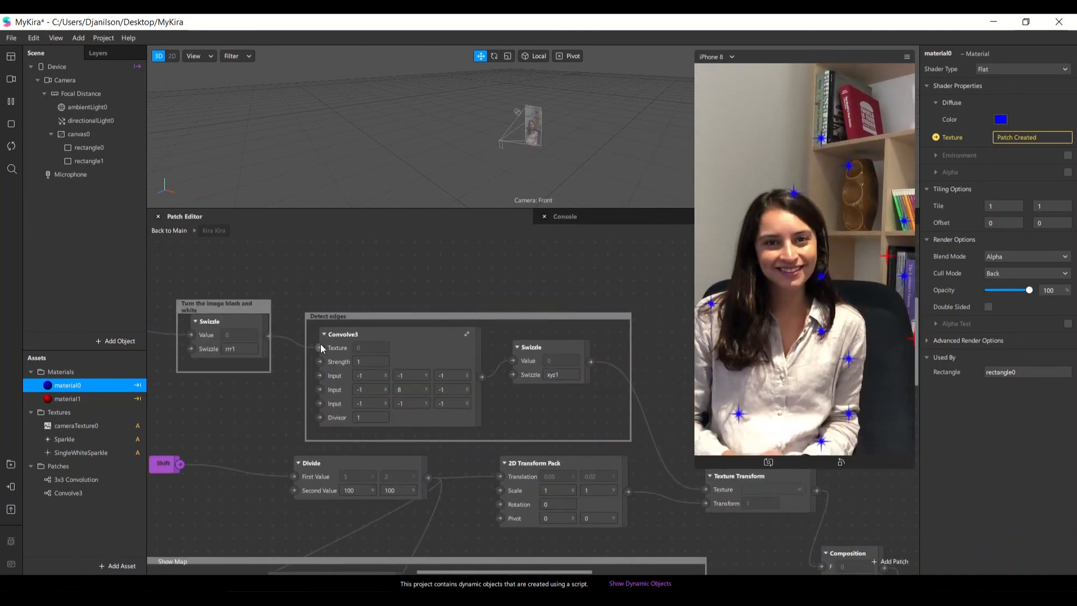
left_click(382, 362)
key("BackSpace")
type("5")
key("Return")
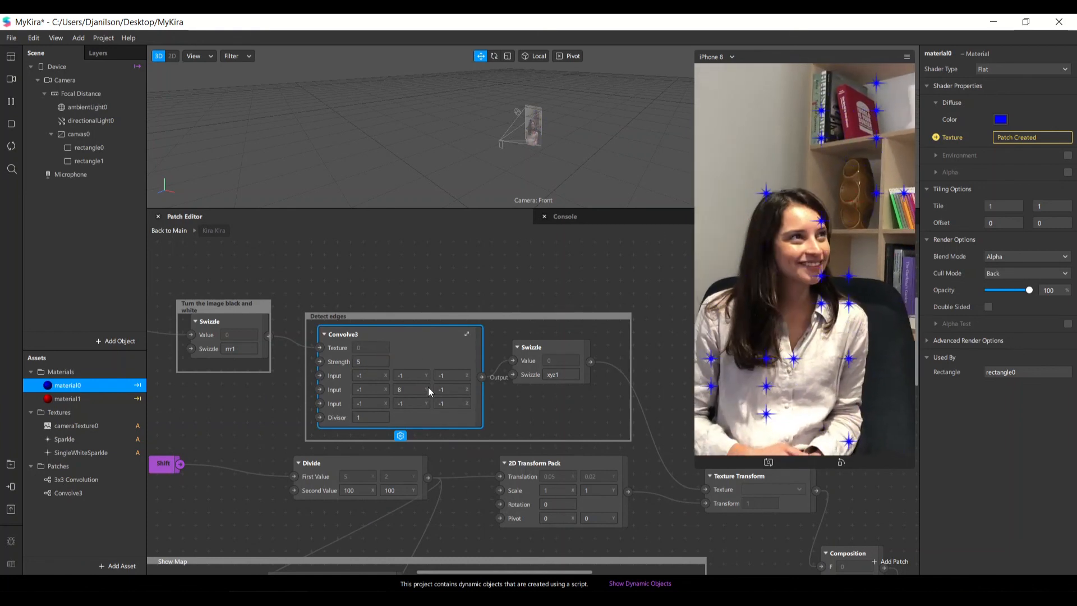
Restore the Convolve3 patch's Strength to 1 and return to the main patch graph
left_click(372, 361)
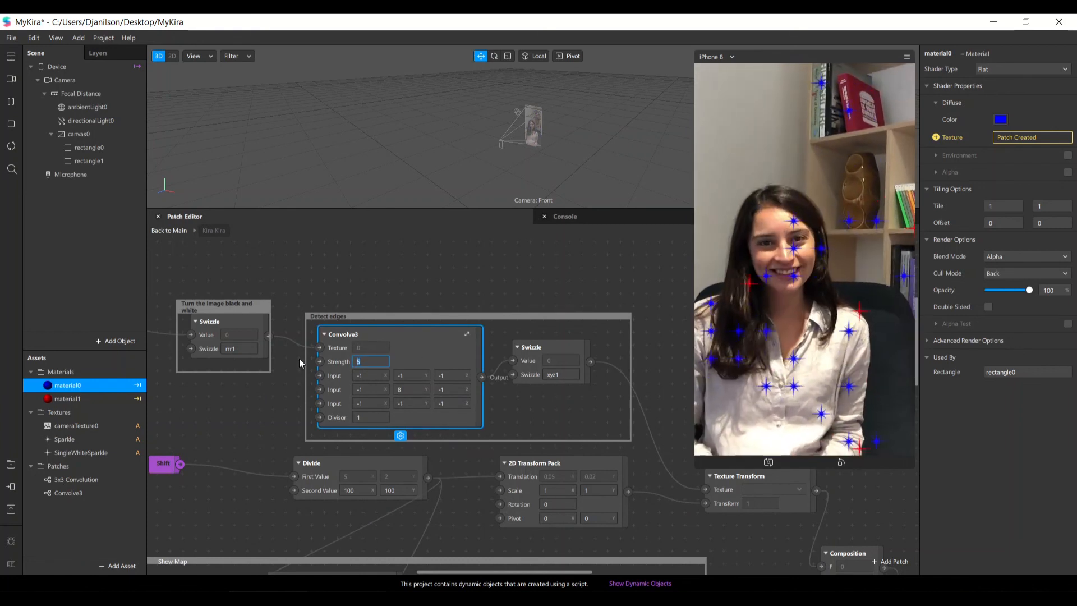
key("BackSpace")
type("1")
key("Return")
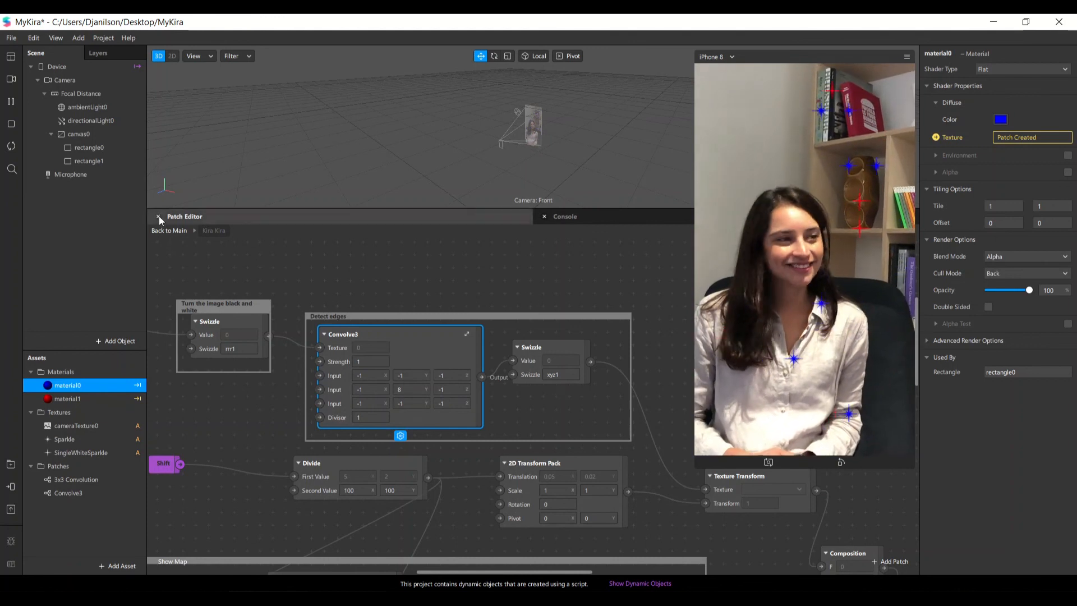
left_click(157, 231)
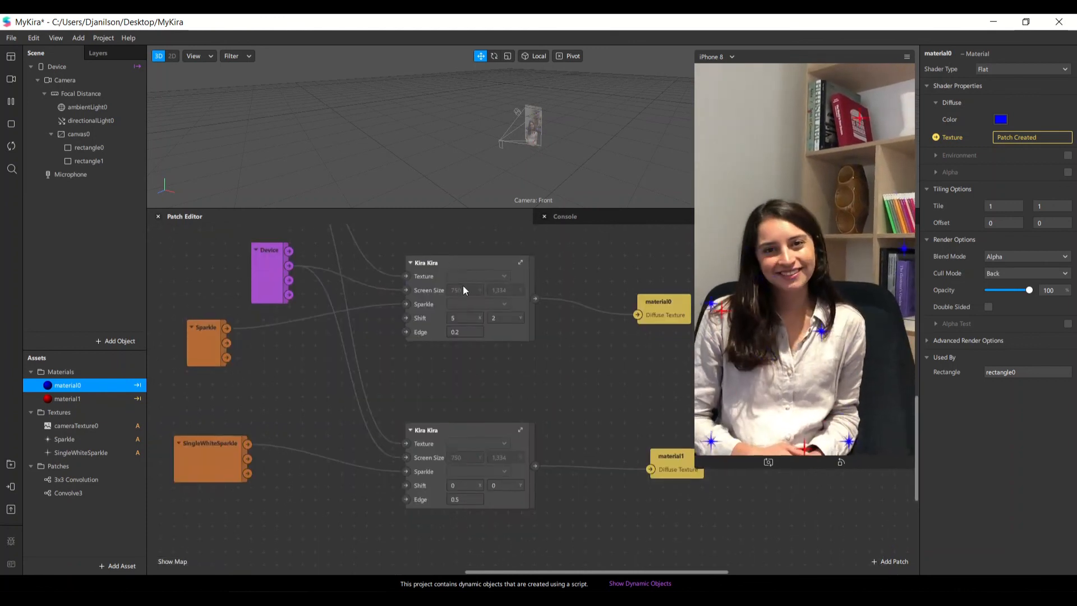
Move the upper Kira Kira group down, closer to the lower Kira Kira group
scroll(478, 325, "up", 1)
left_click(415, 358)
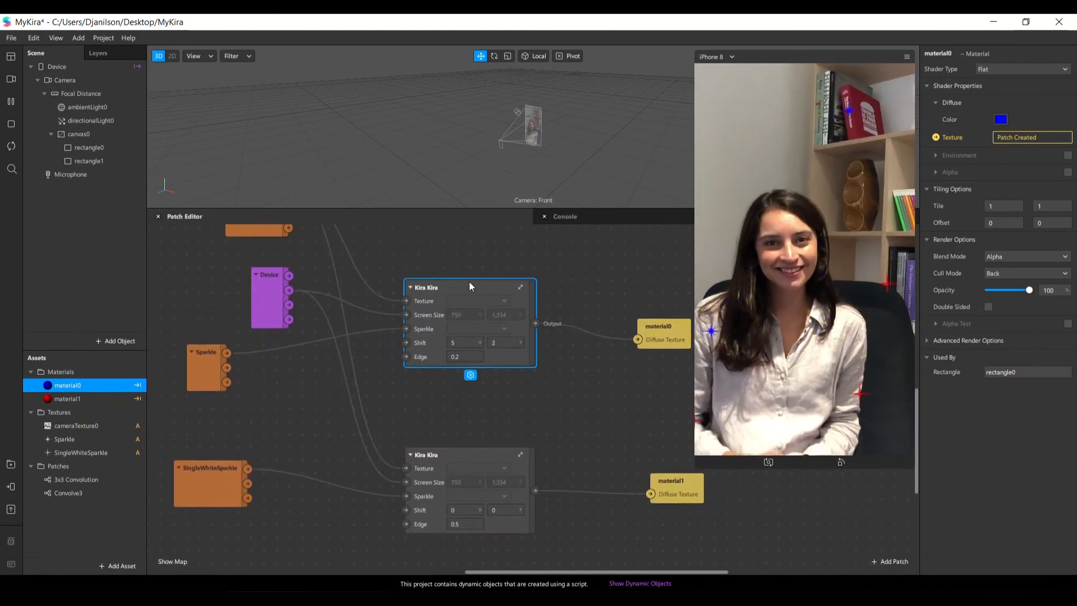
left_click_drag(446, 287, 508, 343)
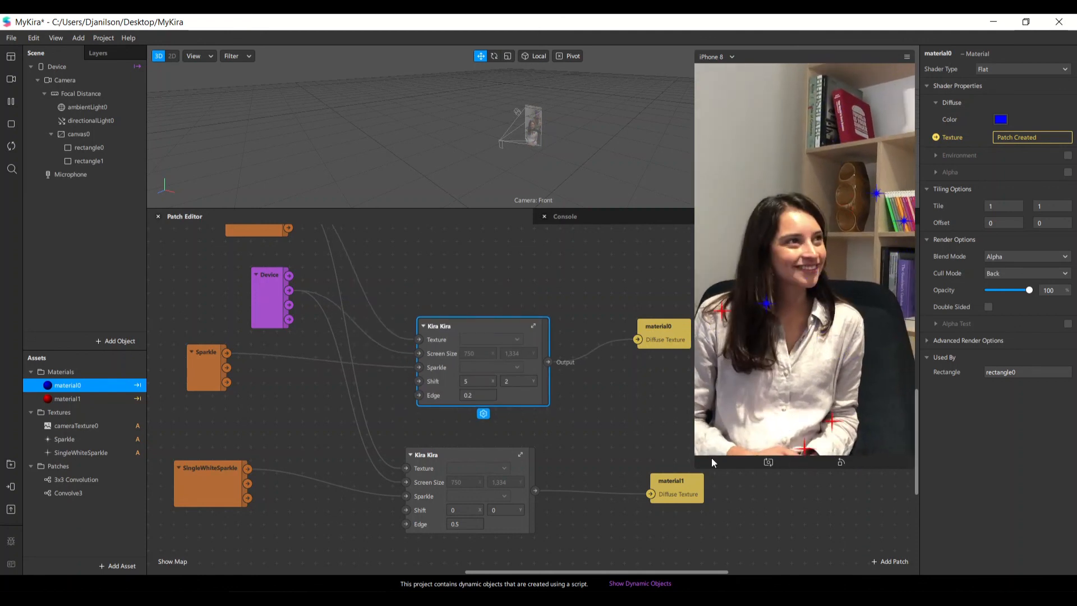
Switch the preview's video source from the simulation clip to the USB2.0 HD webcam
left_click(696, 466)
left_click(11, 80)
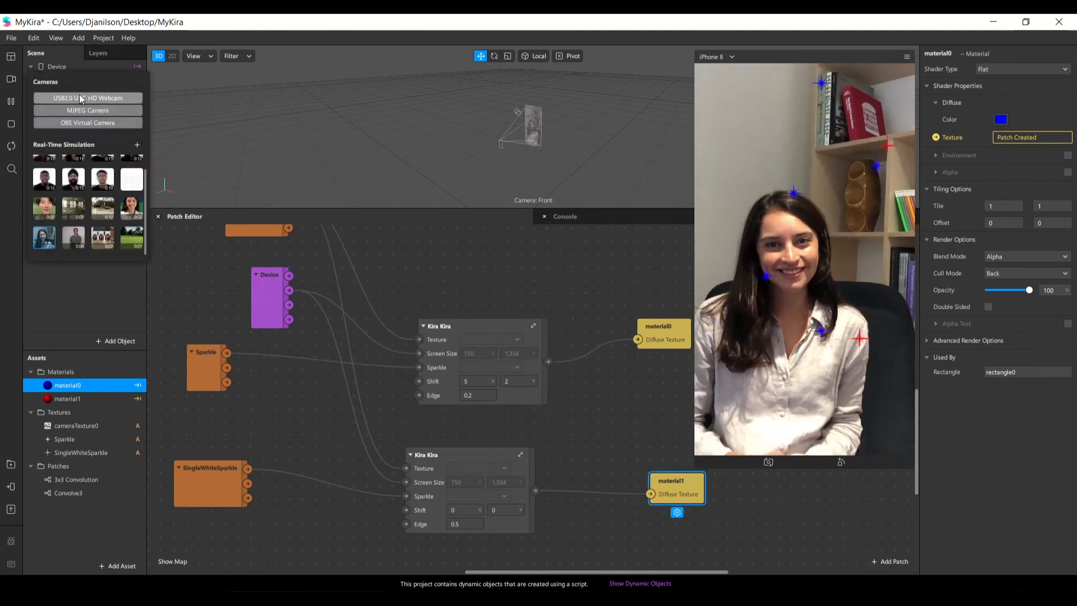
left_click(367, 253)
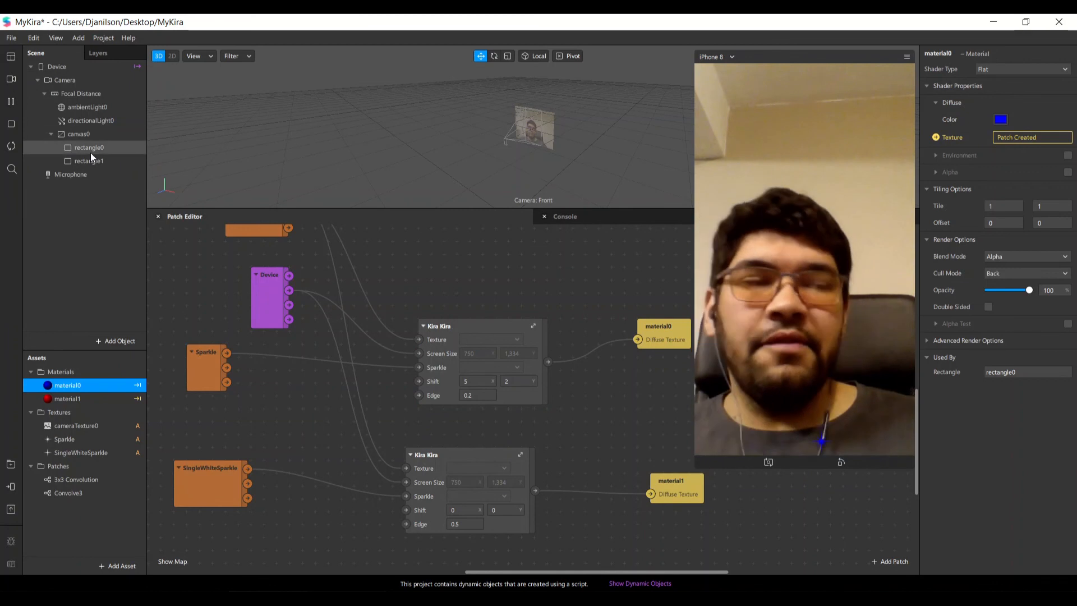
Set the Edge value of the upper Kira Kira group to 0.8
scroll(415, 331, "up", 5)
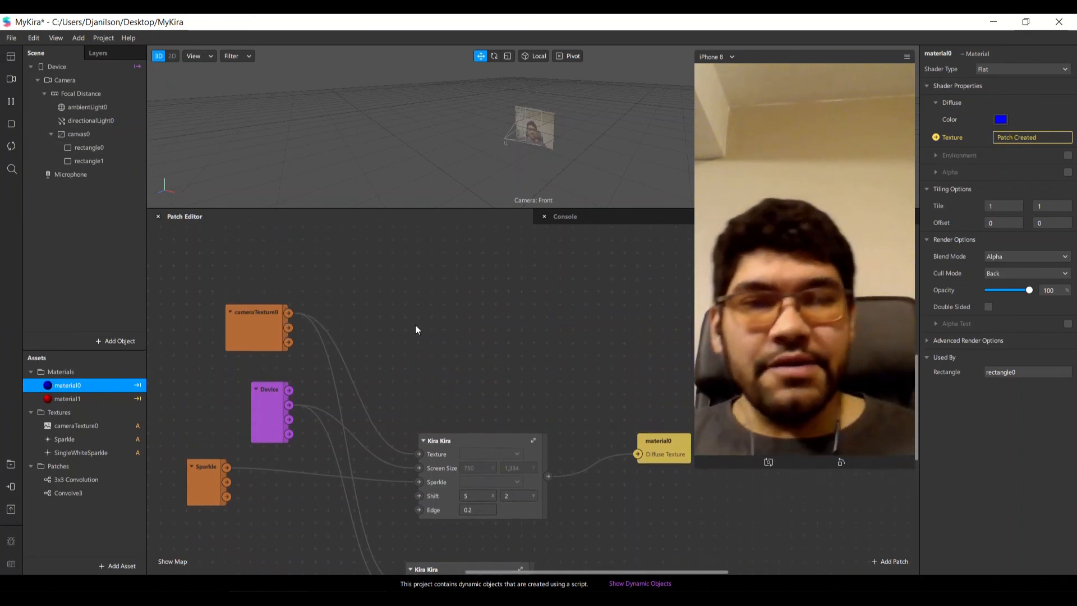
scroll(415, 323, "down", 4)
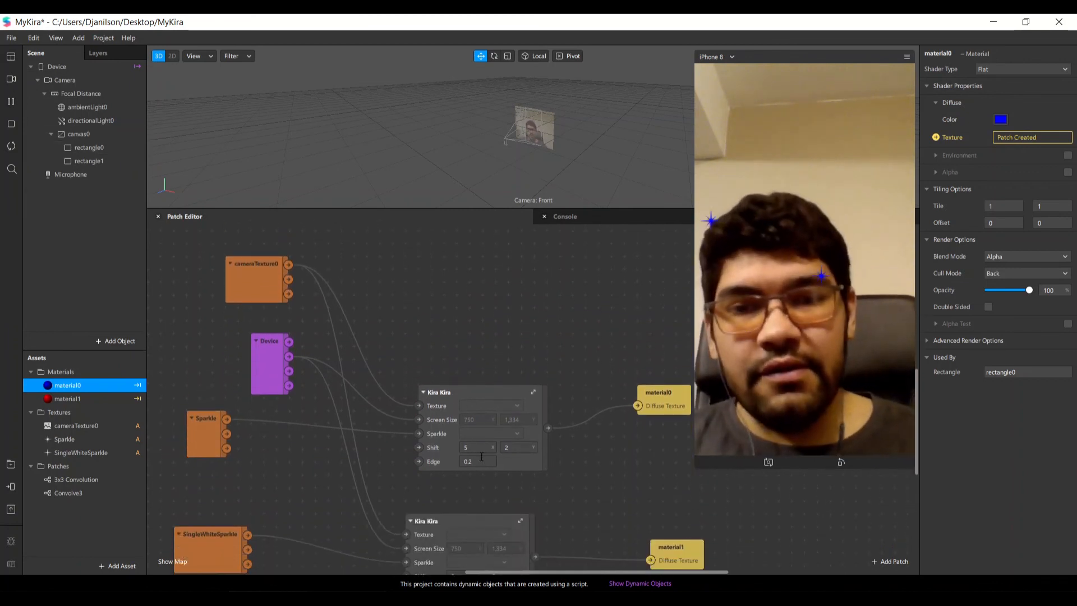
scroll(479, 428, "down", 2)
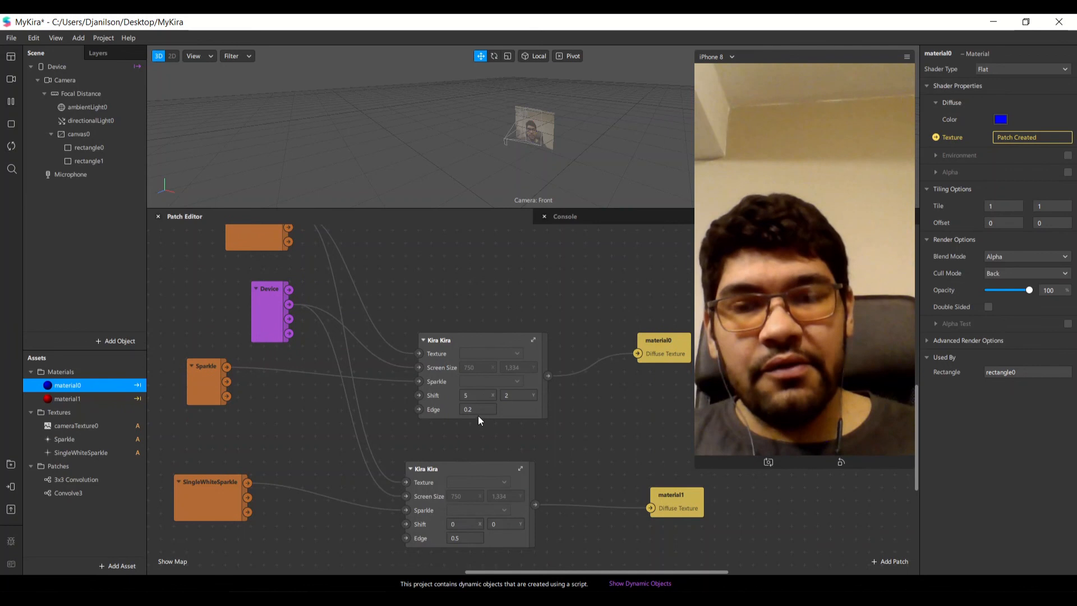
left_click(478, 412)
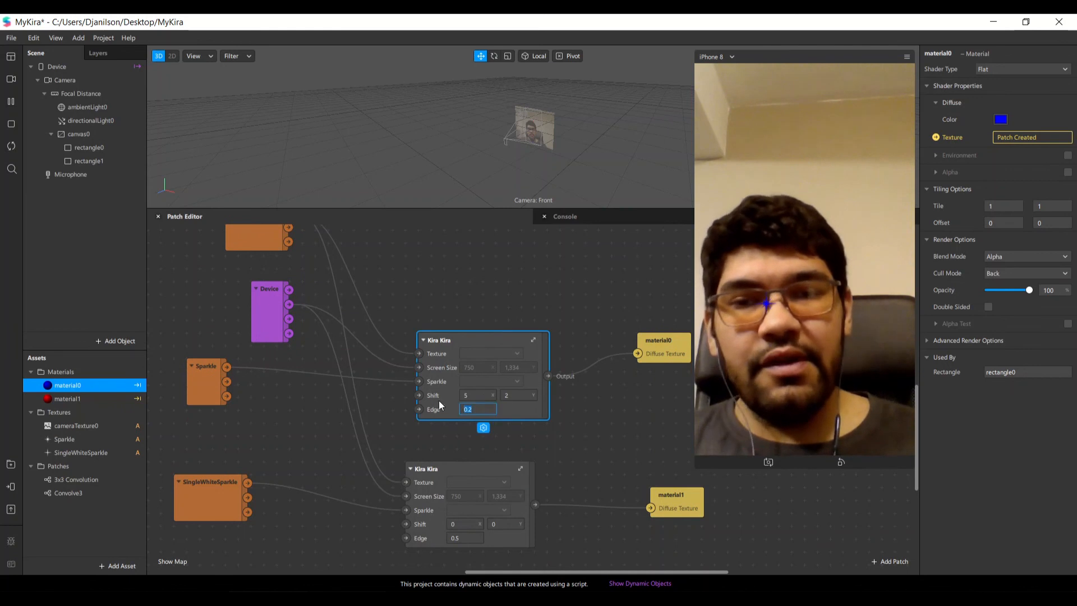
scroll(471, 414, "up", 1)
left_click(485, 419)
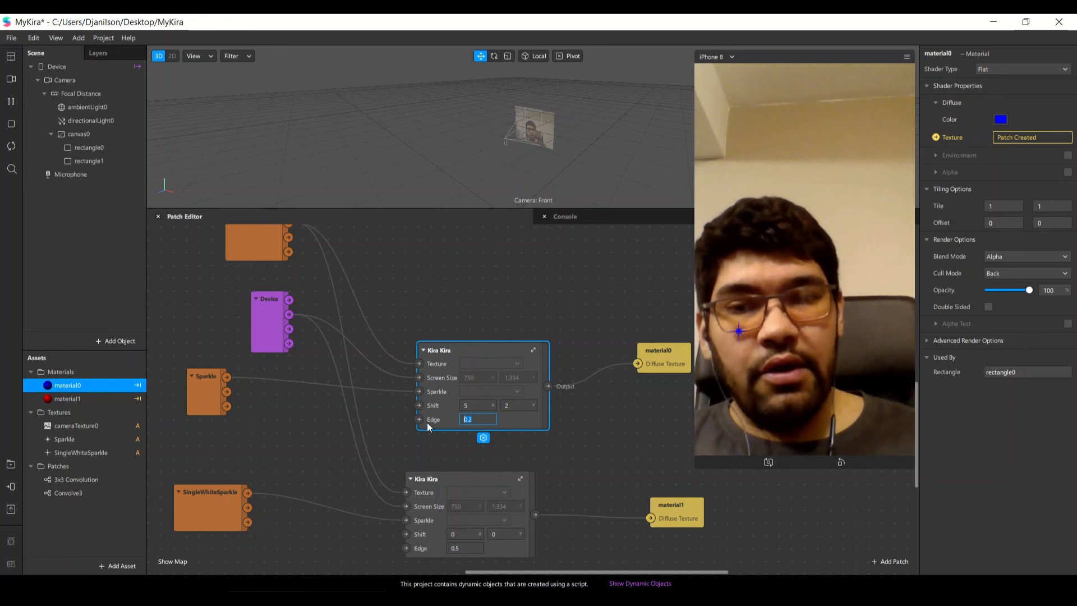
type("0.8")
key("Return")
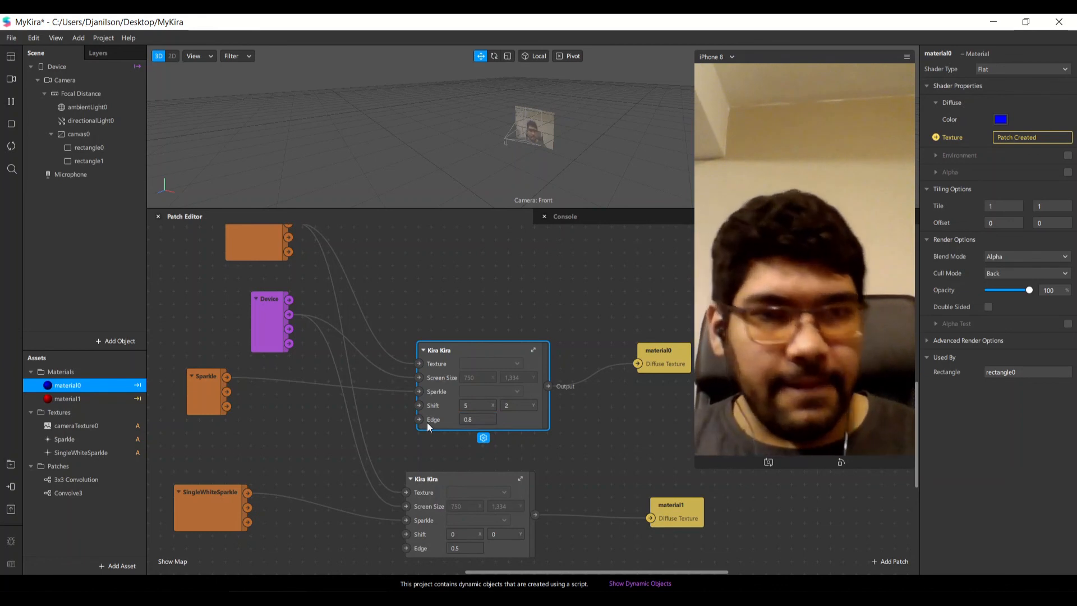
Set the Edge value of the upper Kira Kira group to 0.1
scroll(427, 421, "down", 4)
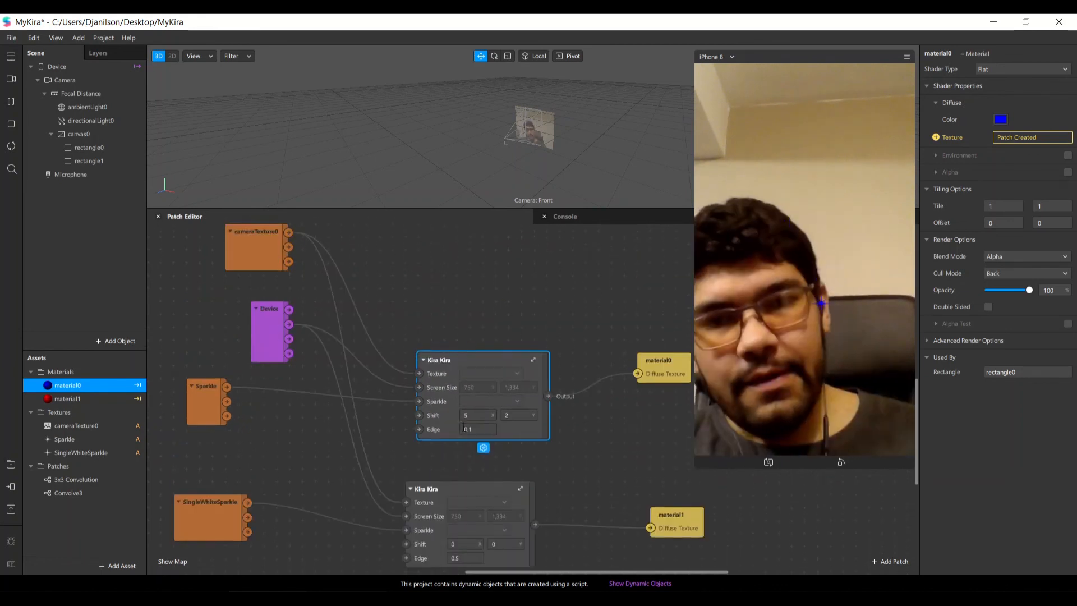
scroll(462, 424, "down", 3)
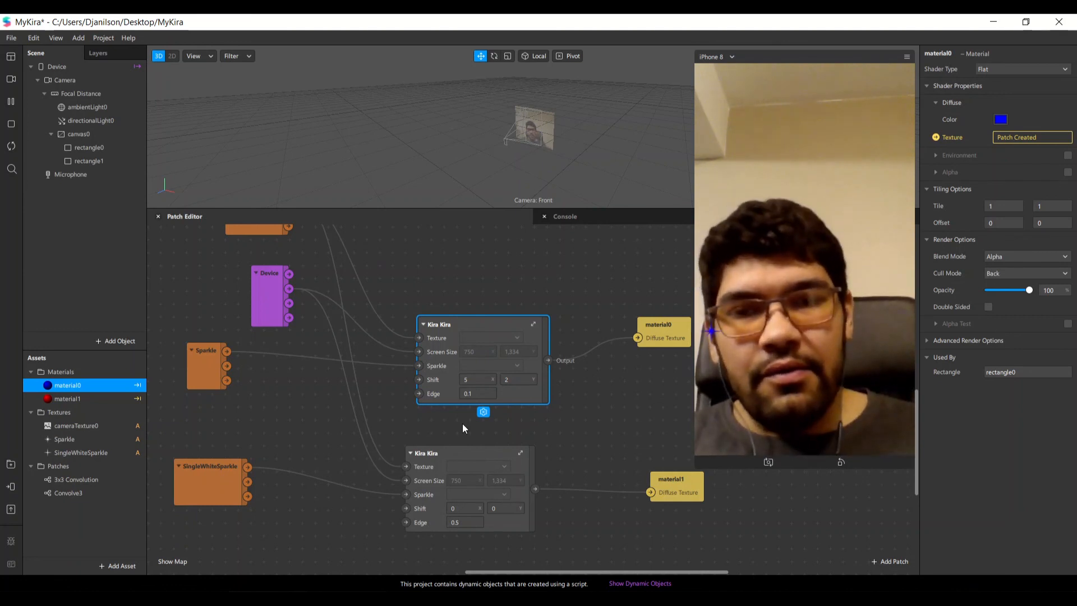
Move the Device patch down between the Sparkle and SingleWhiteSparkle patches, nearer to the two Kira Kira groups
scroll(462, 422, "up", 1)
scroll(519, 382, "down", 1)
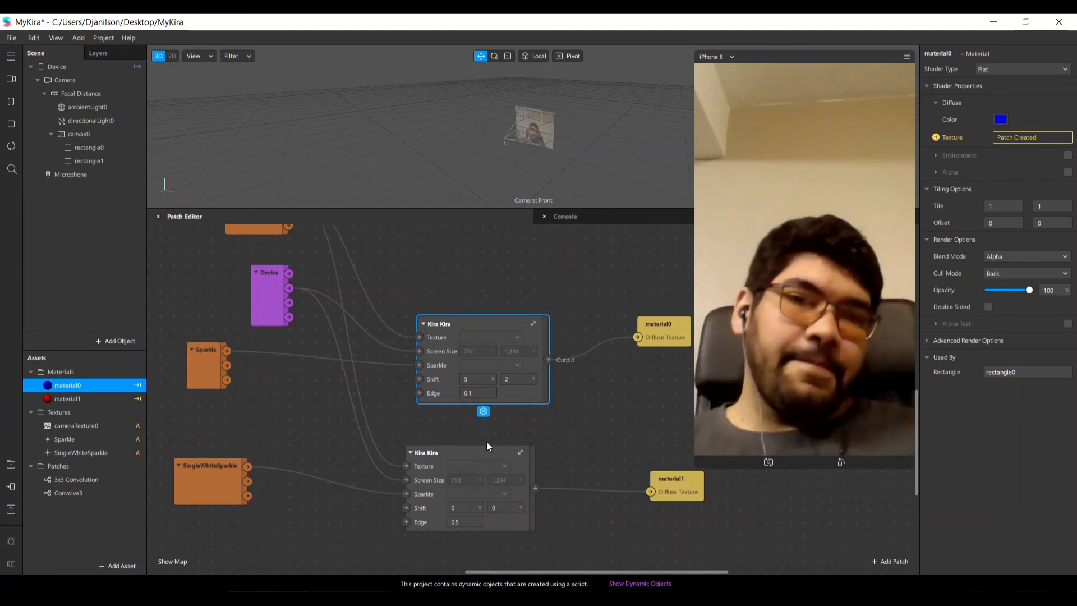
left_click_drag(252, 301, 301, 422)
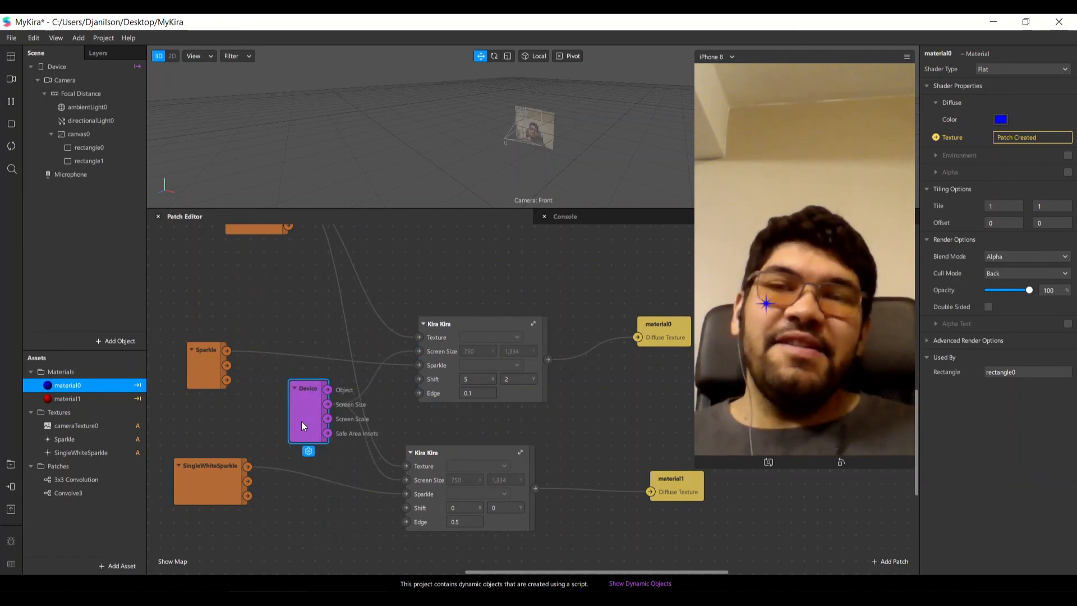